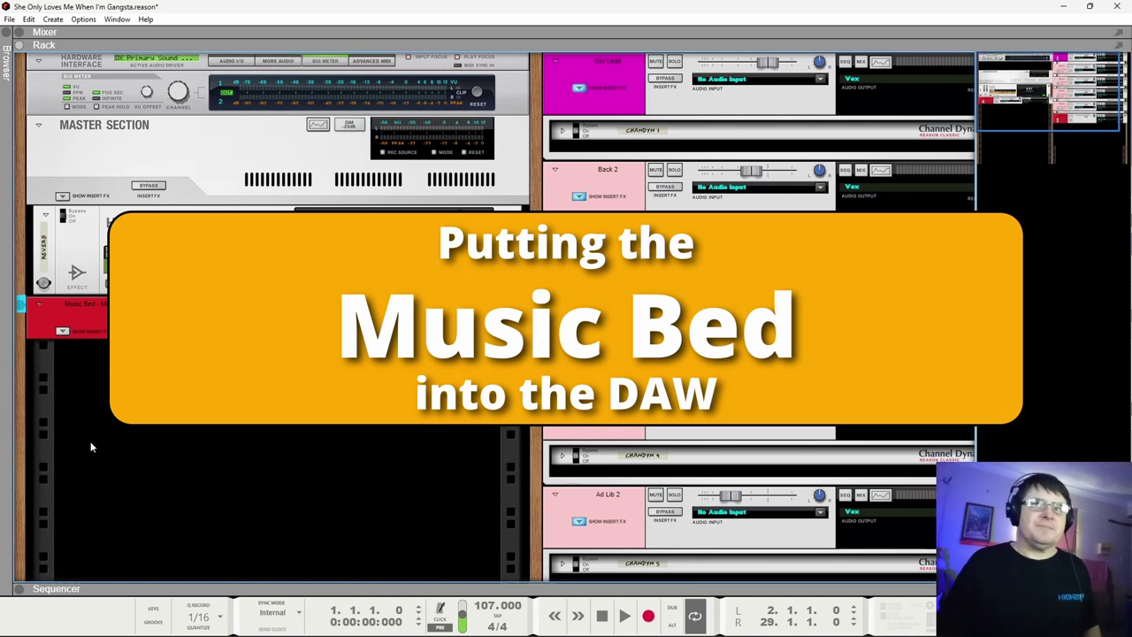
# Enlarge the Sequencer area and collapse the Vox Lead, Back 2, Back 3, Ad Lib 1 and Ad Lib 2 tracks.
pyautogui.moveTo(361, 587); pyautogui.dragTo(374, 256)
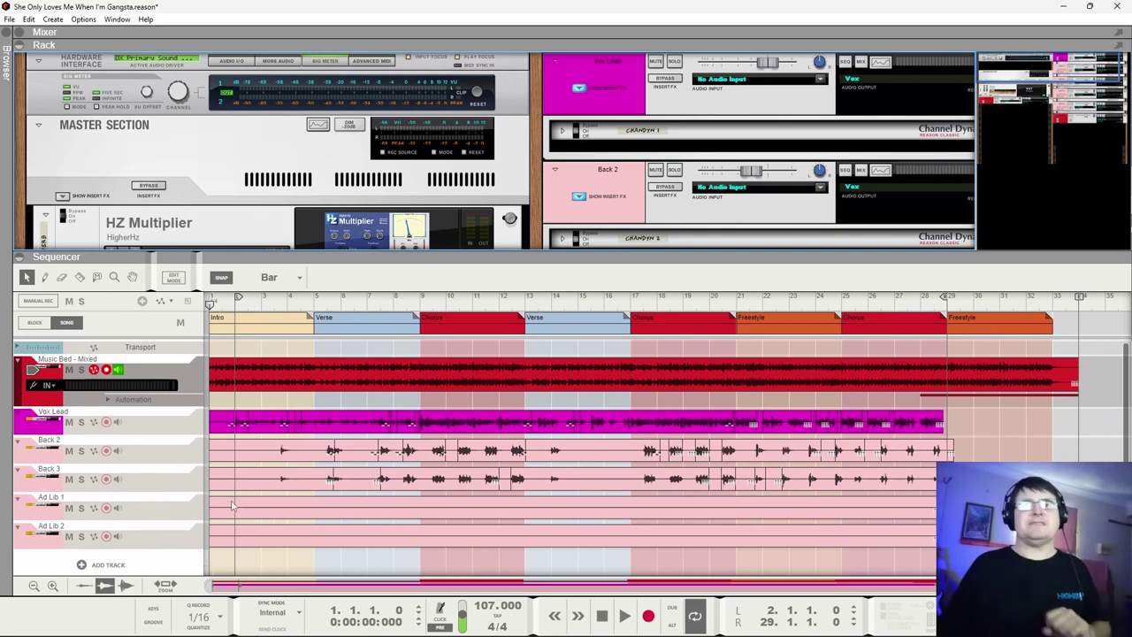
pyautogui.click(20, 415)
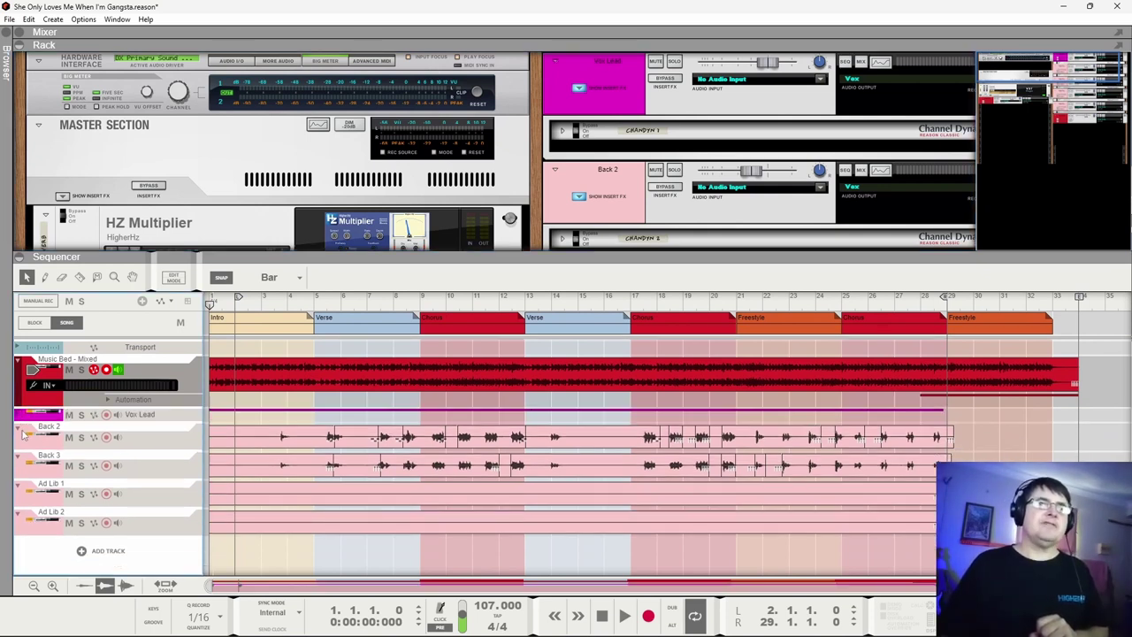
pyautogui.click(22, 448)
pyautogui.click(22, 448)
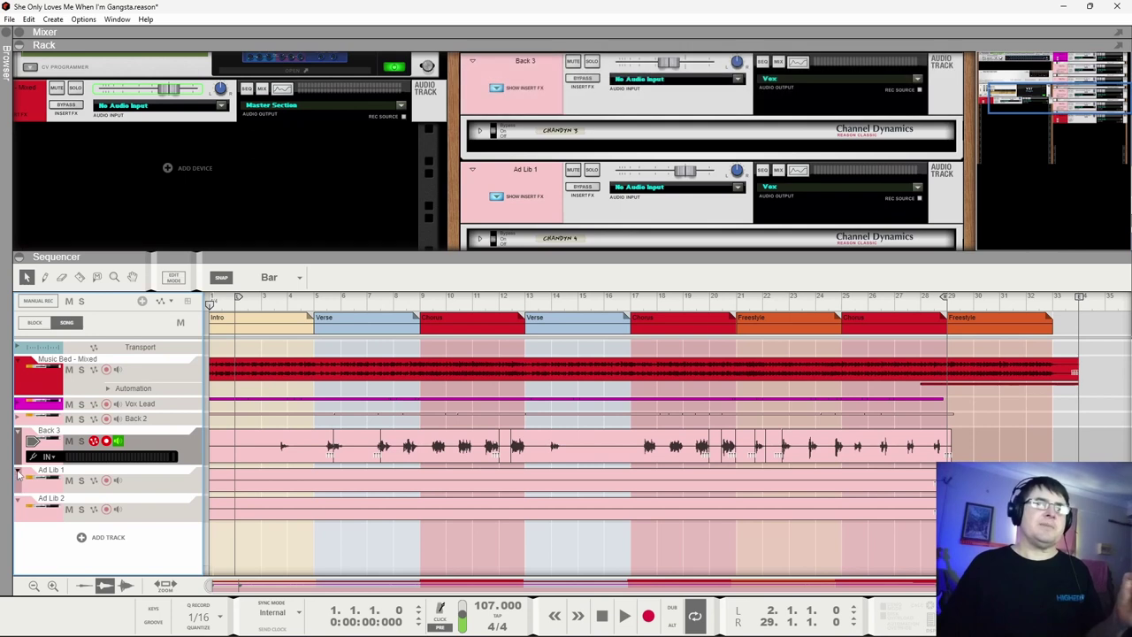
pyautogui.click(18, 471)
pyautogui.click(18, 432)
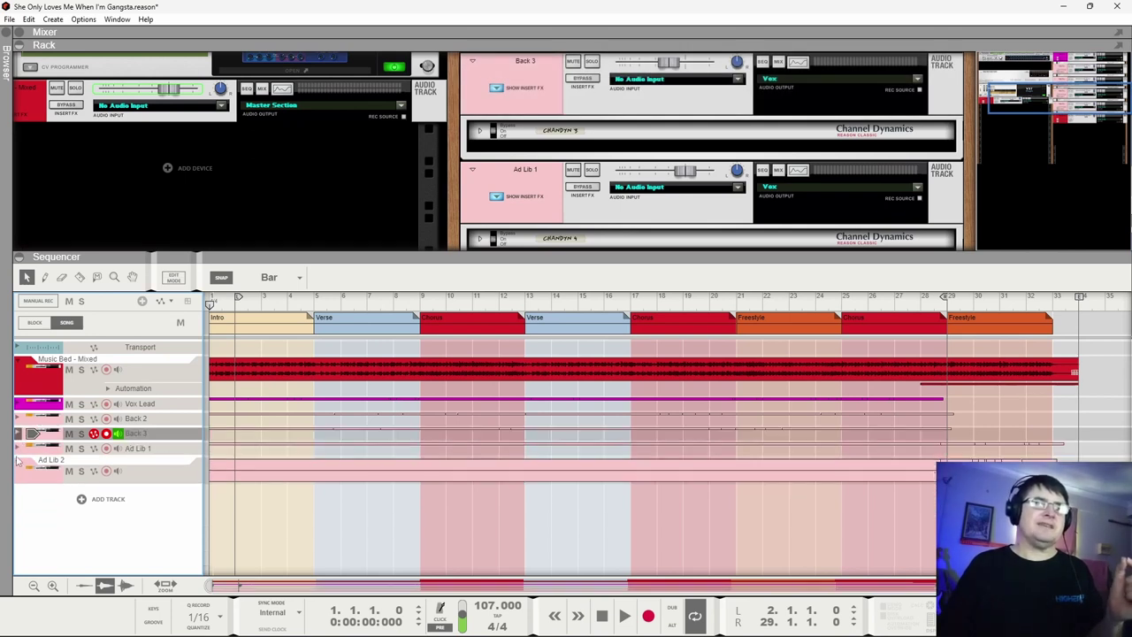
pyautogui.click(19, 464)
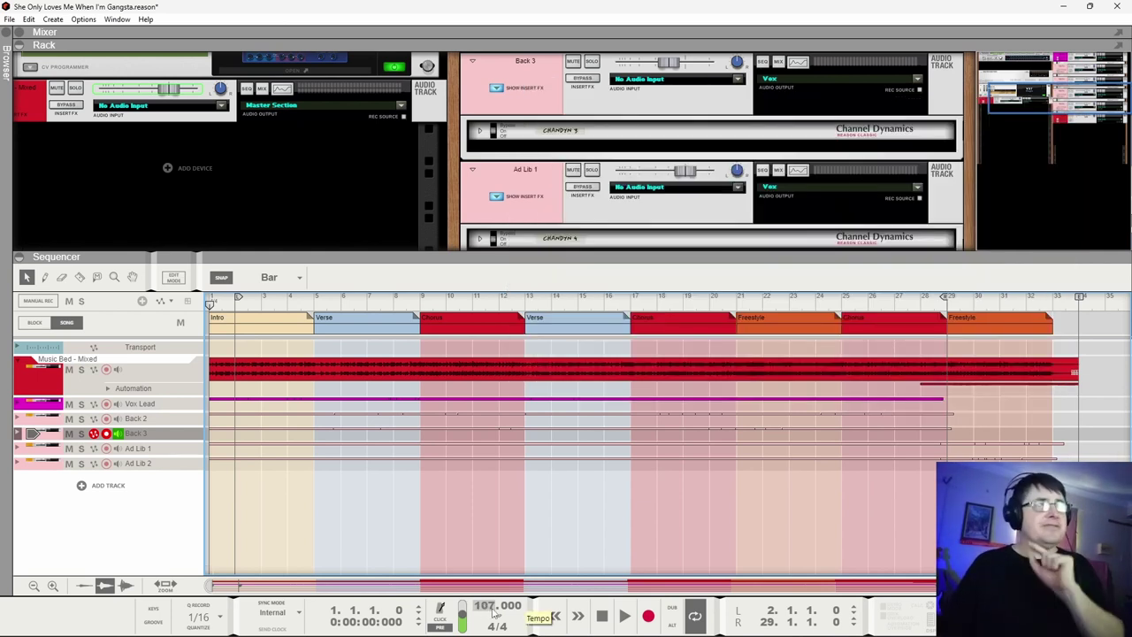
# Move the Music Bed clip to start at bar 2 and return it to bar 1.
pyautogui.moveTo(274, 371); pyautogui.dragTo(218, 371)
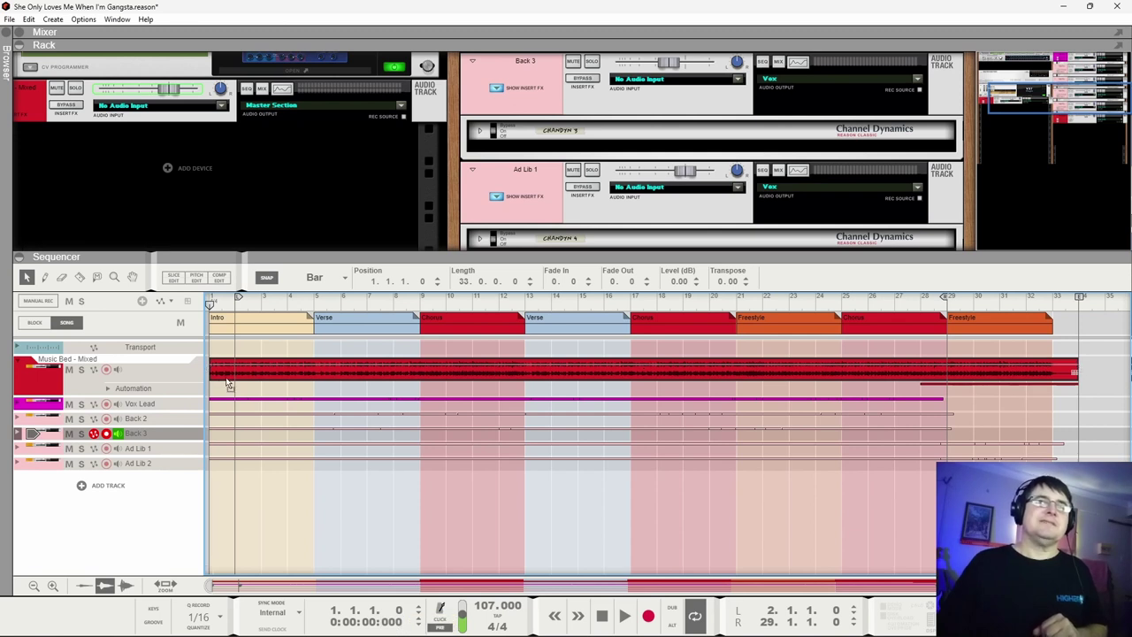
pyautogui.moveTo(228, 382); pyautogui.dragTo(251, 371)
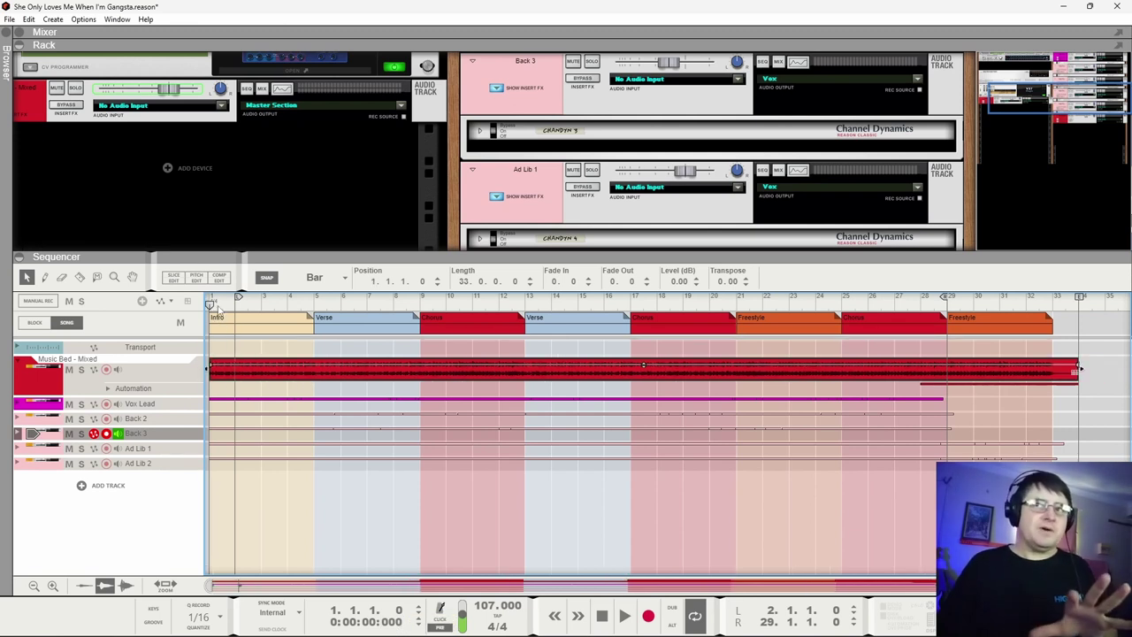
pyautogui.moveTo(222, 376); pyautogui.dragTo(248, 378)
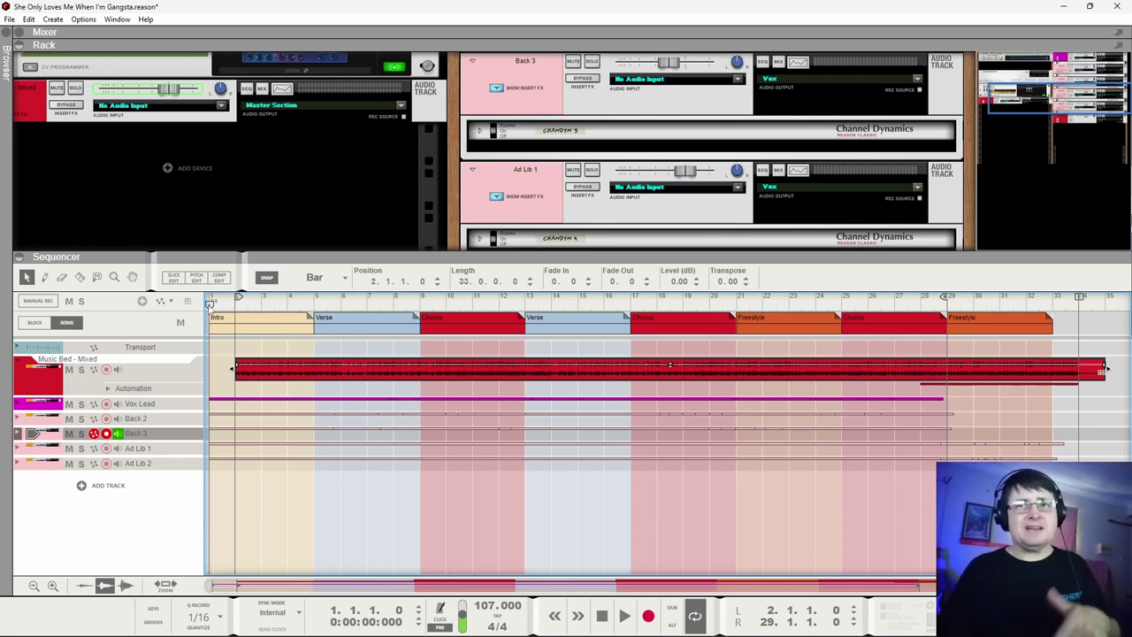
pyautogui.moveTo(265, 363); pyautogui.dragTo(235, 378)
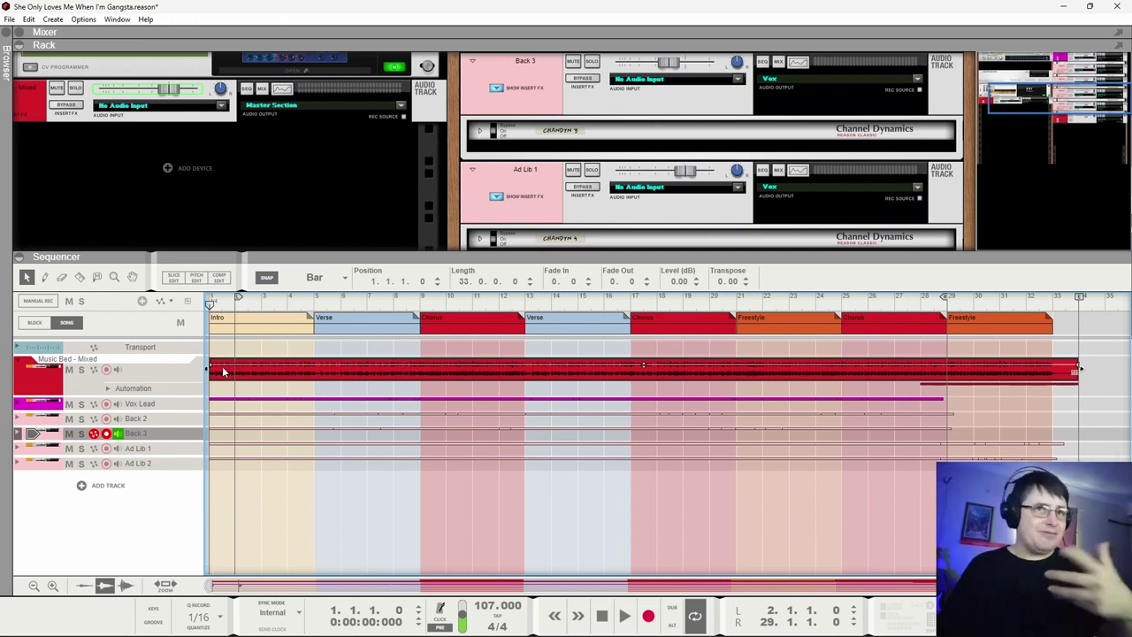
pyautogui.moveTo(229, 373)
pyautogui.mouseDown()
pyautogui.moveTo(257, 374)
pyautogui.moveTo(222, 378)
pyautogui.mouseUp()
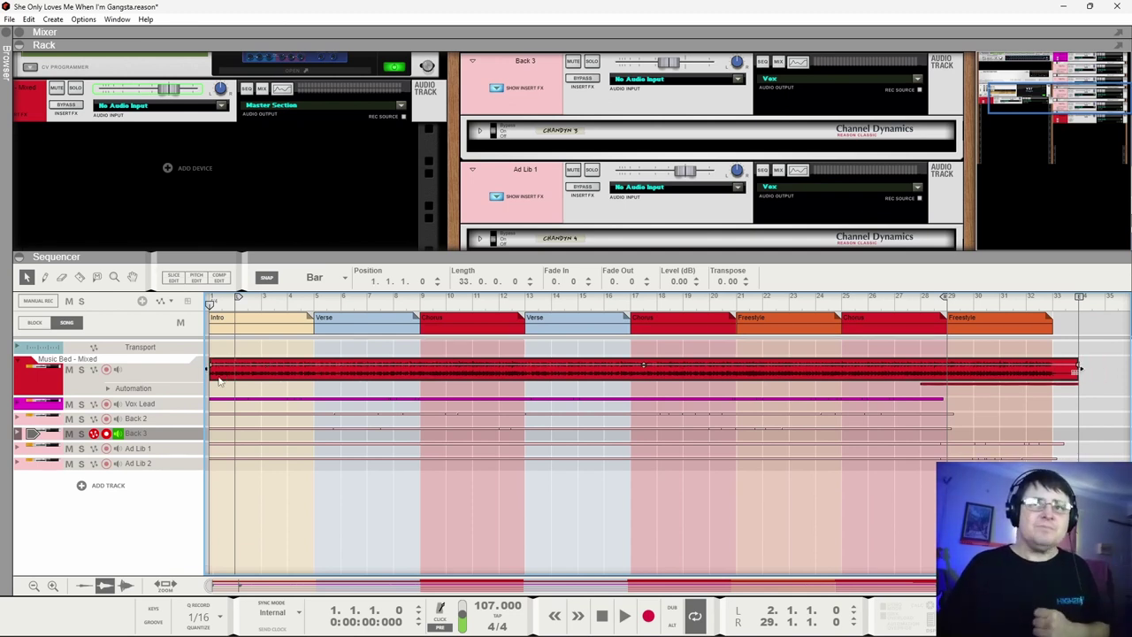
# Play short passages of the music bed from bar 2, the Verse at bar 5 and the Chorus at bar 9.
pyautogui.click(238, 305)
pyautogui.press('space')
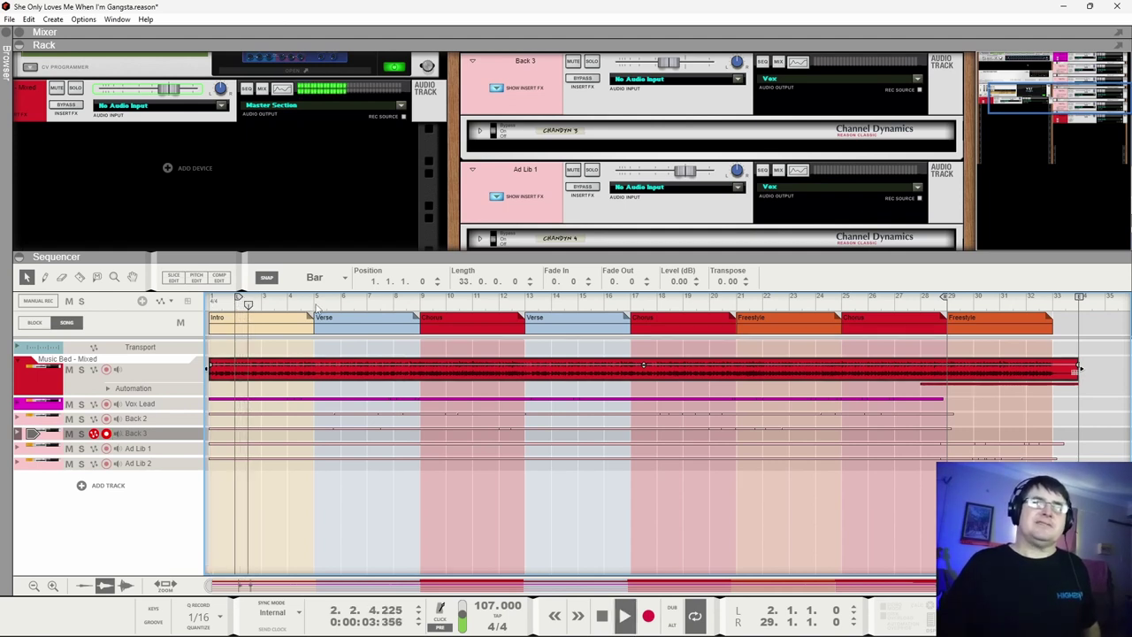
pyautogui.click(317, 305)
pyautogui.press('space')
pyautogui.click(420, 305)
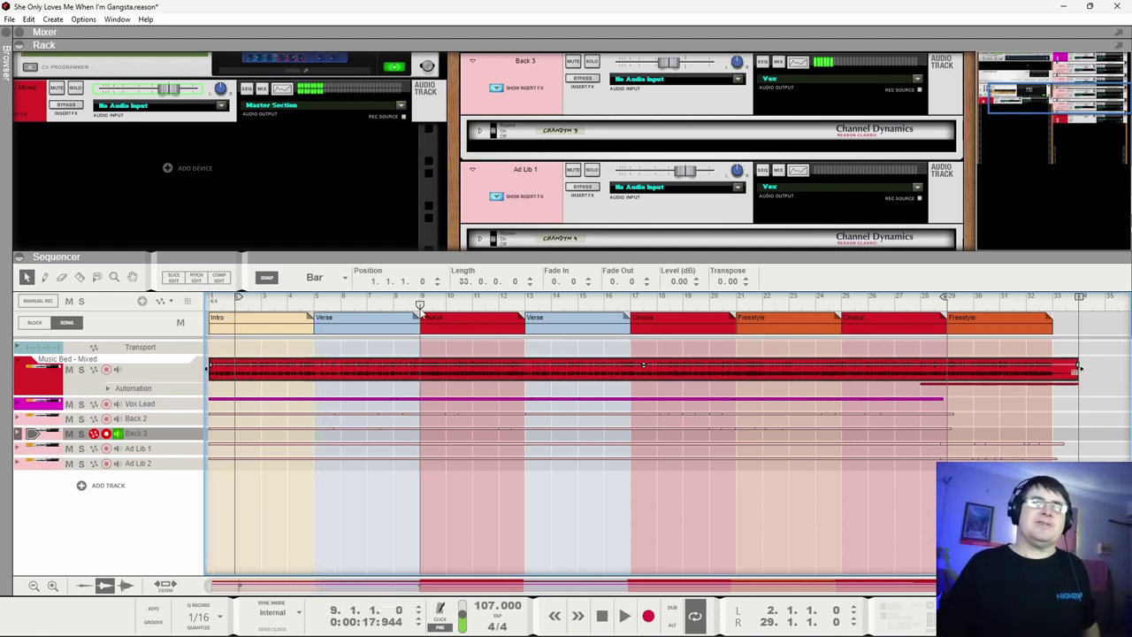
pyautogui.press('space')
pyautogui.press('space')
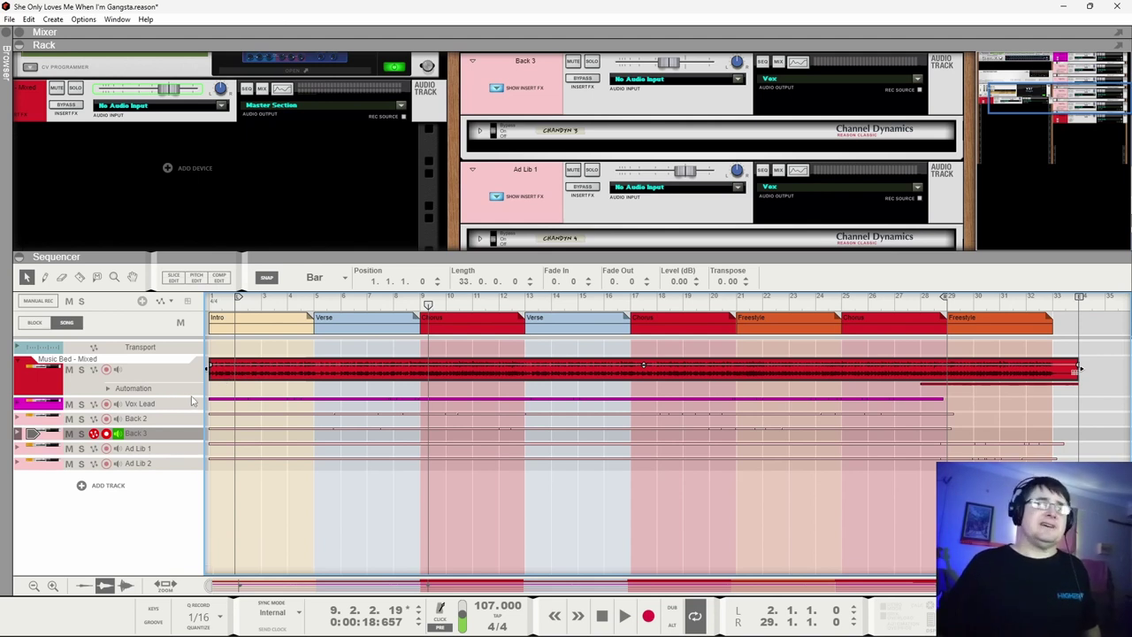
# Enlarge the Music Bed track's height and place the playhead near beat 2 of bar 1 with snapping off.
pyautogui.click(183, 480)
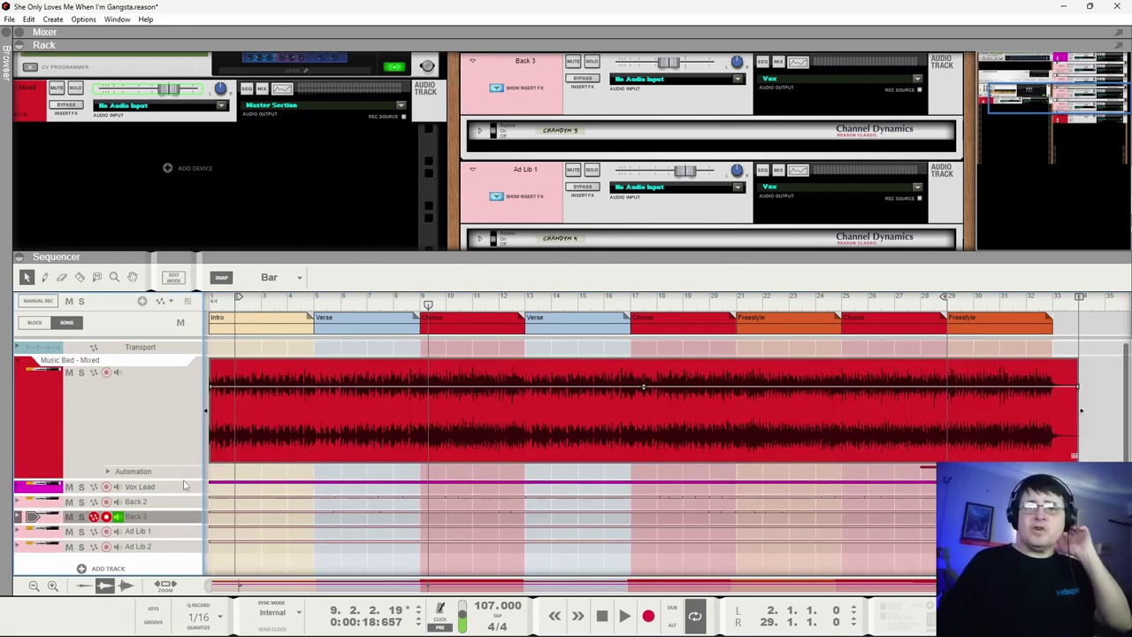
pyautogui.moveTo(933, 586); pyautogui.dragTo(239, 585)
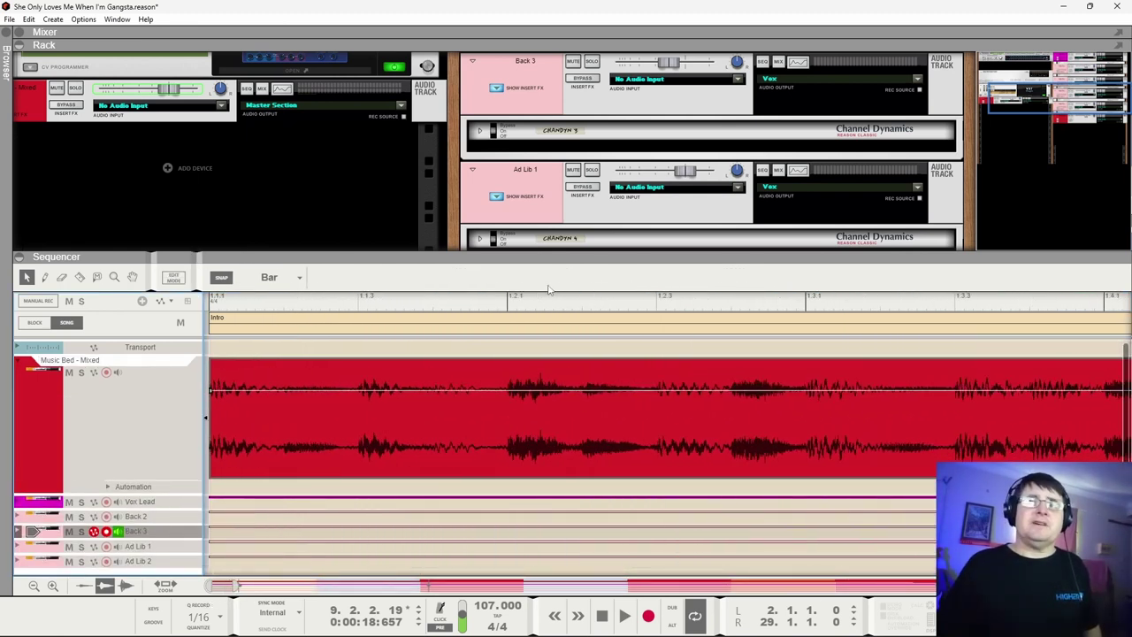
pyautogui.click(507, 308)
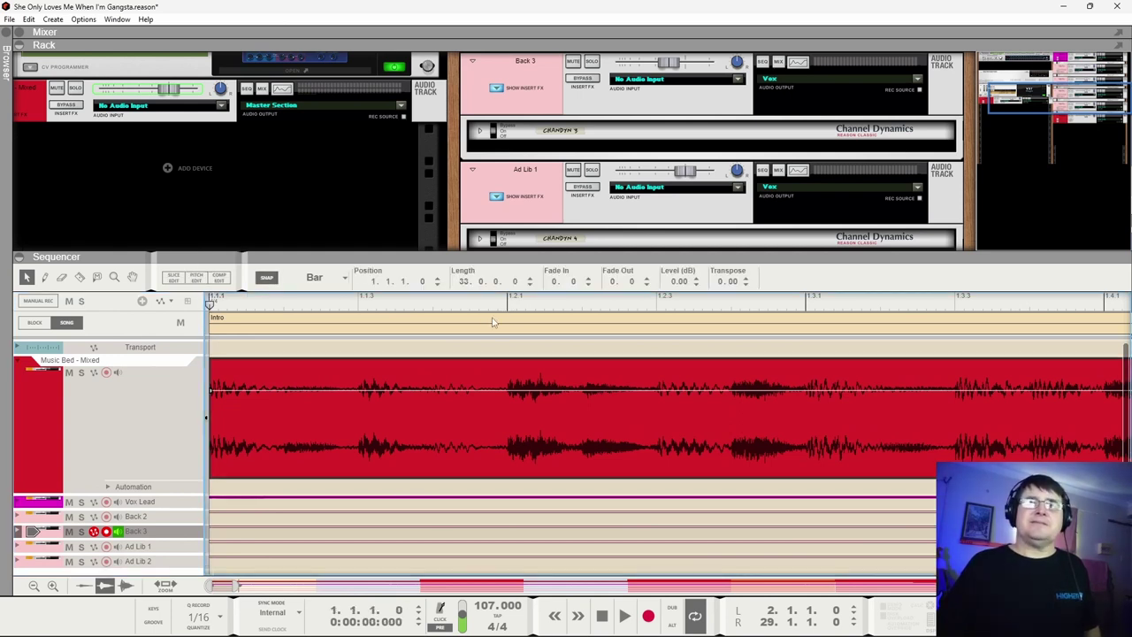
pyautogui.click(266, 277)
pyautogui.moveTo(486, 306)
pyautogui.mouseDown()
pyautogui.moveTo(522, 307)
pyautogui.moveTo(508, 308)
pyautogui.mouseUp()
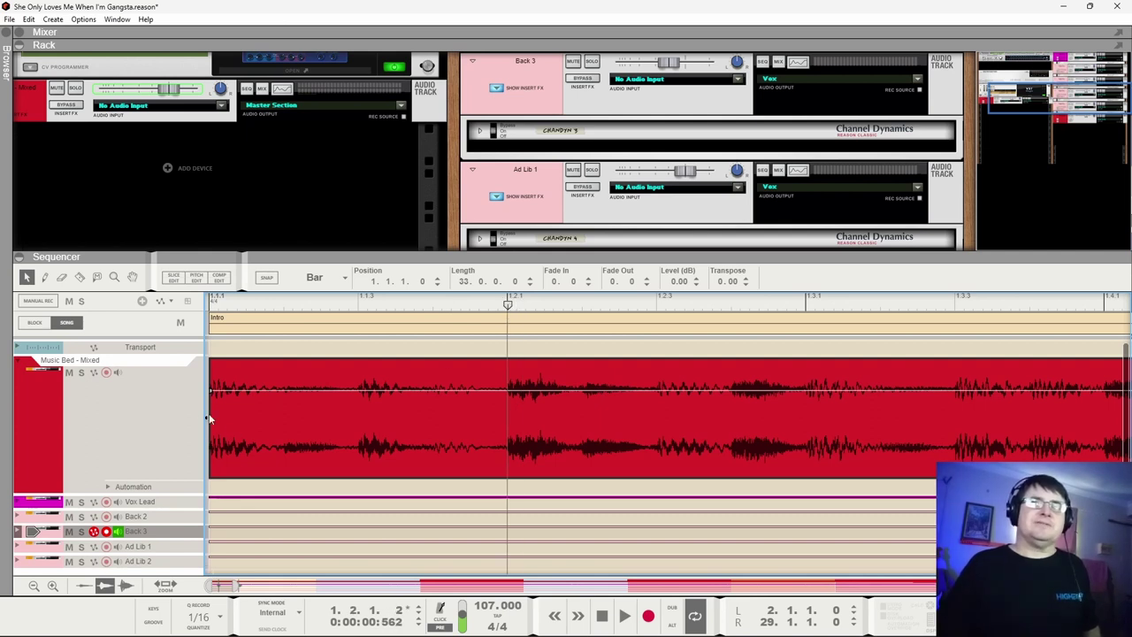
# Turn snapping on with a 1/4 snap value and place the playhead exactly on beat 2 of bar 1.
pyautogui.click(315, 277)
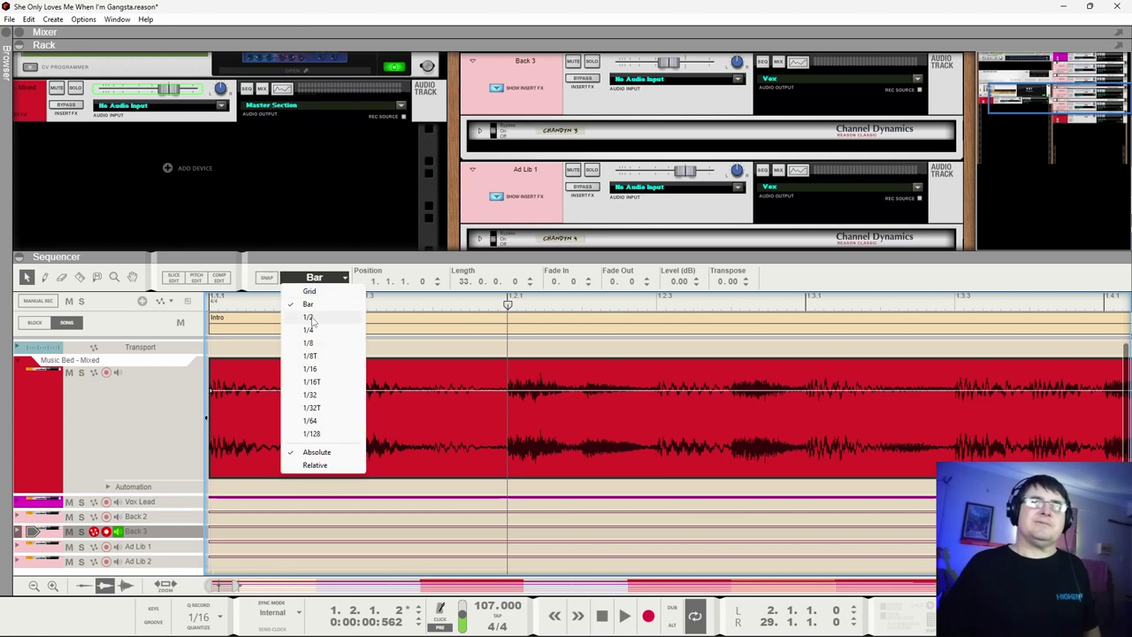
pyautogui.click(310, 317)
pyautogui.moveTo(504, 306); pyautogui.dragTo(512, 305)
pyautogui.press('s')
pyautogui.click(314, 277)
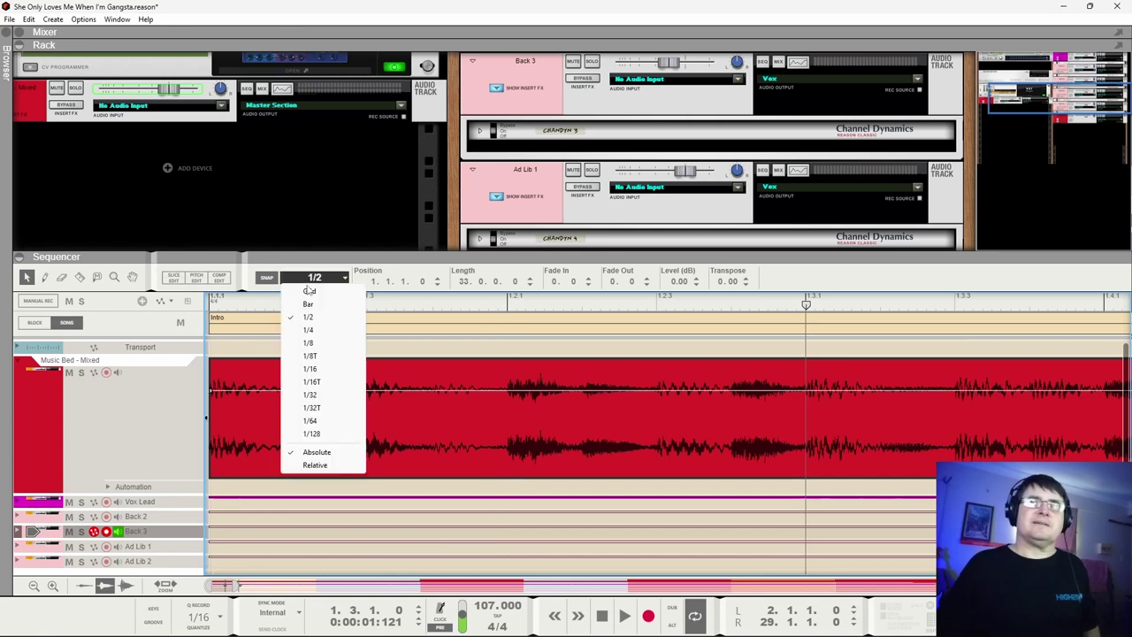
pyautogui.click(310, 332)
pyautogui.click(506, 305)
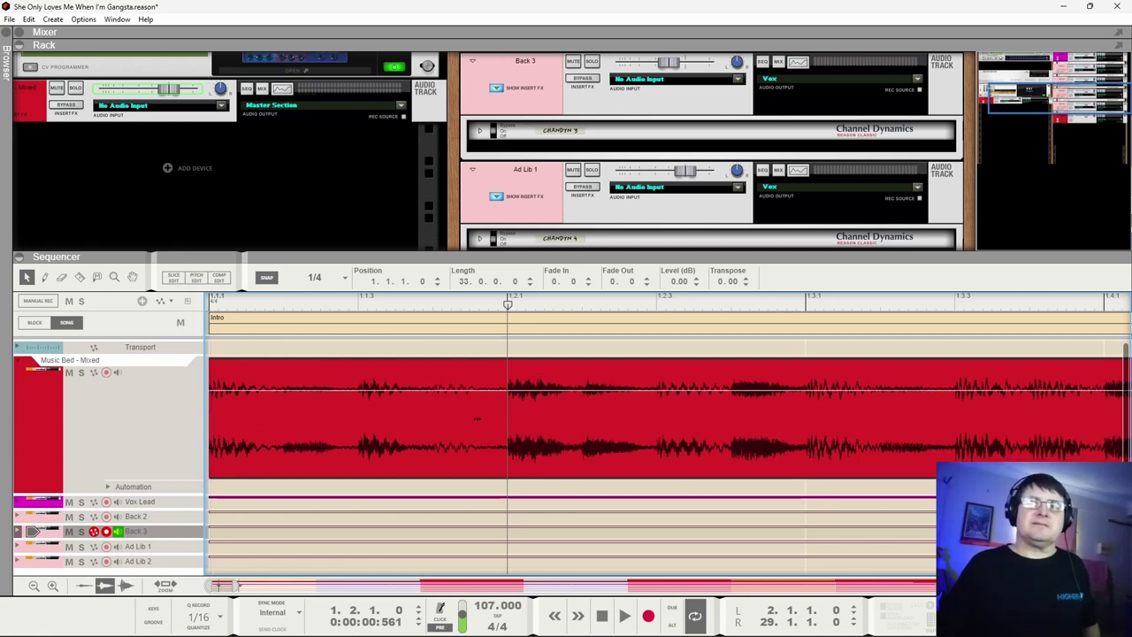
# Trim the Music Bed clip's start to beat 2 of bar 1 and move the trimmed clip to position 1.1.1.0.
pyautogui.moveTo(477, 420); pyautogui.dragTo(507, 419)
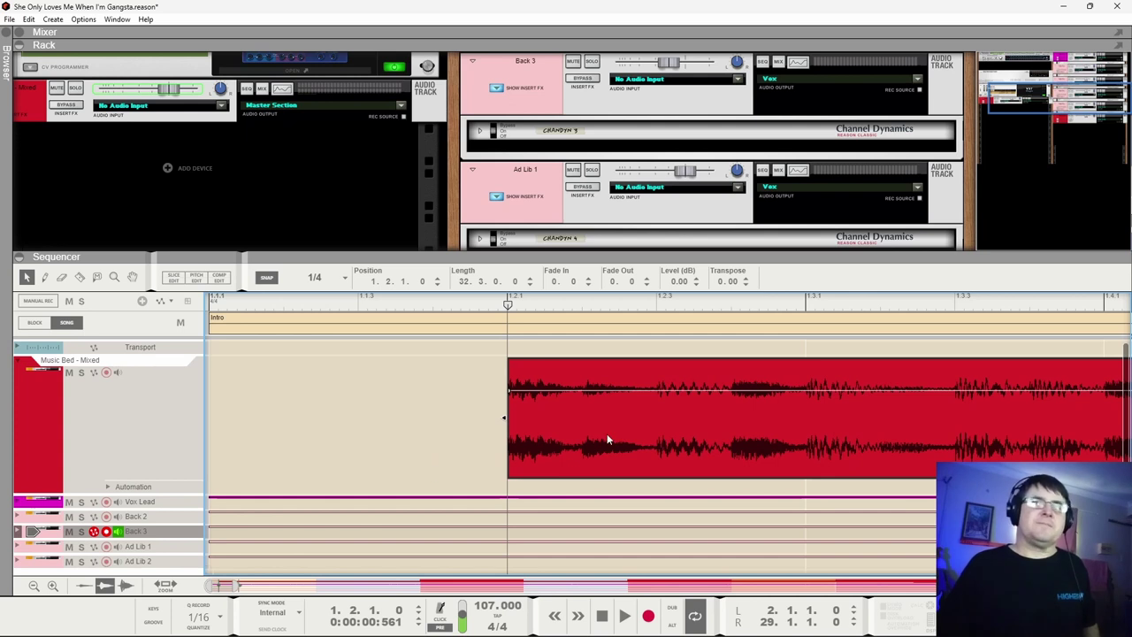
pyautogui.hotkey('ctrl', 'z')
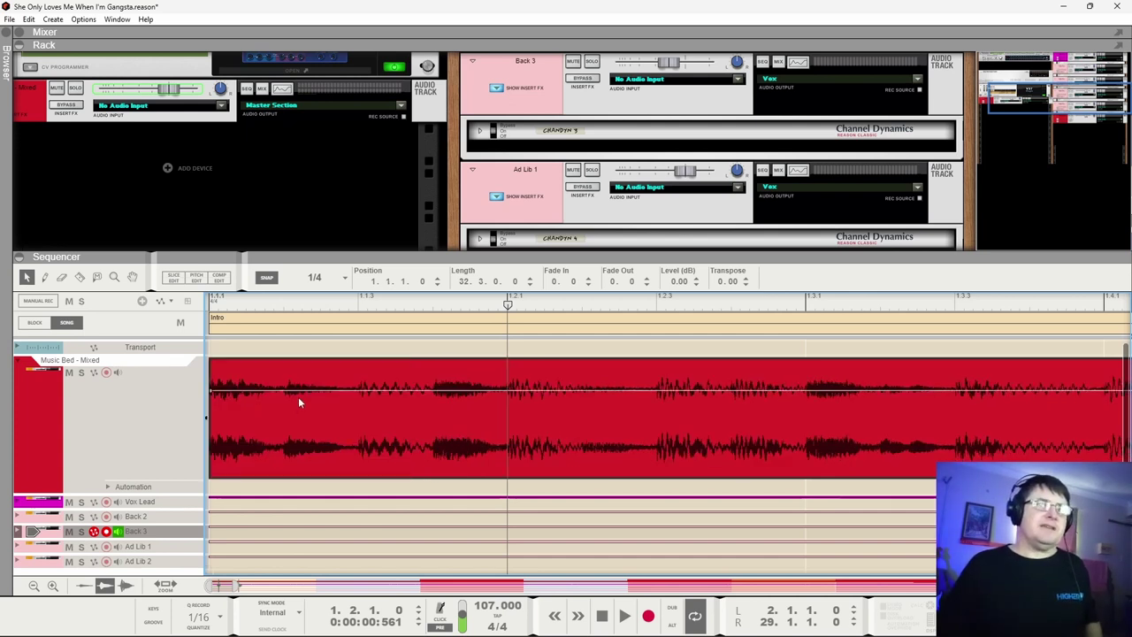
pyautogui.click(223, 305)
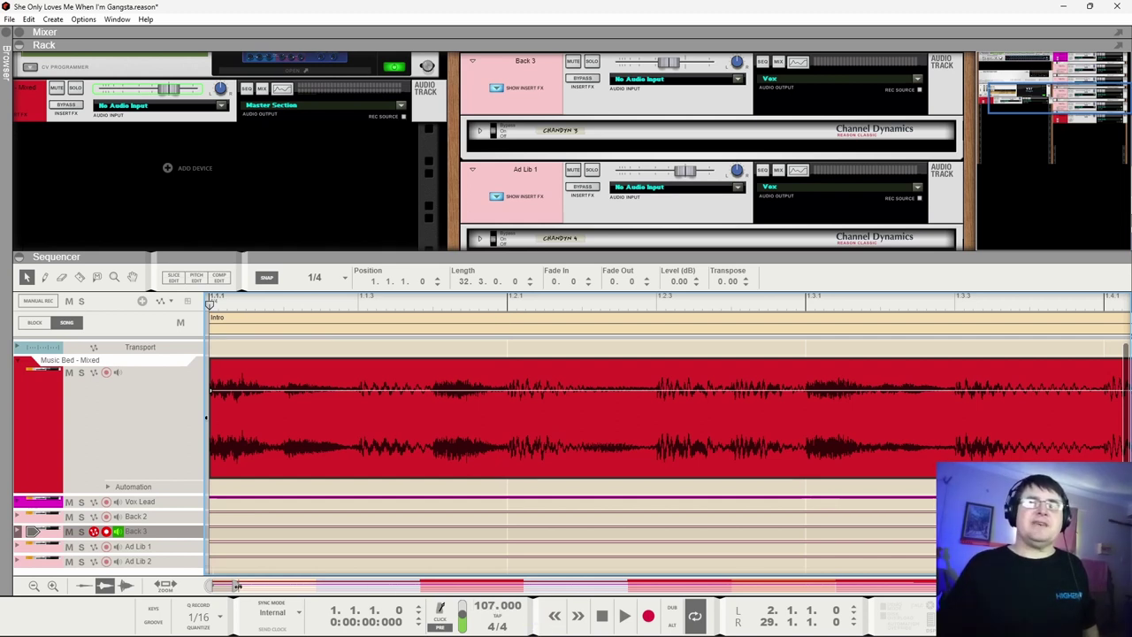
# Play a short passage of the music bed from the Freestyle section at bar 21.
pyautogui.moveTo(240, 586); pyautogui.dragTo(856, 586)
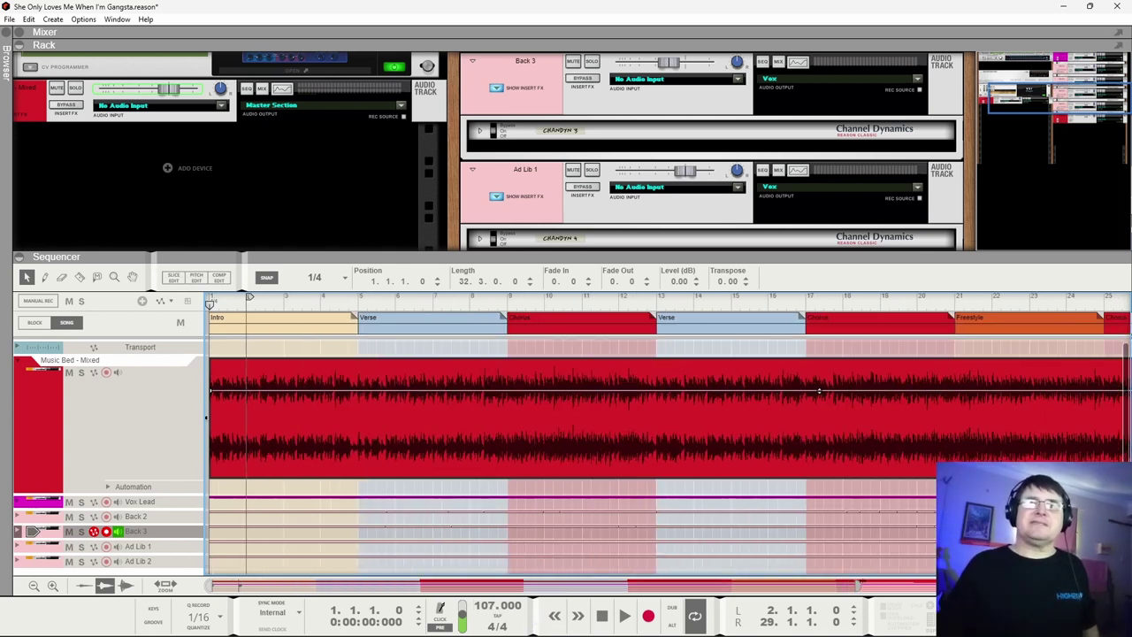
pyautogui.click(955, 308)
pyautogui.press('space')
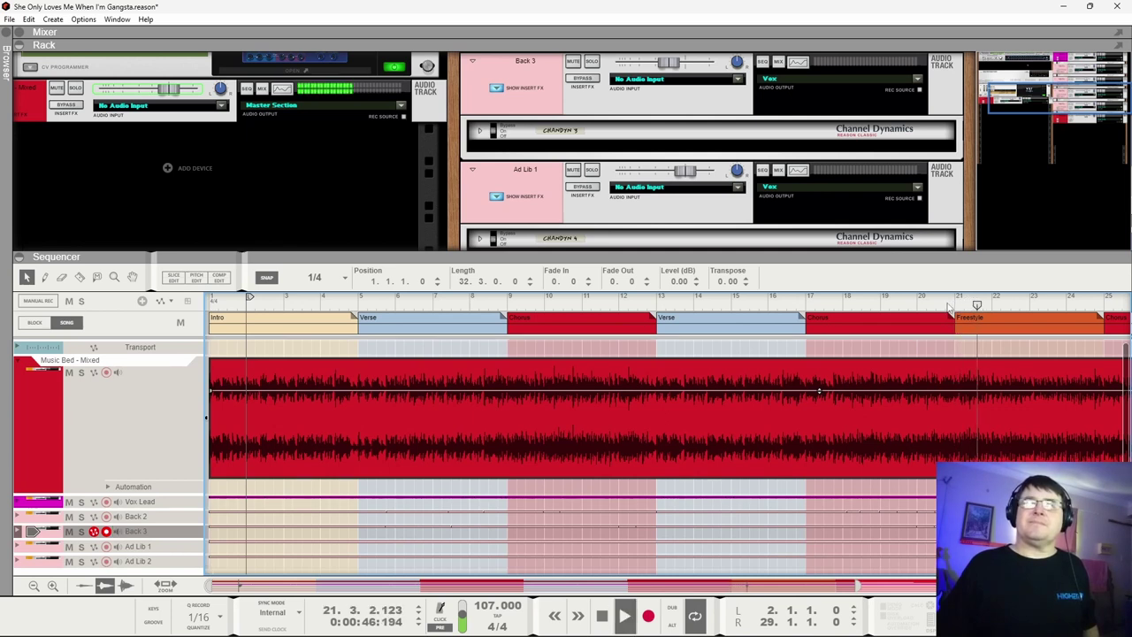
pyautogui.press('space')
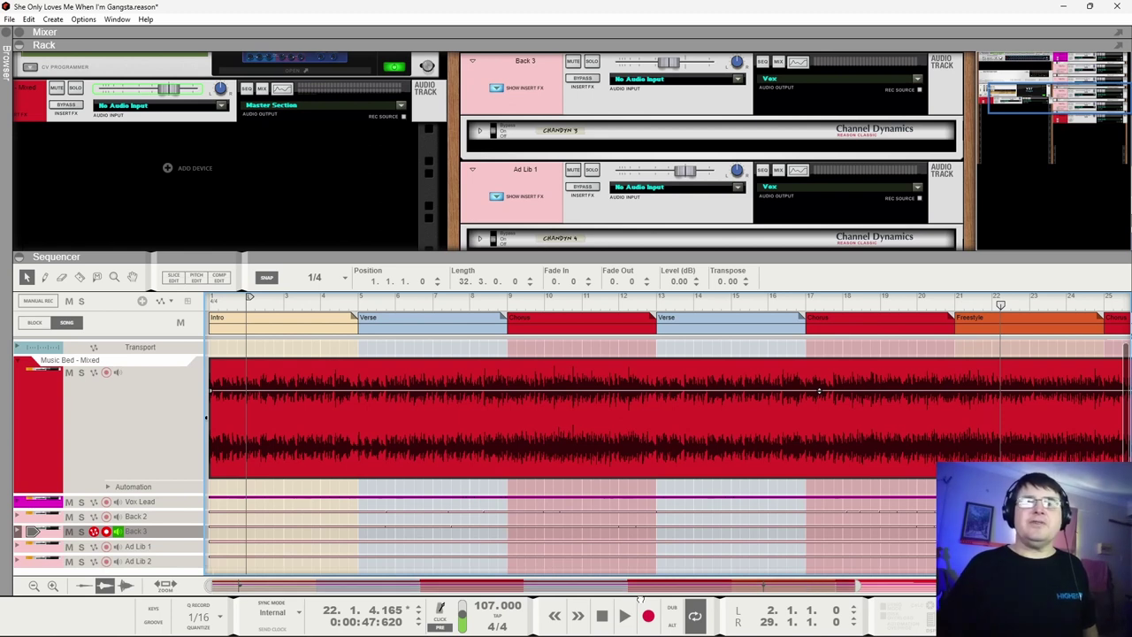
# Restore the trimmed first beat of the Music Bed clip and move the full clip back to position 1.1.1.0.
pyautogui.moveTo(854, 585); pyautogui.dragTo(580, 604)
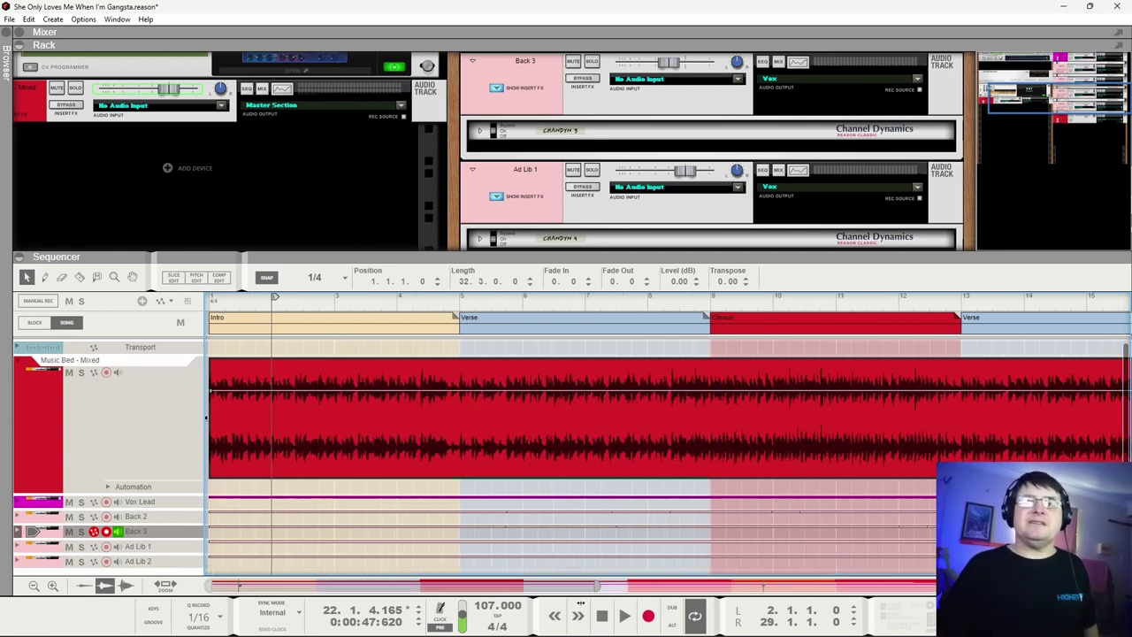
pyautogui.scroll(10, 250, 462)
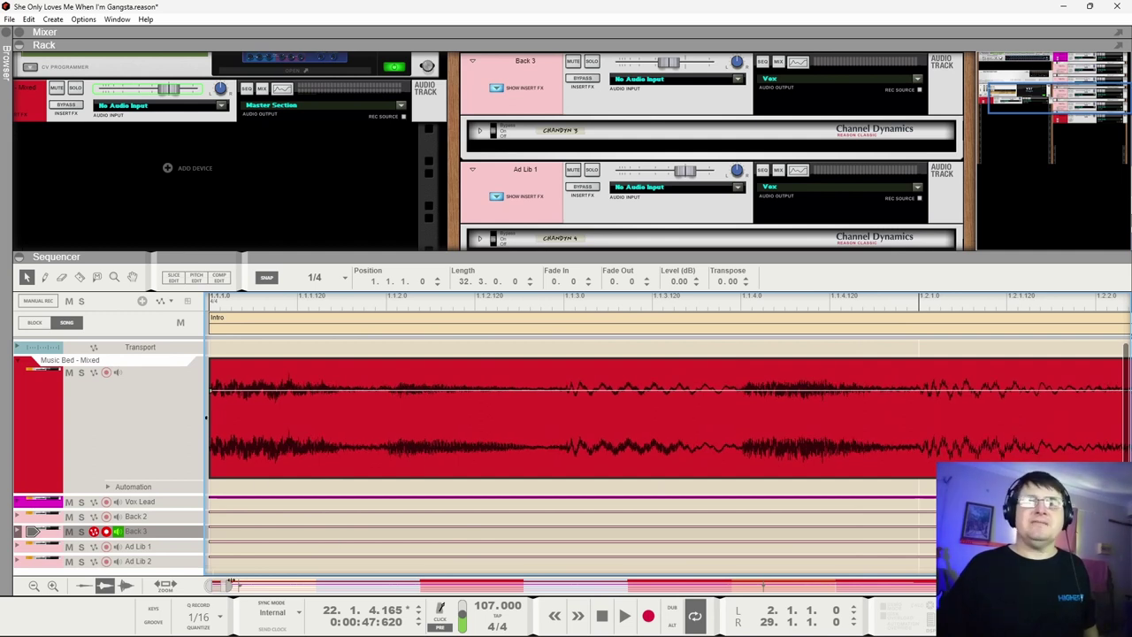
pyautogui.moveTo(235, 586); pyautogui.dragTo(280, 586)
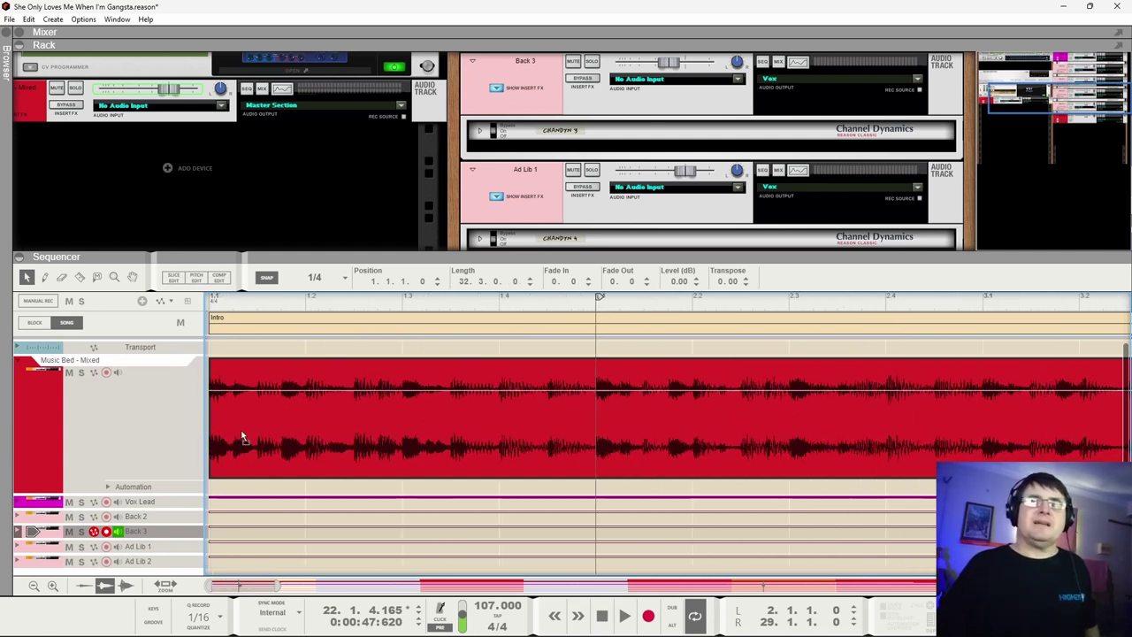
pyautogui.moveTo(245, 440); pyautogui.dragTo(305, 416)
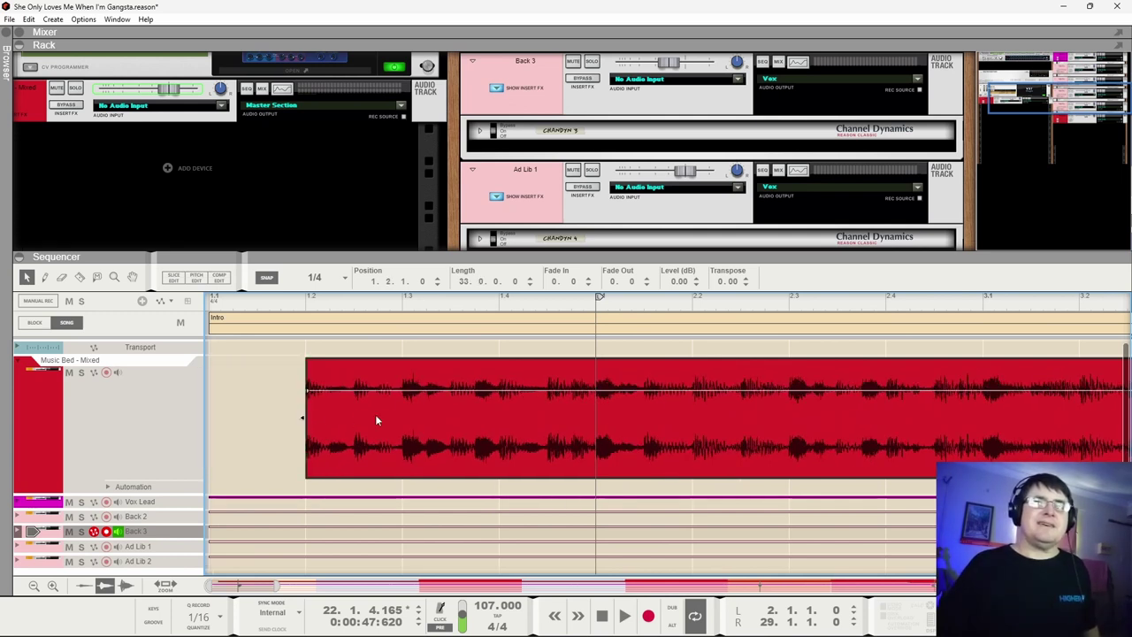
pyautogui.moveTo(375, 414); pyautogui.dragTo(259, 430)
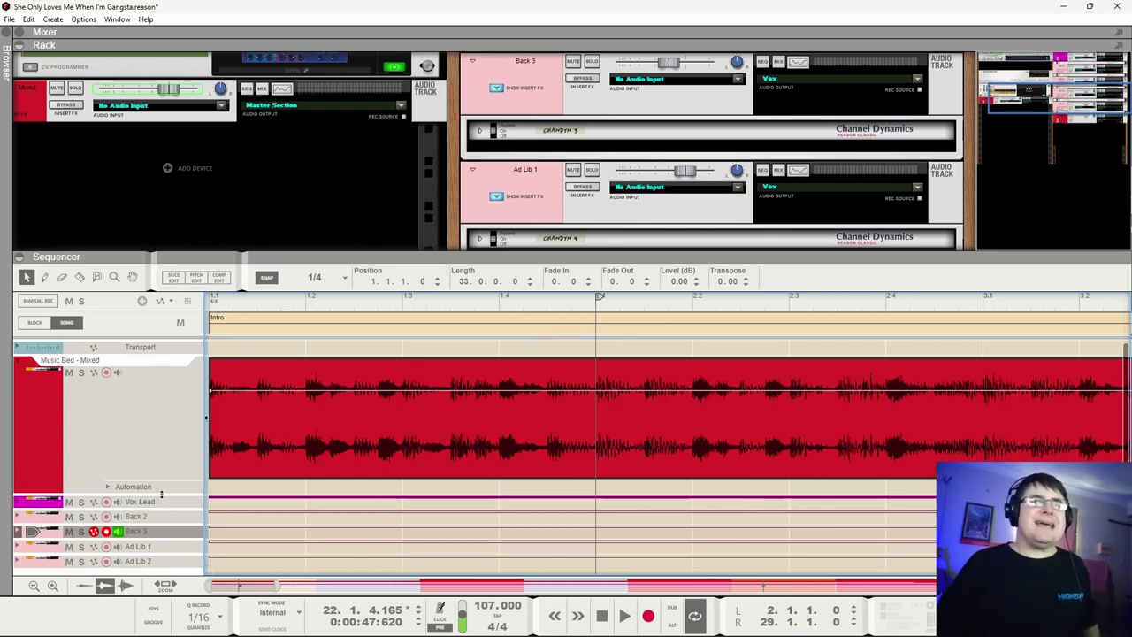
# Deselect the Music Bed clip and reduce the height of its track.
pyautogui.press('Escape')
pyautogui.moveTo(168, 473); pyautogui.dragTo(172, 411)
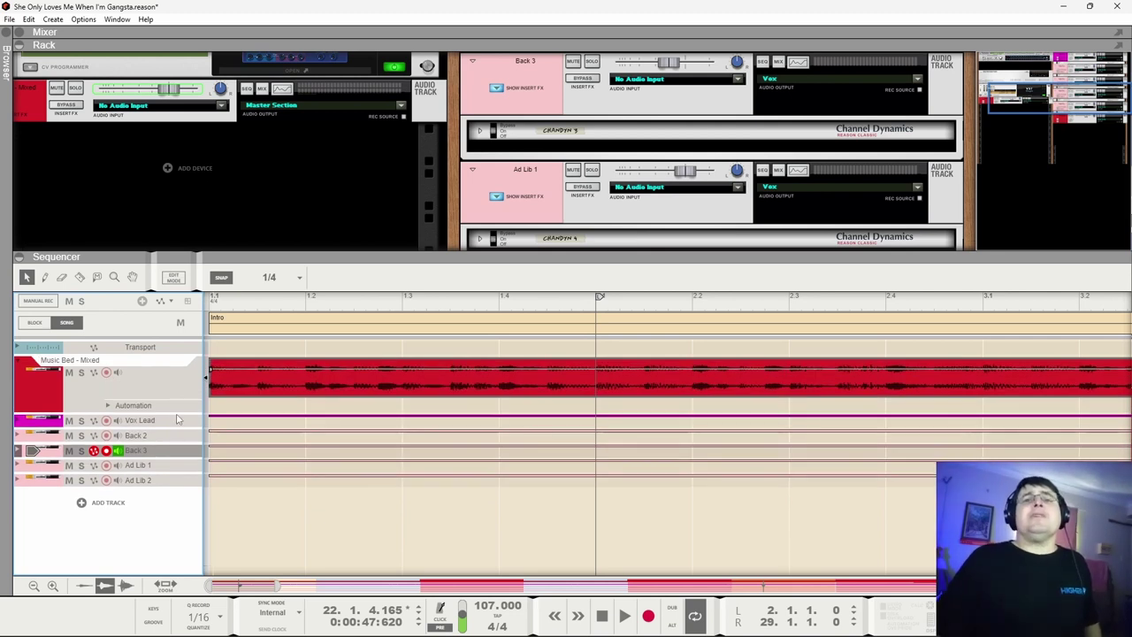
pyautogui.moveTo(180, 413); pyautogui.dragTo(182, 400)
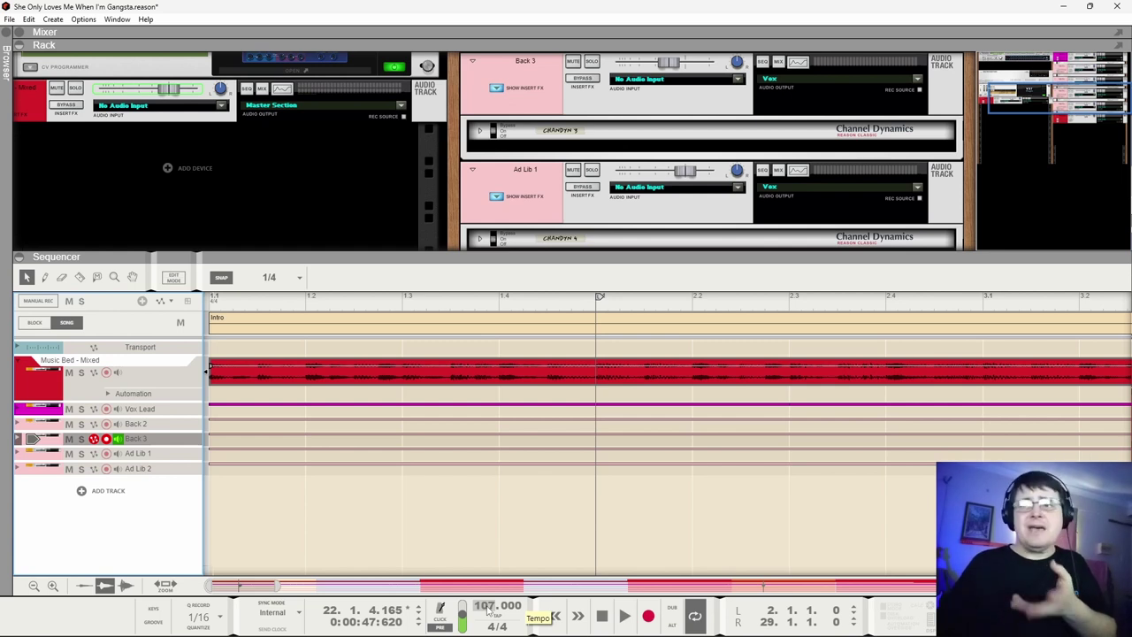
# Disable stretch on the Music Bed clip.
pyautogui.click(422, 375)
pyautogui.rightClick(422, 375)
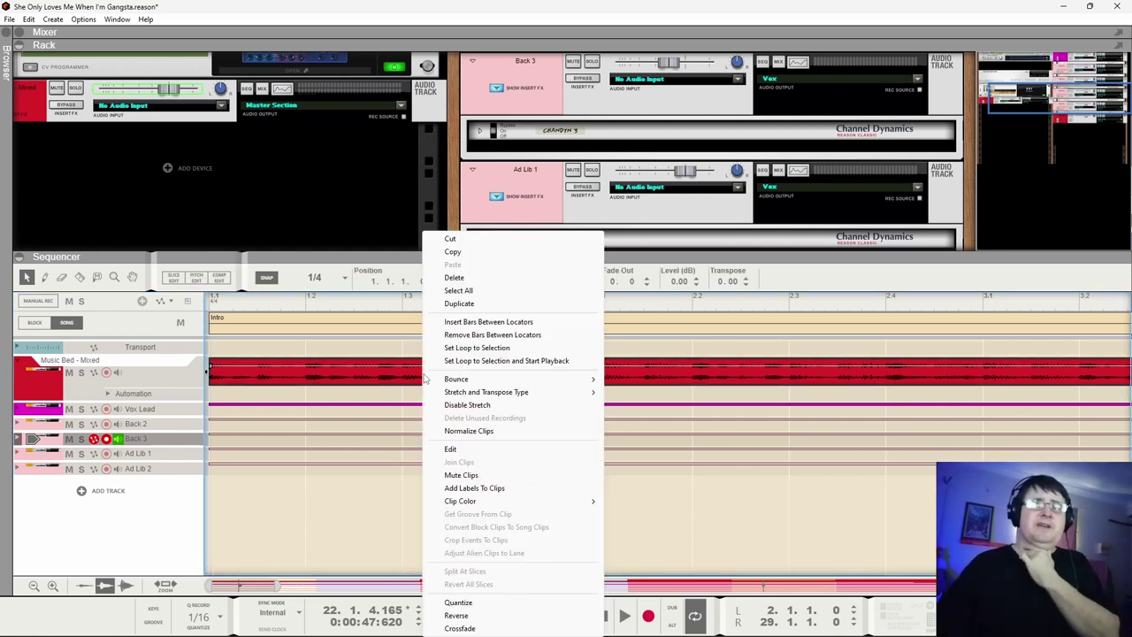
pyautogui.click(462, 405)
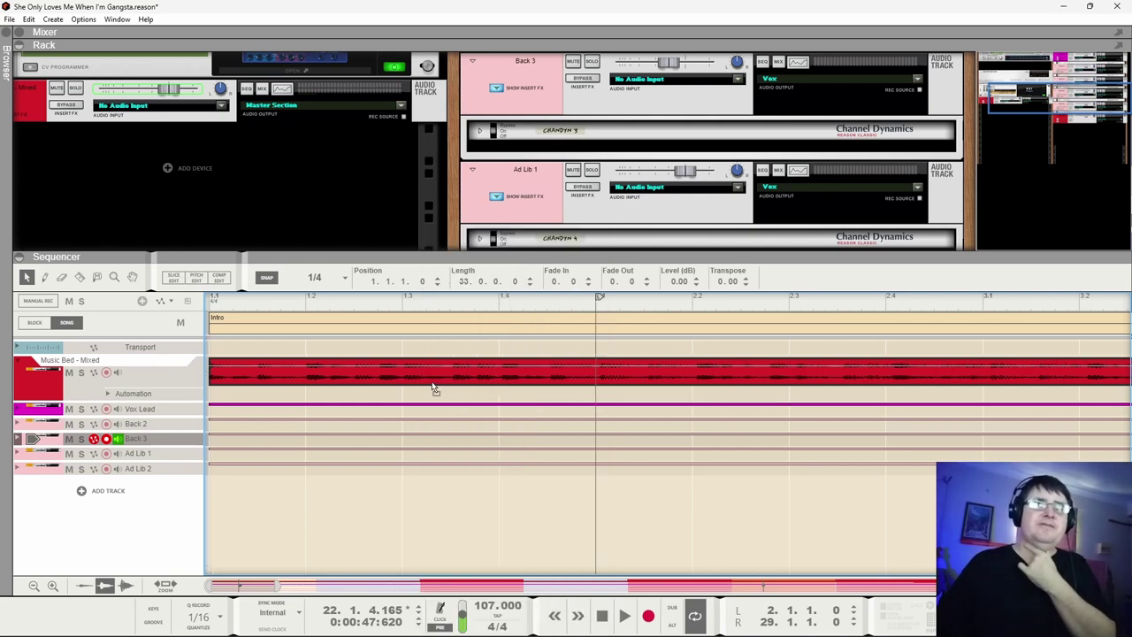
# Play the opening beats of the music bed from the song start and enable stretch on its clip.
pyautogui.rightClick(429, 382)
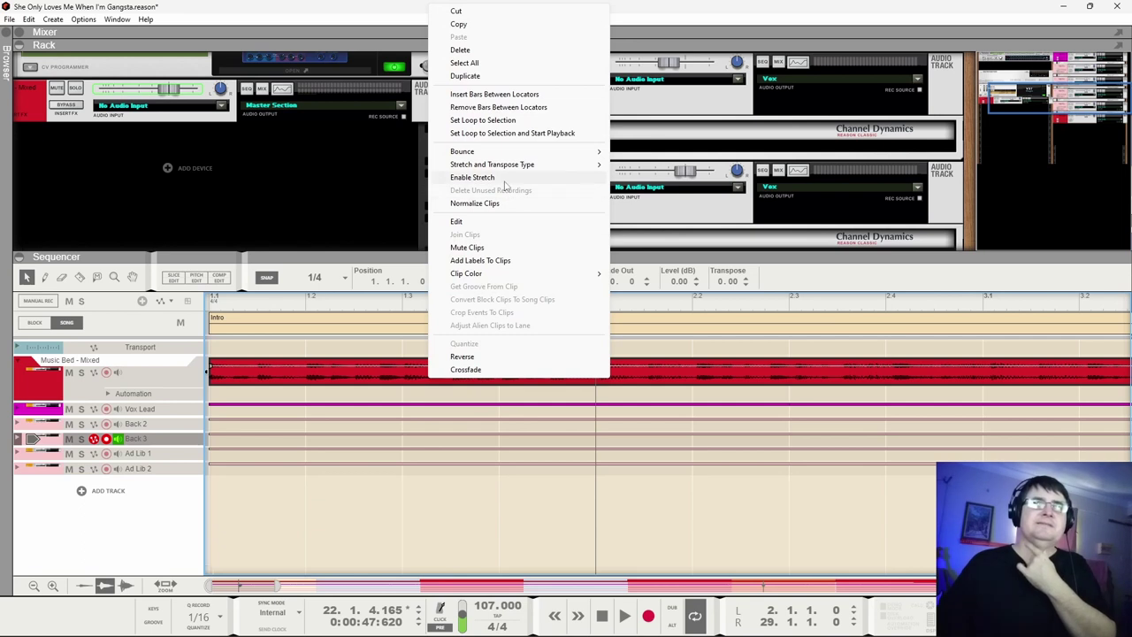
pyautogui.click(449, 369)
pyautogui.press('space')
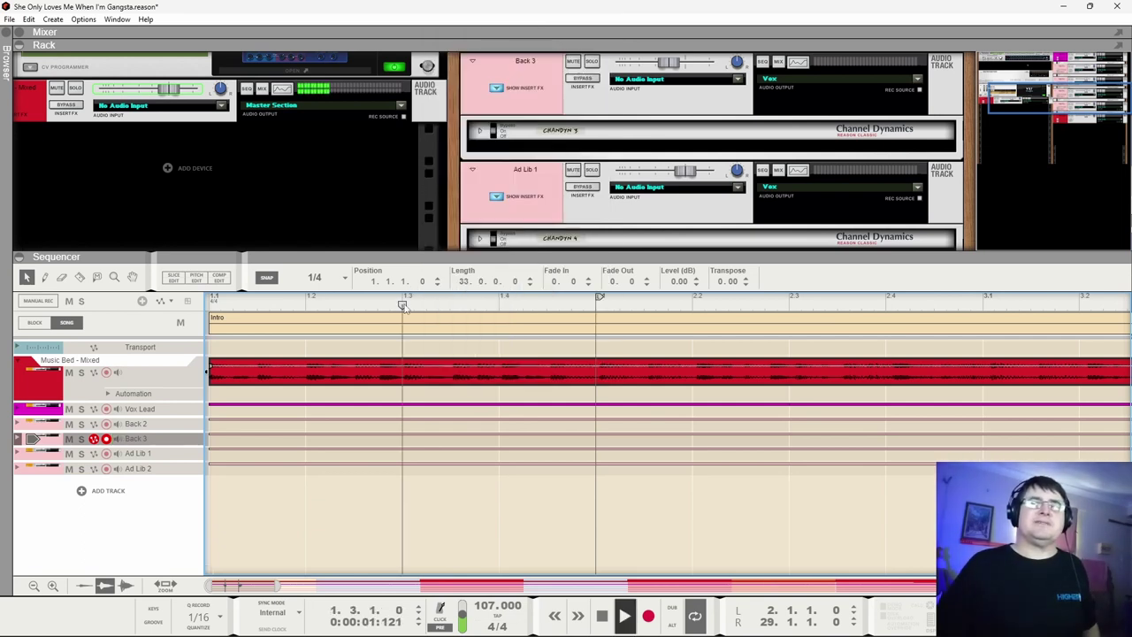
pyautogui.rightClick(449, 371)
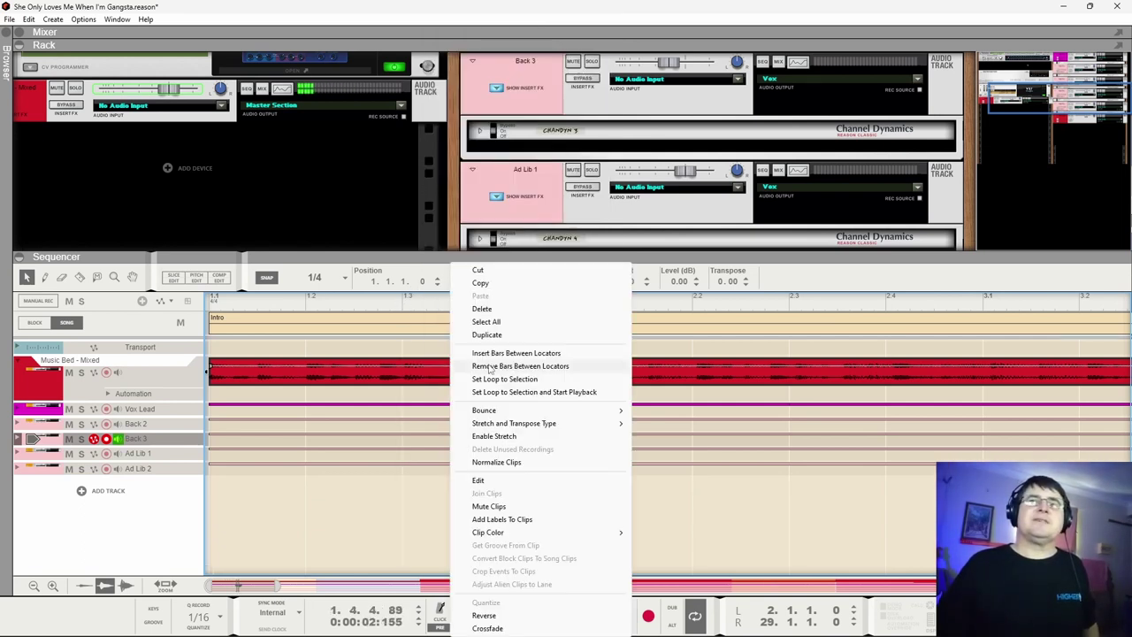
pyautogui.click(519, 439)
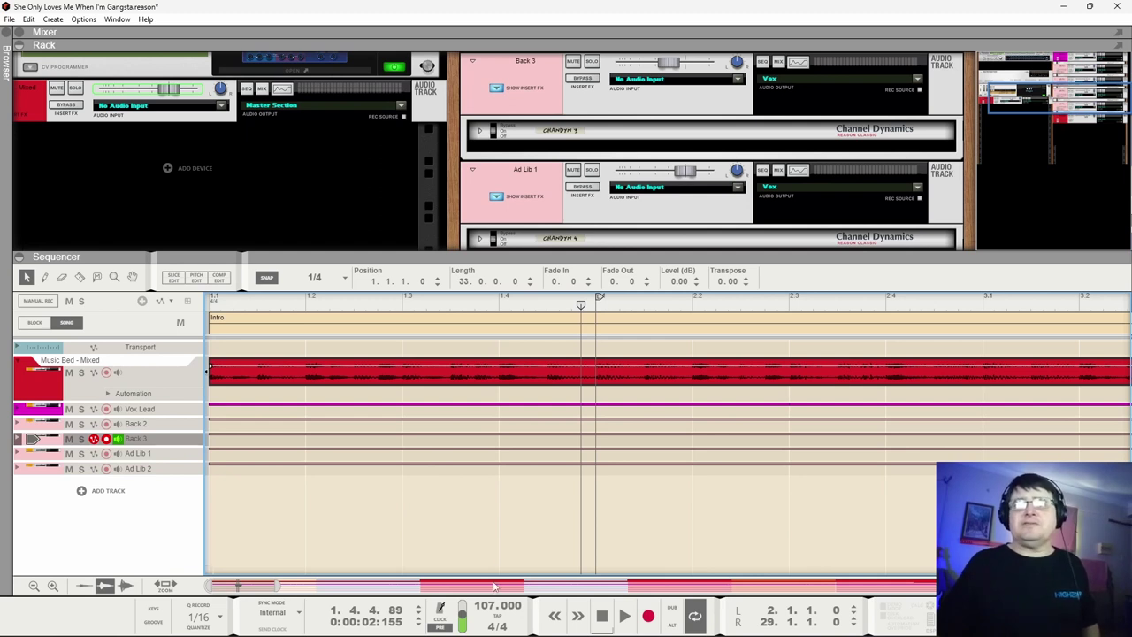
# Fit the whole song in the sequencer, expand the Vox Lead, Back 2, Back 3, Ad Lib 1 and Ad Lib 2 tracks, and select the Ad Lib 2 clip.
pyautogui.moveTo(285, 591); pyautogui.dragTo(1074, 601)
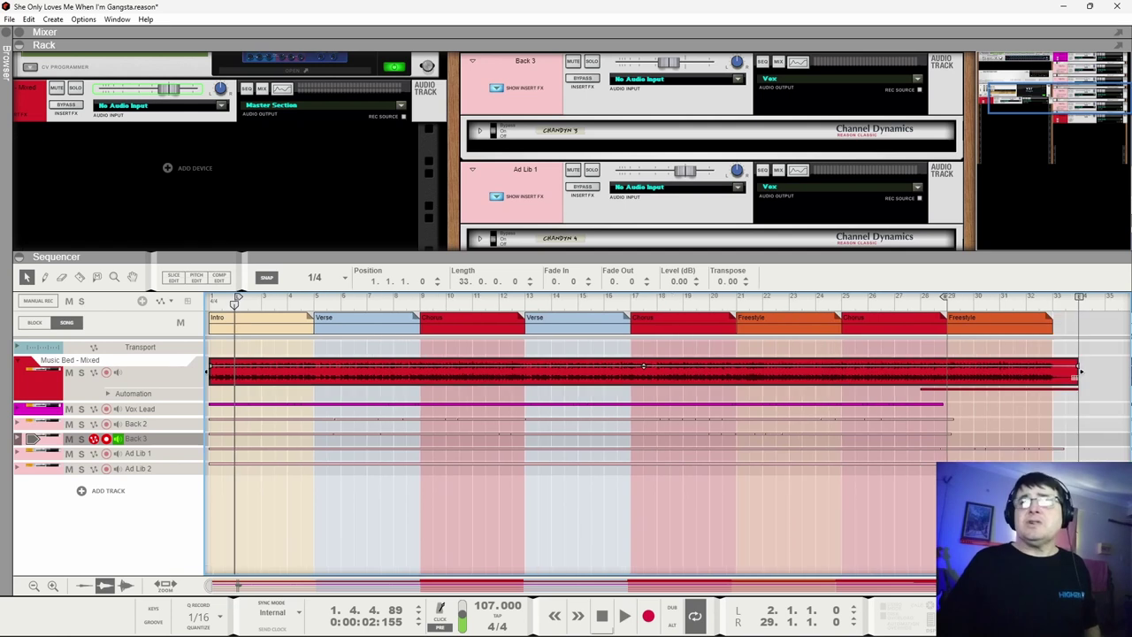
pyautogui.click(19, 412)
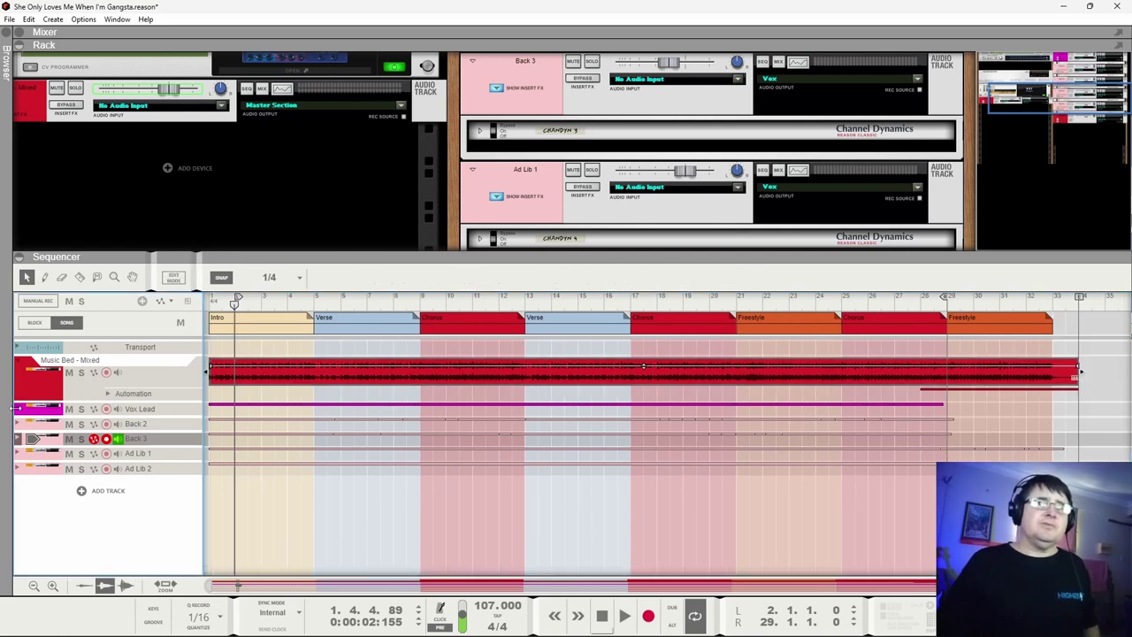
pyautogui.click(20, 413)
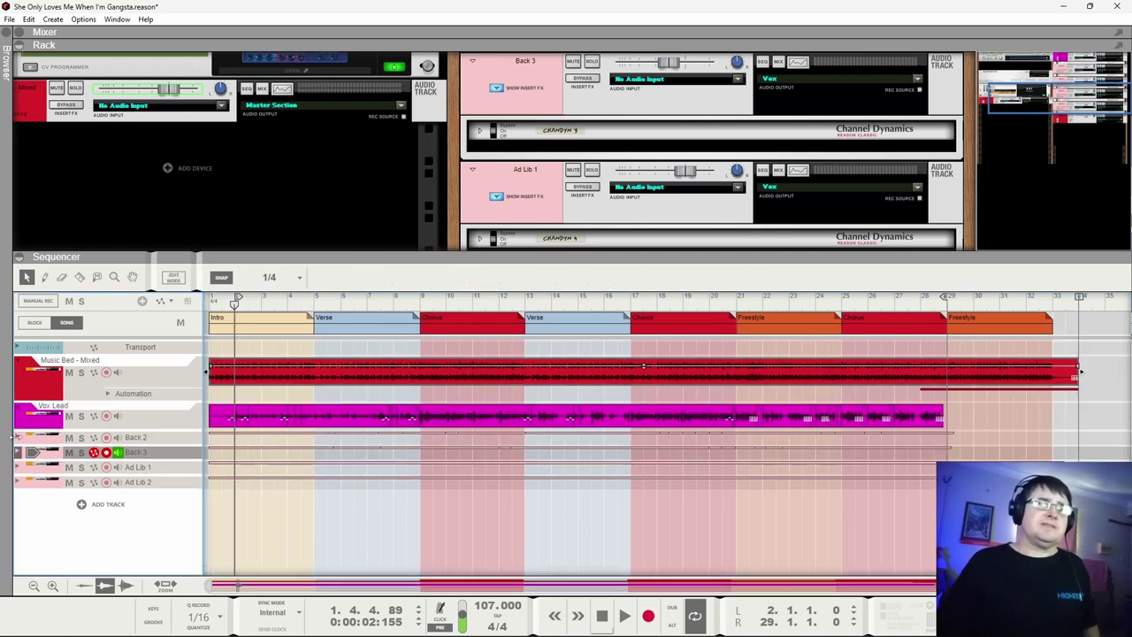
pyautogui.click(19, 439)
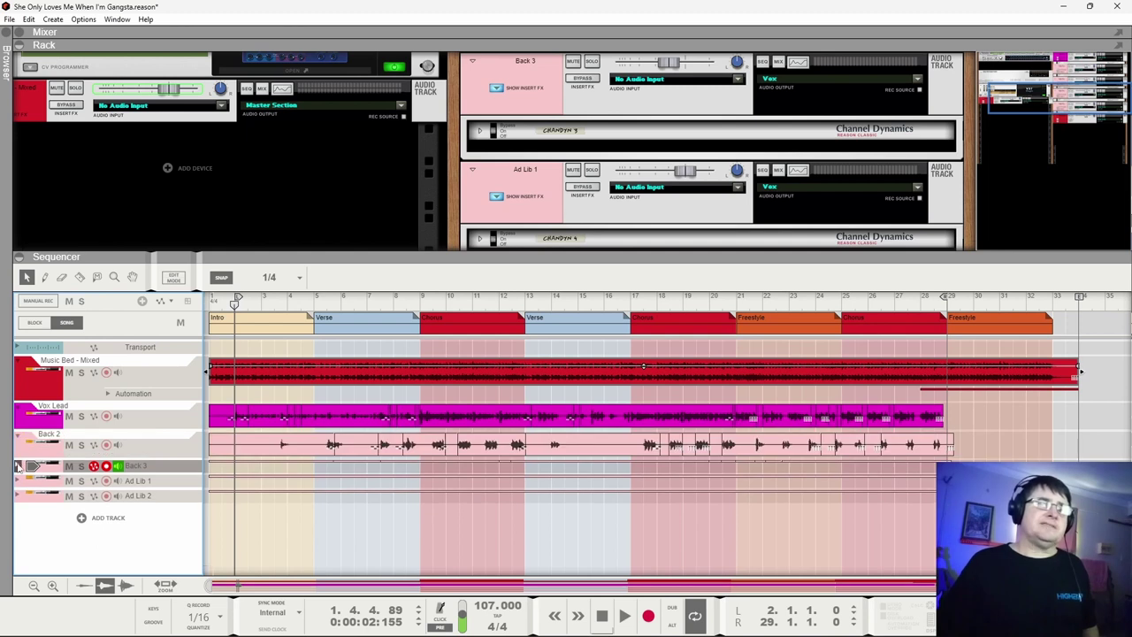
pyautogui.click(19, 467)
pyautogui.click(18, 505)
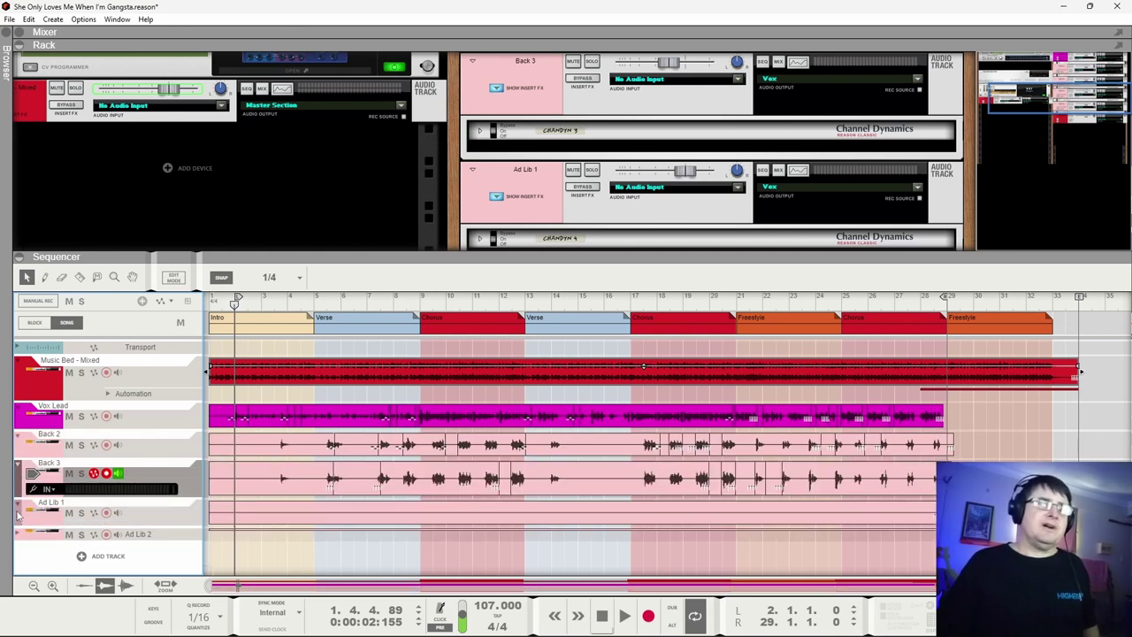
pyautogui.click(19, 535)
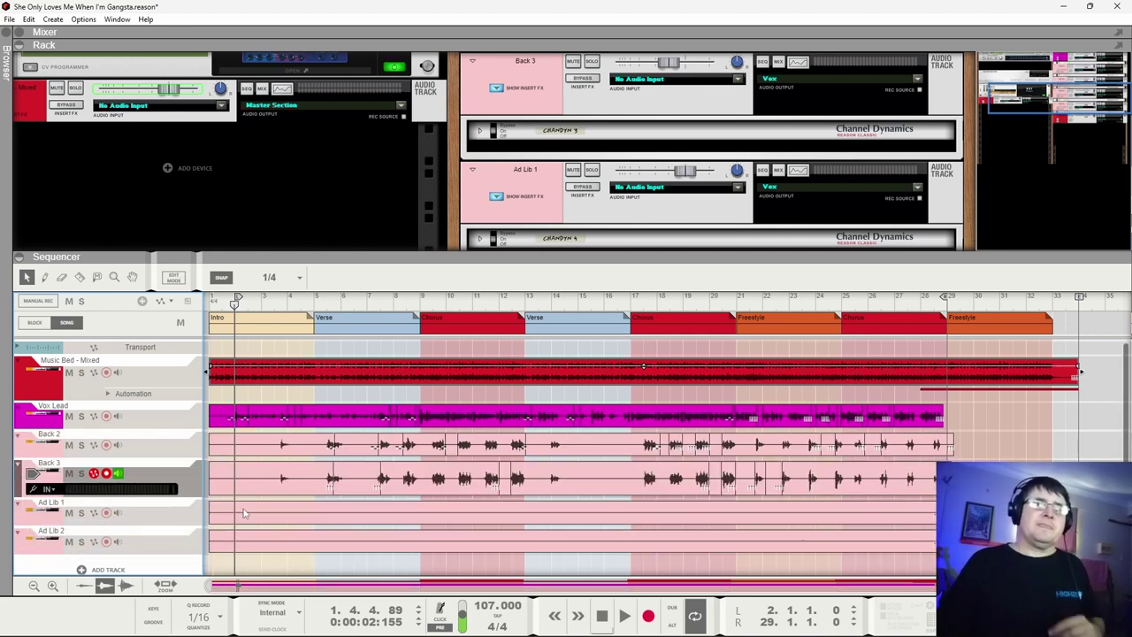
pyautogui.click(240, 543)
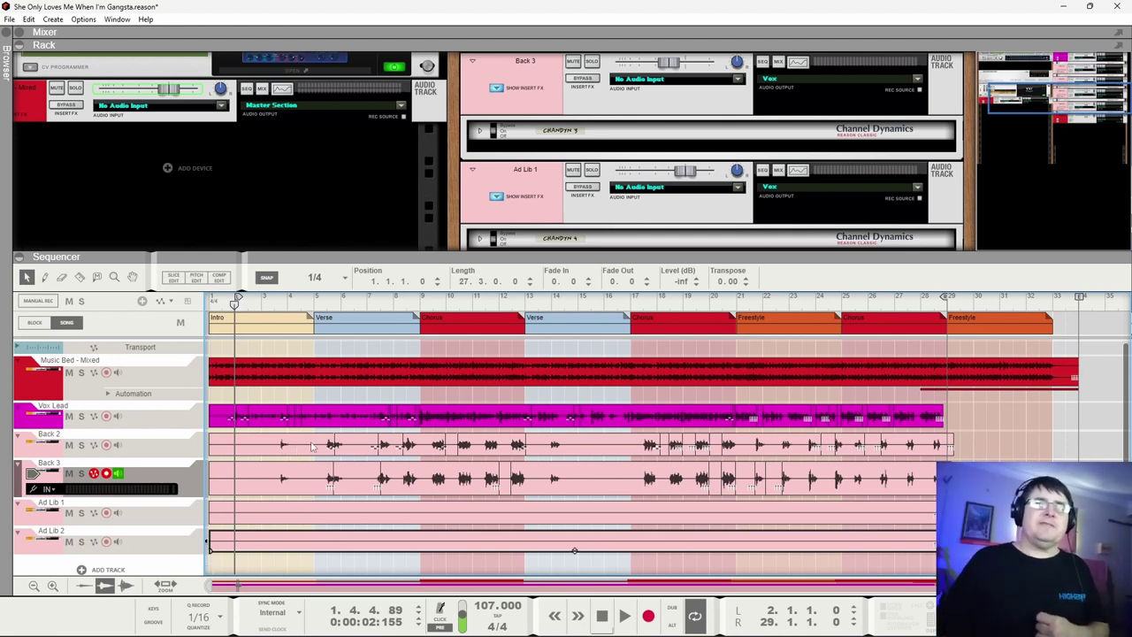
# Return the playhead to the song start and play the first bars of the Intro with all tracks.
pyautogui.click(335, 303)
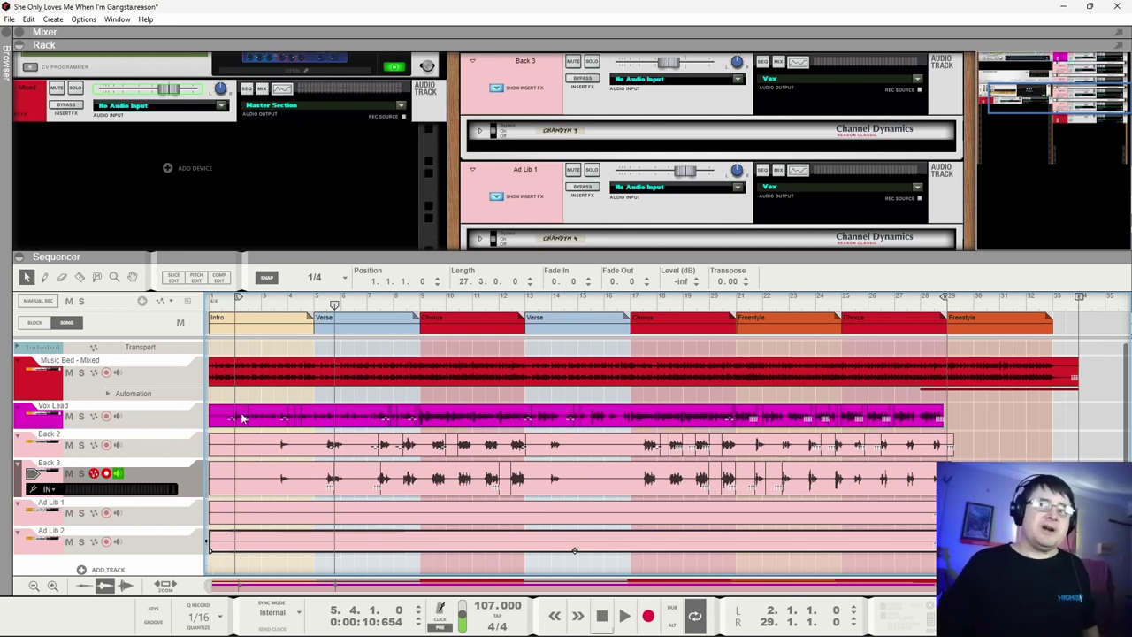
pyautogui.press('Home')
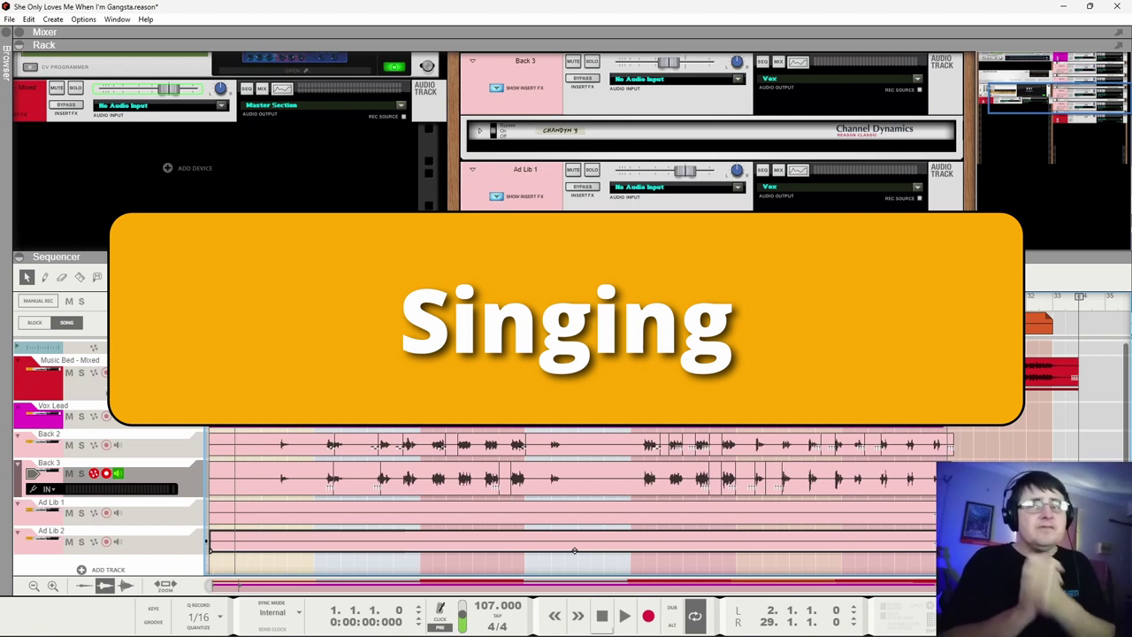
pyautogui.click(607, 622)
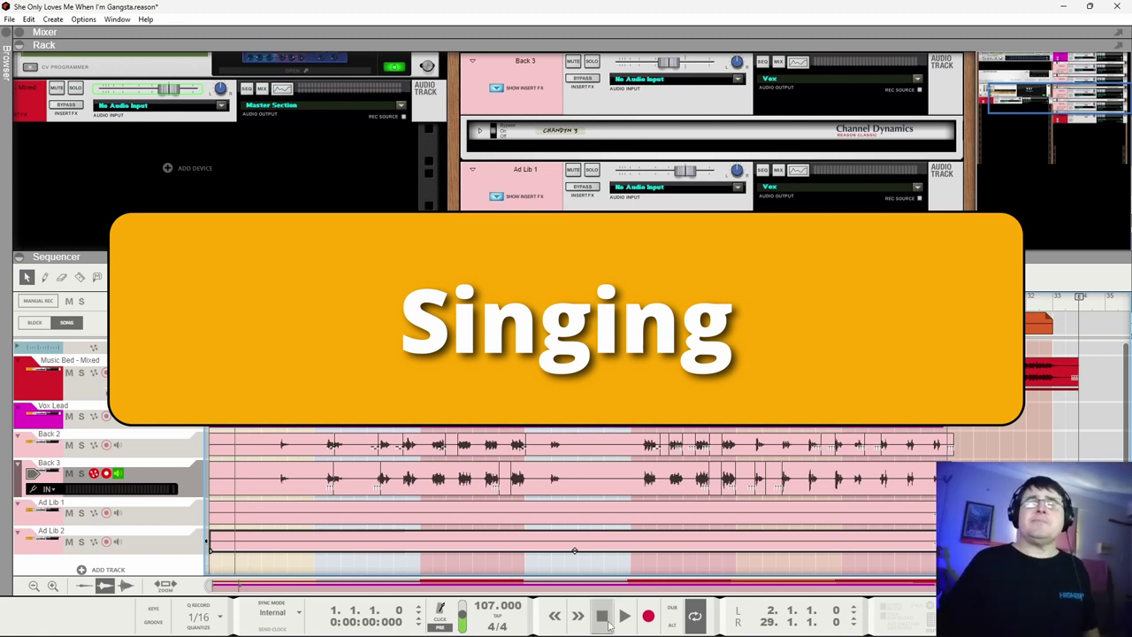
pyautogui.click(624, 617)
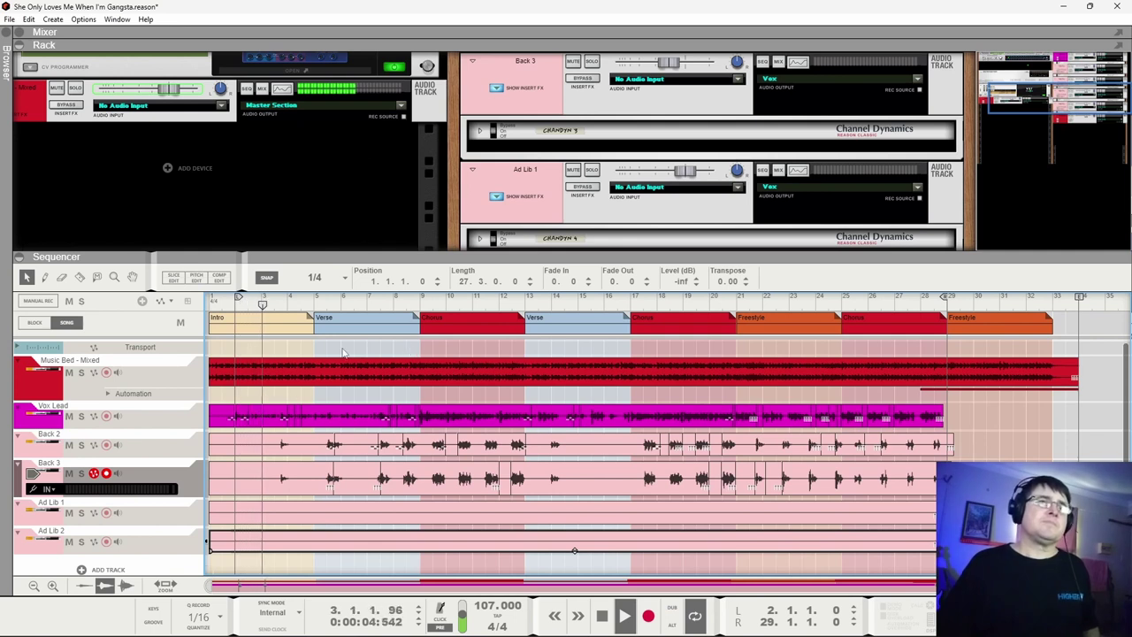
pyautogui.press('space')
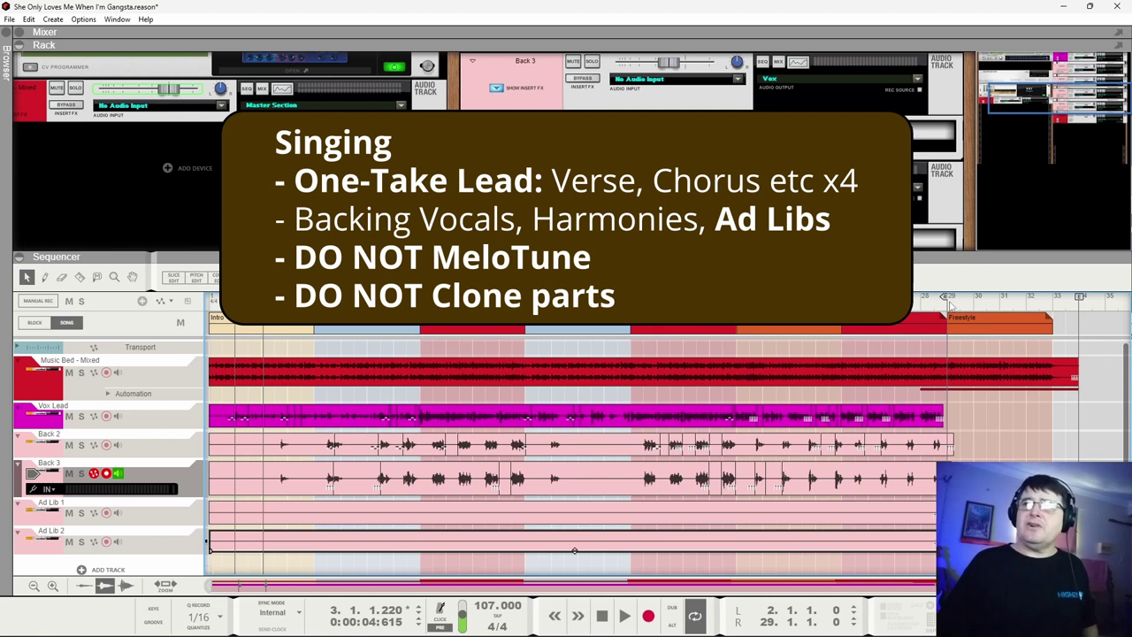
# Move the playhead to 28.4.1.0, and step it back through the section starts at bars 9, 5 and 1.
pyautogui.click(943, 301)
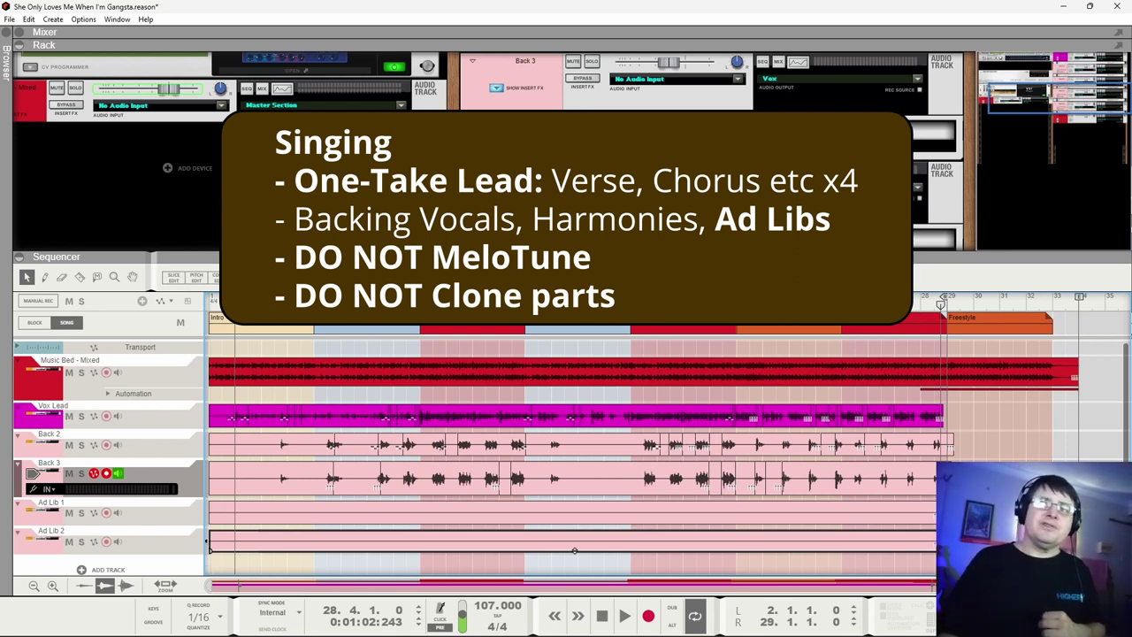
pyautogui.click(315, 321)
pyautogui.click(422, 328)
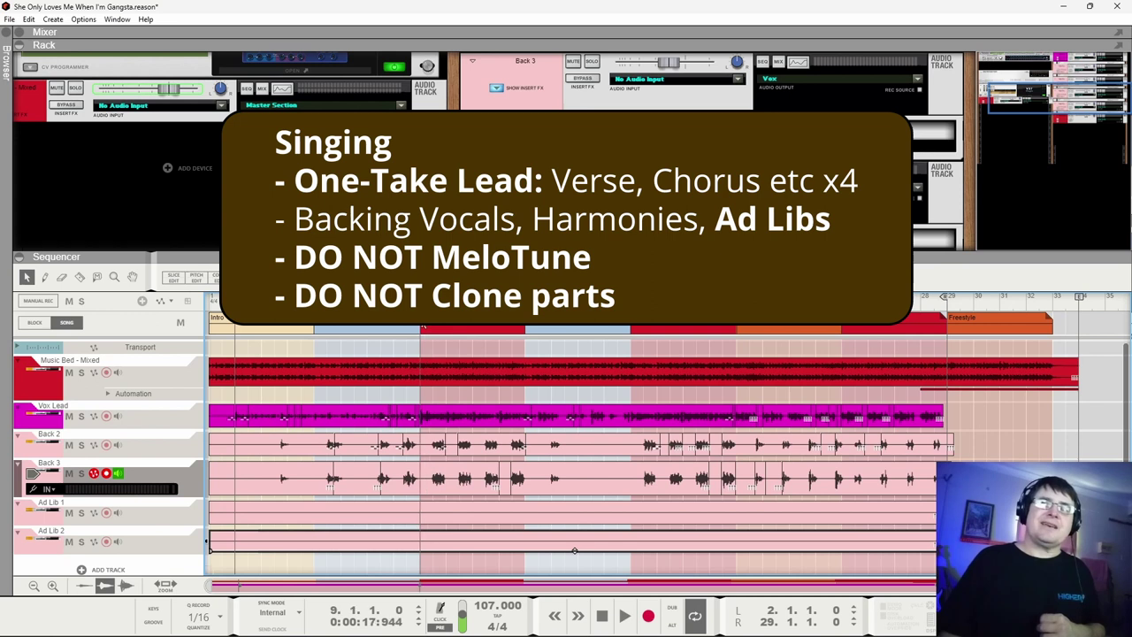
pyautogui.moveTo(422, 328); pyautogui.dragTo(318, 328)
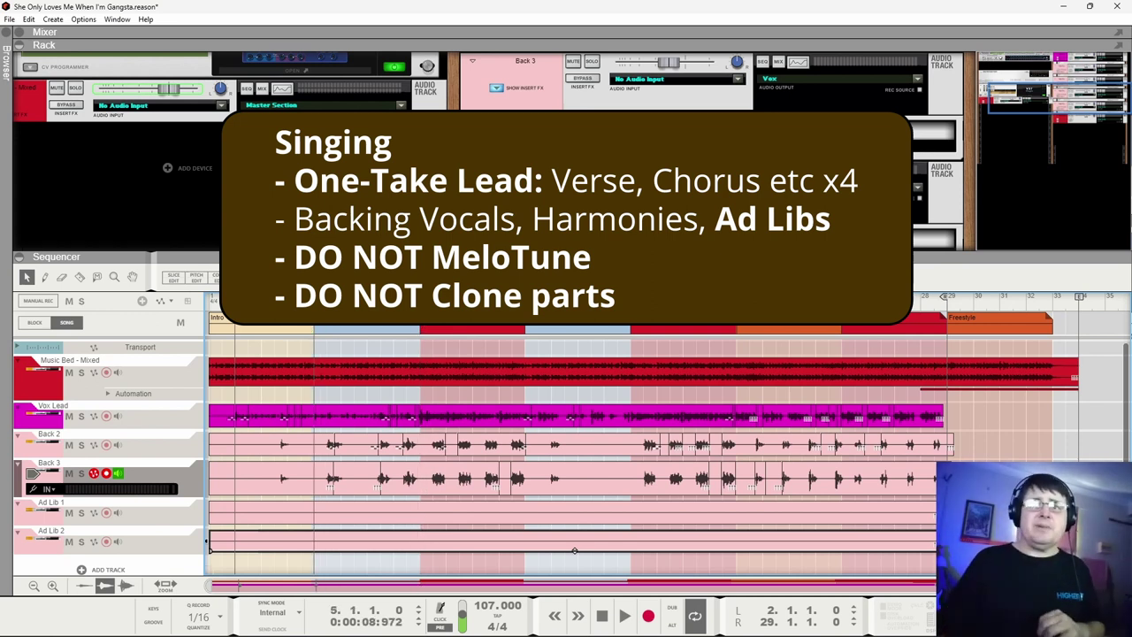
pyautogui.moveTo(317, 327); pyautogui.dragTo(209, 323)
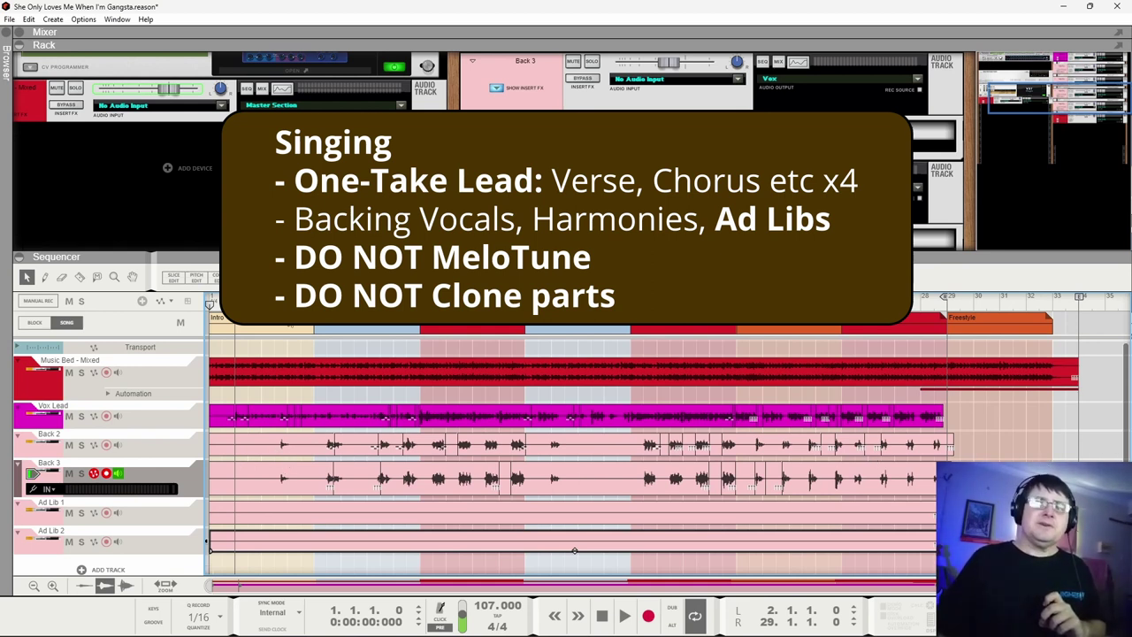
# Solo the Back 2 track and play it from 3.3.1.0 into the first Verse.
pyautogui.click(274, 301)
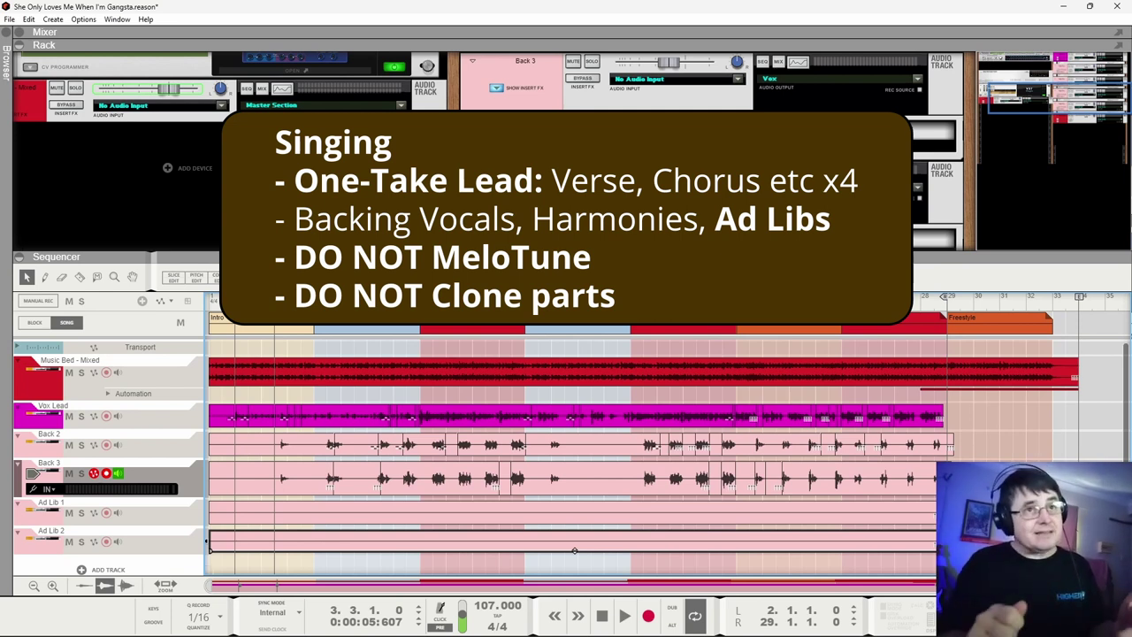
pyautogui.click(80, 444)
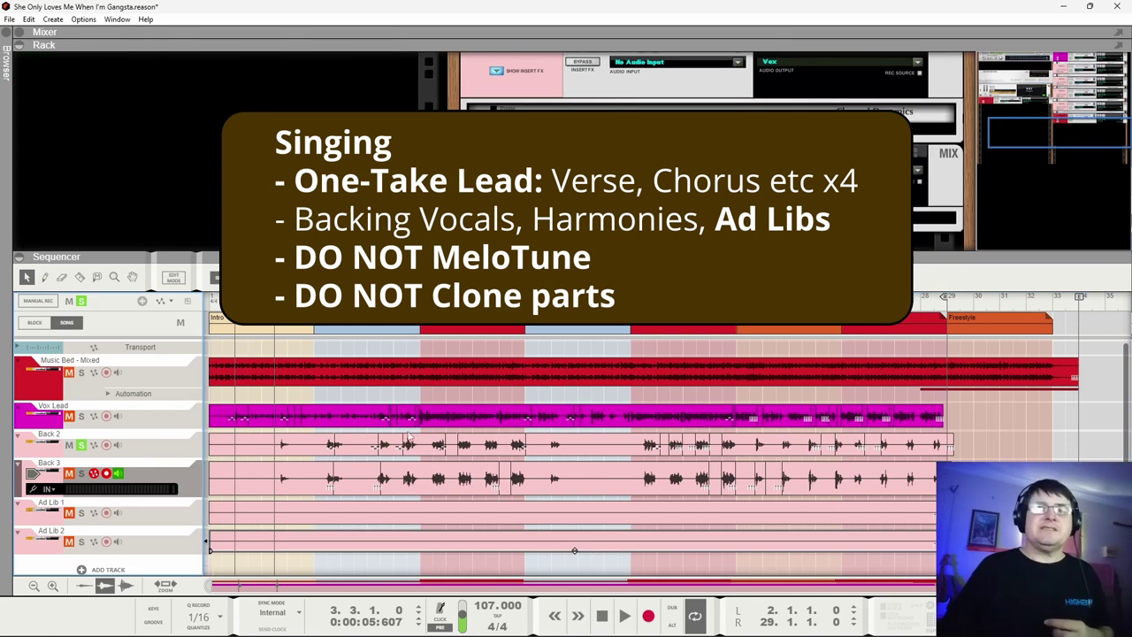
pyautogui.scroll(-3, 533, 87)
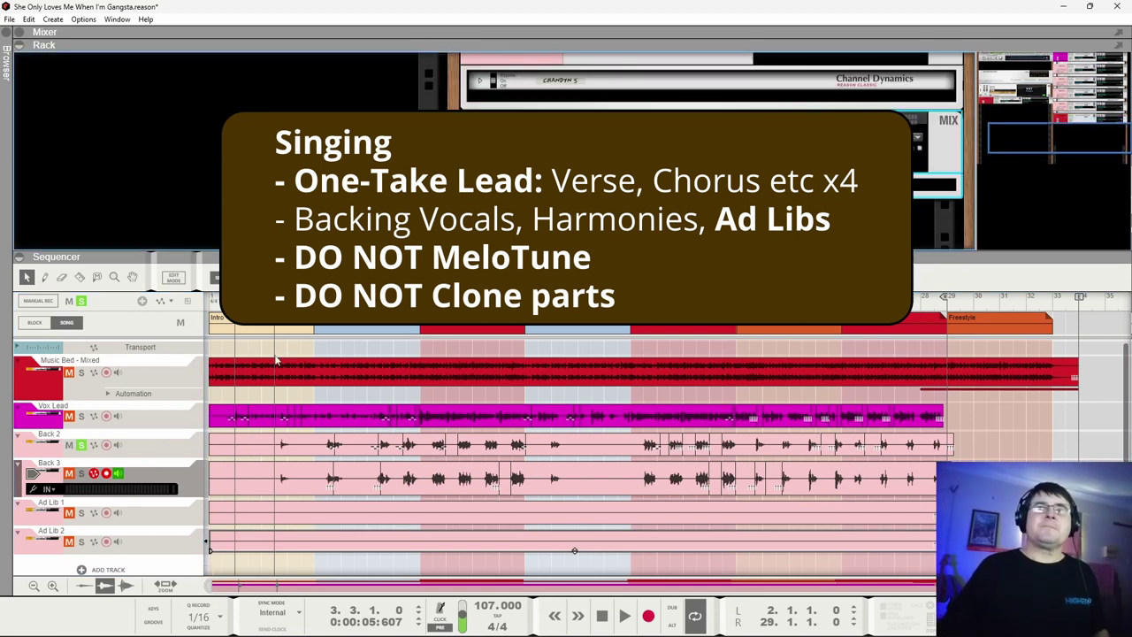
pyautogui.press('space')
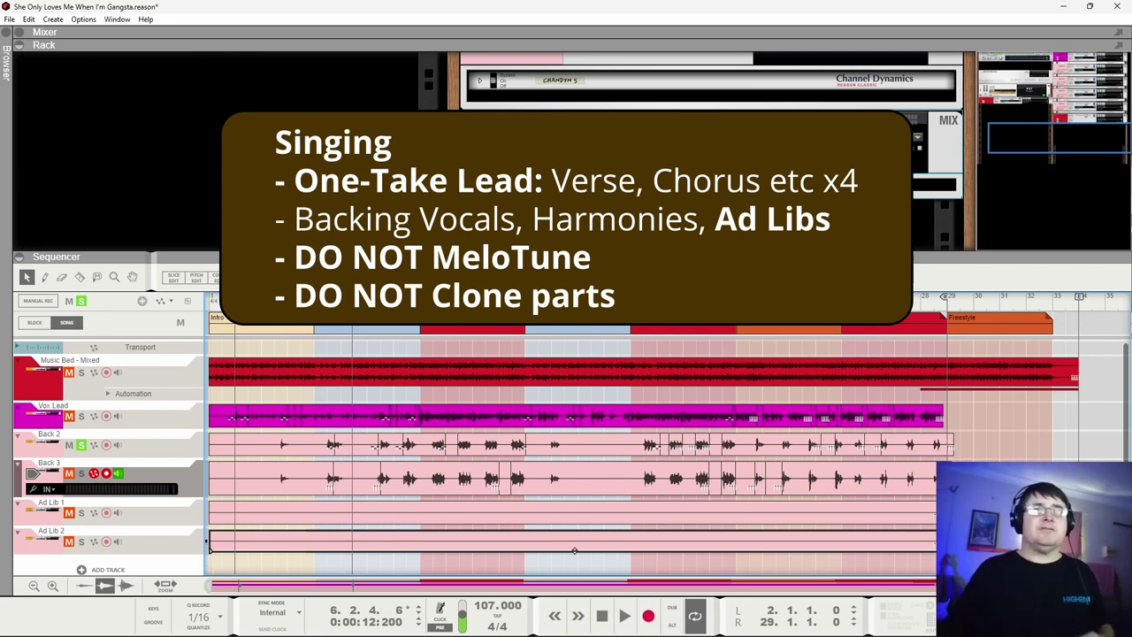
# Solo Vox Lead together with Back 2, play on from bar 6 into the first Chorus, and clear both solos.
pyautogui.click(81, 415)
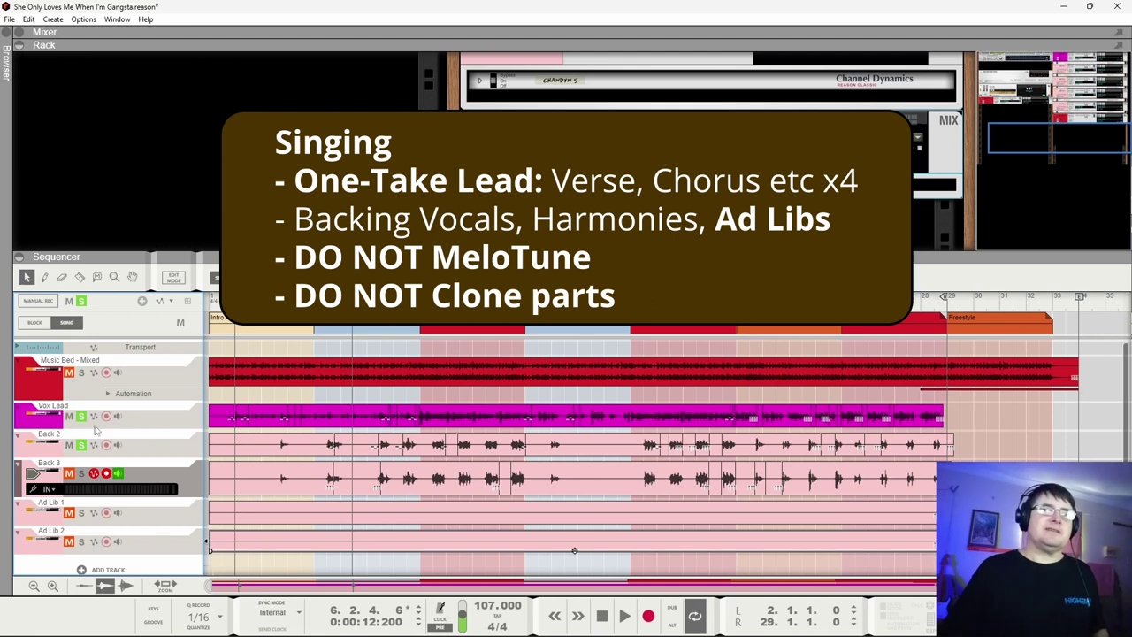
pyautogui.press('space')
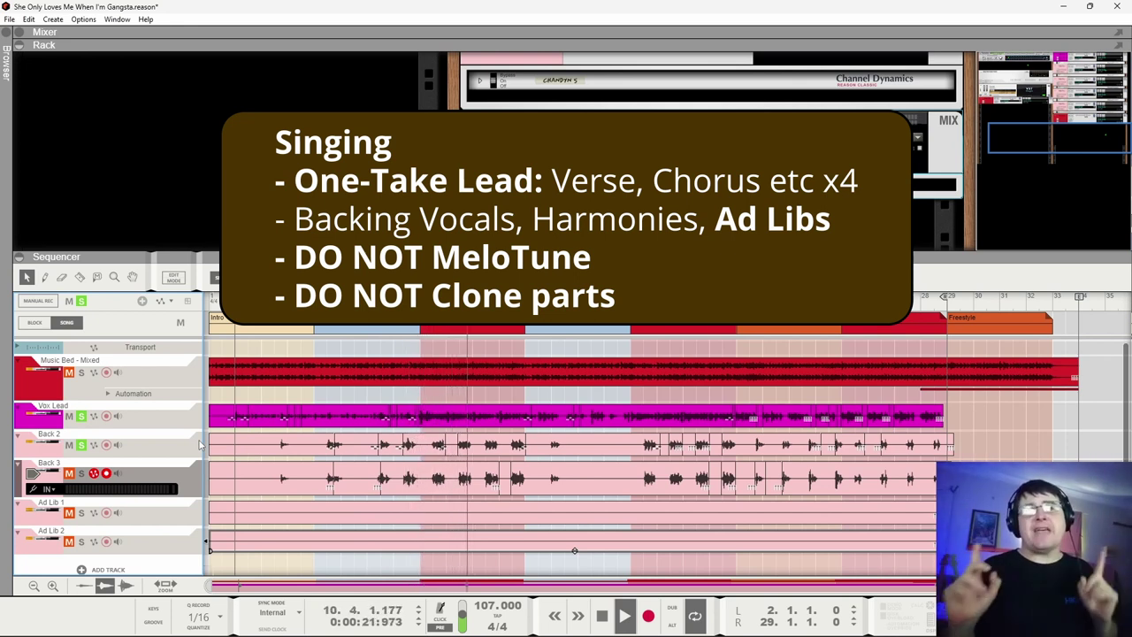
pyautogui.press('space')
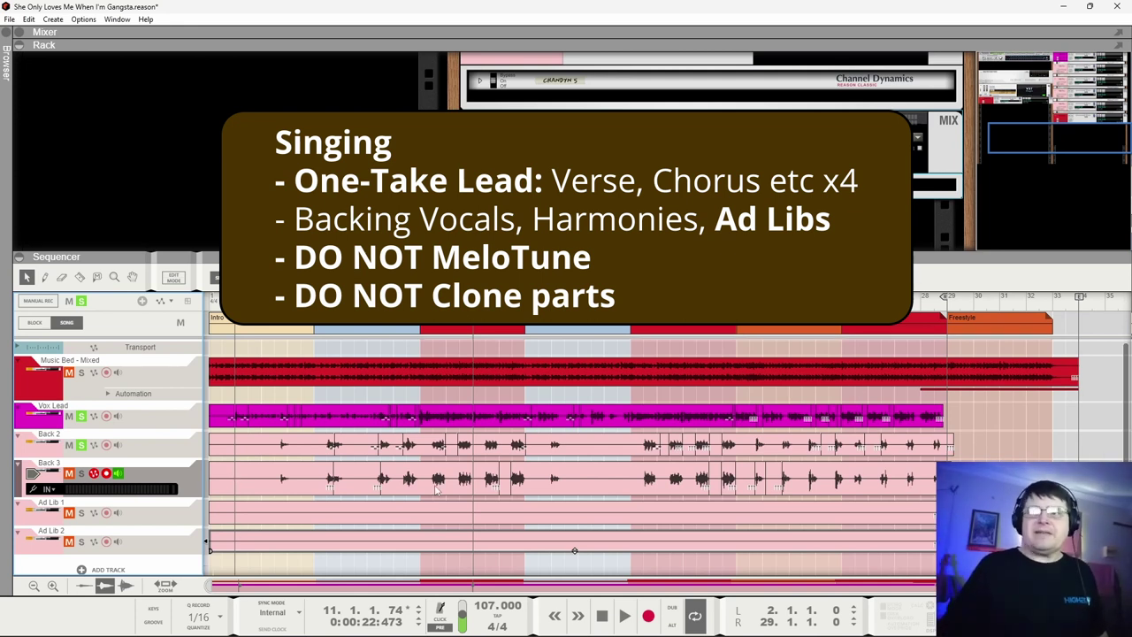
pyautogui.click(81, 444)
pyautogui.click(80, 416)
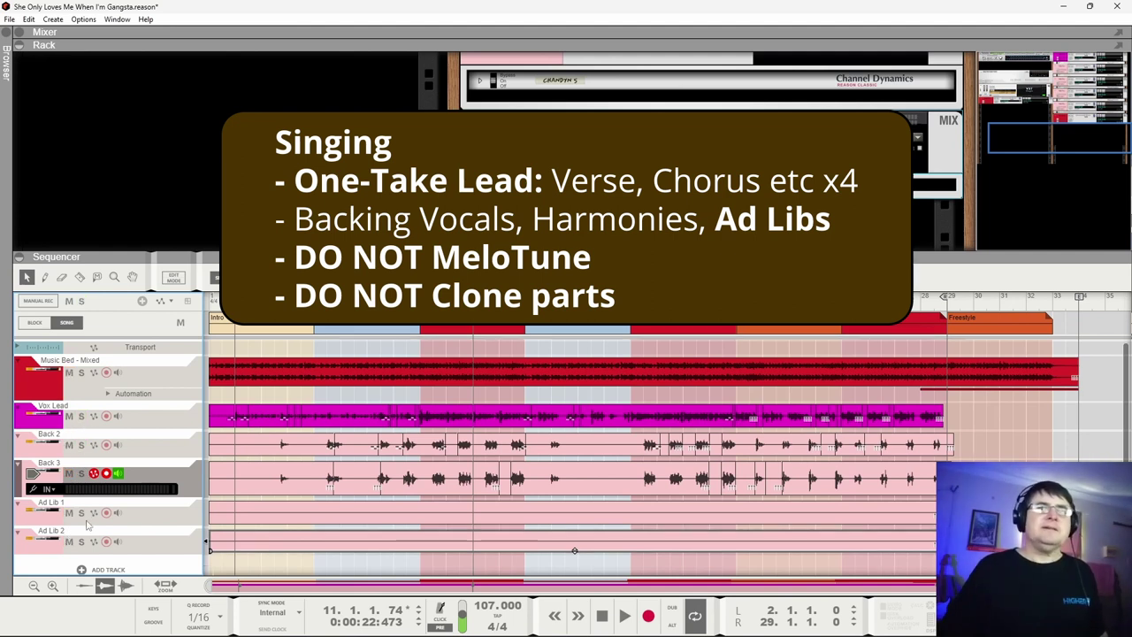
# Solo Ad Lib 1, play it through the final Freestyle section from around bar 29, and clear the solo.
pyautogui.click(80, 513)
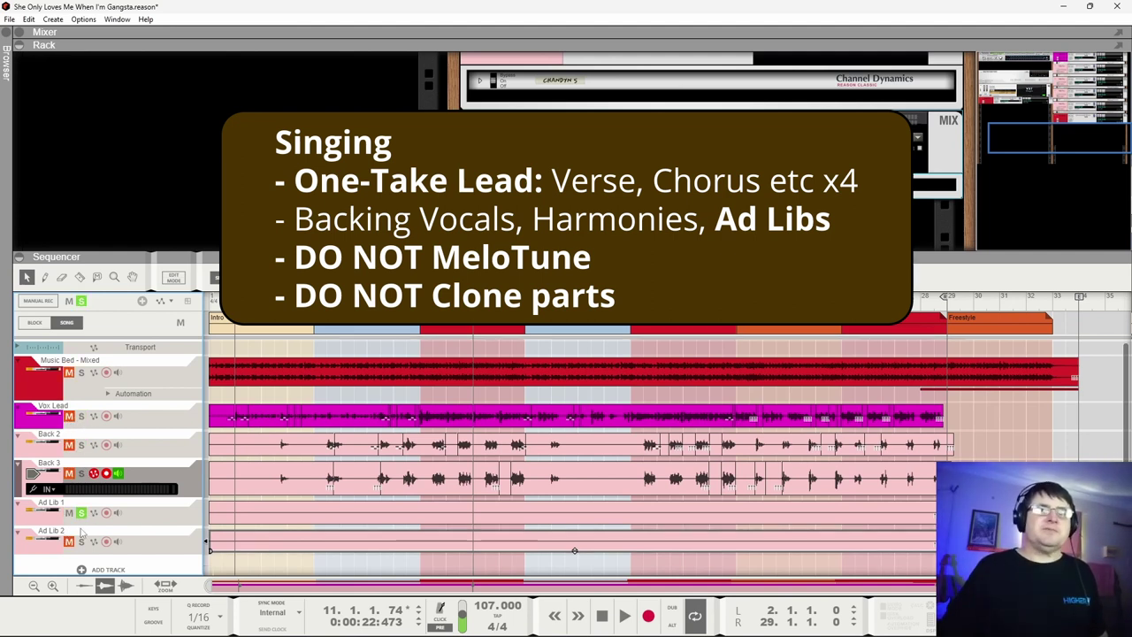
pyautogui.click(940, 306)
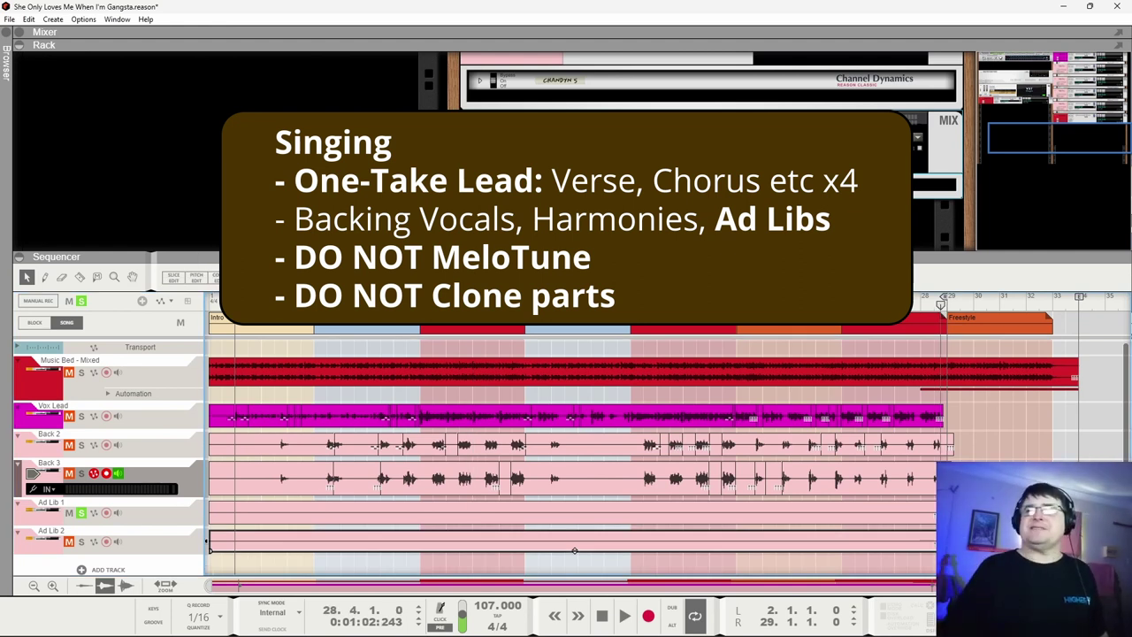
pyautogui.press('space')
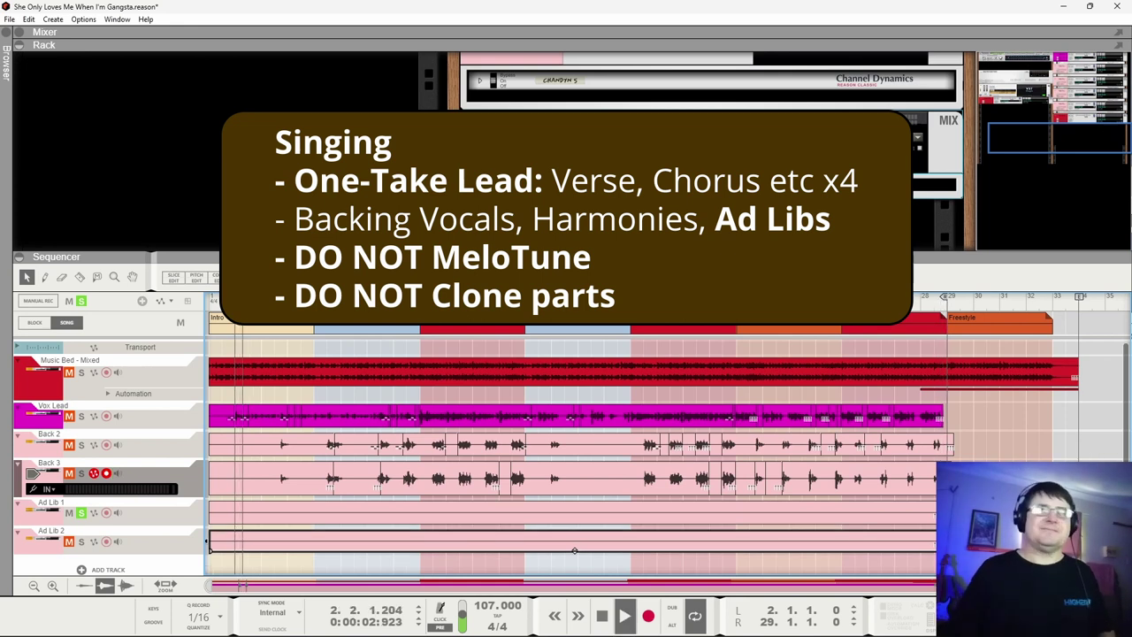
pyautogui.click(954, 305)
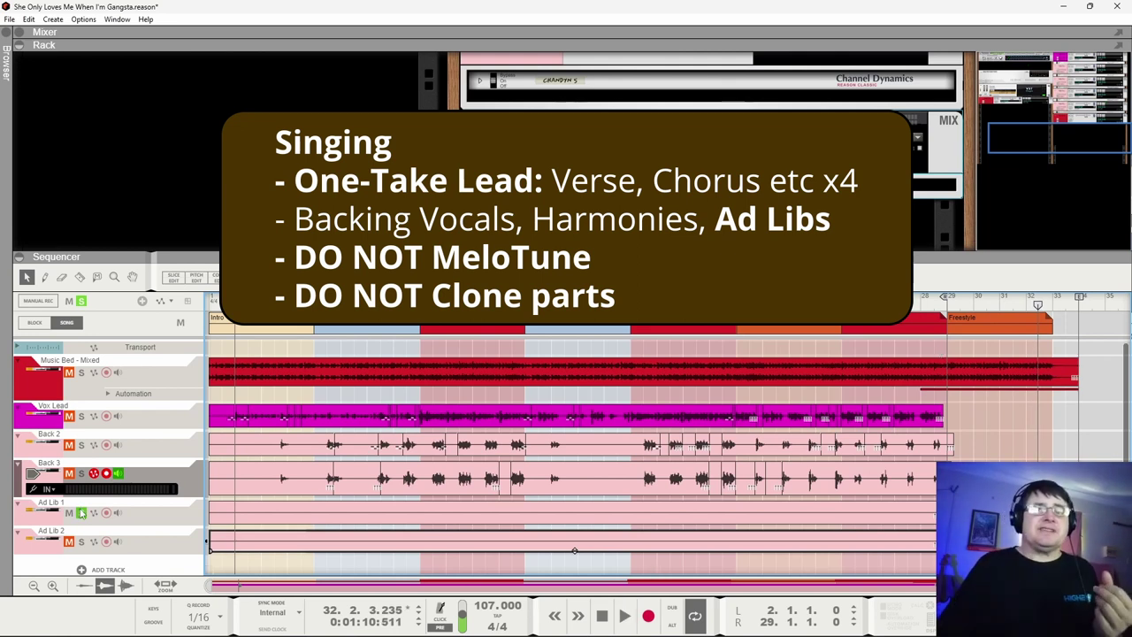
pyautogui.click(81, 513)
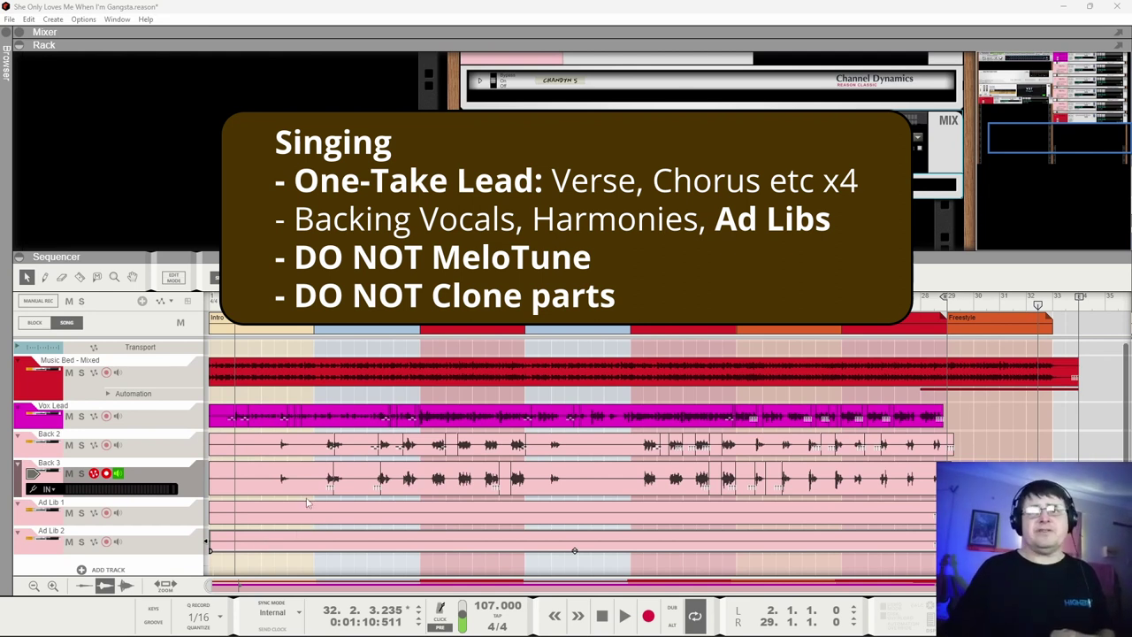
# Play the end of the song from bar 32, move the playhead back to bar 2, and stop playback.
pyautogui.scroll(-1, 307, 502)
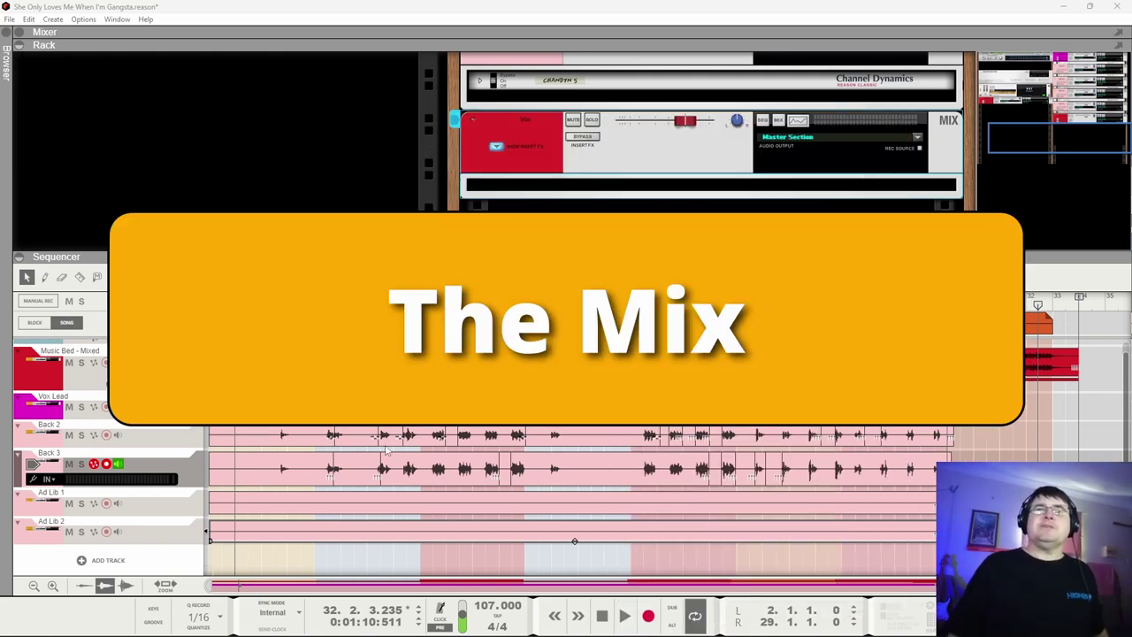
pyautogui.click(572, 148)
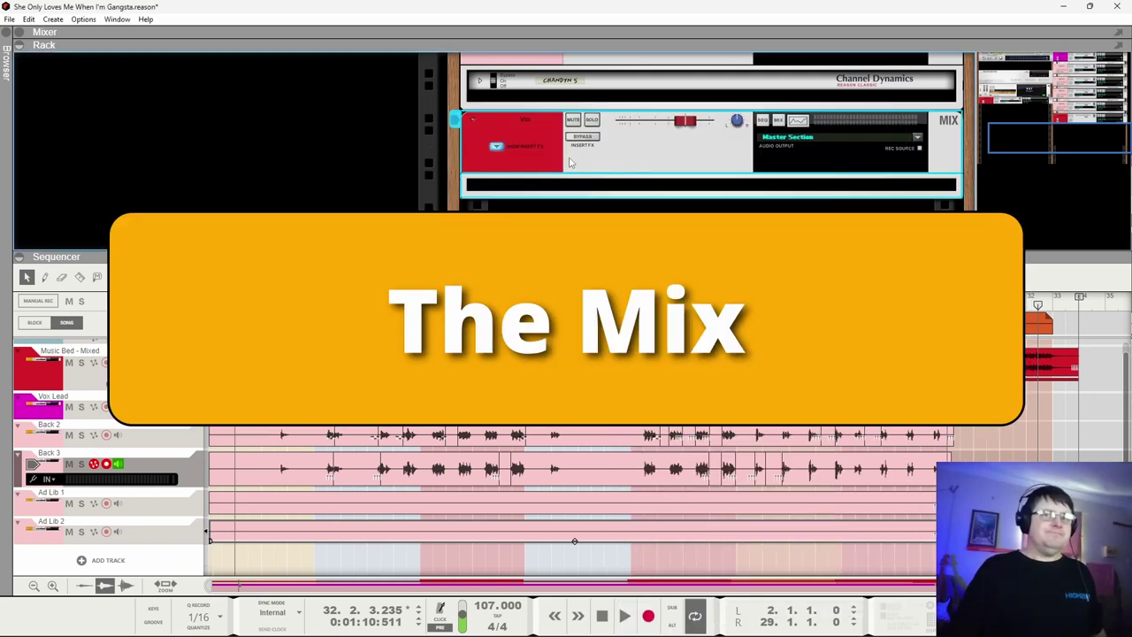
pyautogui.press('space')
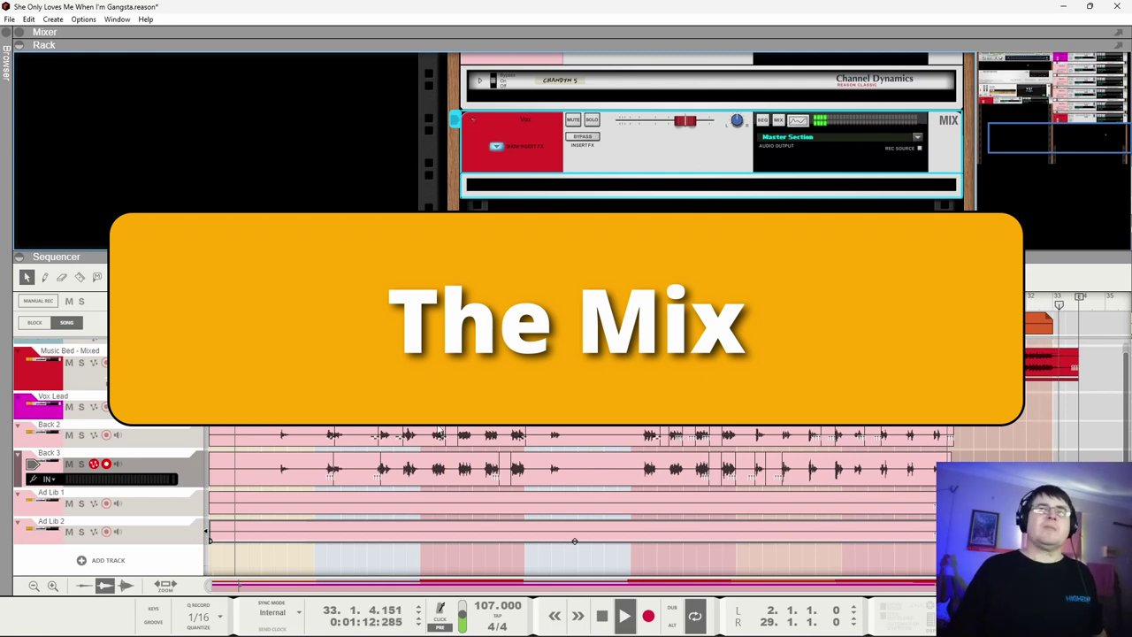
pyautogui.click(240, 304)
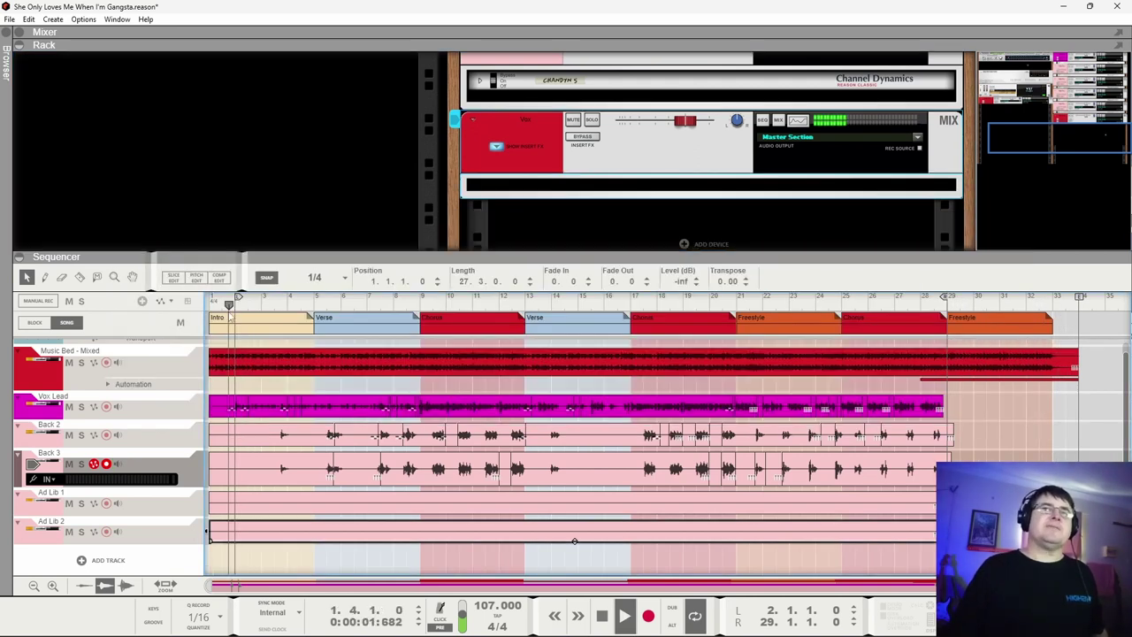
pyautogui.click(236, 304)
pyautogui.press('space')
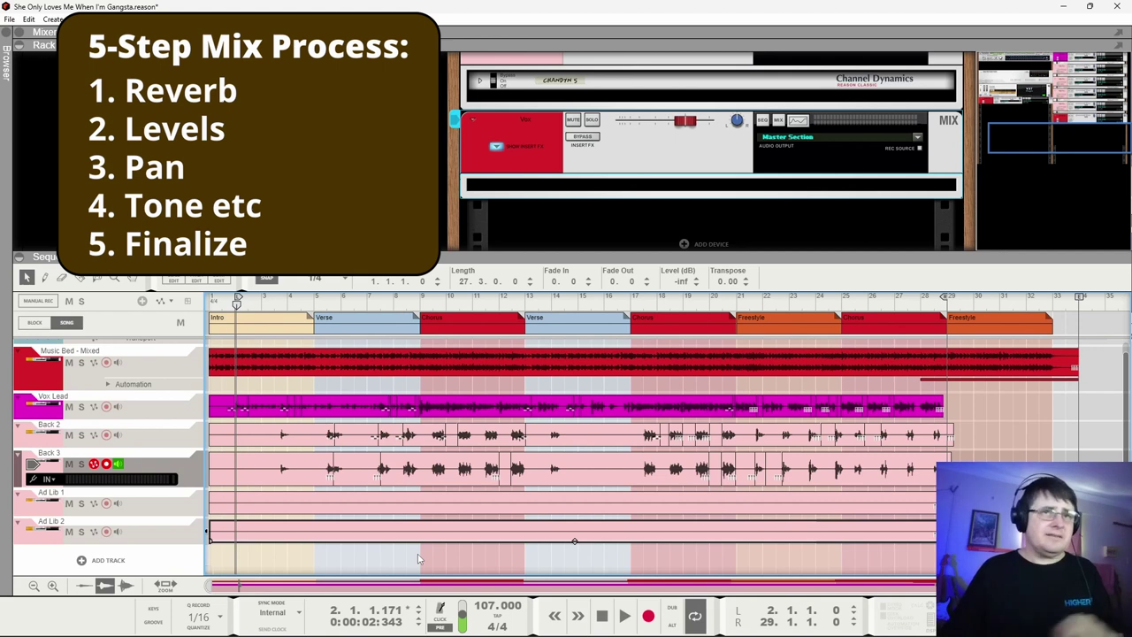
# Place the playhead at 3.3.1.0 and open the full mixer view on the channels' send and fader sections.
pyautogui.click(263, 304)
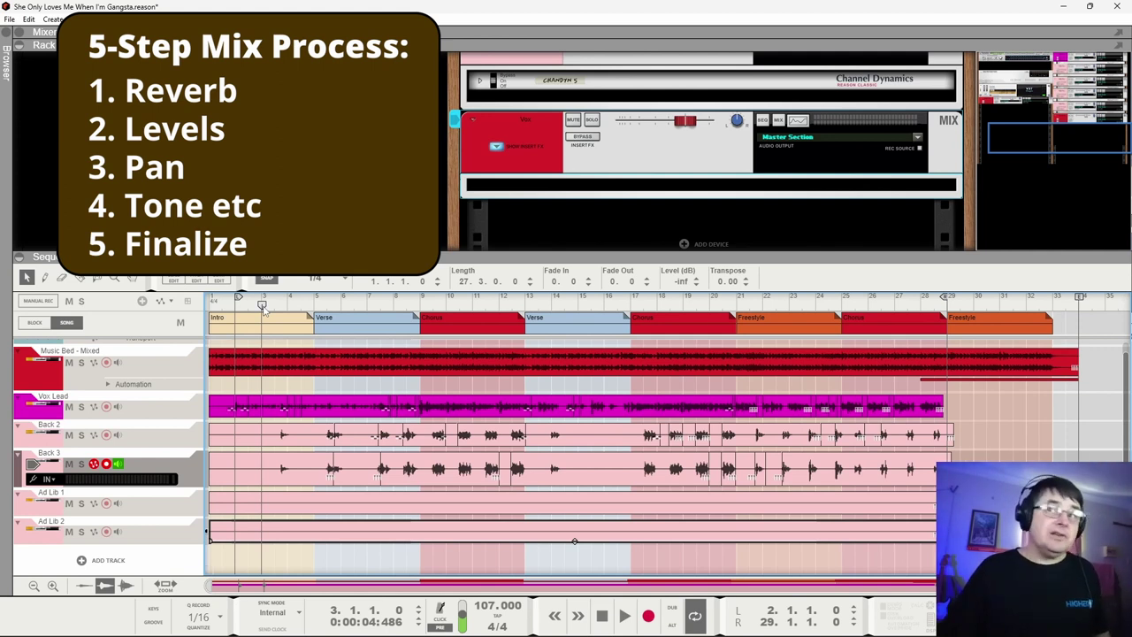
pyautogui.click(274, 306)
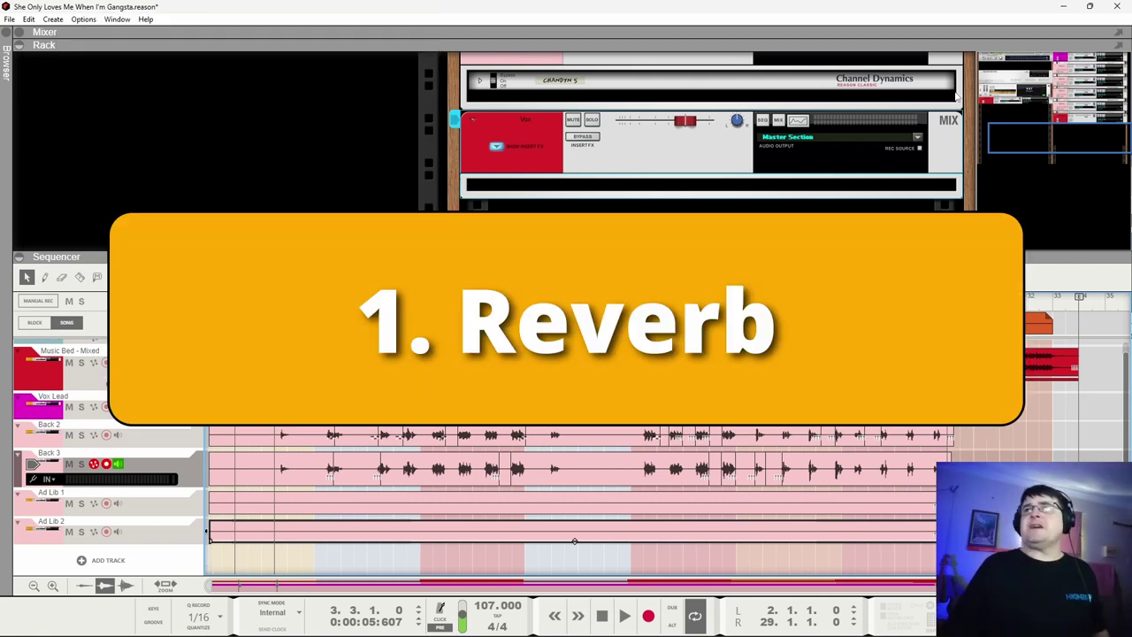
pyautogui.moveTo(1102, 148); pyautogui.dragTo(1094, 125)
pyautogui.press('F7')
pyautogui.press('F5')
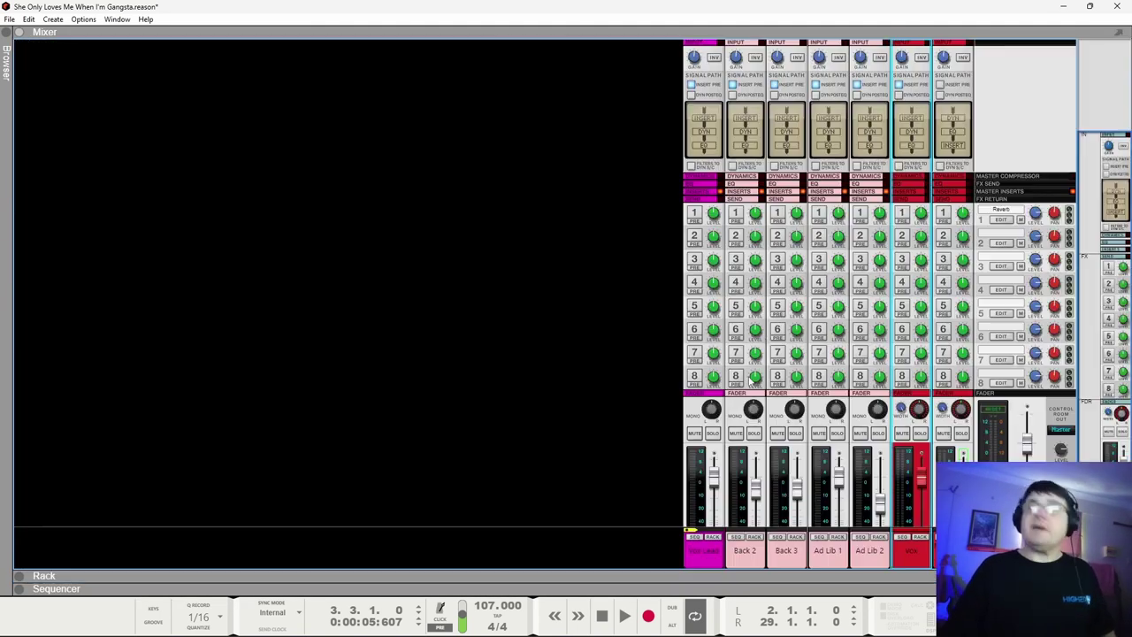
pyautogui.scroll(-2, 1066, 397)
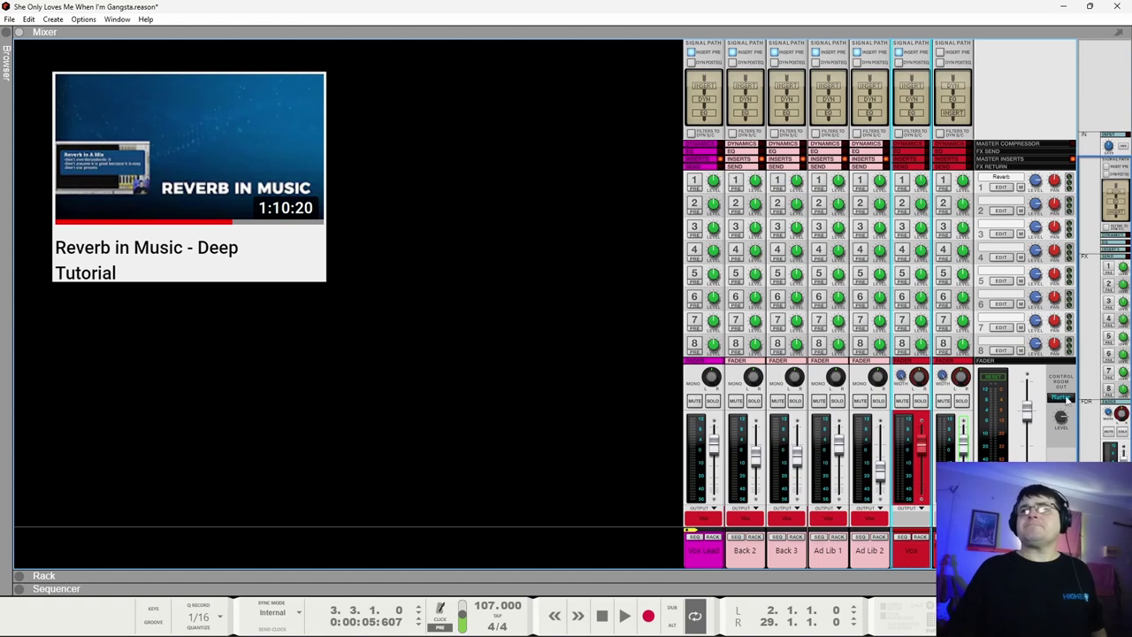
# Set the control room output to Return 1 and enable send 1 on the Vox channel.
pyautogui.click(1066, 397)
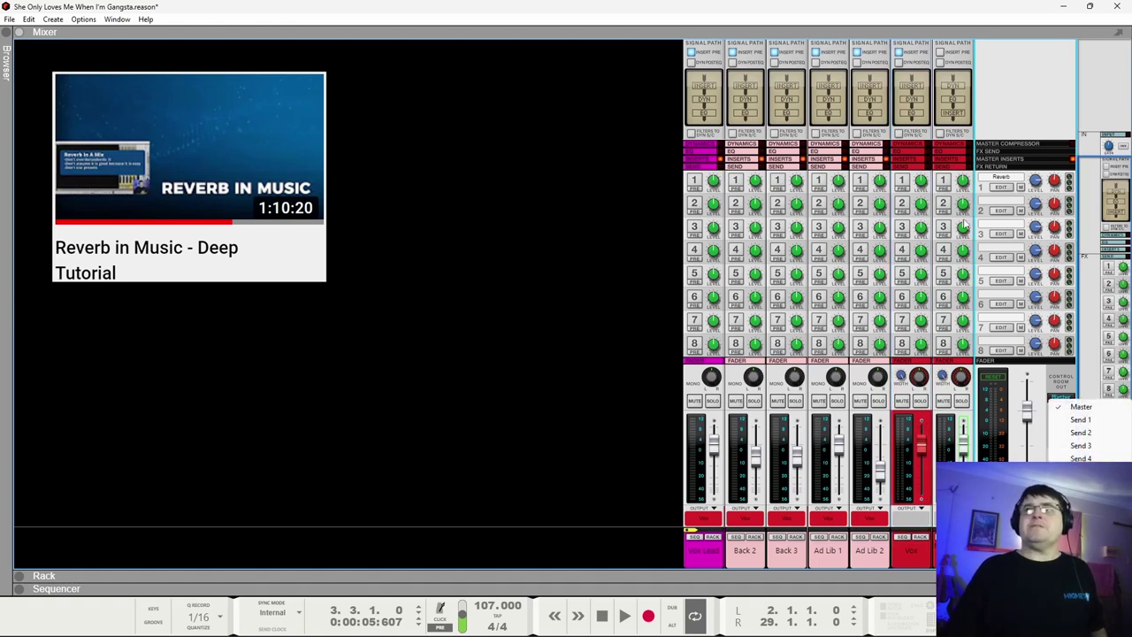
pyautogui.press('Escape')
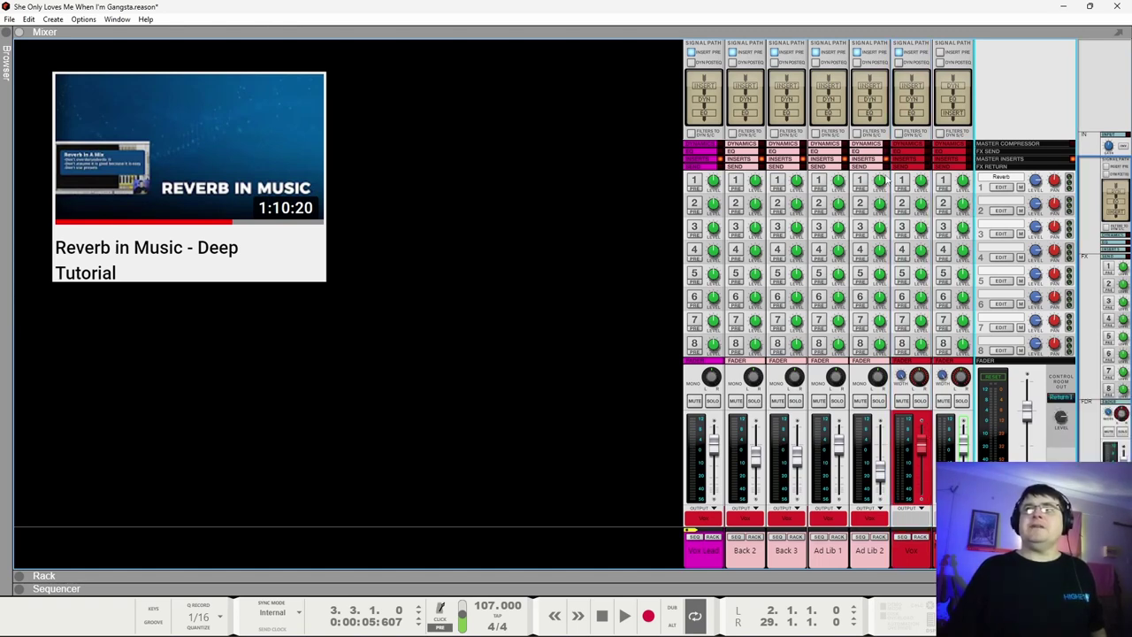
pyautogui.click(901, 179)
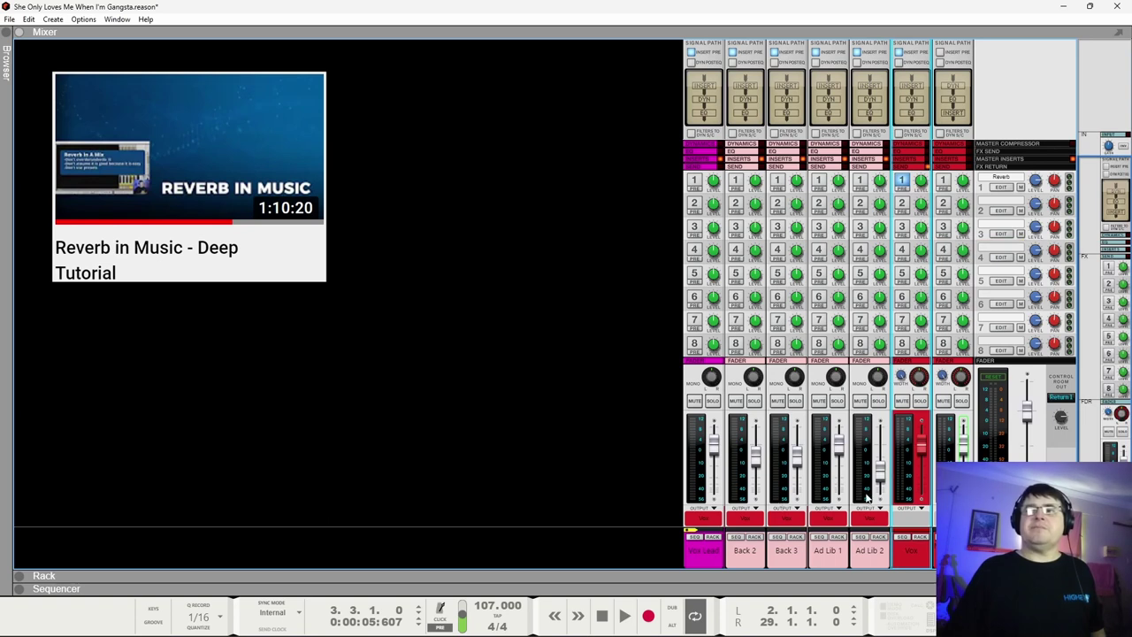
# Audition the reverb return from 3.3.1.0 with the rack shown below the mixer and the HZ Multiplier window closed.
pyautogui.press('space')
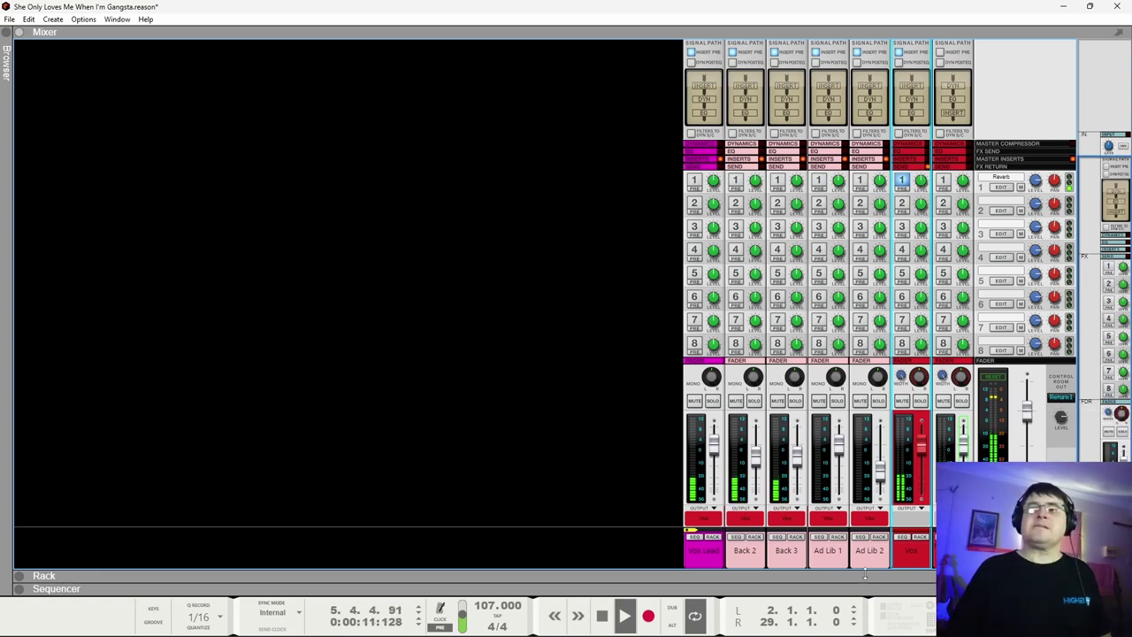
pyautogui.moveTo(864, 573); pyautogui.dragTo(864, 241)
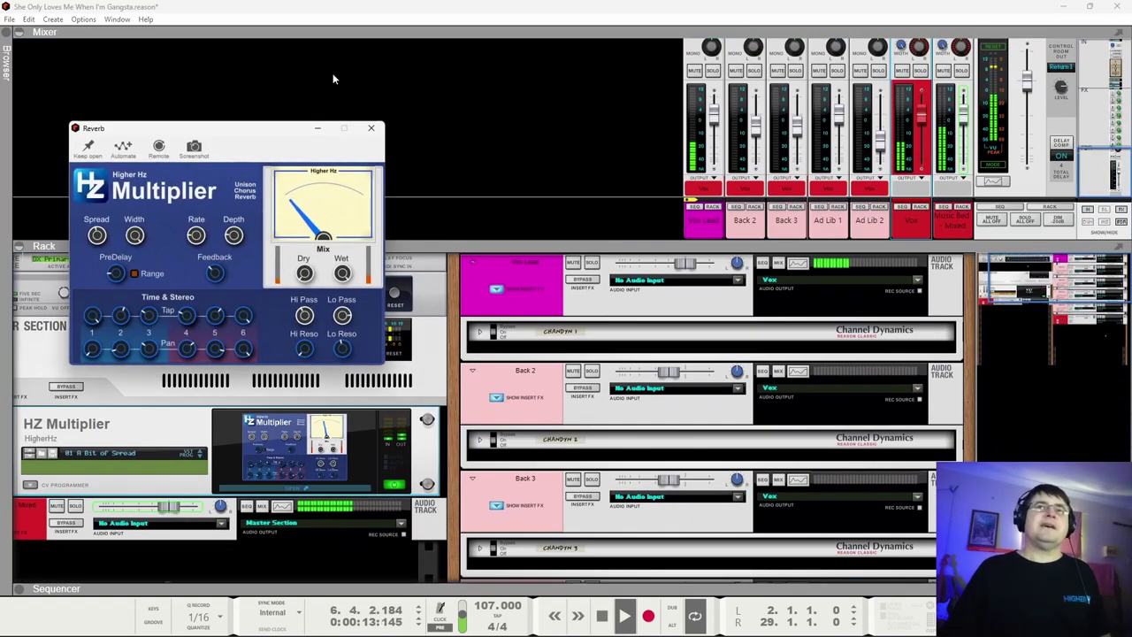
pyautogui.click(372, 129)
pyautogui.scroll(5, 1019, 131)
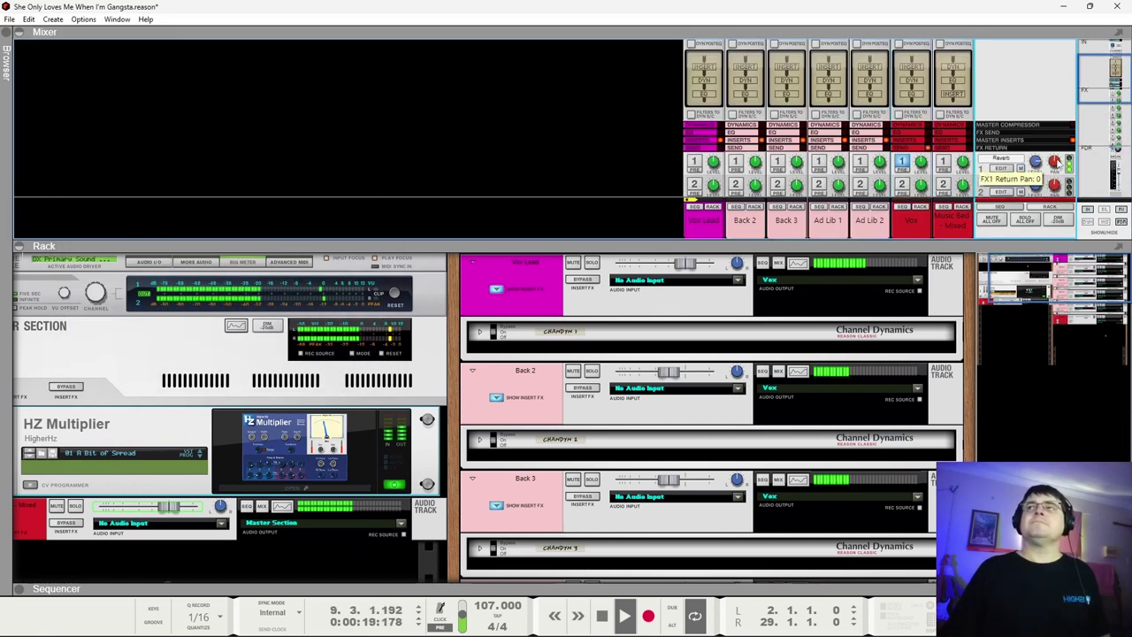
# Set the control room output back to Master and mute the Reverb FX return.
pyautogui.scroll(-5, 1058, 157)
pyautogui.click(1063, 69)
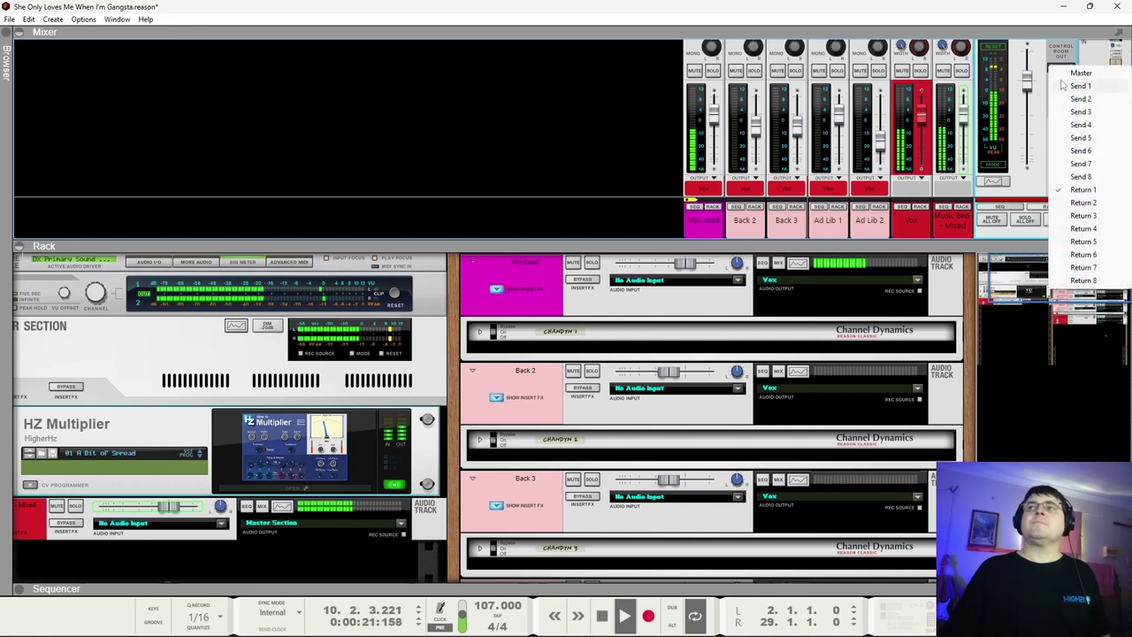
pyautogui.click(1063, 85)
pyautogui.scroll(5, 1023, 175)
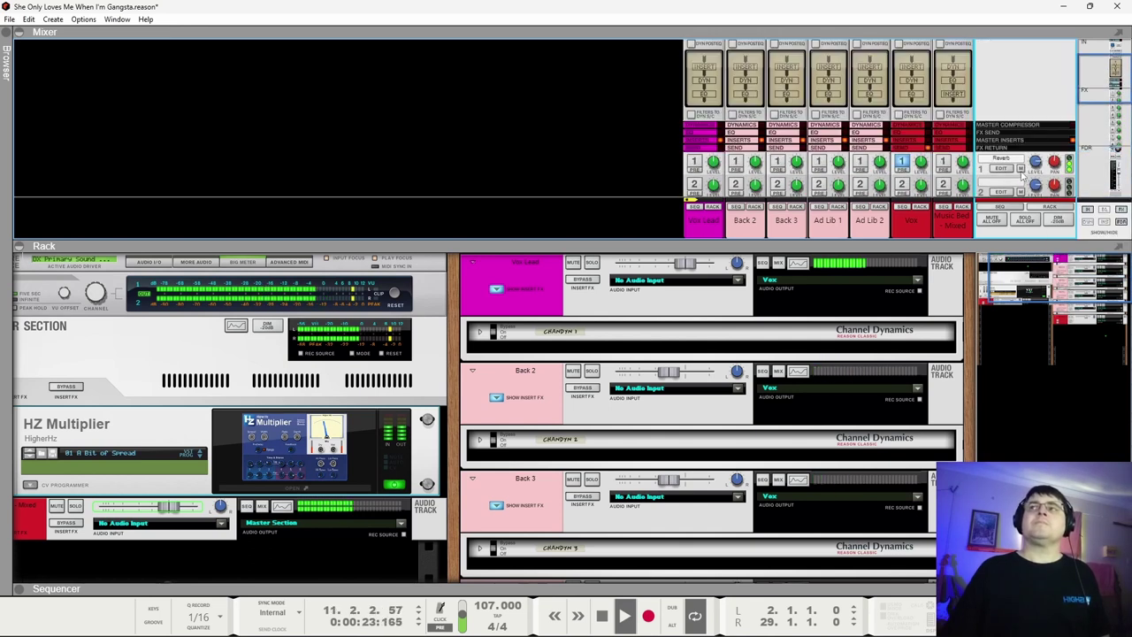
pyautogui.click(1022, 170)
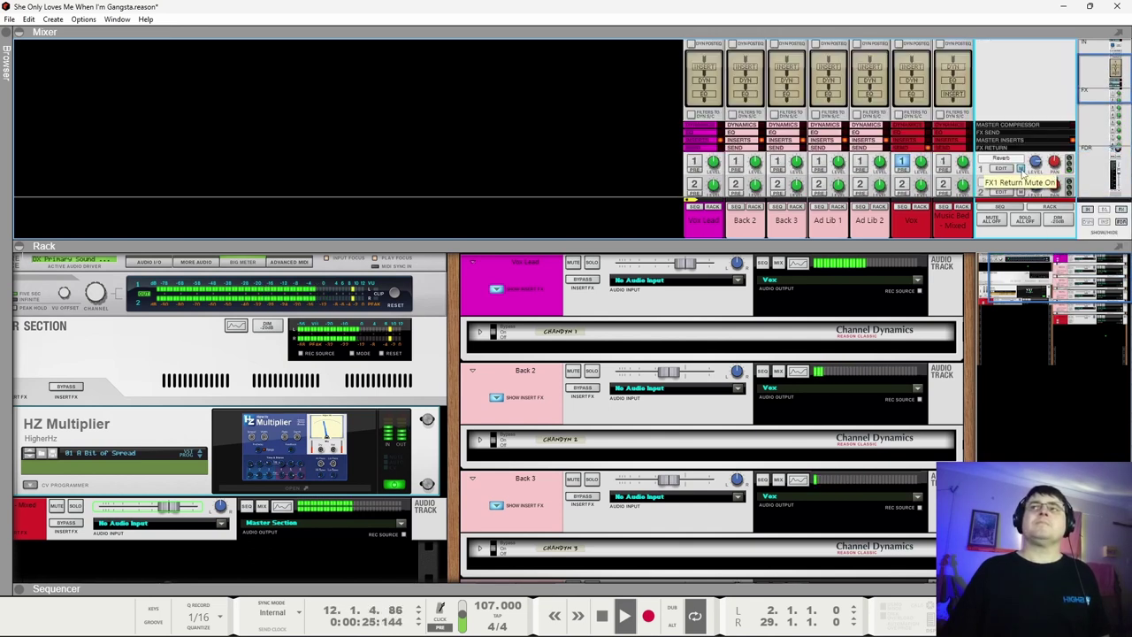
# Mute the Music Bed channel and toggle the Reverb return's mute to compare the vocals with and without reverb.
pyautogui.scroll(-3, 1022, 174)
pyautogui.scroll(-3, 1021, 174)
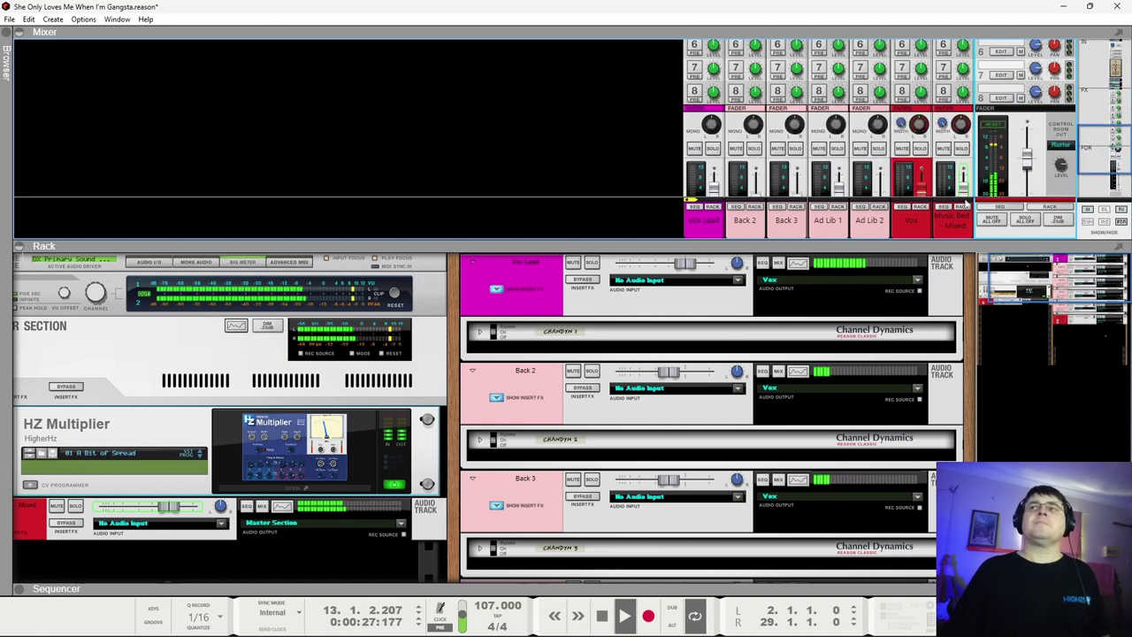
pyautogui.scroll(5, 990, 154)
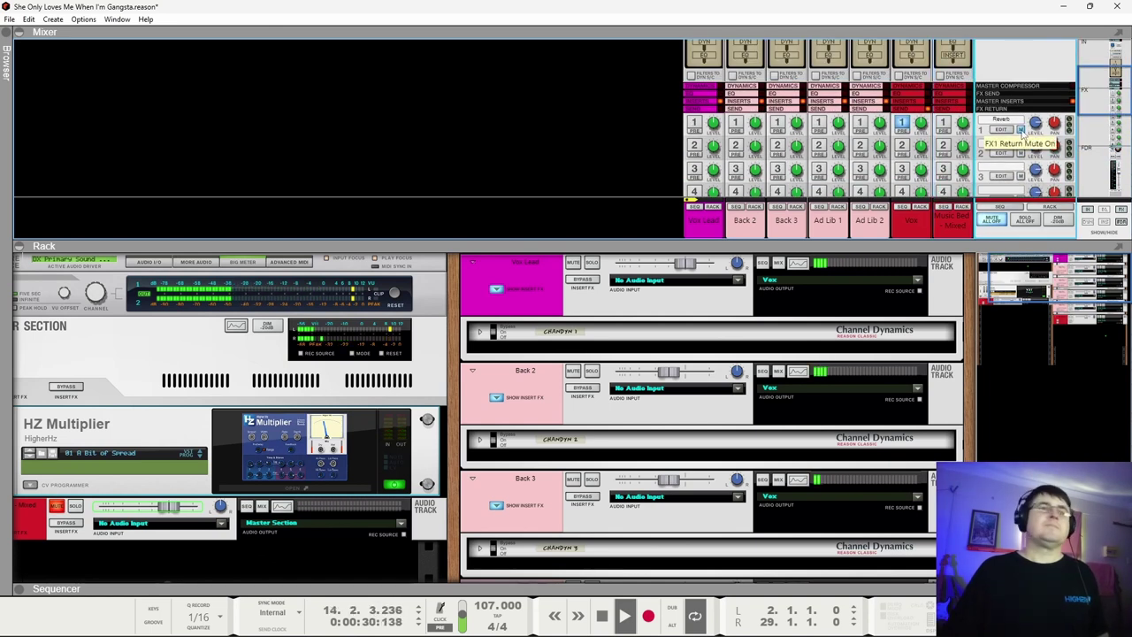
pyautogui.click(1021, 130)
pyautogui.click(1022, 130)
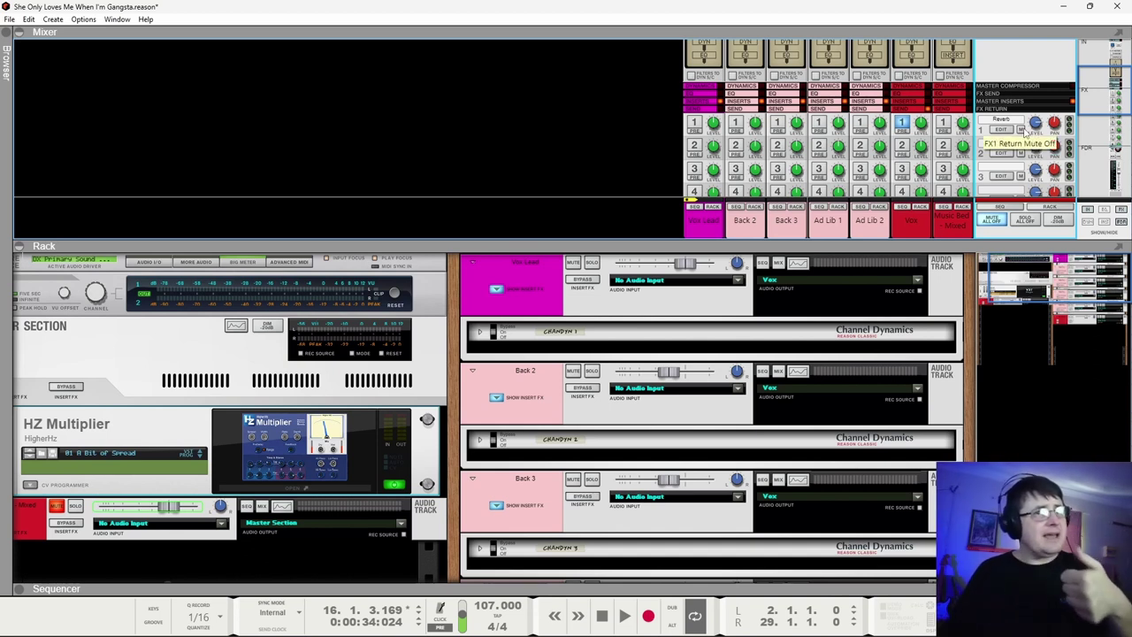
pyautogui.click(1023, 130)
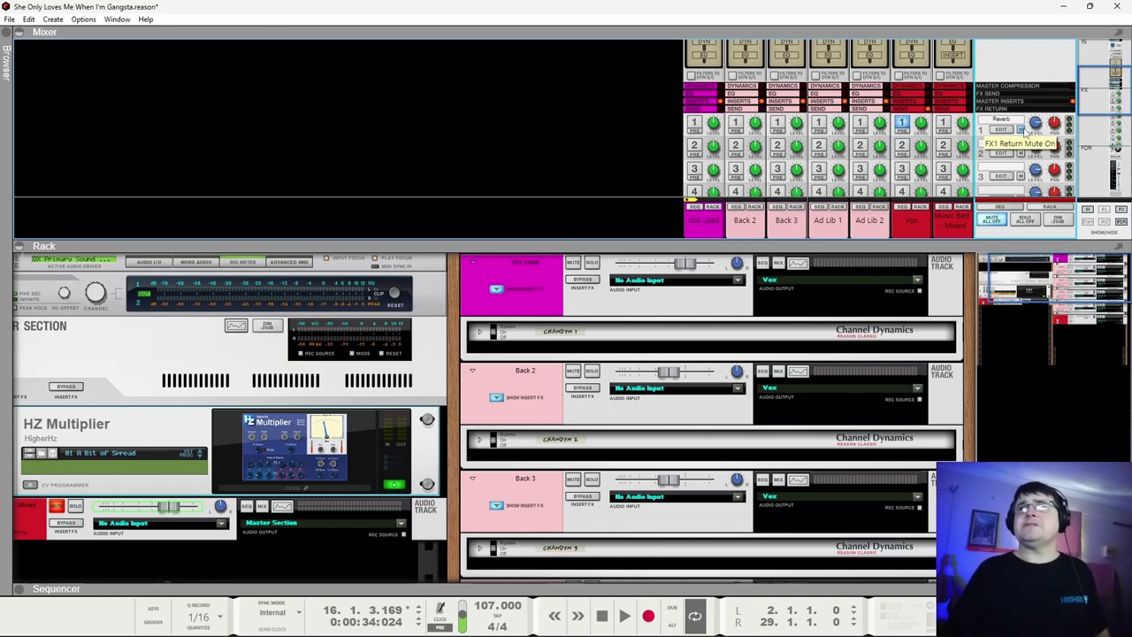
# Play on from bar 16, unmute the Music Bed channel, and bring the Reverb return back in.
pyautogui.press('space')
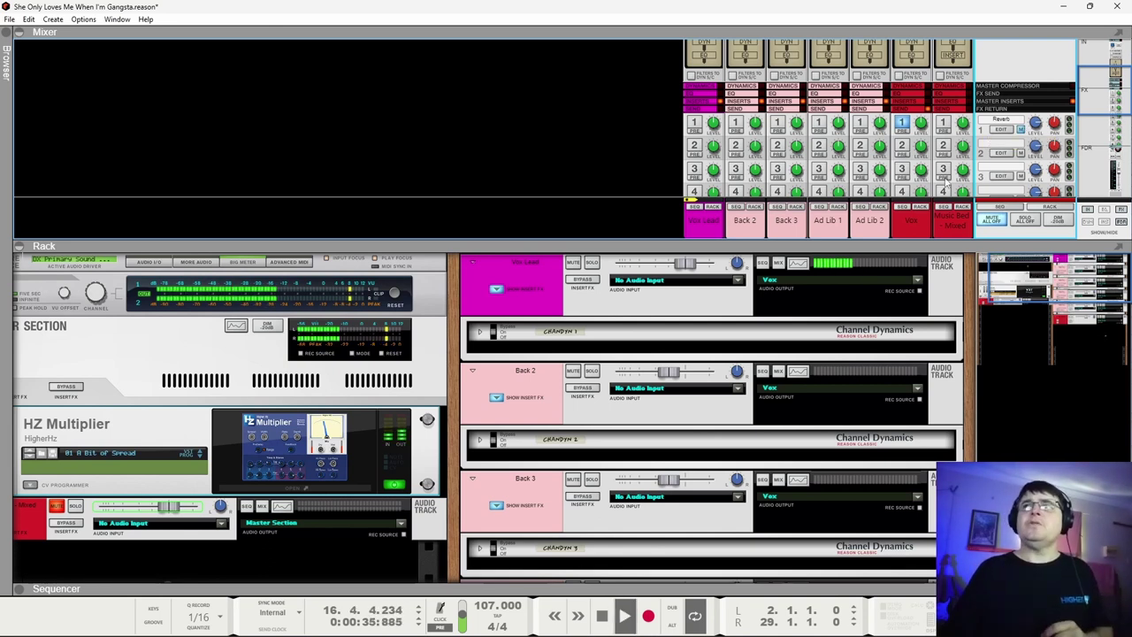
pyautogui.scroll(-5, 953, 122)
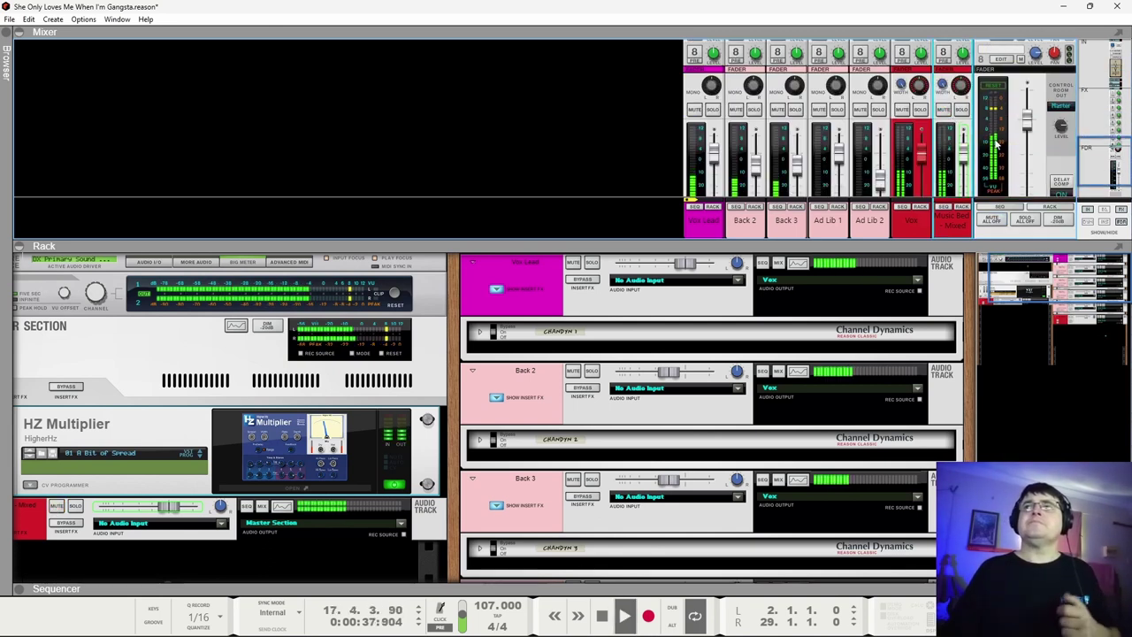
pyautogui.scroll(5, 1021, 122)
pyautogui.click(1022, 92)
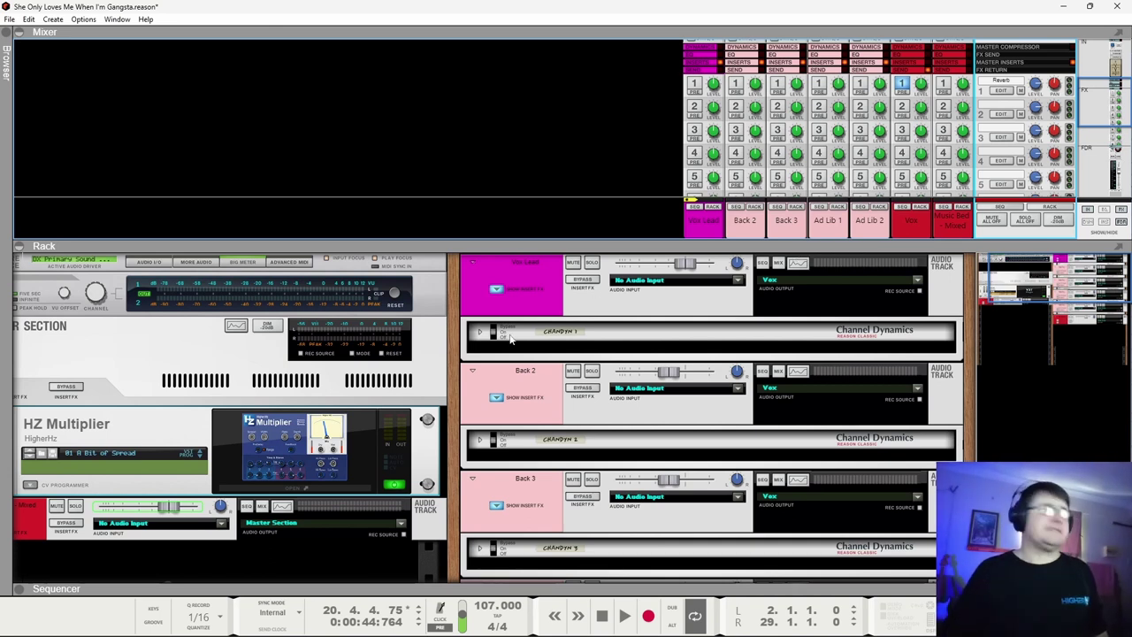
# Reset the Back 2, Back 3 and Ad Lib 2 faders to 0 dB.
pyautogui.scroll(-5, 906, 155)
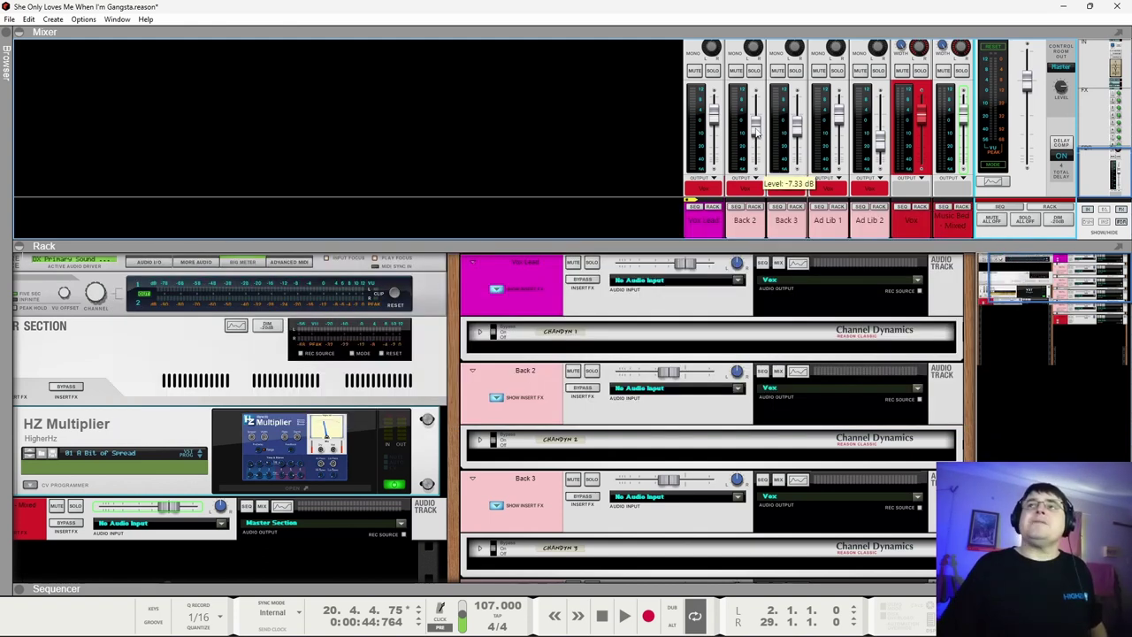
pyautogui.click(756, 133)
pyautogui.keyDown('shift'); pyautogui.click(800, 131); pyautogui.keyUp('shift')
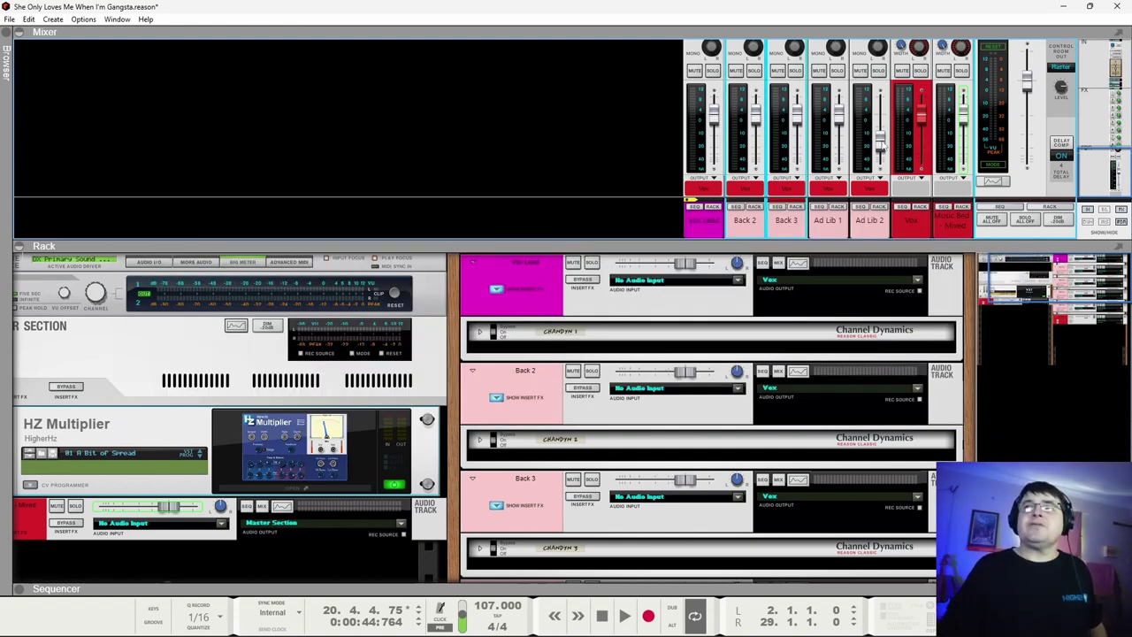
pyautogui.keyDown('shift'); pyautogui.click(882, 144); pyautogui.keyUp('shift')
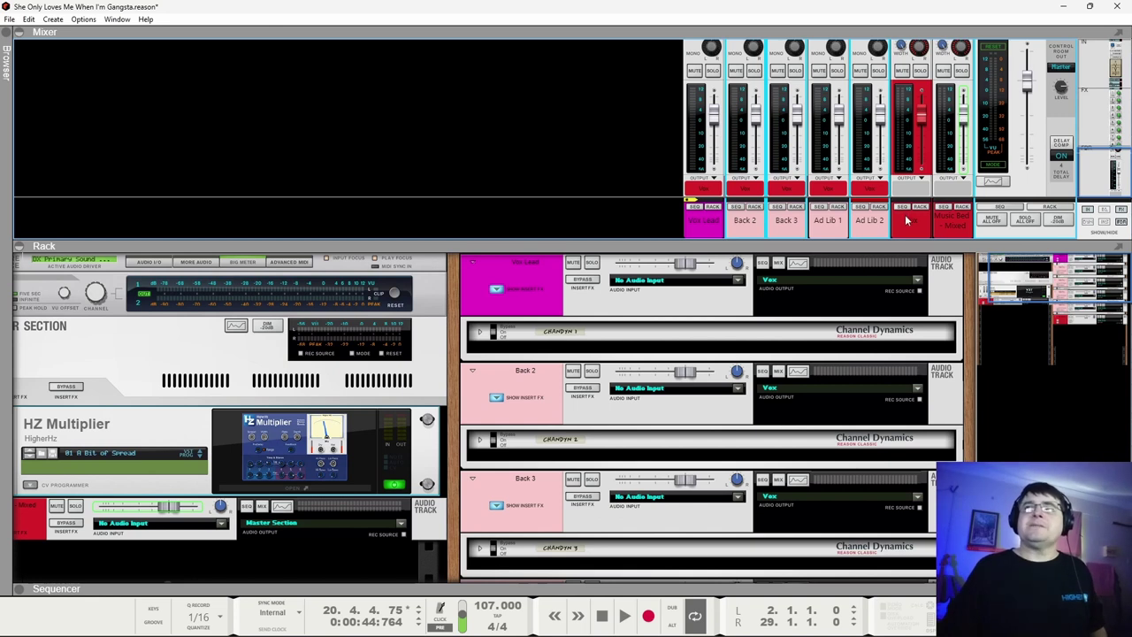
# During playback, enlarge the mixer area and lower the Back 2, Back 3 and Ad Lib 2 faders to about -6.9 dB.
pyautogui.press('space')
pyautogui.moveTo(755, 238); pyautogui.dragTo(755, 402)
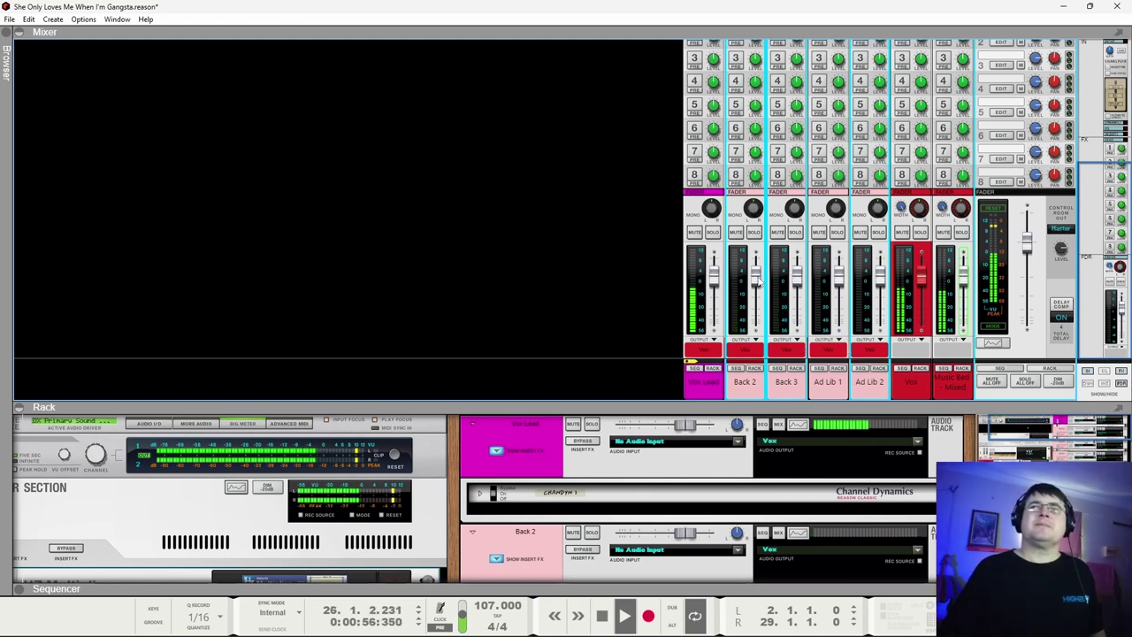
pyautogui.moveTo(756, 281)
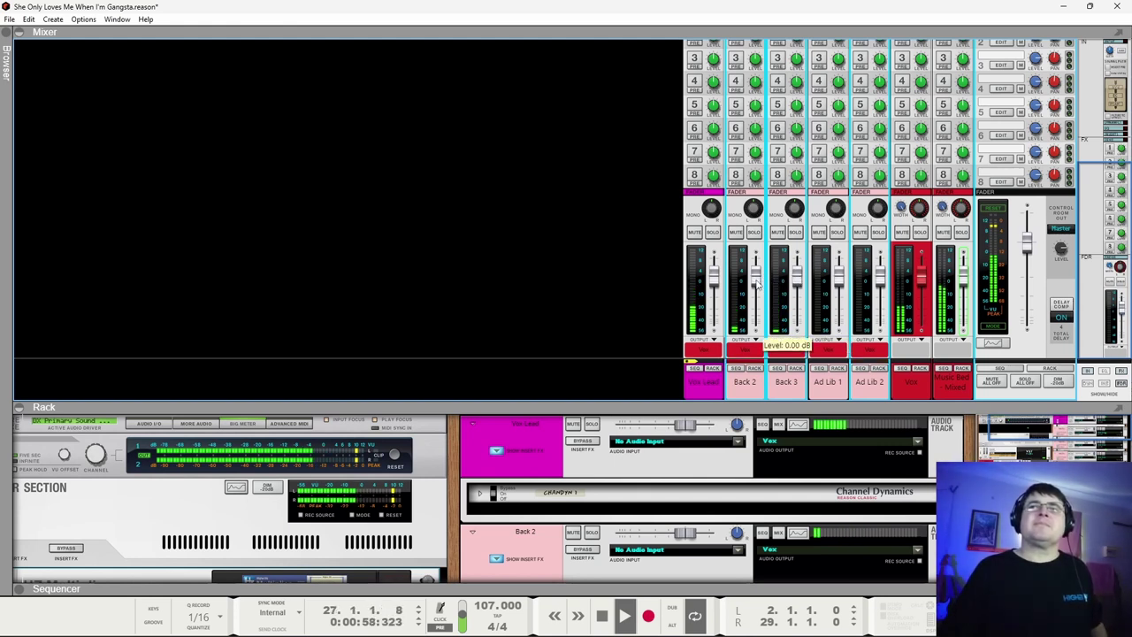
pyautogui.moveTo(756, 281); pyautogui.dragTo(756, 297)
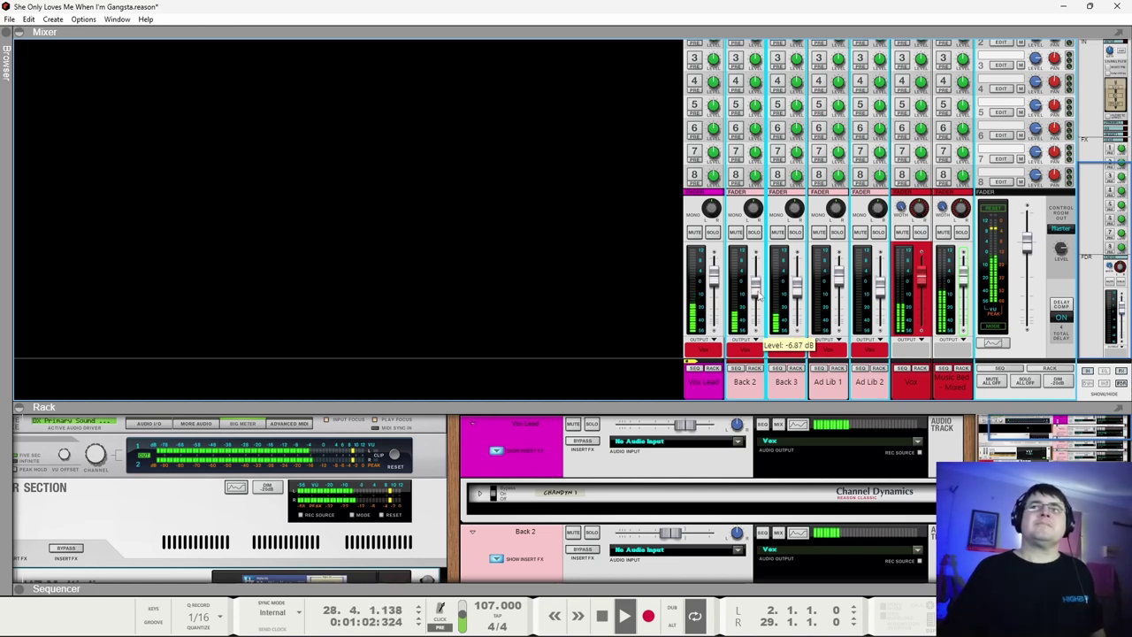
# Mute the Music Bed channel to hear the vocal balance alone, and stop playback.
pyautogui.click(942, 233)
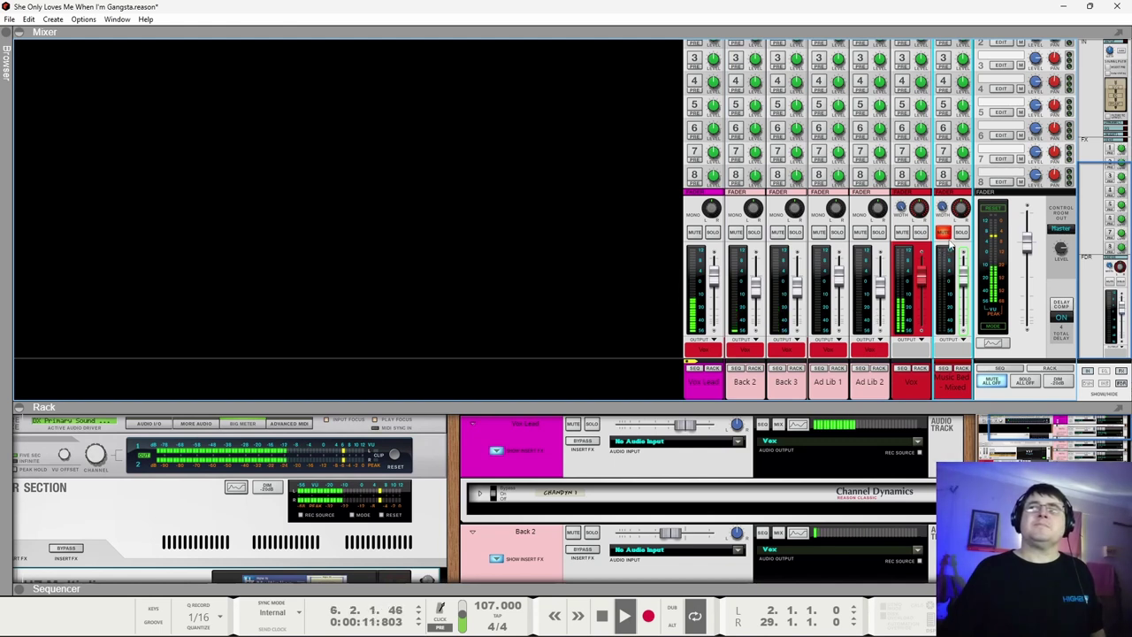
pyautogui.press('space')
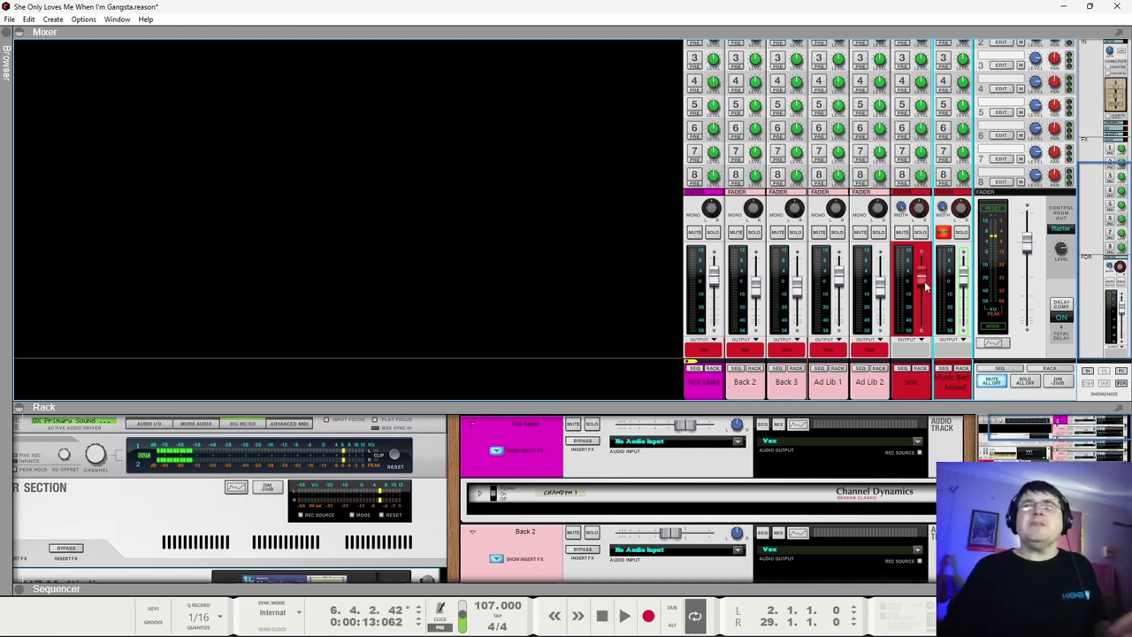
pyautogui.moveTo(925, 281)
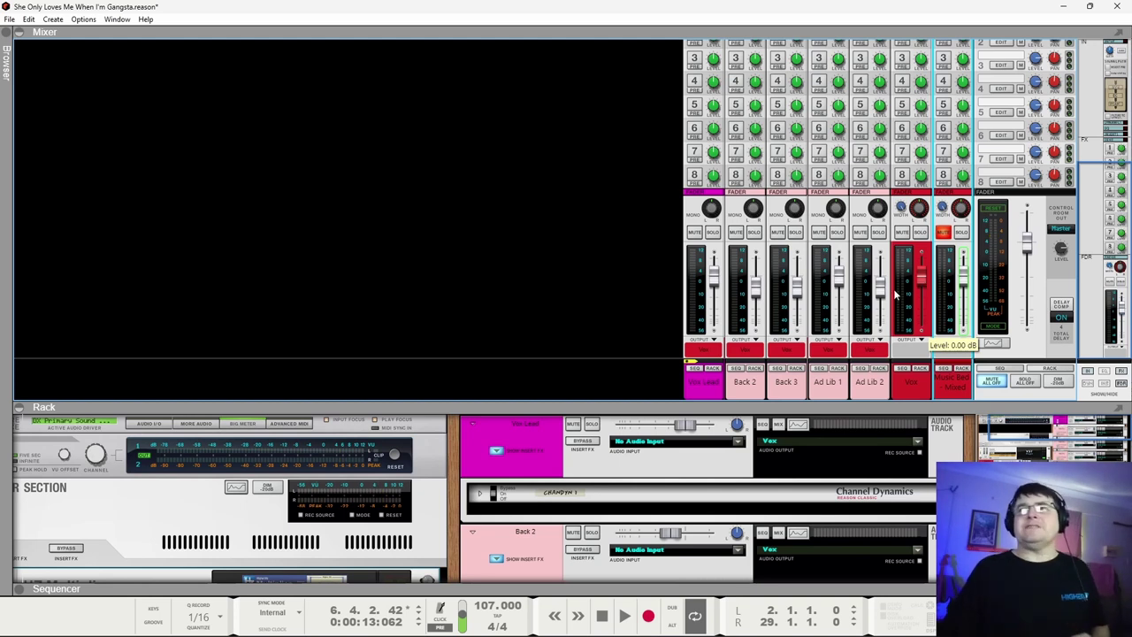
pyautogui.moveTo(881, 295)
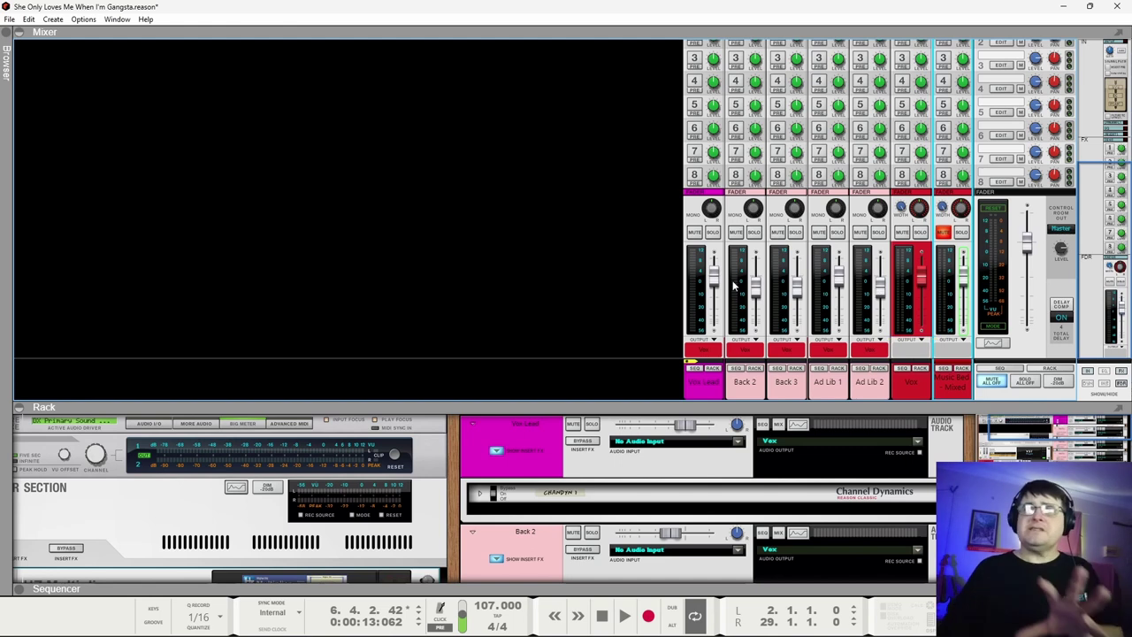
# Play with the Music Bed unmuted and try lowering its fader to about -3.4 dB, and stop playback.
pyautogui.moveTo(718, 281)
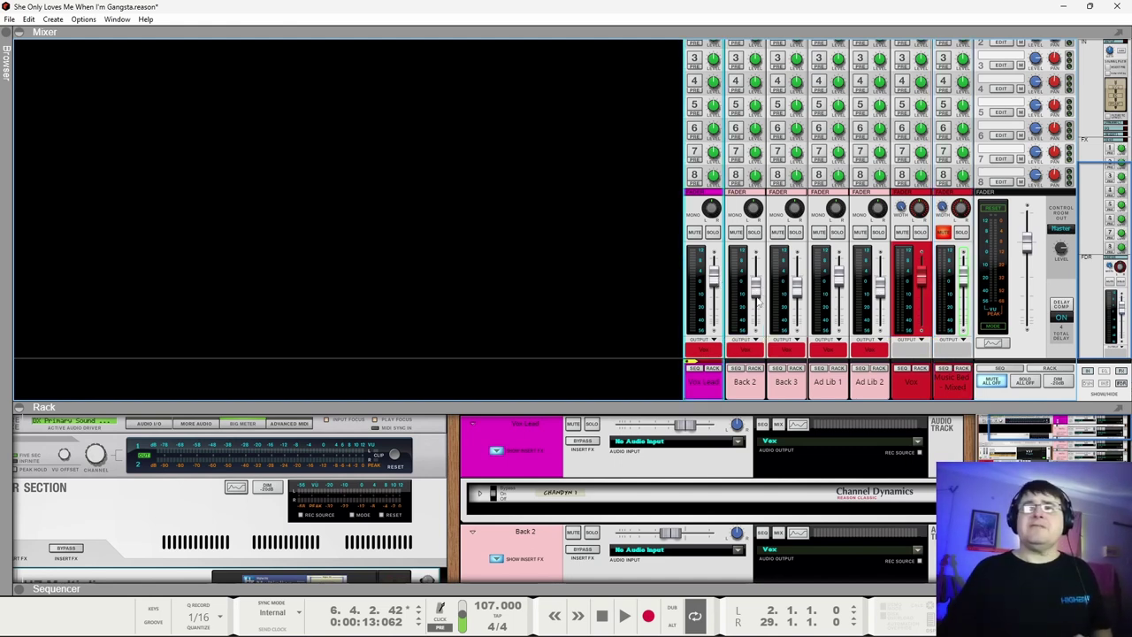
pyautogui.moveTo(713, 278)
pyautogui.mouseDown()
pyautogui.moveTo(714, 256)
pyautogui.moveTo(713, 274)
pyautogui.mouseUp()
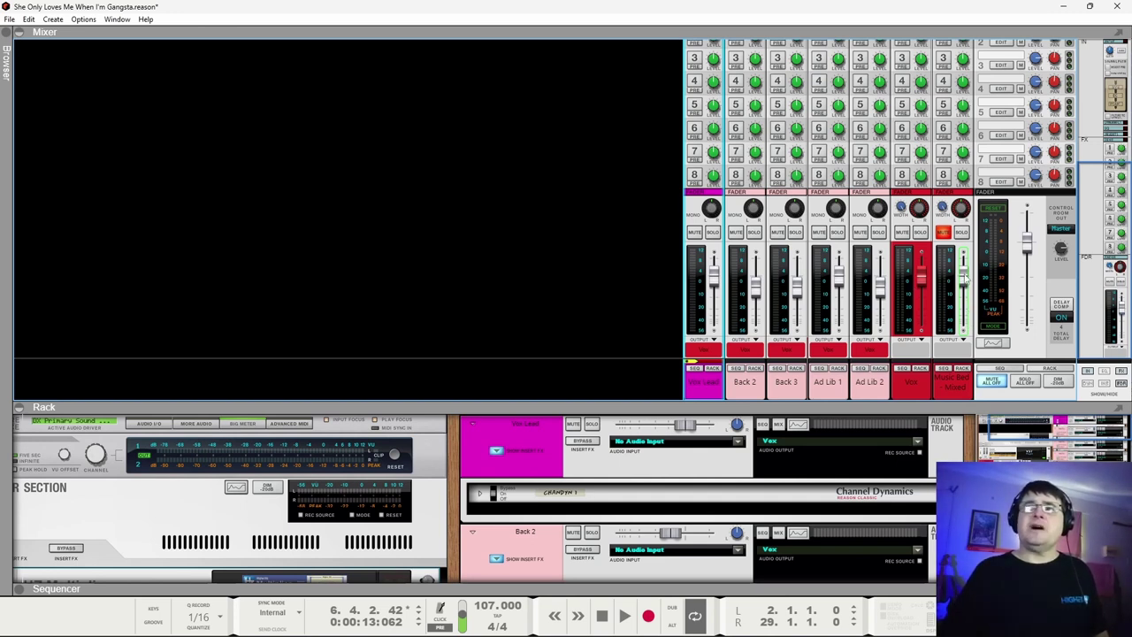
pyautogui.moveTo(966, 276); pyautogui.dragTo(966, 285)
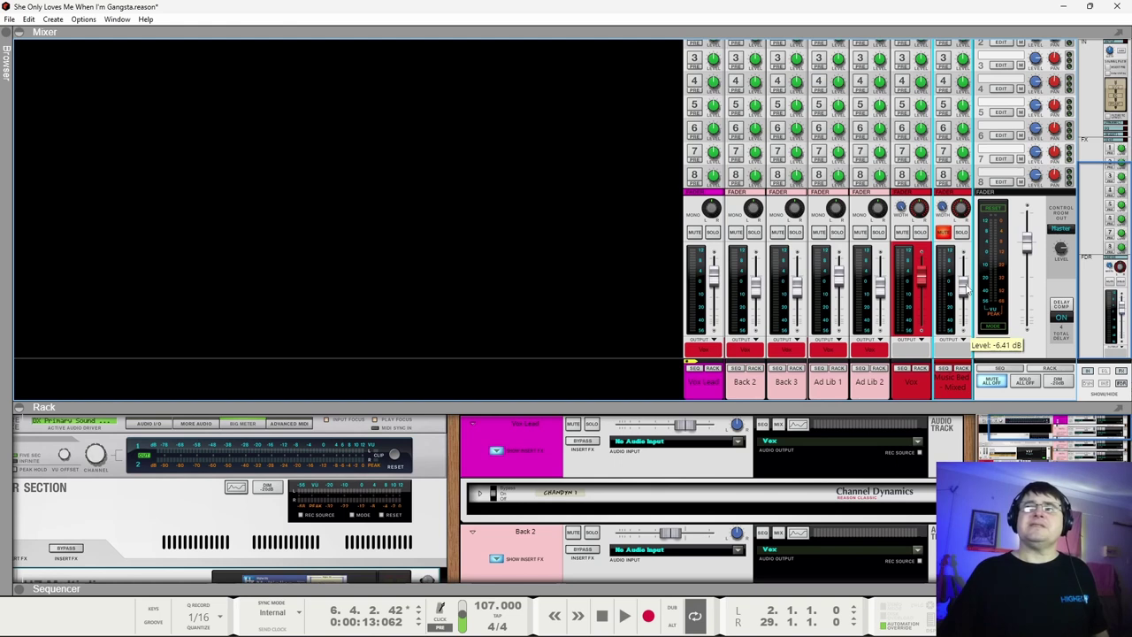
pyautogui.press('space')
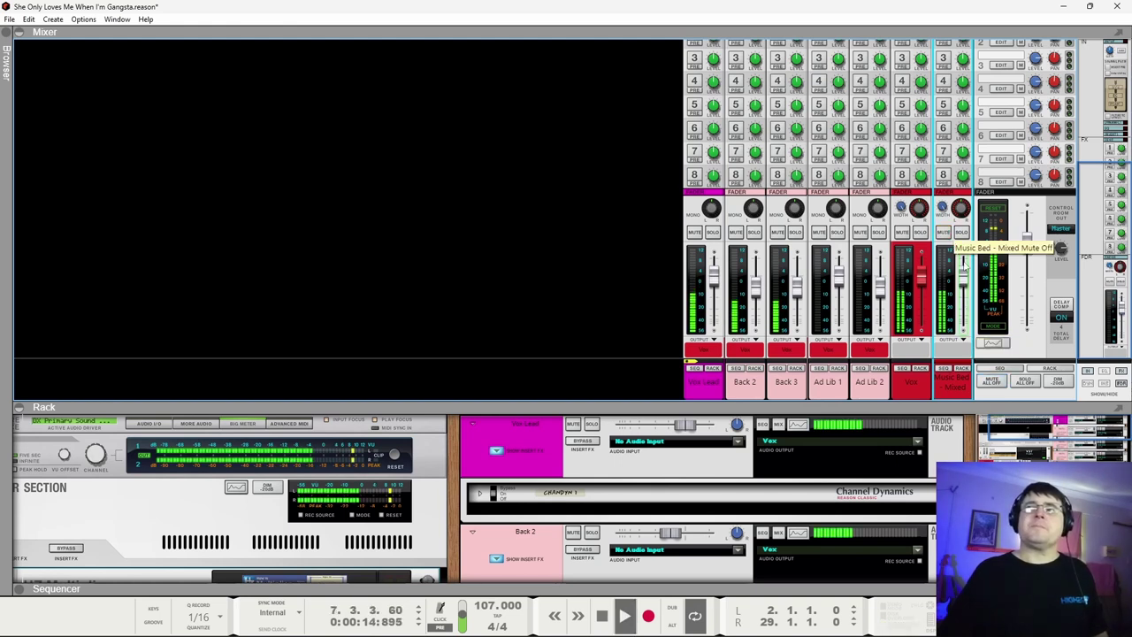
pyautogui.moveTo(963, 263); pyautogui.dragTo(968, 283)
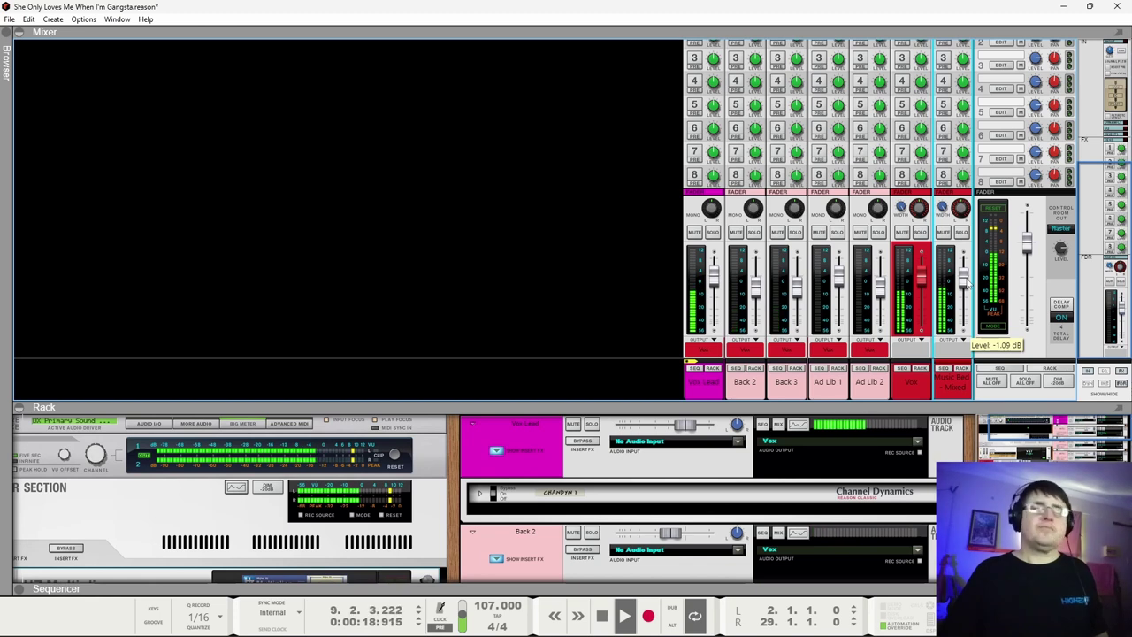
pyautogui.moveTo(964, 286); pyautogui.dragTo(965, 289)
pyautogui.press('space')
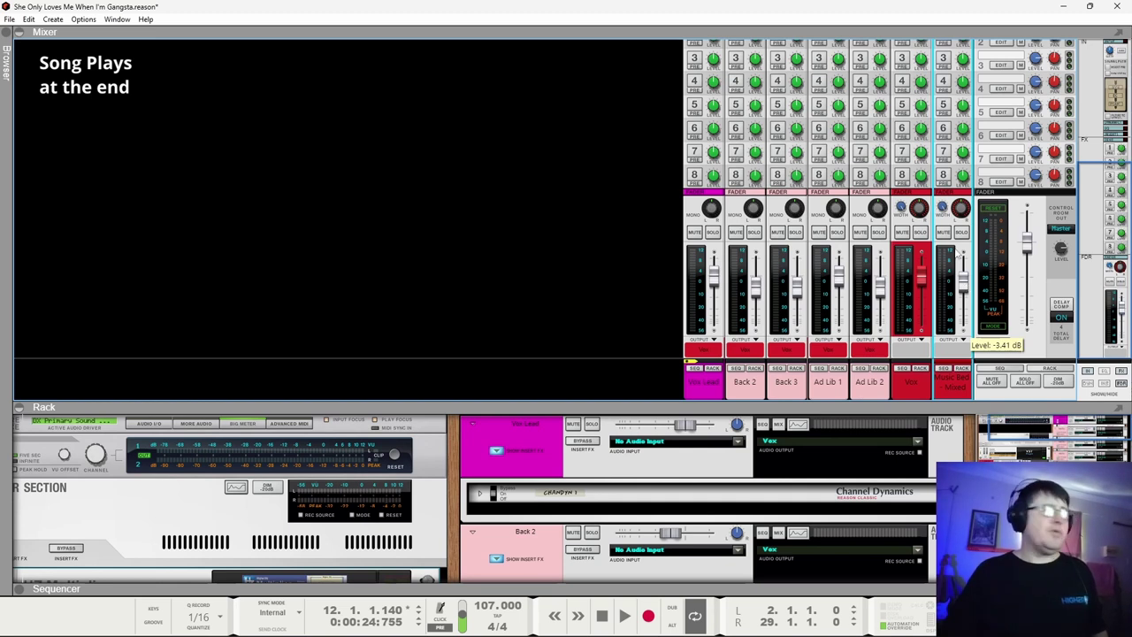
# Solo the Music Bed channel and play it on its own to hear its stereo placement.
pyautogui.press('space')
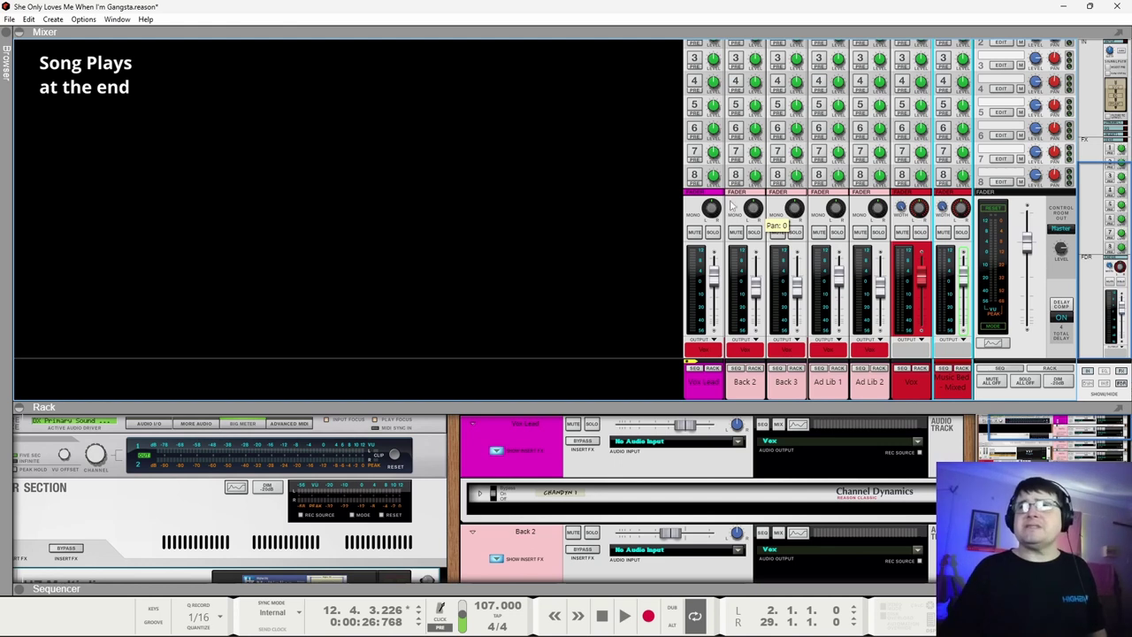
pyautogui.click(961, 233)
pyautogui.press('space')
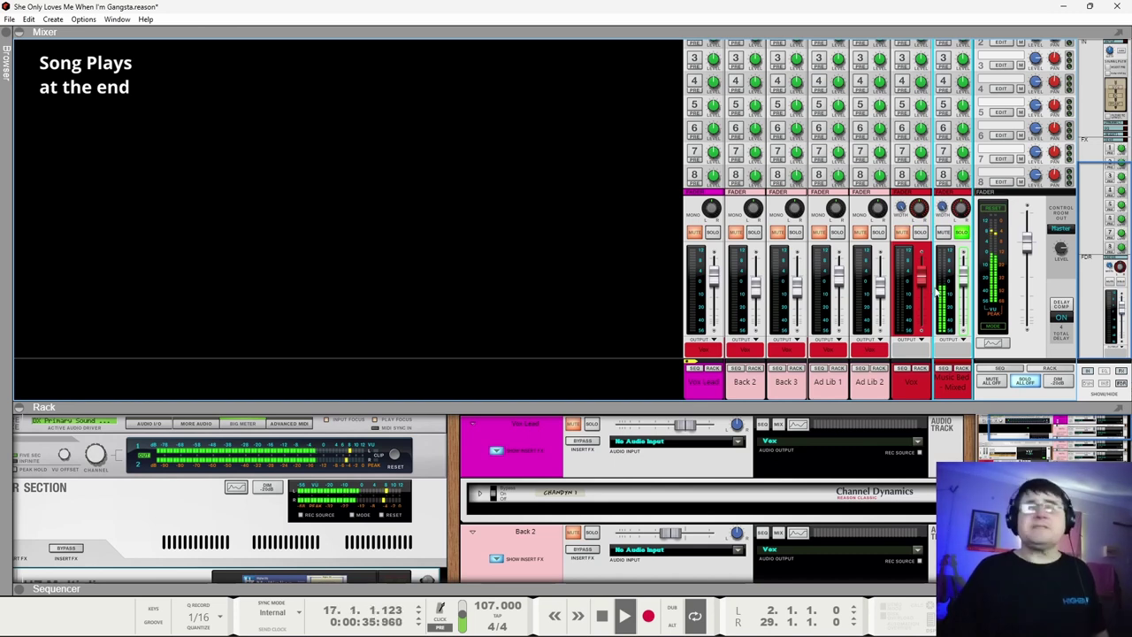
pyautogui.press('space')
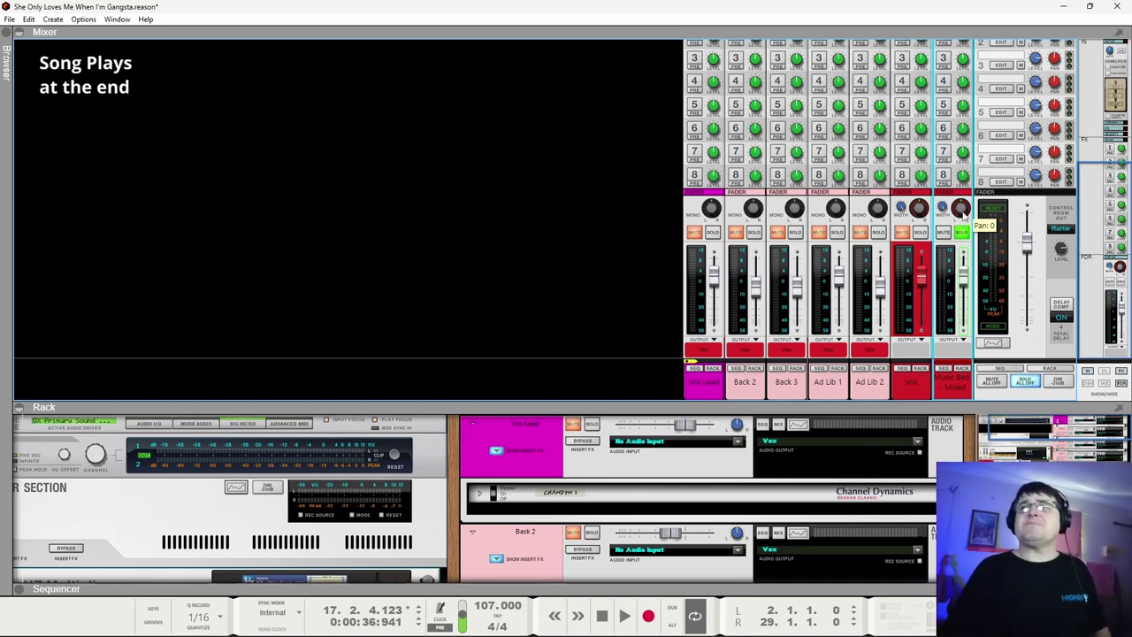
# Return to the vocals with the Music Bed muted, and roughly pan Back 2 to about -63 and Back 3 to about 84.
pyautogui.click(944, 232)
pyautogui.press('space')
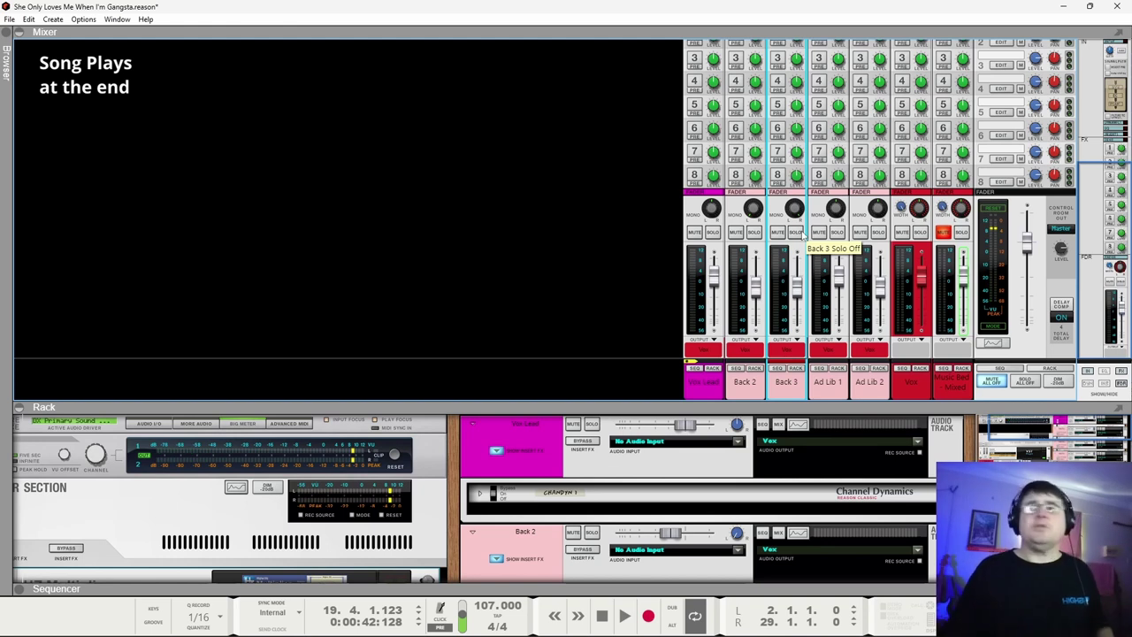
pyautogui.click(754, 207)
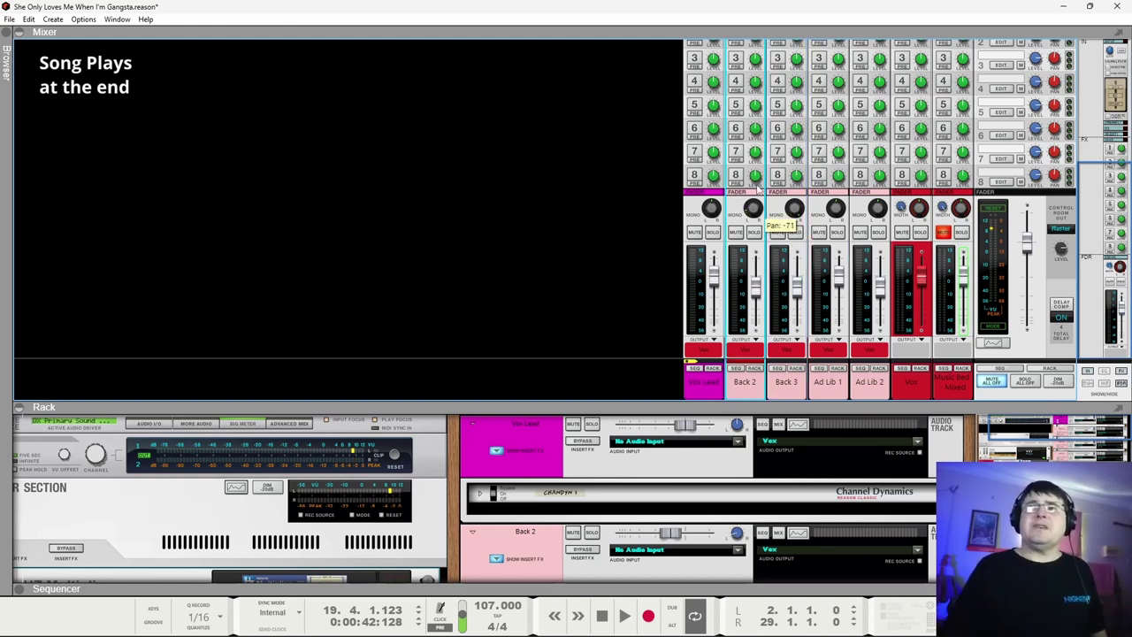
pyautogui.moveTo(781, 214); pyautogui.dragTo(800, 240)
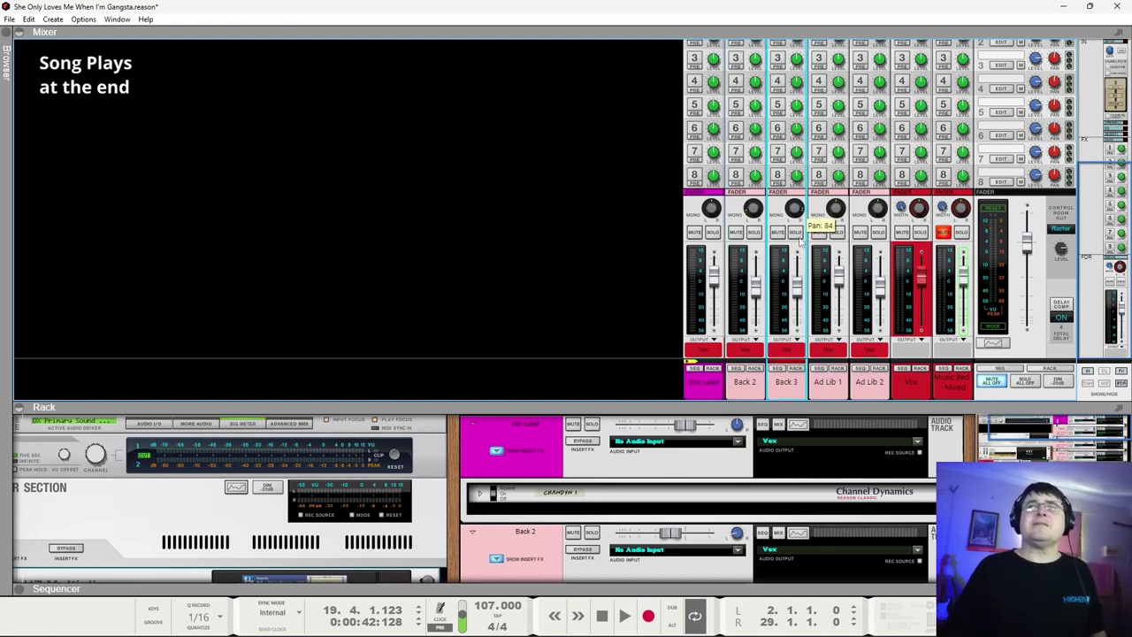
pyautogui.click(764, 212)
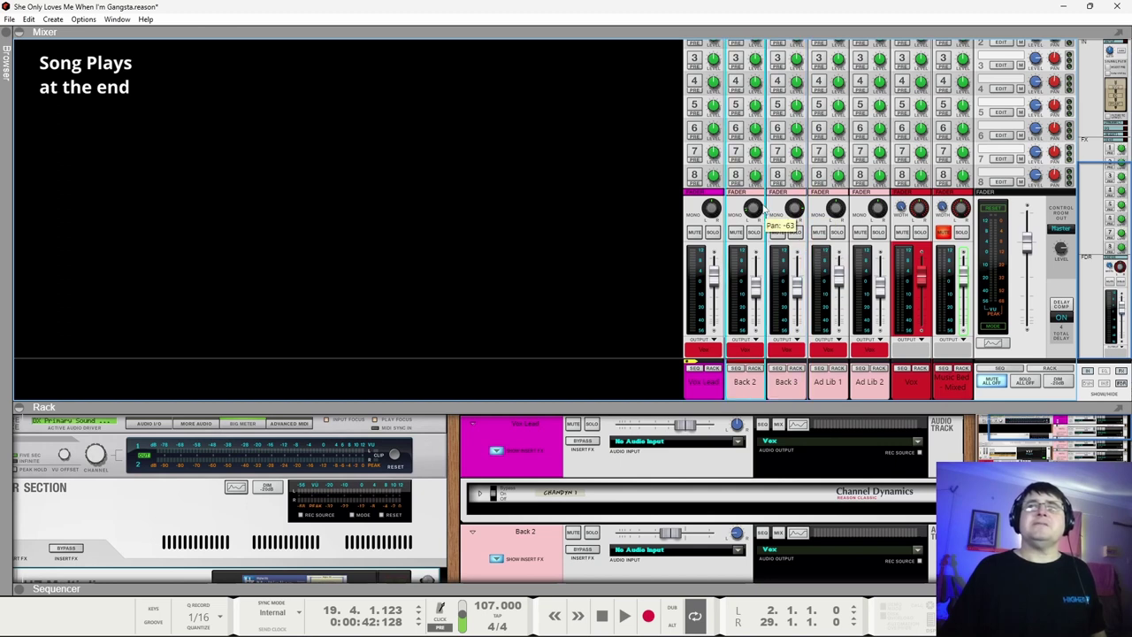
pyautogui.moveTo(765, 207); pyautogui.dragTo(766, 205)
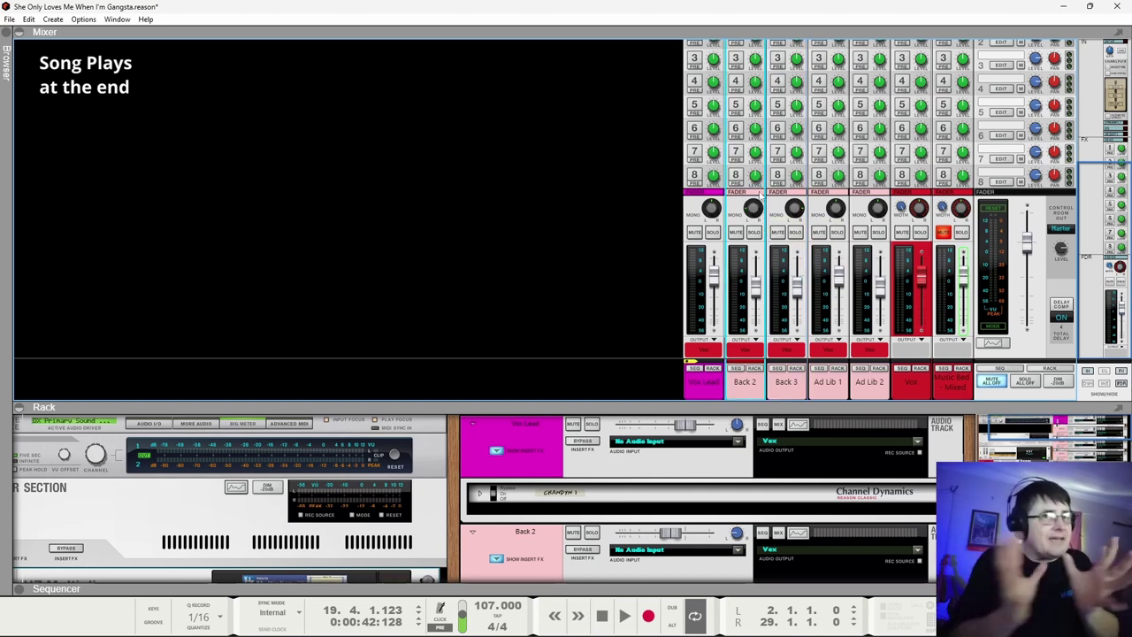
# Play the vocals alone while refining the panning, with Back 2 at about -46 and Back 3 on the opposite side.
pyautogui.press('space')
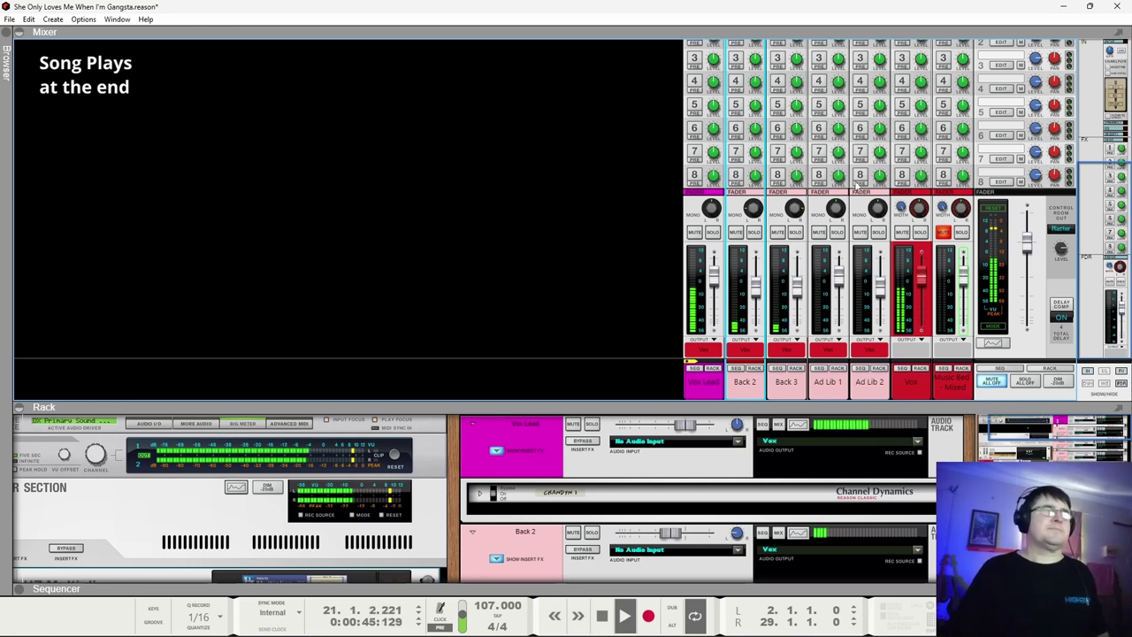
pyautogui.click(793, 212)
pyautogui.click(752, 210)
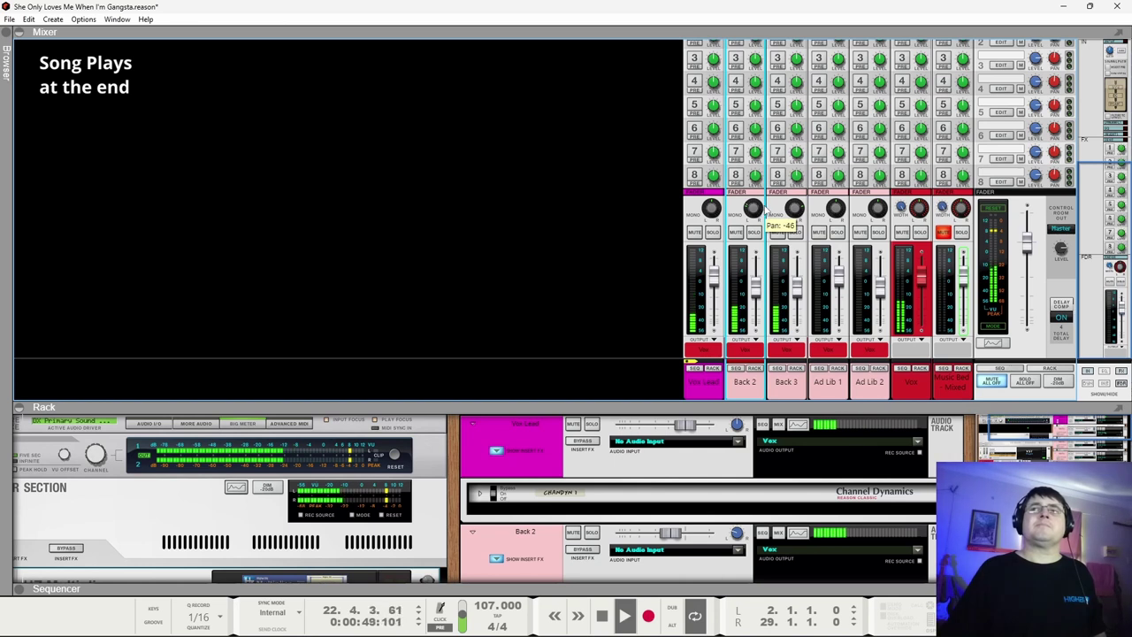
pyautogui.click(793, 212)
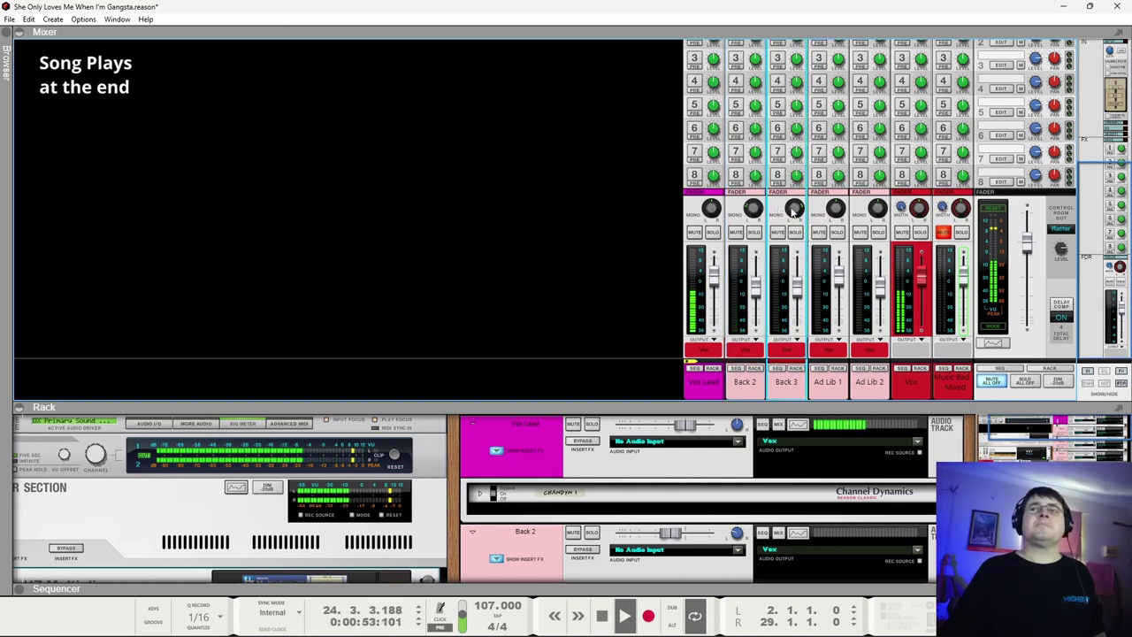
pyautogui.press('space')
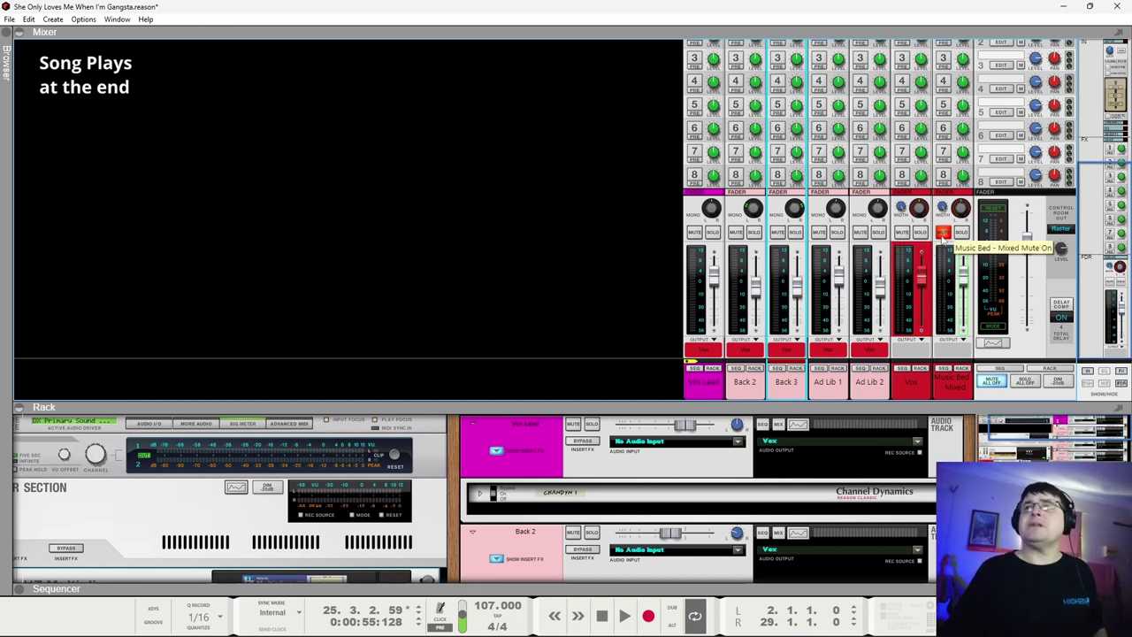
# Unmute the Music Bed and play the full mix to check the backing vocal panning.
pyautogui.click(943, 234)
pyautogui.press('space')
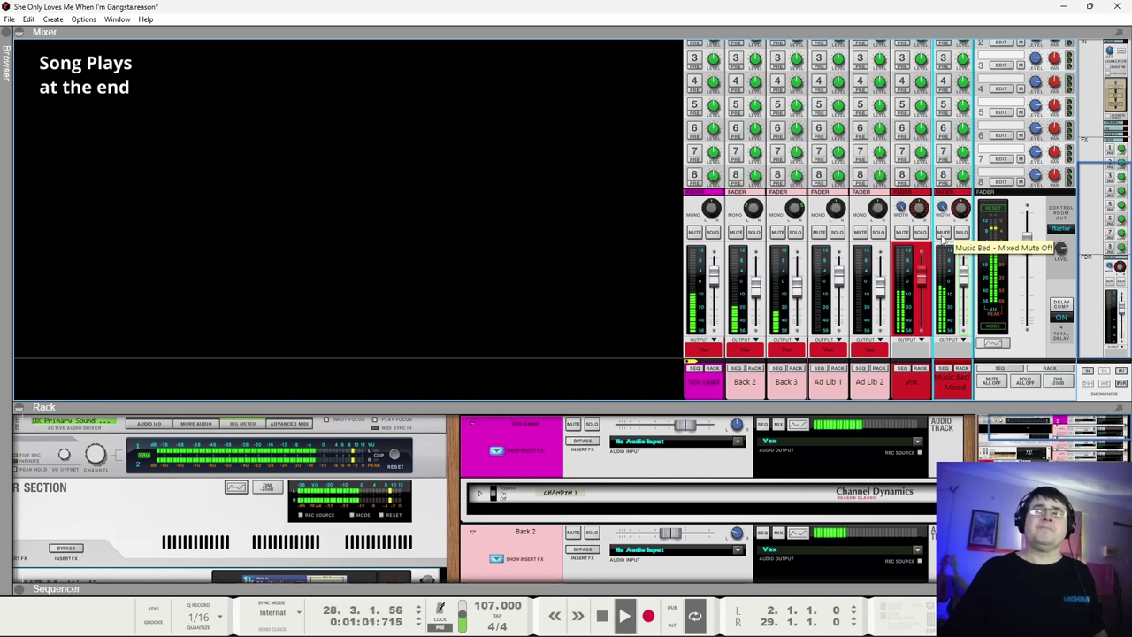
pyautogui.press('space')
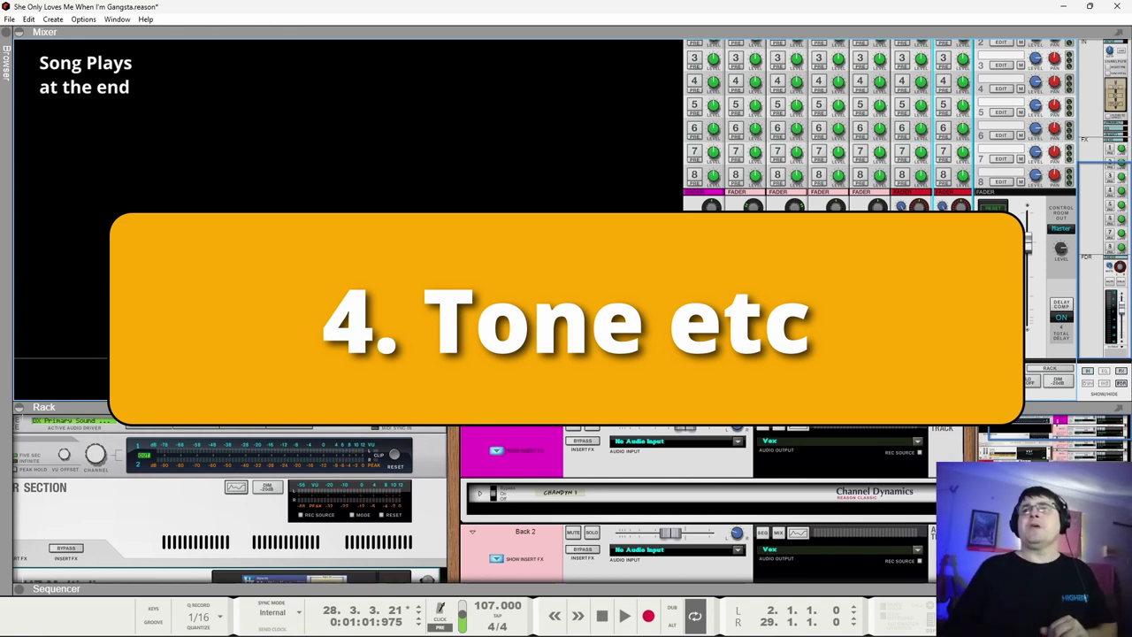
# Bring up the full rack view, select the Vox Lead track and open the Spectrum EQ for it.
pyautogui.press('F5')
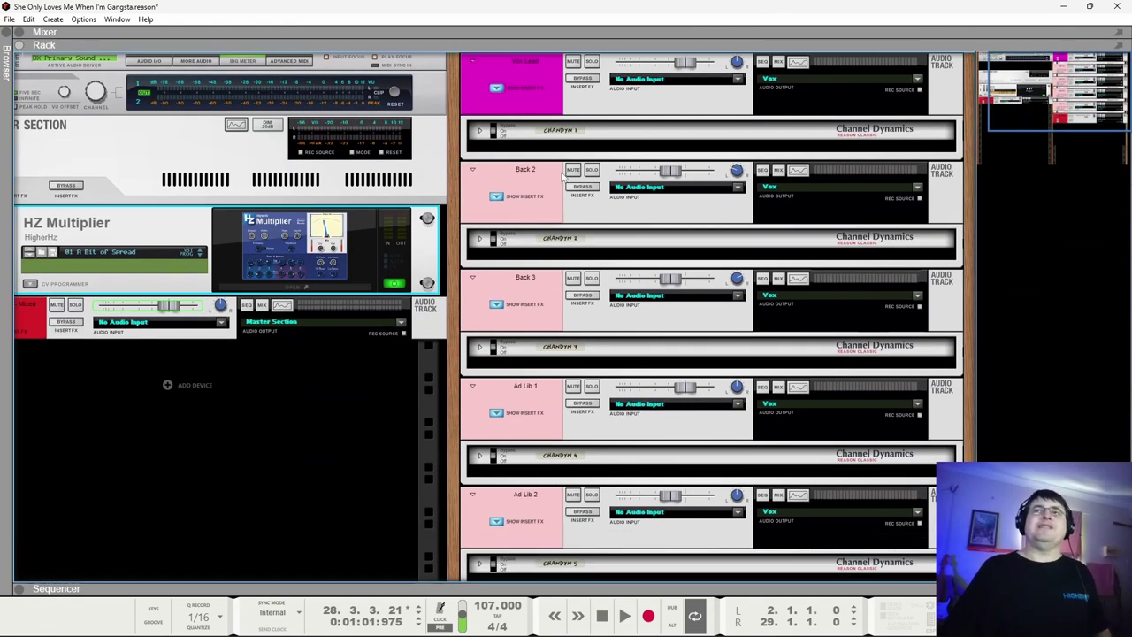
pyautogui.click(531, 148)
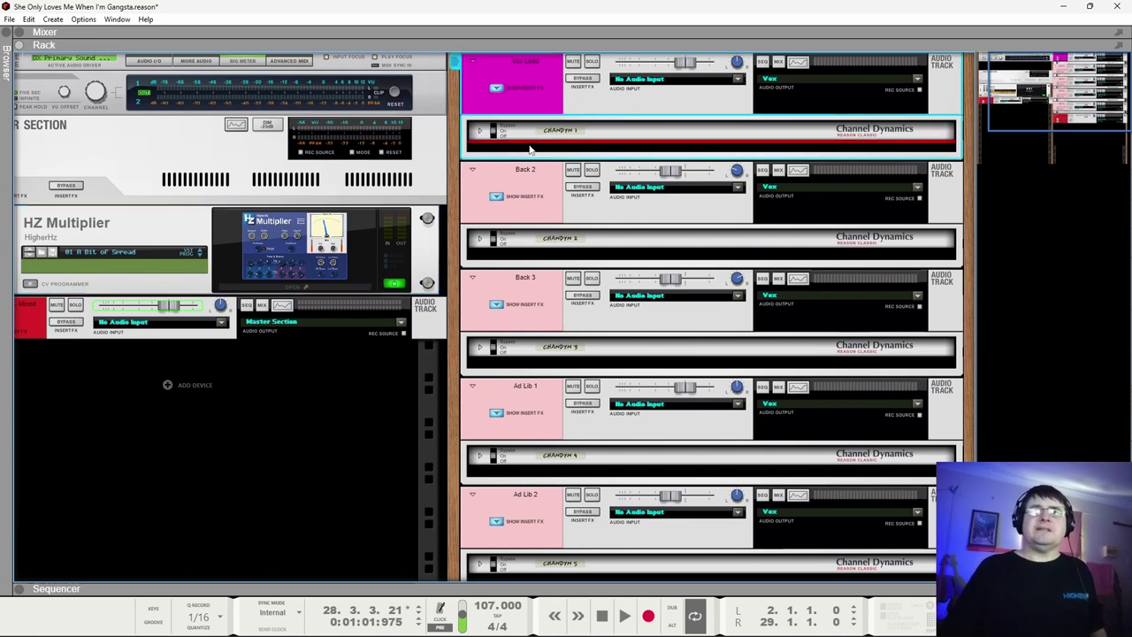
pyautogui.press('F2')
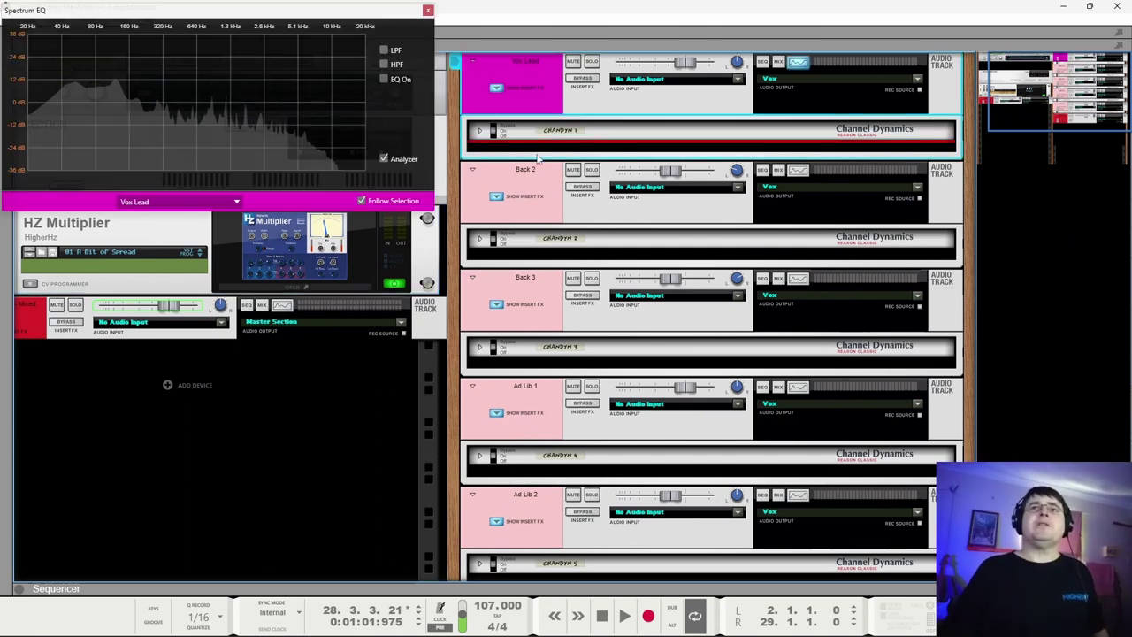
pyautogui.rightClick(568, 144)
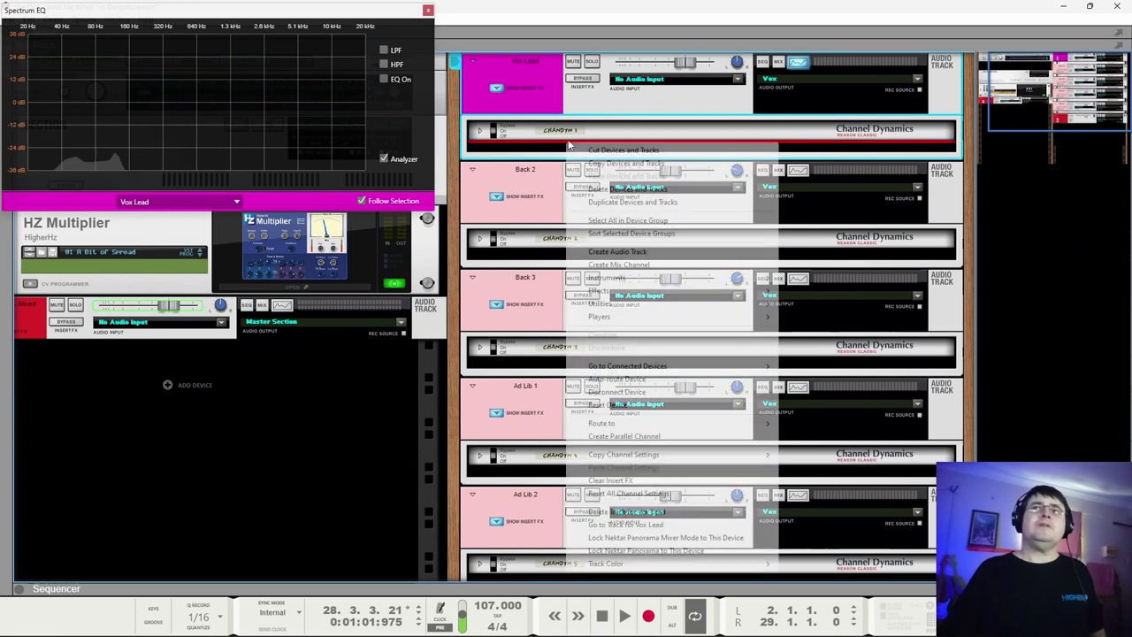
pyautogui.click(346, 111)
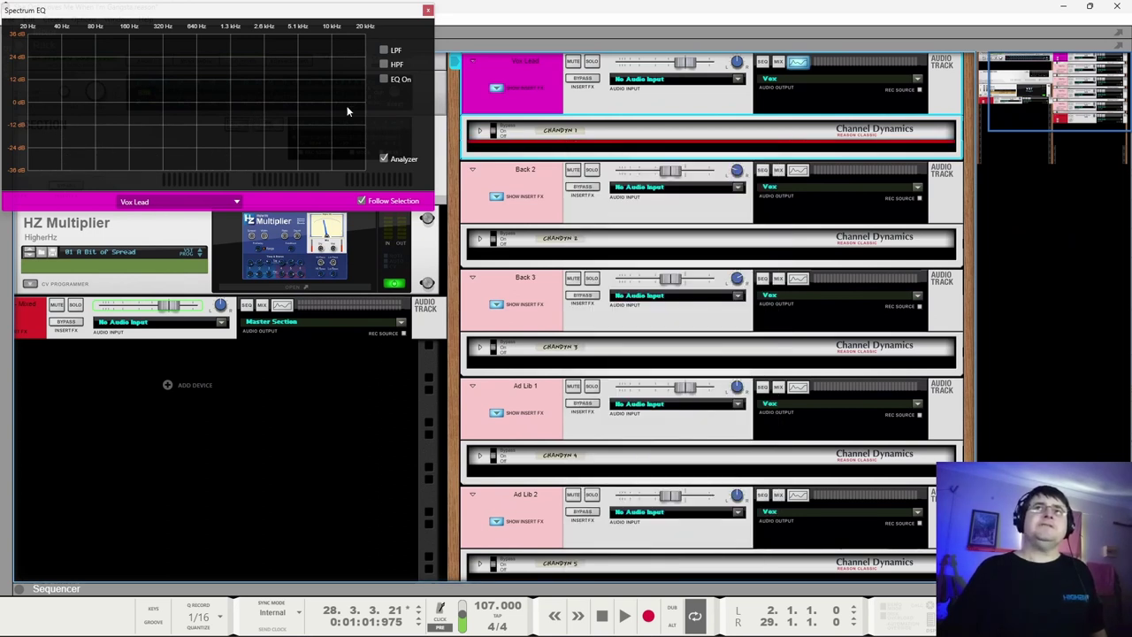
# Add the AdHd LevelingTool_64 effect to Vox Lead, move its window clear of the Spectrum EQ and keep it open.
pyautogui.rightClick(517, 144)
pyautogui.moveTo(682, 294)
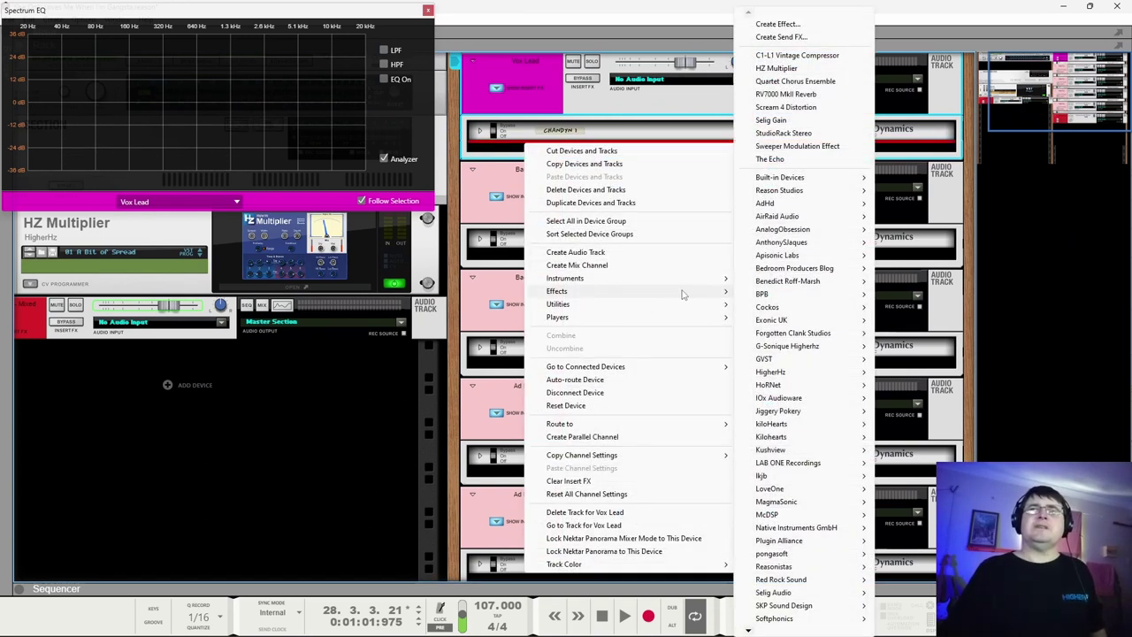
pyautogui.moveTo(831, 205)
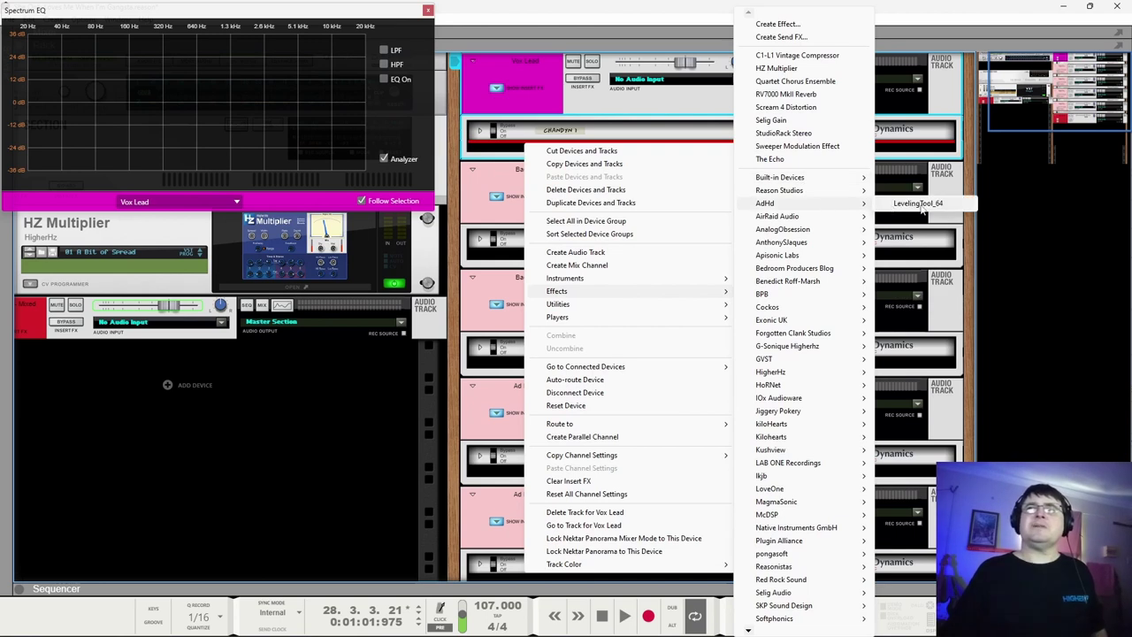
pyautogui.click(918, 204)
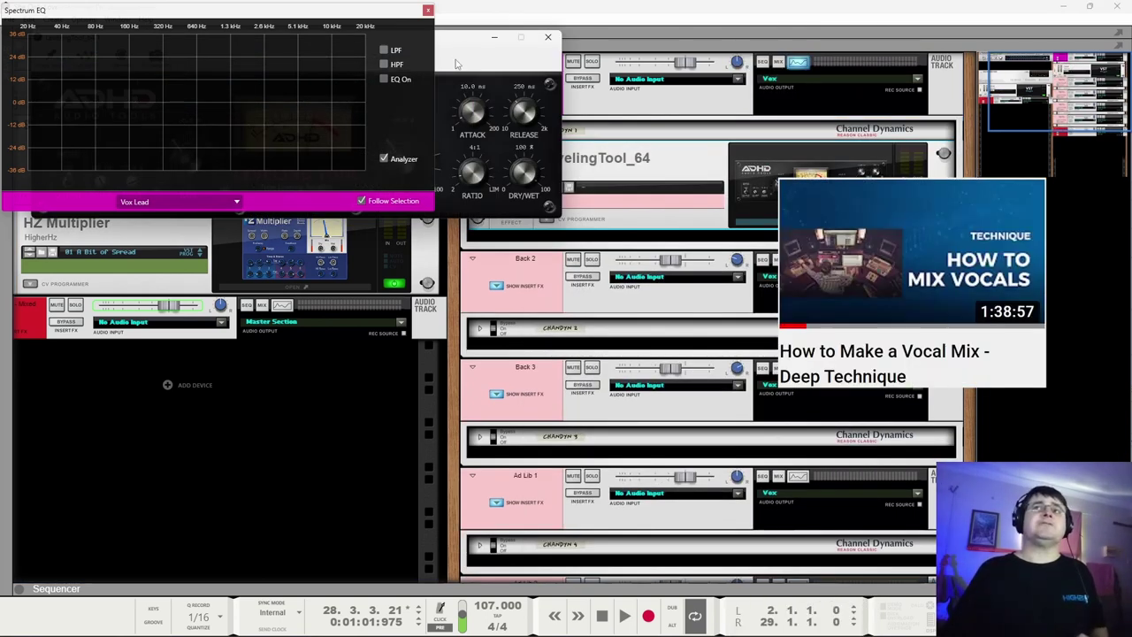
pyautogui.moveTo(451, 37); pyautogui.dragTo(519, 220)
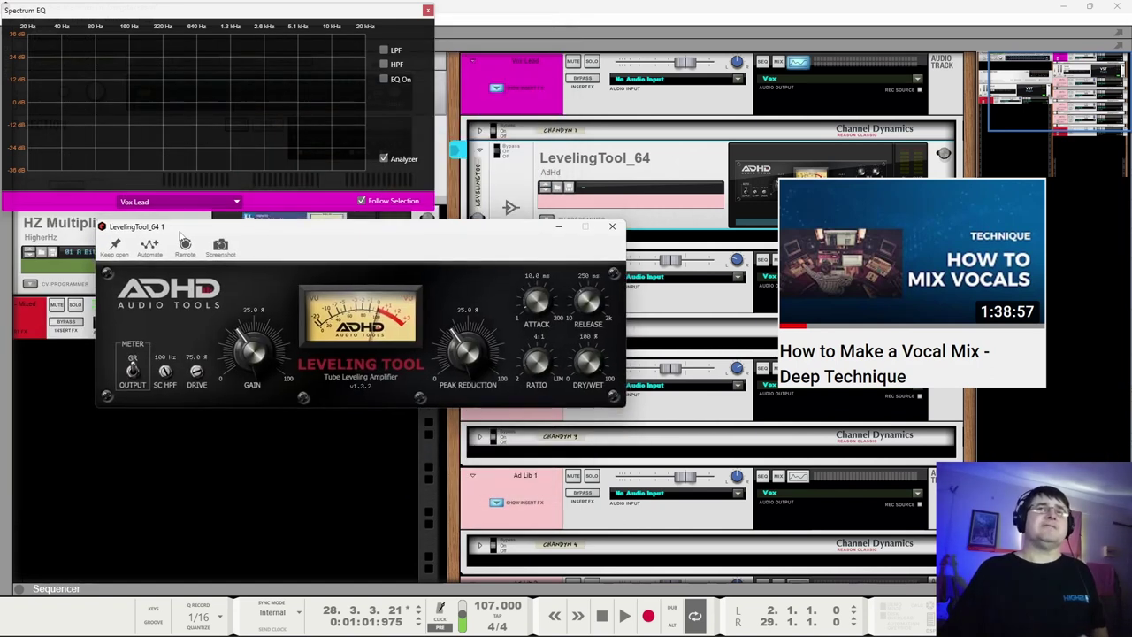
pyautogui.click(126, 249)
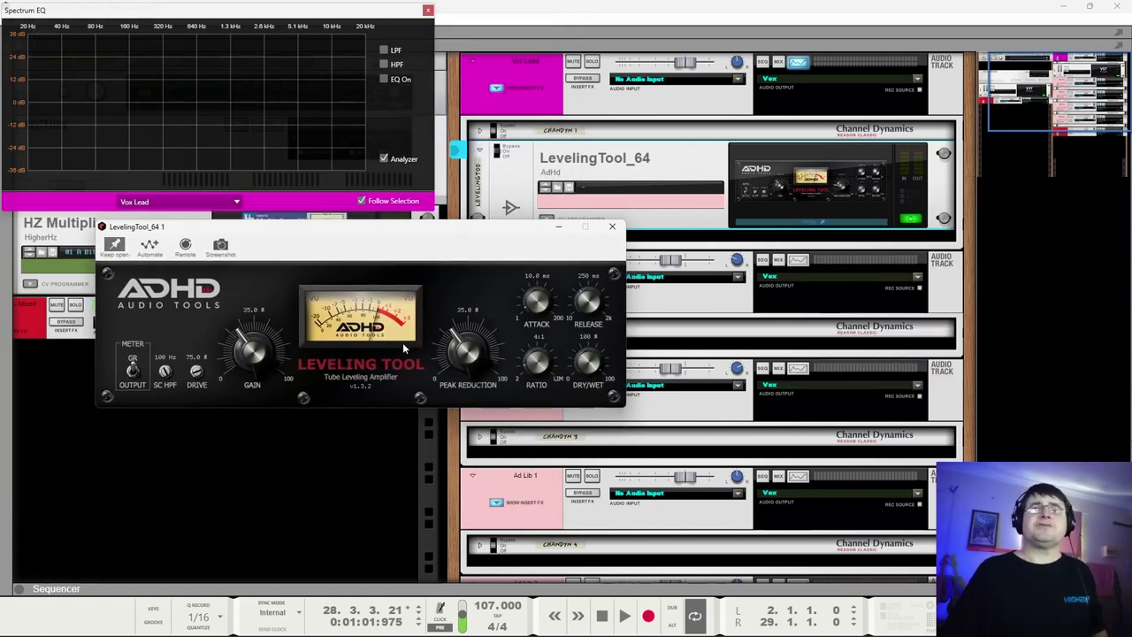
# Play with Vox Lead soloed and set the Leveling Tool to gain 18.5%, peak reduction 87.7%, ratio 20:1 and attack 105 ms.
pyautogui.press('space')
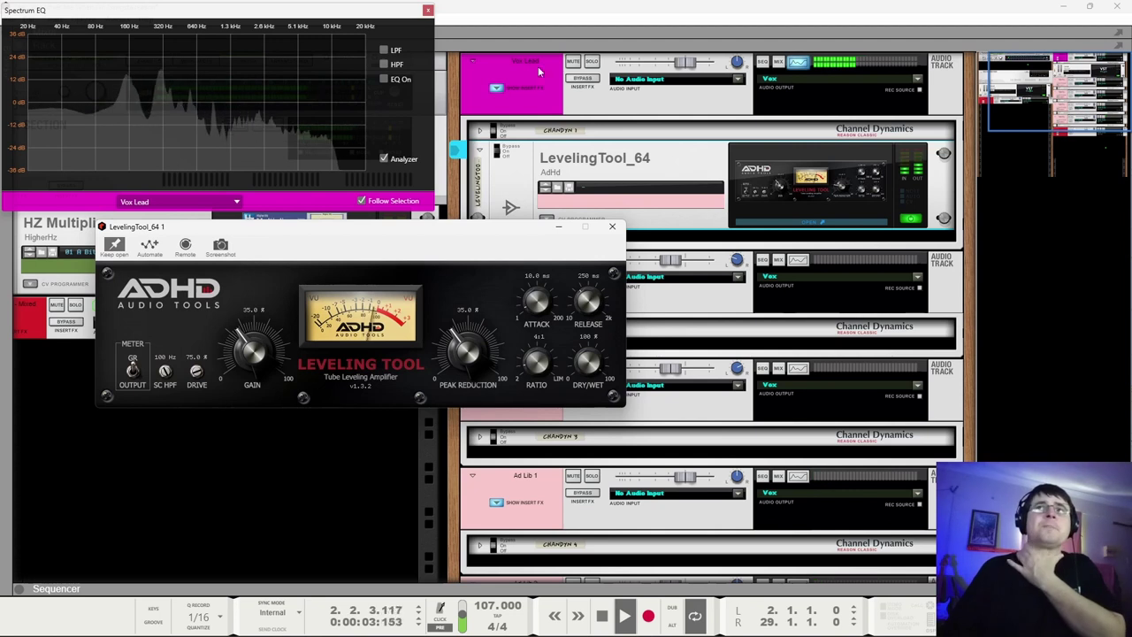
pyautogui.click(591, 61)
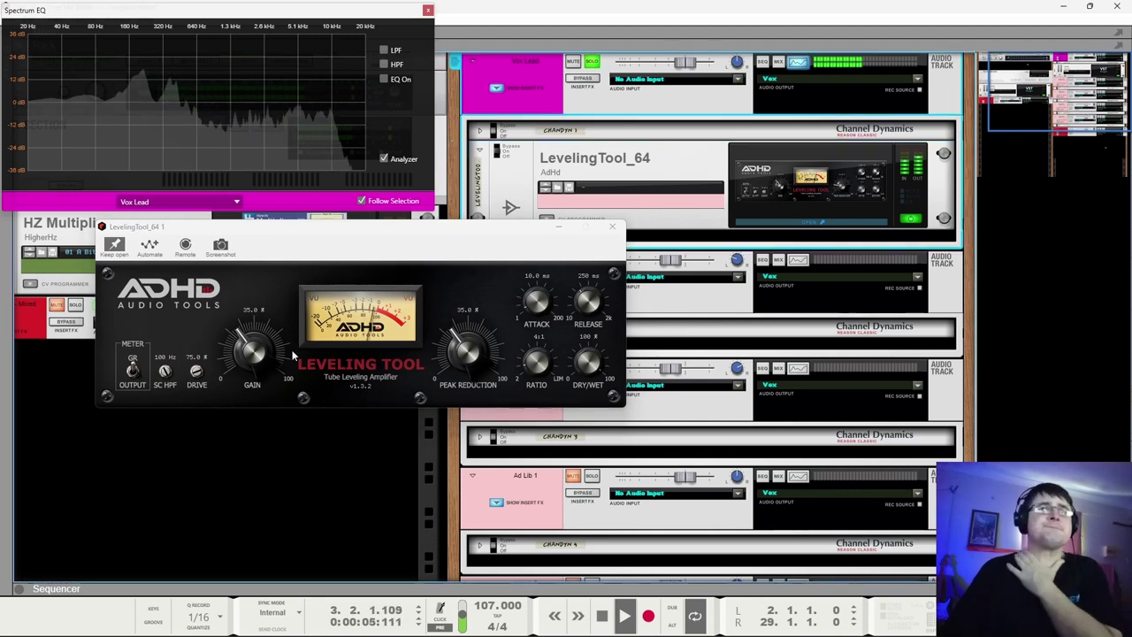
pyautogui.moveTo(253, 352); pyautogui.dragTo(258, 398)
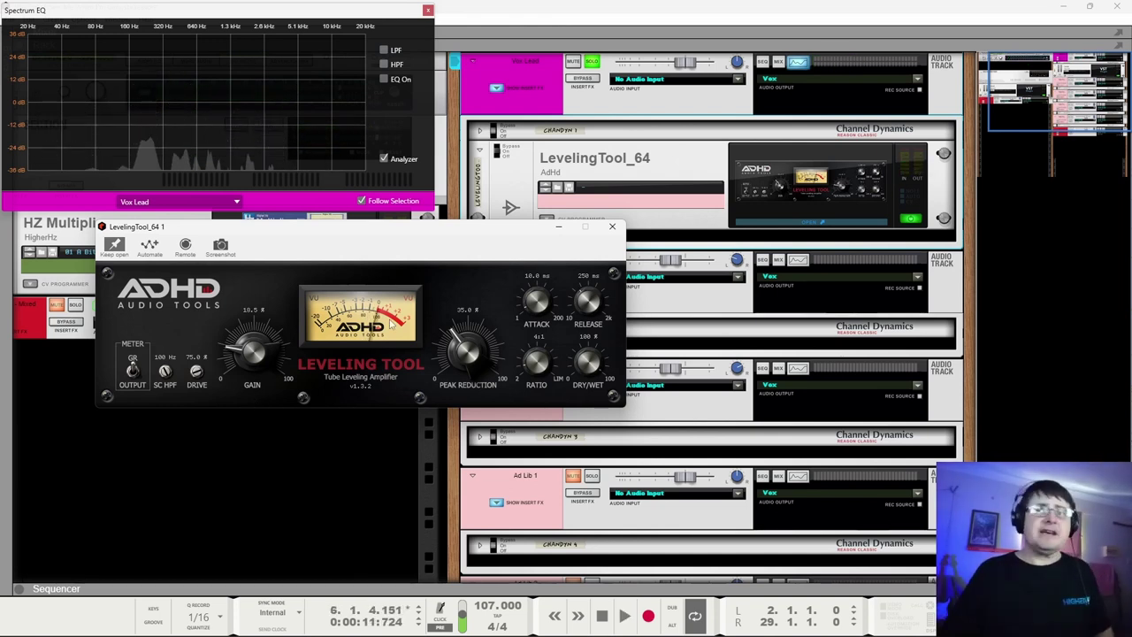
pyautogui.moveTo(468, 356); pyautogui.dragTo(464, 316)
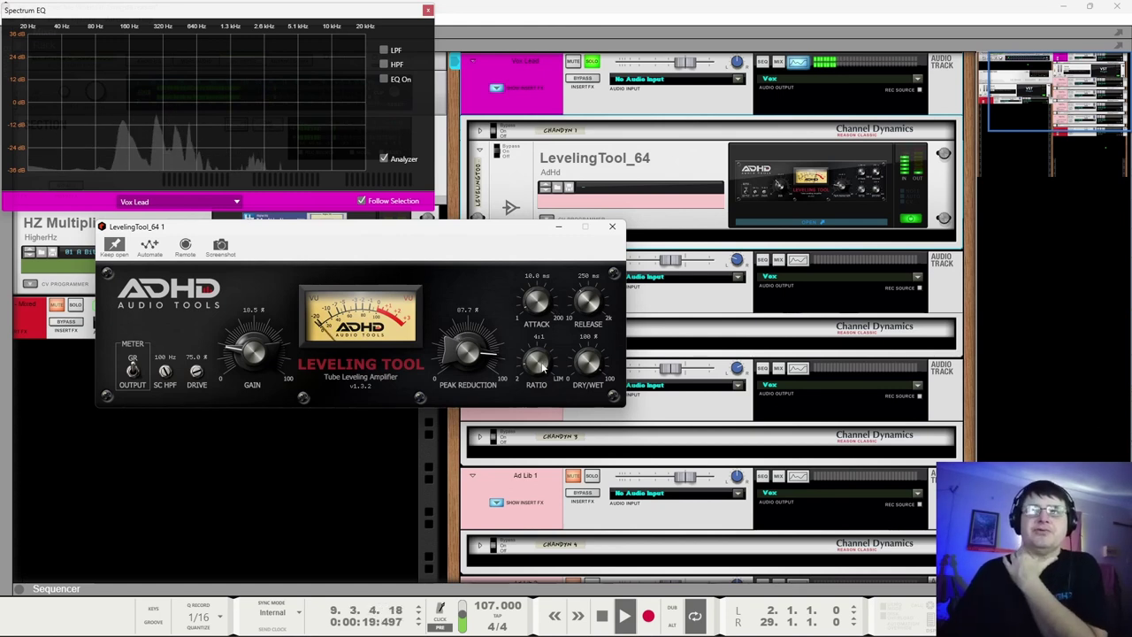
pyautogui.moveTo(544, 369); pyautogui.dragTo(547, 237)
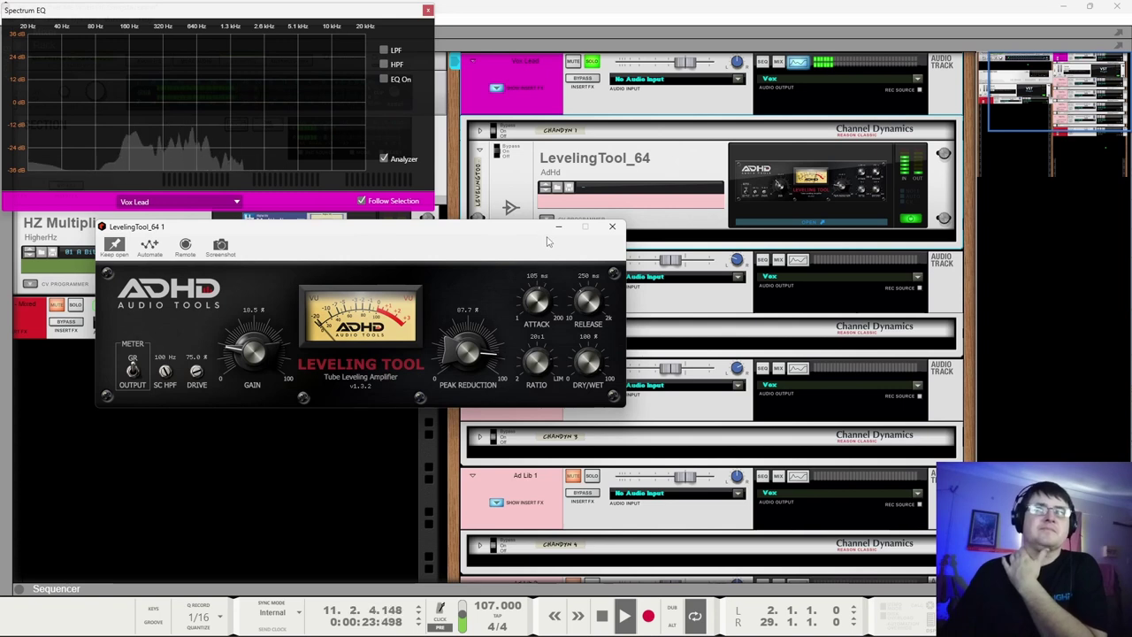
# Set the Leveling Tool to release 83.1 ms, peak reduction 79.4% and ratio 14:1 during soloed playback.
pyautogui.moveTo(557, 278); pyautogui.dragTo(551, 327)
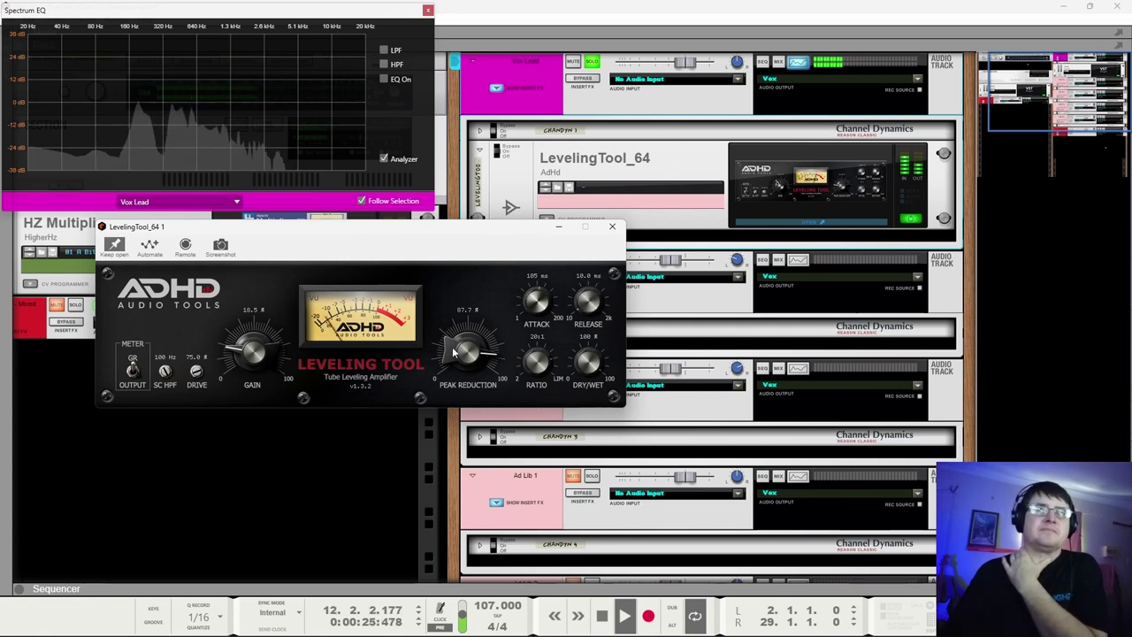
pyautogui.moveTo(453, 352)
pyautogui.mouseDown()
pyautogui.moveTo(459, 387)
pyautogui.moveTo(460, 356)
pyautogui.mouseUp()
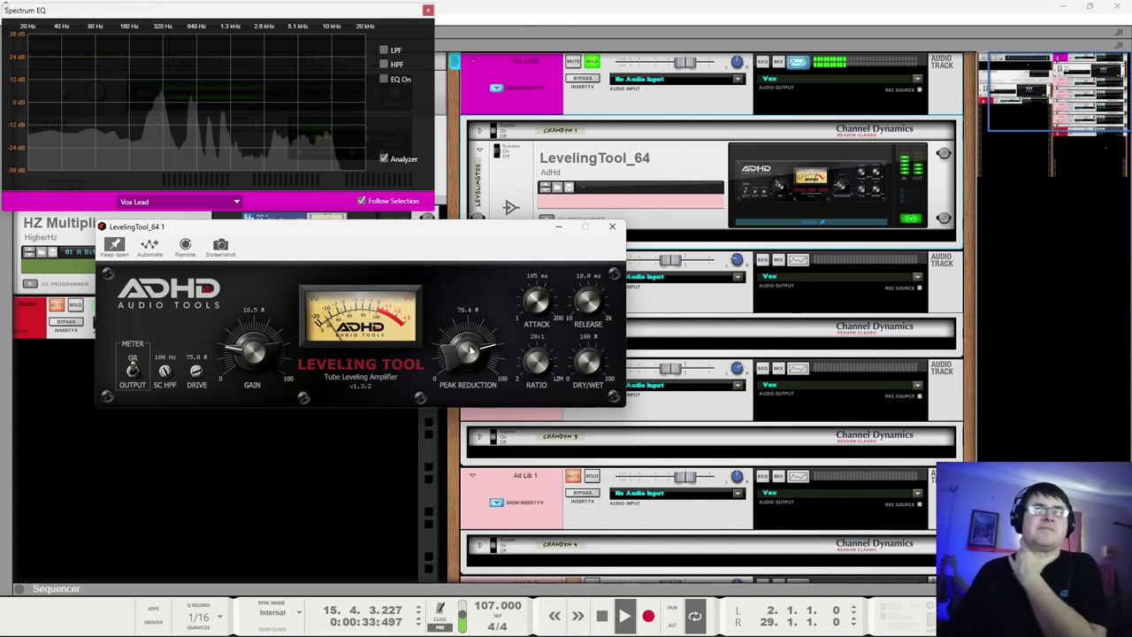
pyautogui.moveTo(588, 301)
pyautogui.mouseDown()
pyautogui.moveTo(590, 282)
pyautogui.moveTo(589, 303)
pyautogui.mouseUp()
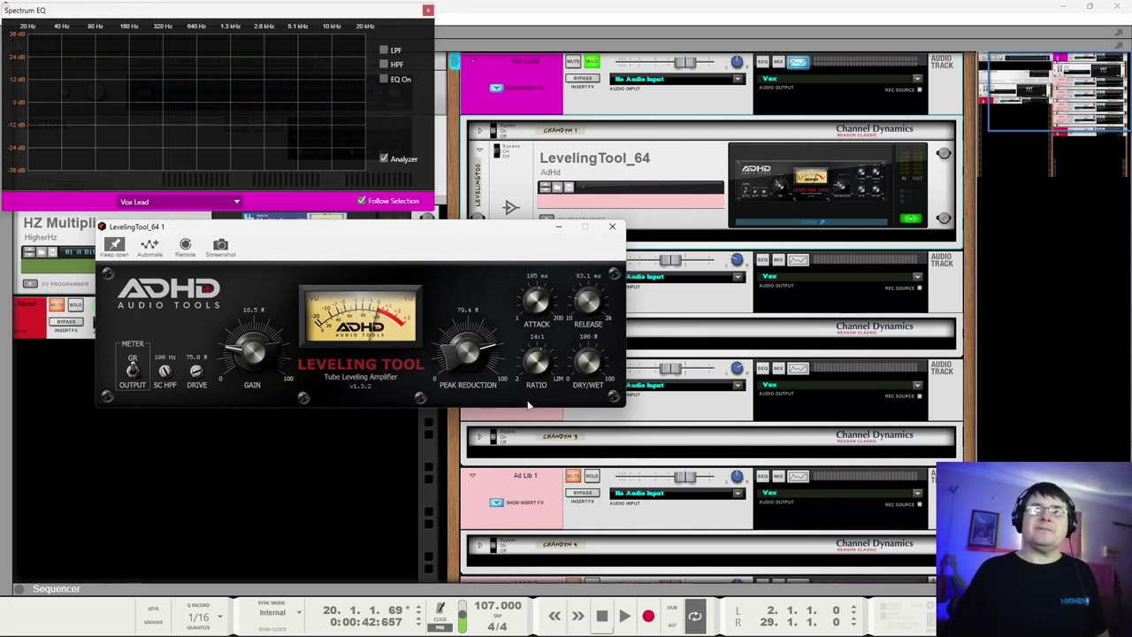
# Resume the soloed Vox Lead, lower the Leveling Tool's peak reduction to 49.6% and its ratio to 8:1, and stop.
pyautogui.press('space')
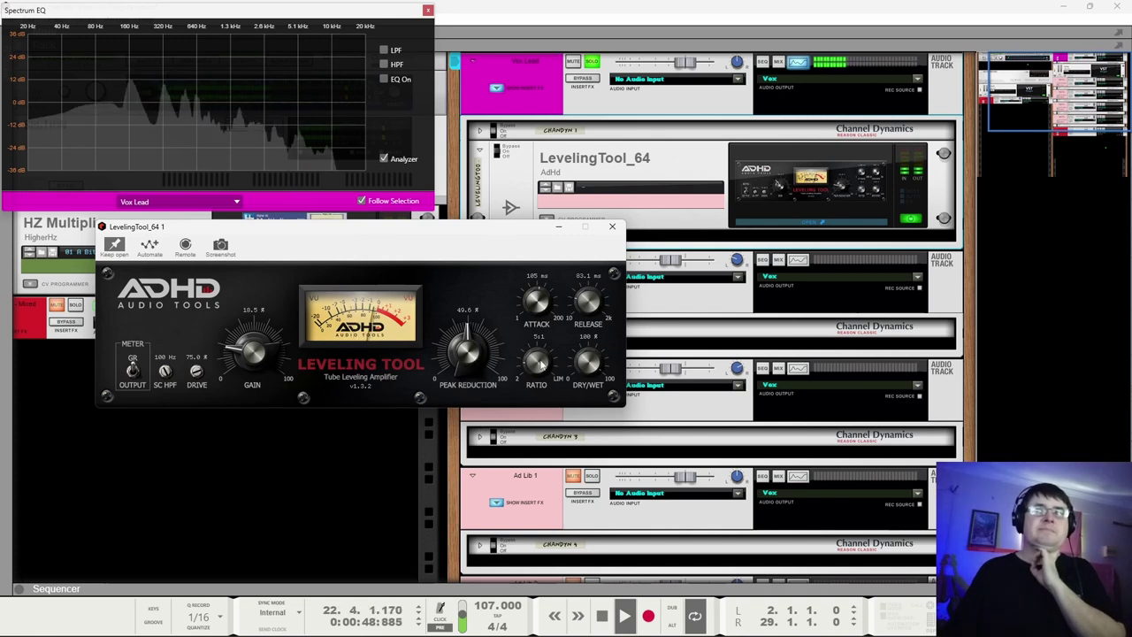
pyautogui.moveTo(545, 392); pyautogui.dragTo(542, 365)
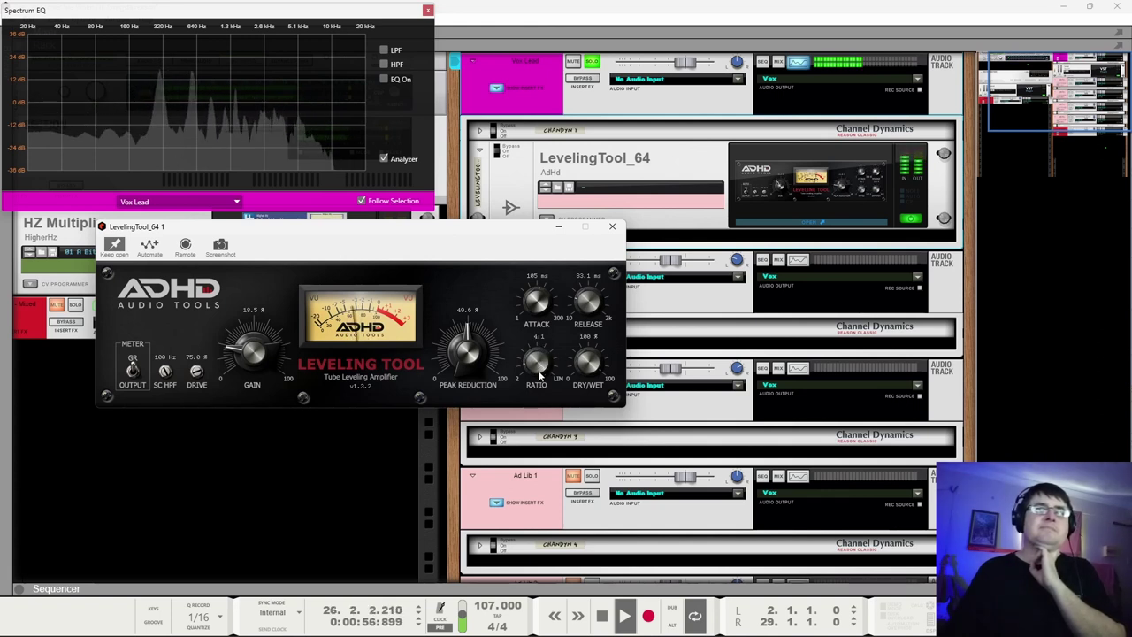
pyautogui.moveTo(540, 375); pyautogui.dragTo(548, 351)
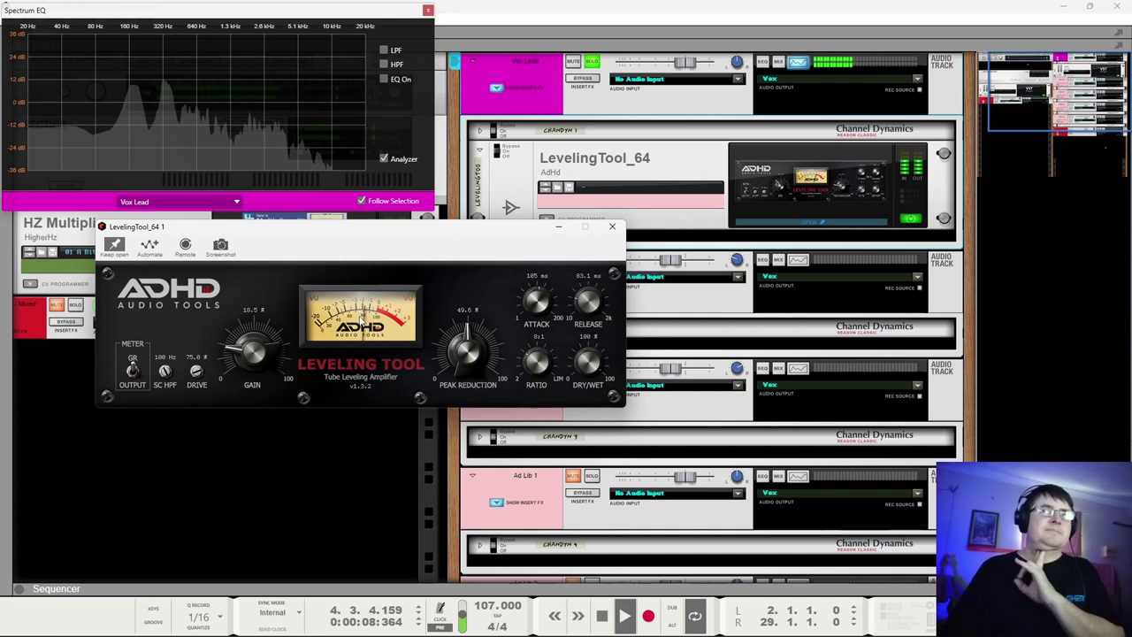
pyautogui.press('space')
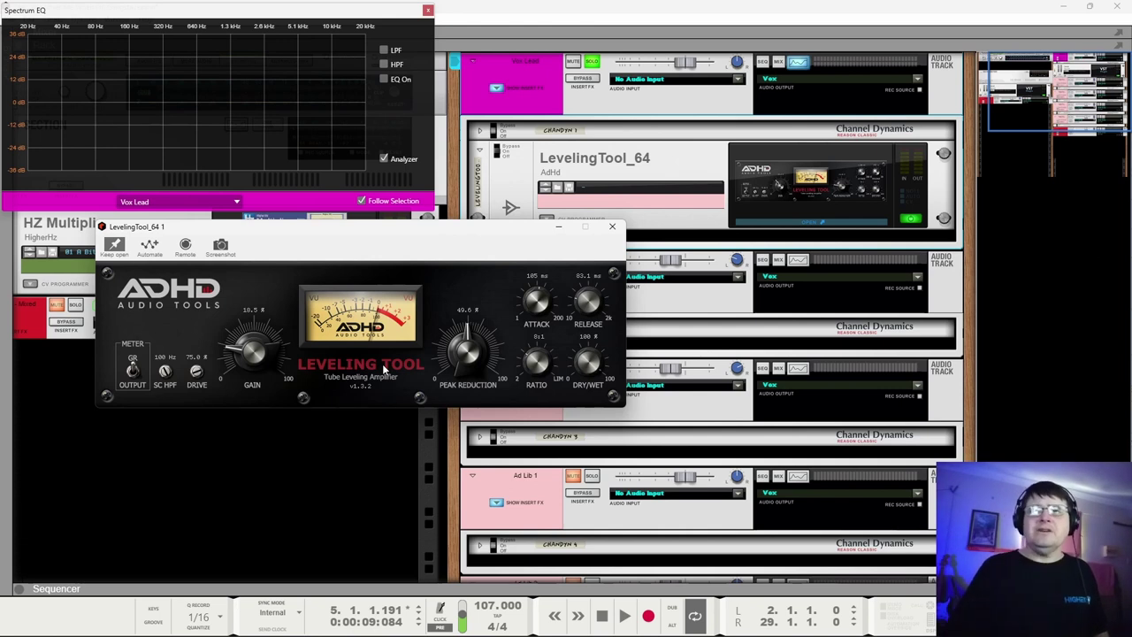
# Play Vox Lead while switching the Leveling Tool between bypassed and on to compare the sound, and stop playback.
pyautogui.press('space')
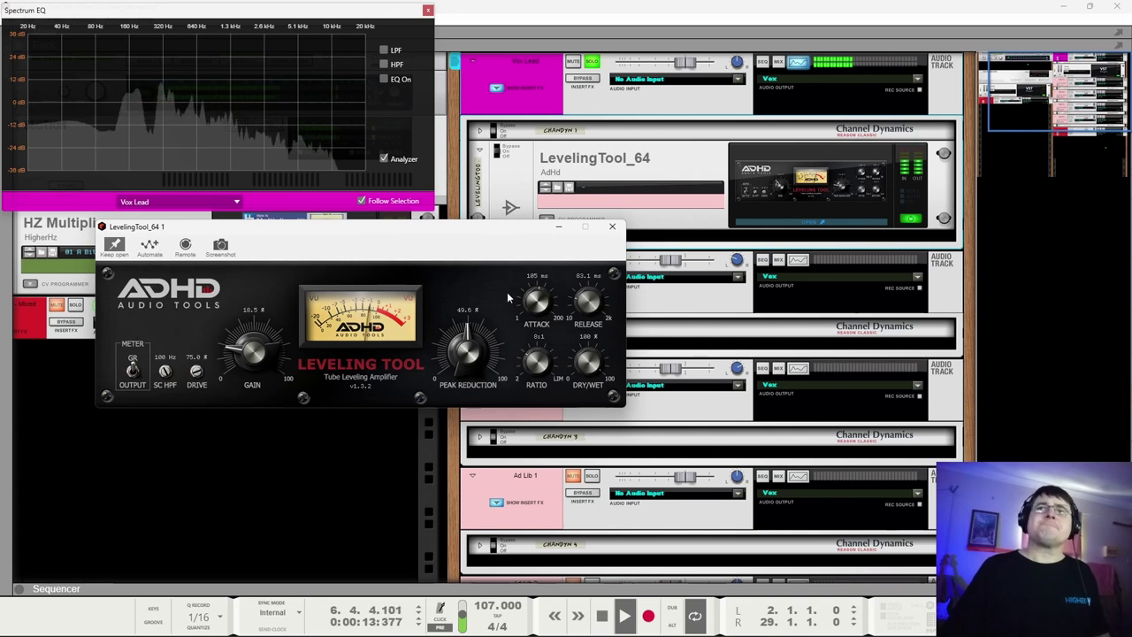
pyautogui.click(501, 150)
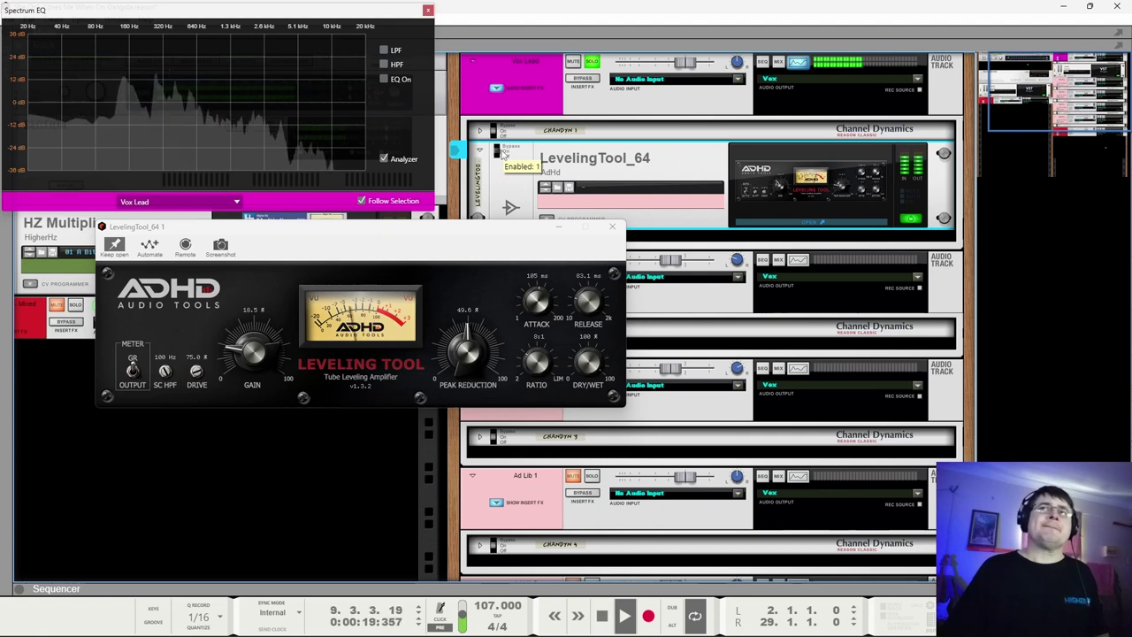
pyautogui.click(504, 151)
pyautogui.click(504, 151)
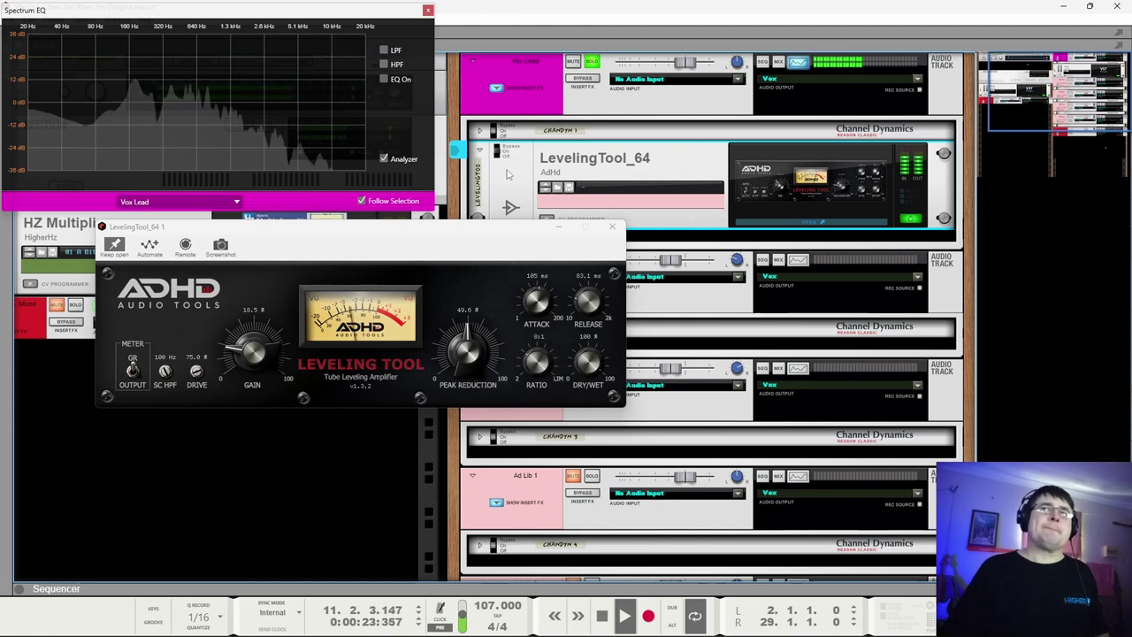
pyautogui.press('space')
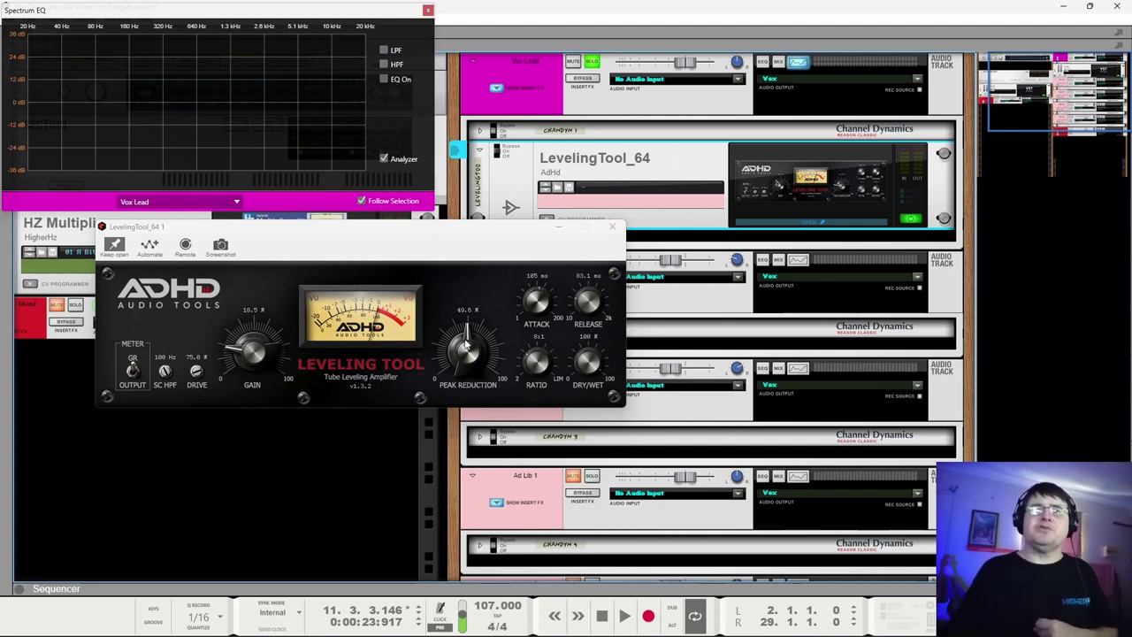
# Set the Leveling Tool's peak reduction to 44.6%, audition the result and close its window.
pyautogui.moveTo(467, 347); pyautogui.dragTo(468, 365)
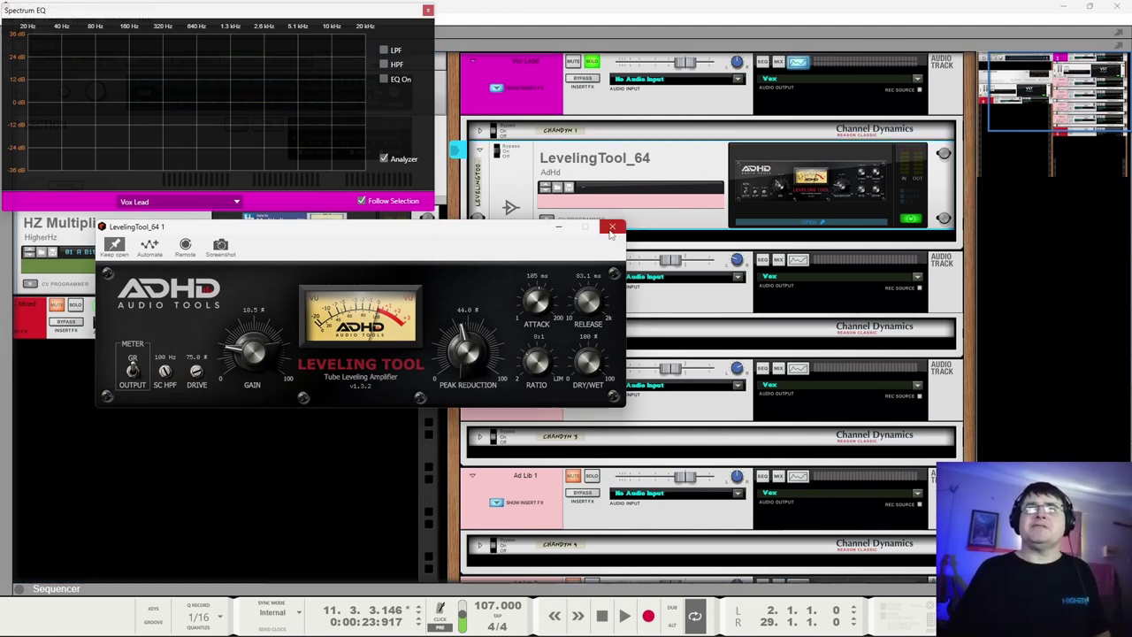
pyautogui.press('space')
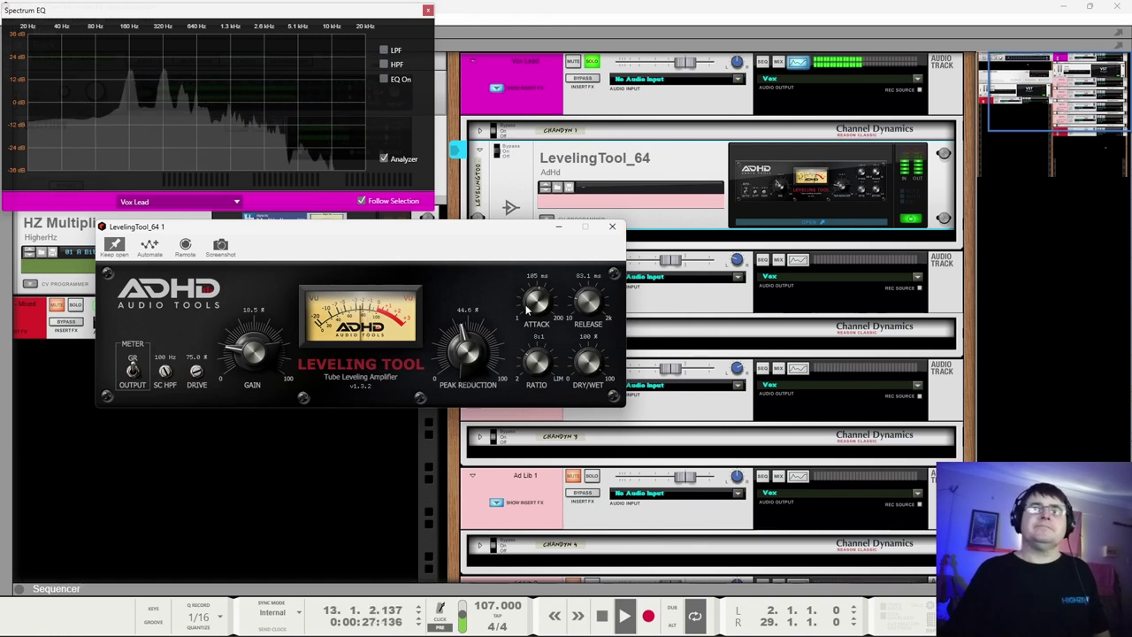
pyautogui.press('space')
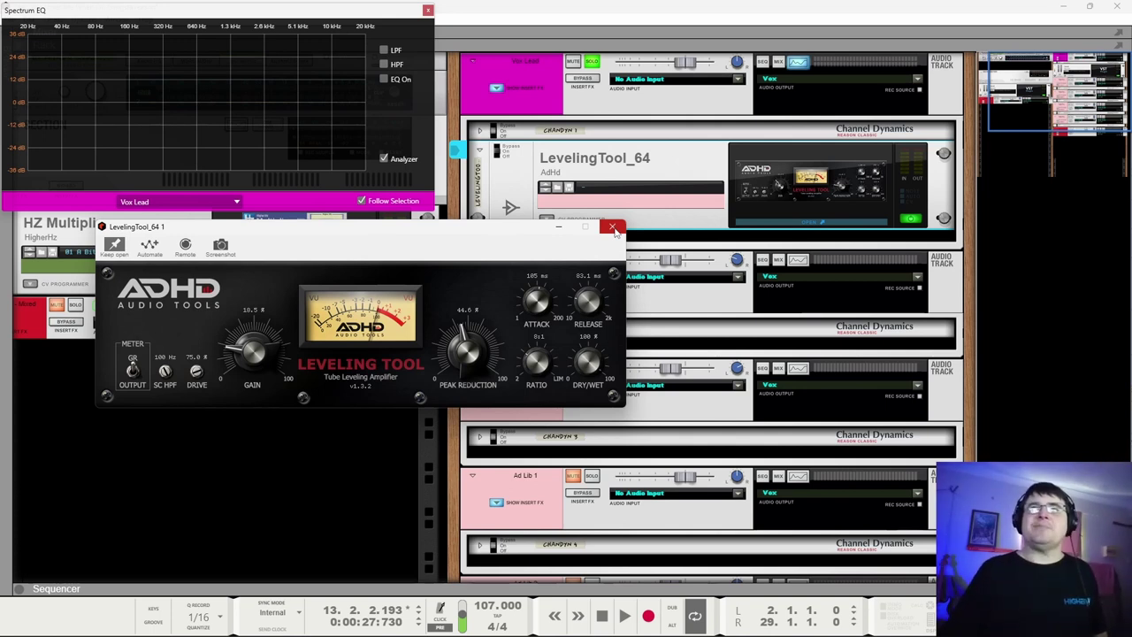
pyautogui.click(613, 228)
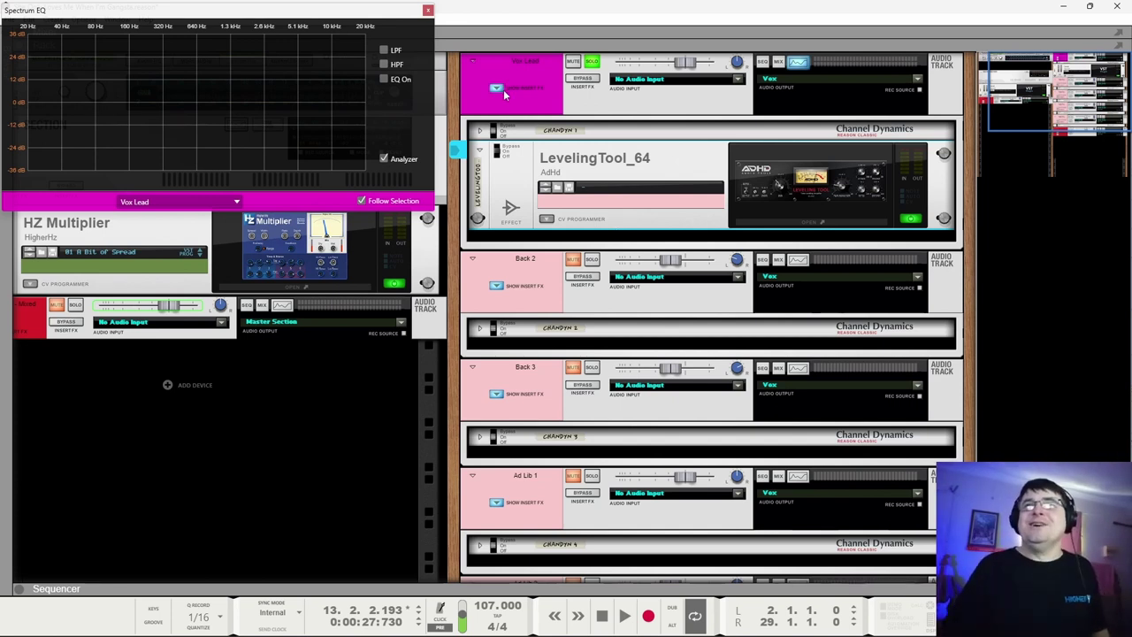
# Add The Echo effect after the Leveling Tool on Vox Lead and lower its delay time during playback.
pyautogui.rightClick(616, 158)
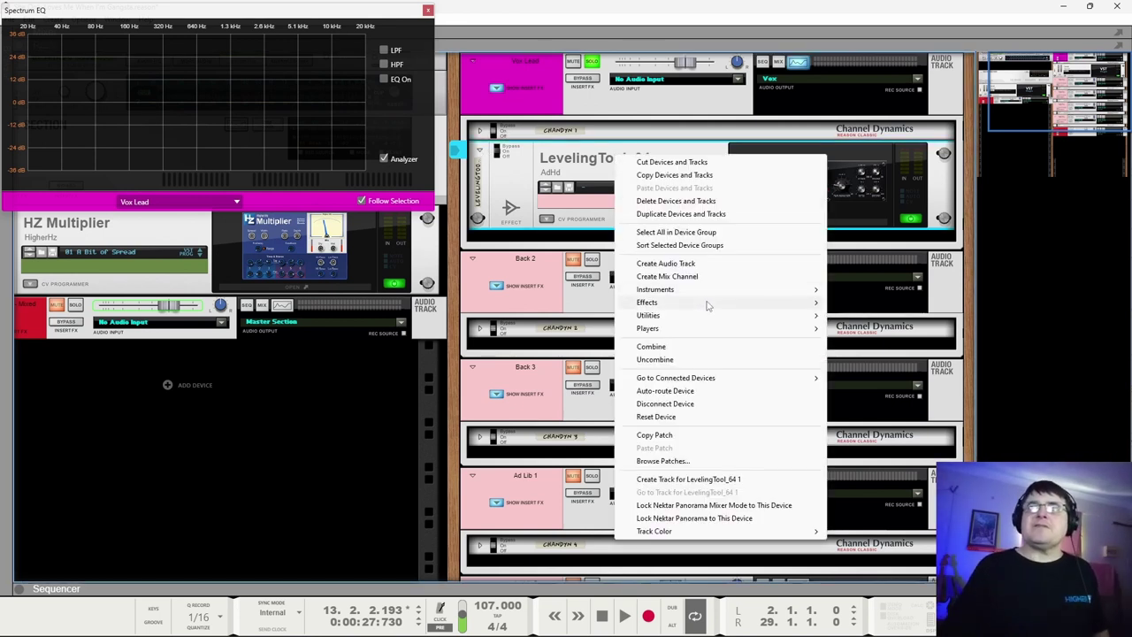
pyautogui.moveTo(707, 306)
pyautogui.click(881, 170)
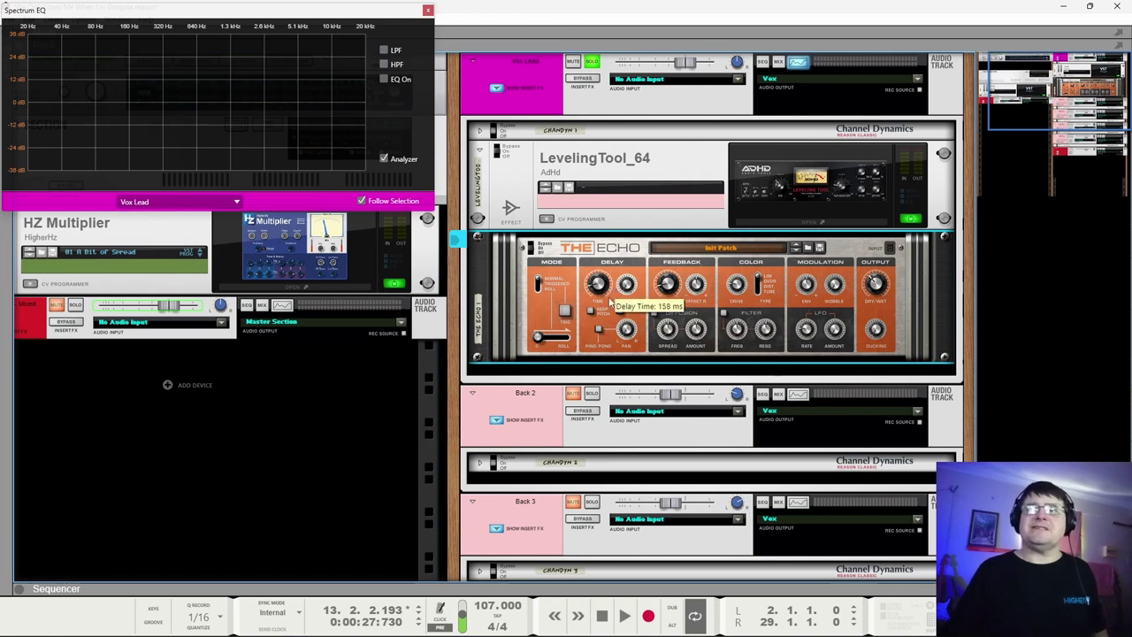
pyautogui.press('space')
pyautogui.scroll(-2, 605, 296)
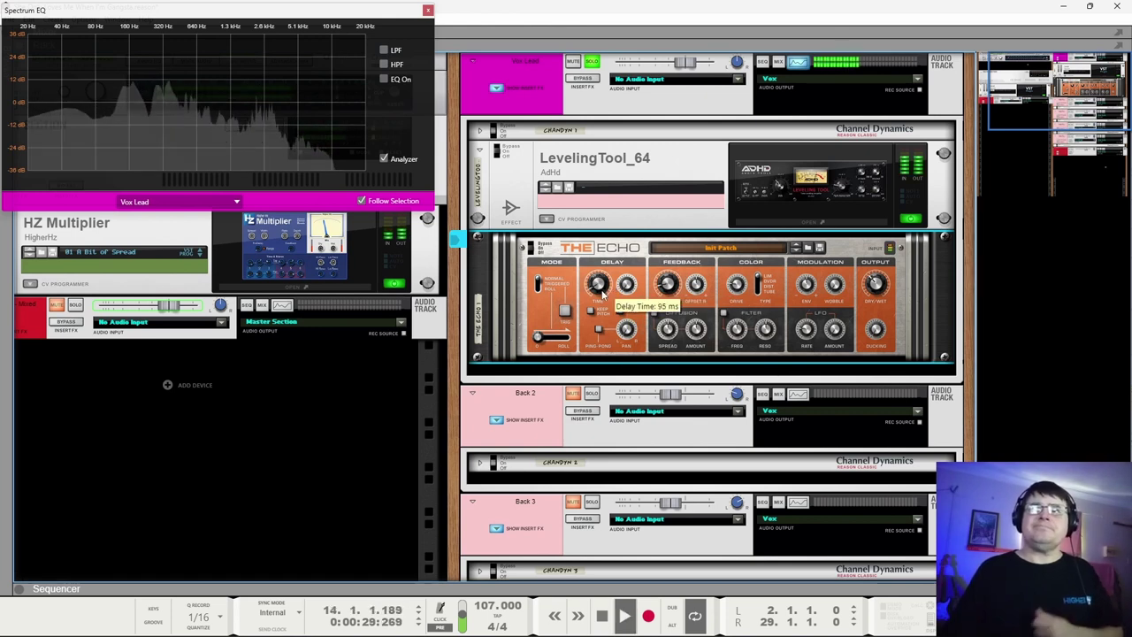
pyautogui.scroll(-1, 605, 296)
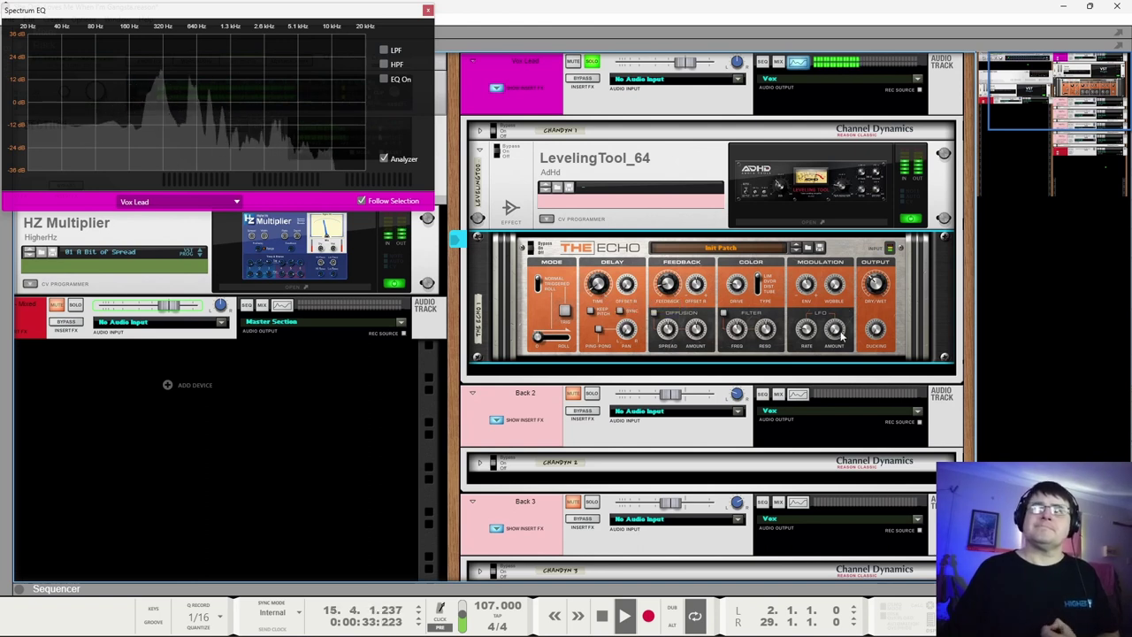
# Set The Echo's LFO amount to 14% while listening to the lead vocal.
pyautogui.moveTo(841, 331); pyautogui.dragTo(834, 305)
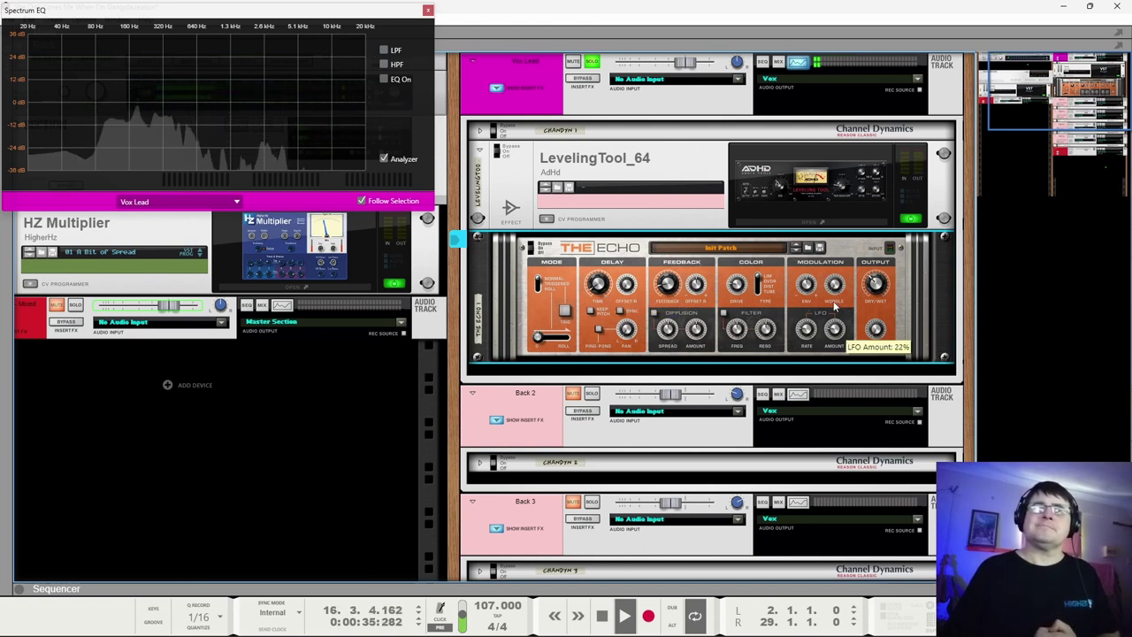
pyautogui.scroll(-2, 834, 305)
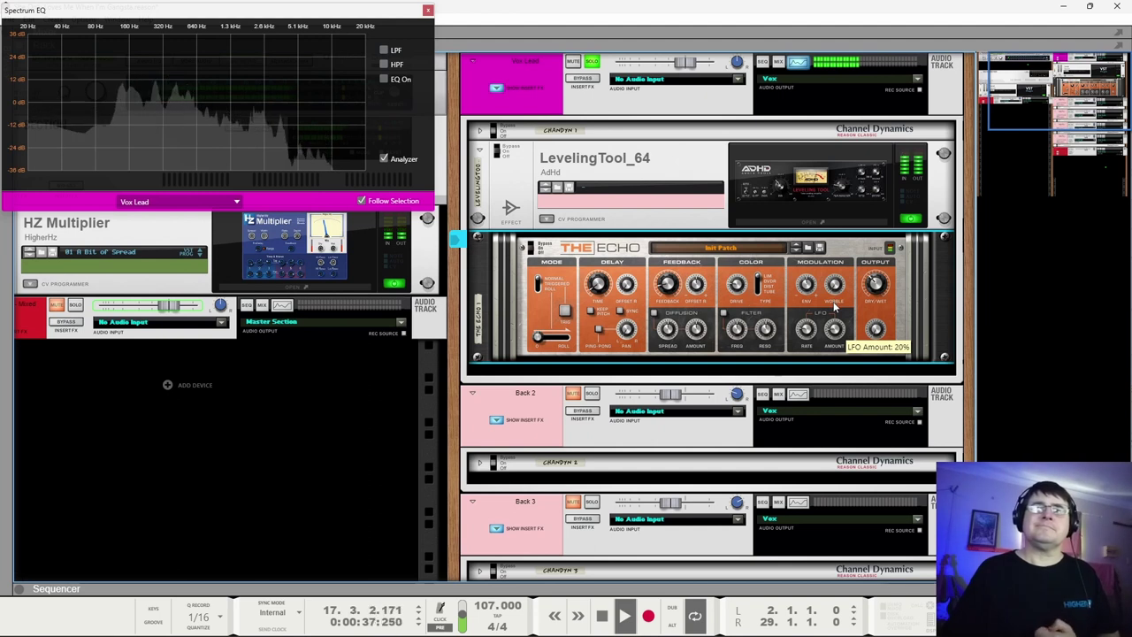
pyautogui.moveTo(834, 305); pyautogui.dragTo(831, 315)
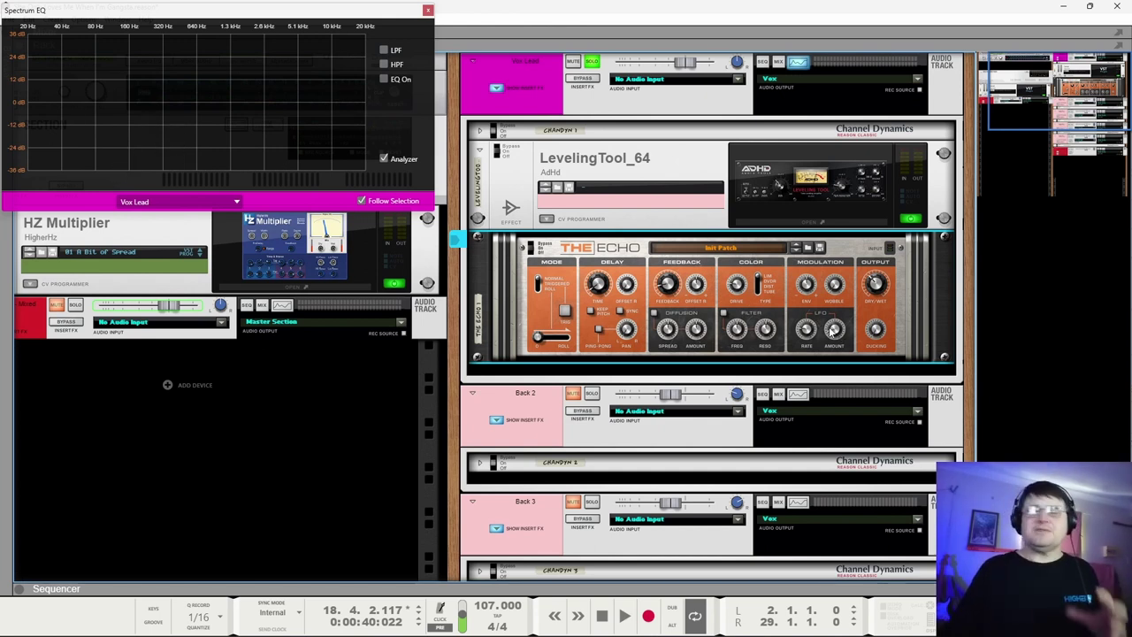
pyautogui.moveTo(831, 333)
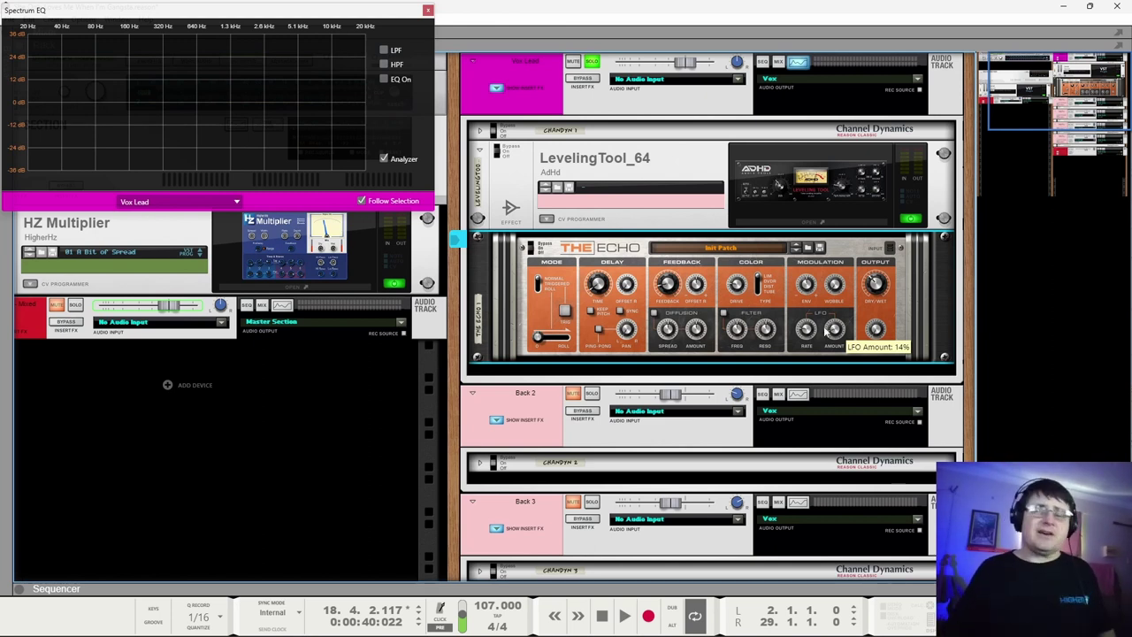
# Play the soloed Vox Lead with The Echo's delay time at 205 ms, fine-tune the time and stop playback.
pyautogui.moveTo(598, 283)
pyautogui.press('space')
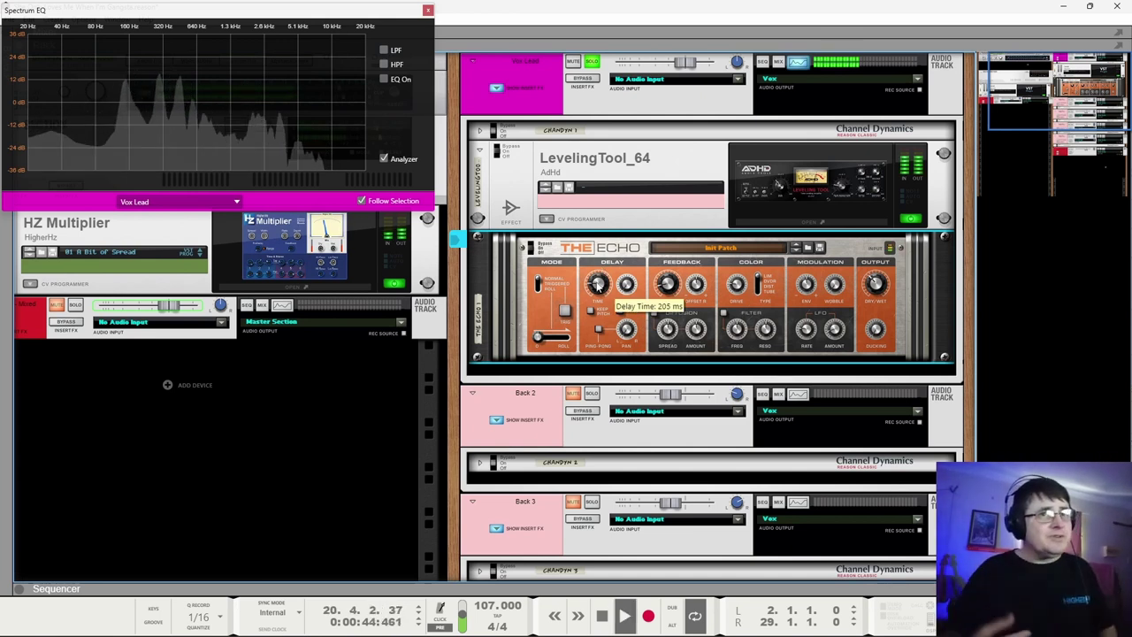
pyautogui.press('space')
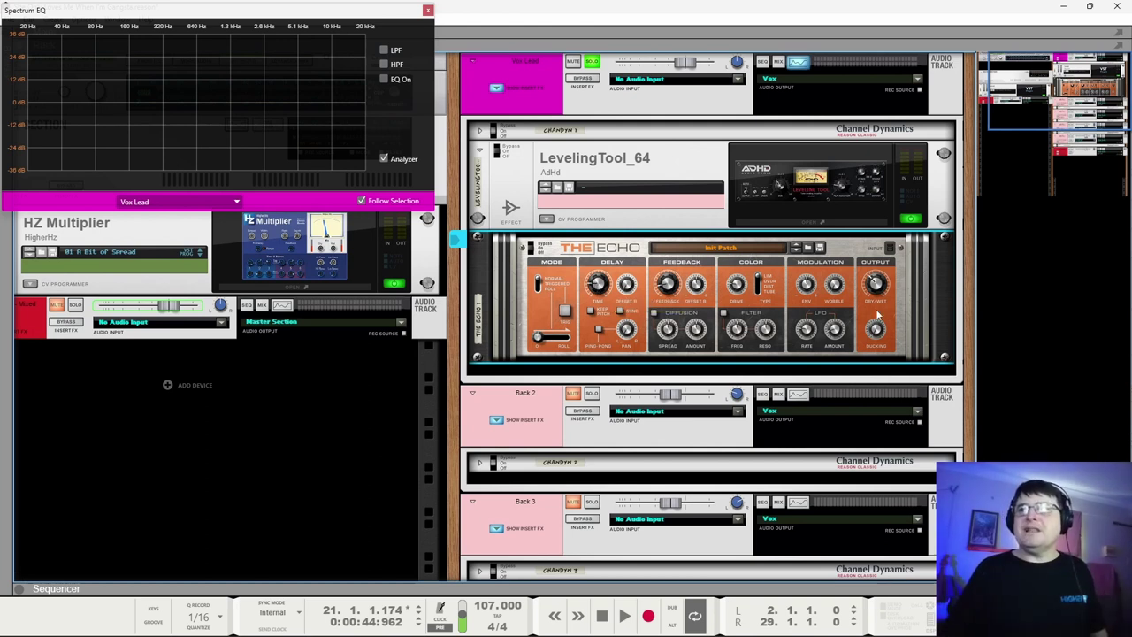
pyautogui.press('space')
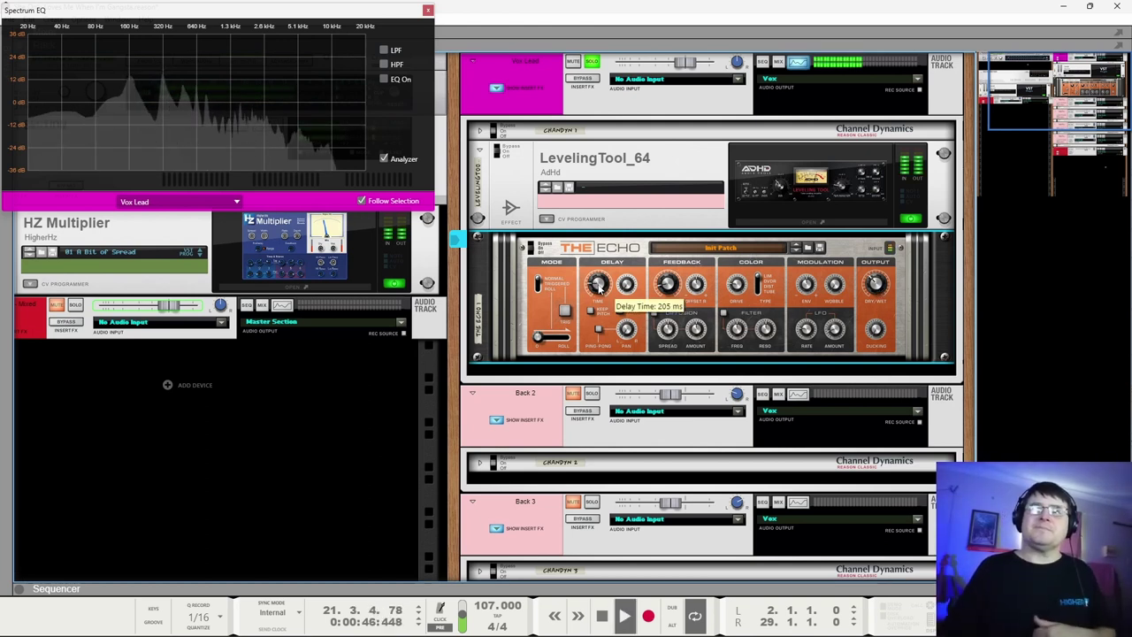
pyautogui.moveTo(602, 298); pyautogui.dragTo(602, 304)
pyautogui.press('space')
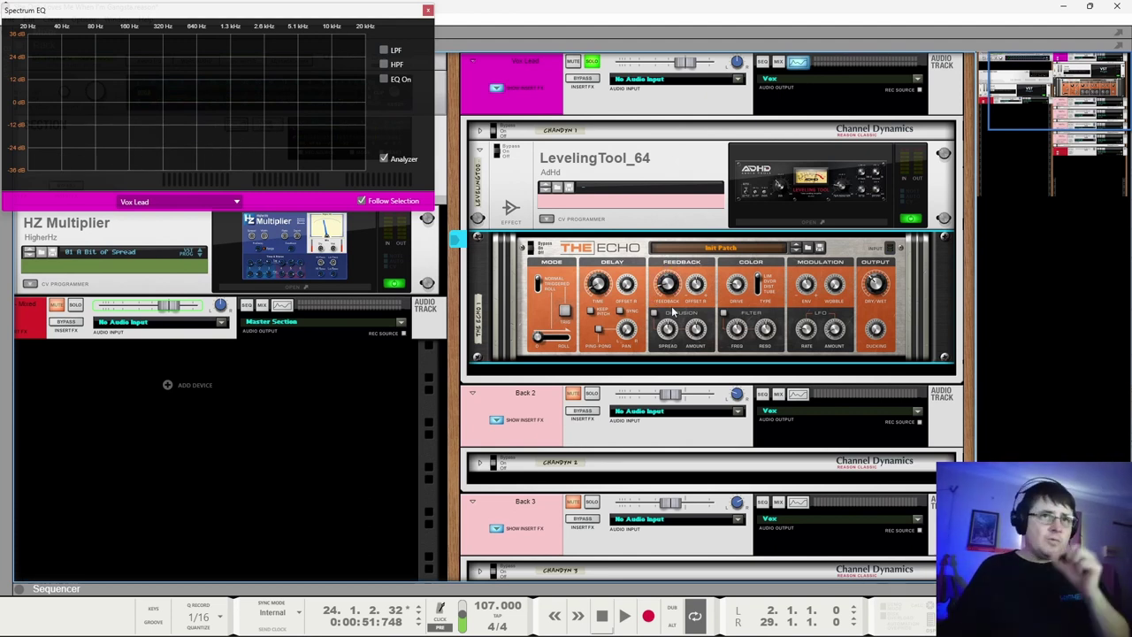
# Resume playback, turn on The Echo's filter, and adjust the filter frequency and dry/wet balance.
pyautogui.press('space')
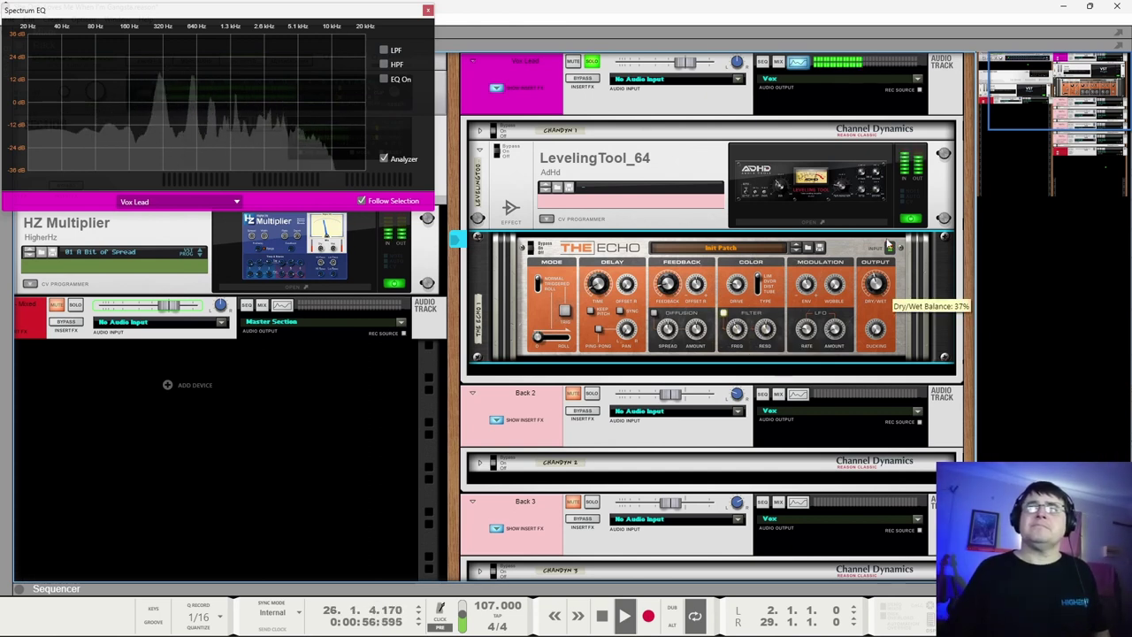
pyautogui.moveTo(741, 324); pyautogui.dragTo(743, 329)
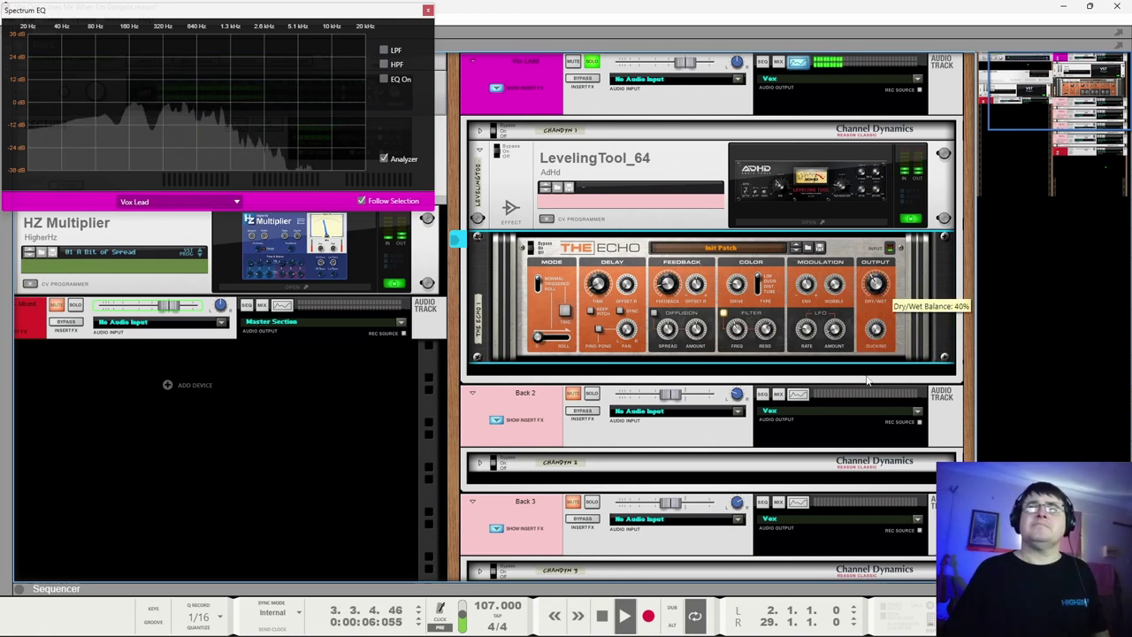
pyautogui.moveTo(866, 380); pyautogui.dragTo(885, 302)
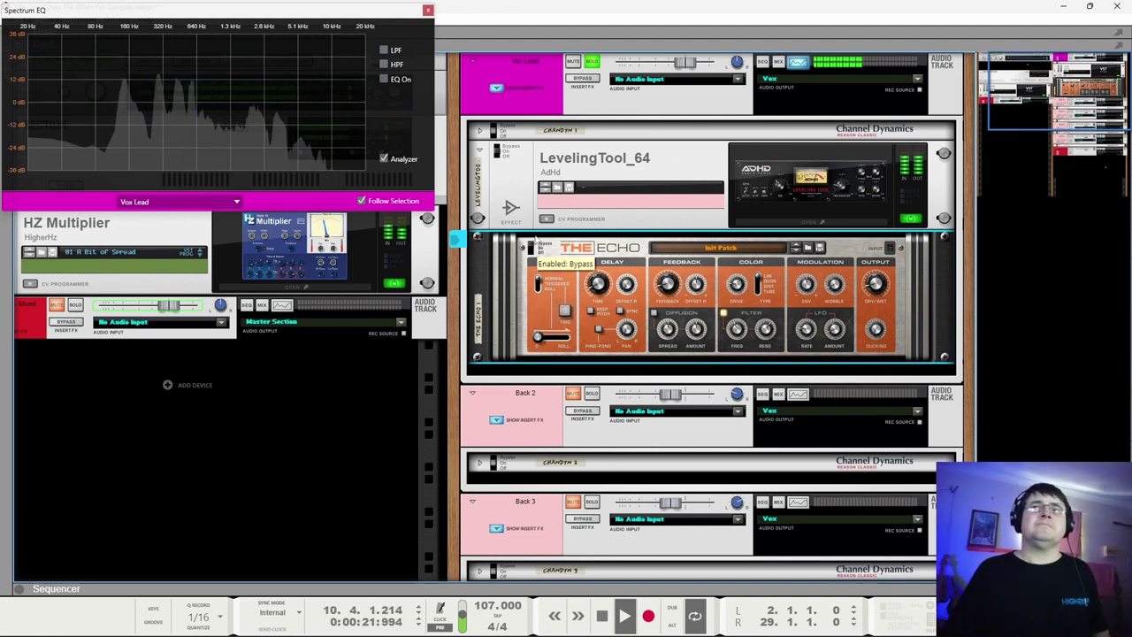
# Unsolo Vox Lead to hear The Echo in the full mix, stop playback and set its dry/wet balance to 10%.
pyautogui.click(592, 63)
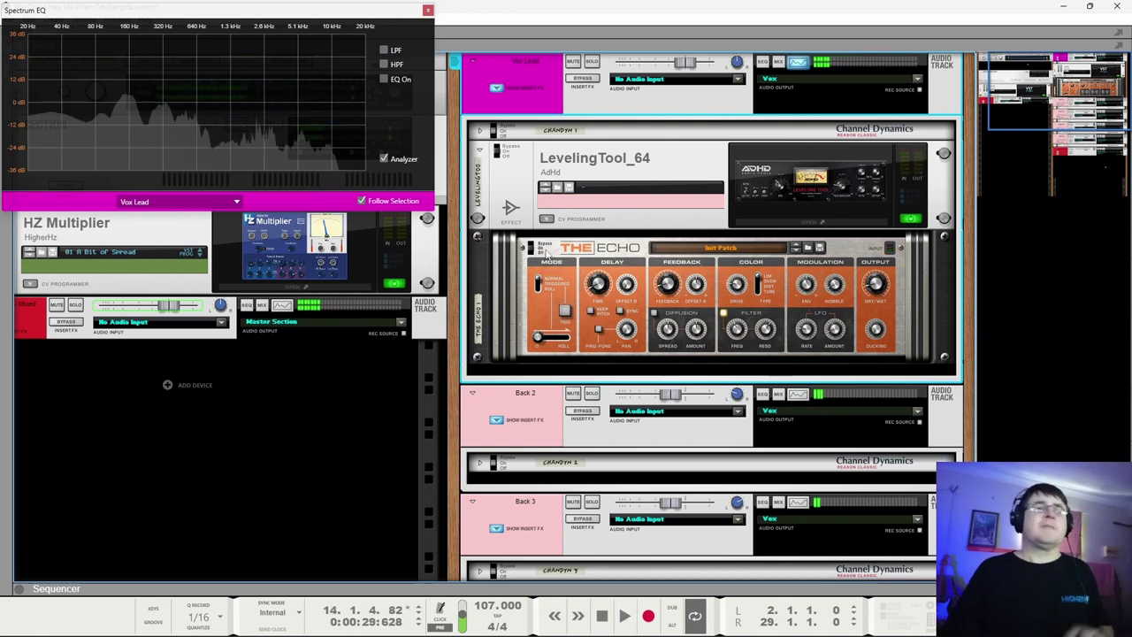
pyautogui.press('space')
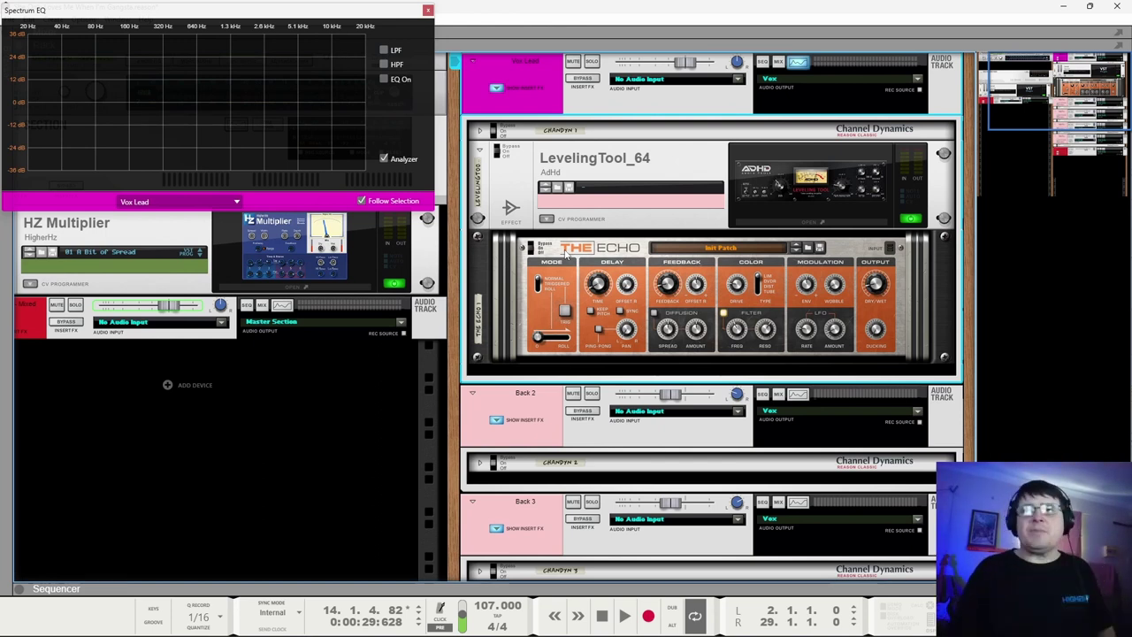
pyautogui.click(878, 284)
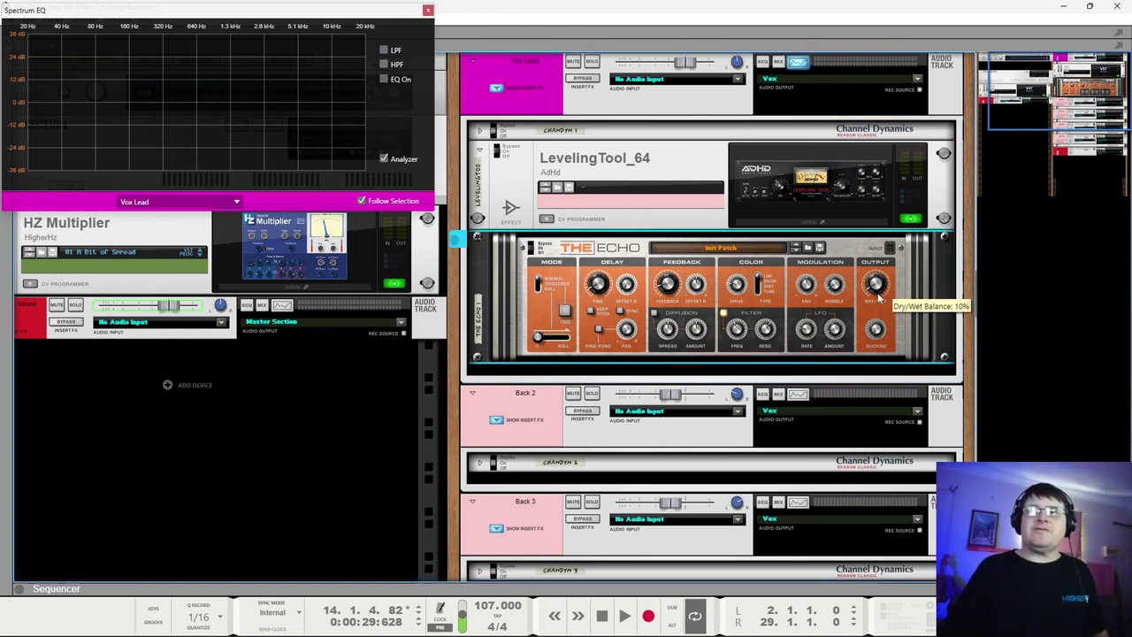
pyautogui.scroll(-8, 528, 95)
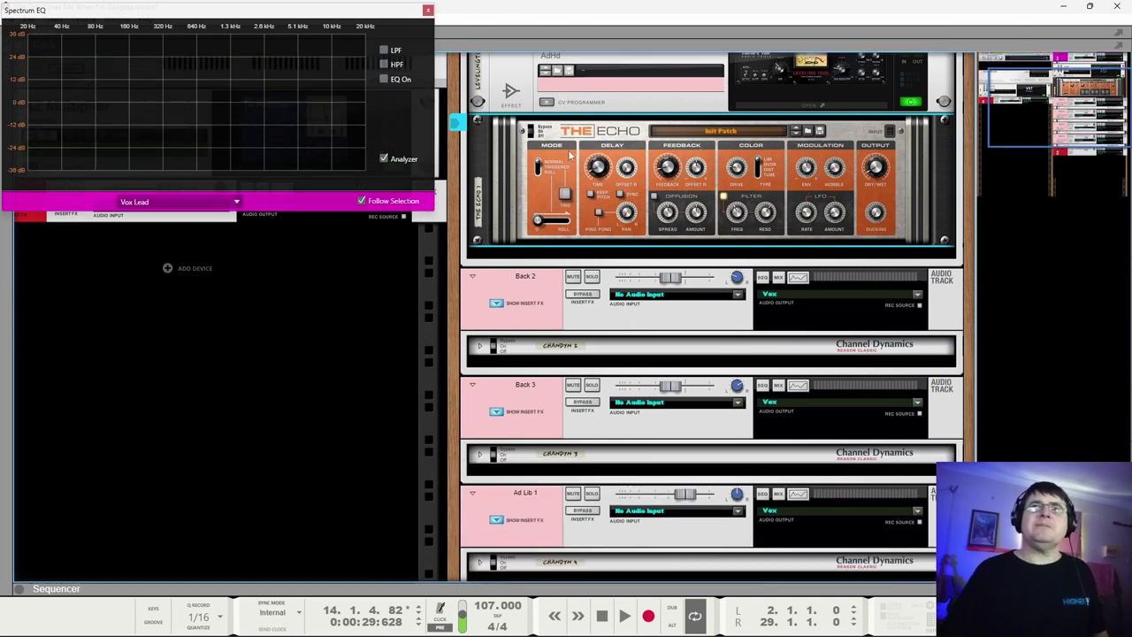
pyautogui.scroll(6, 560, 168)
pyautogui.scroll(2, 560, 168)
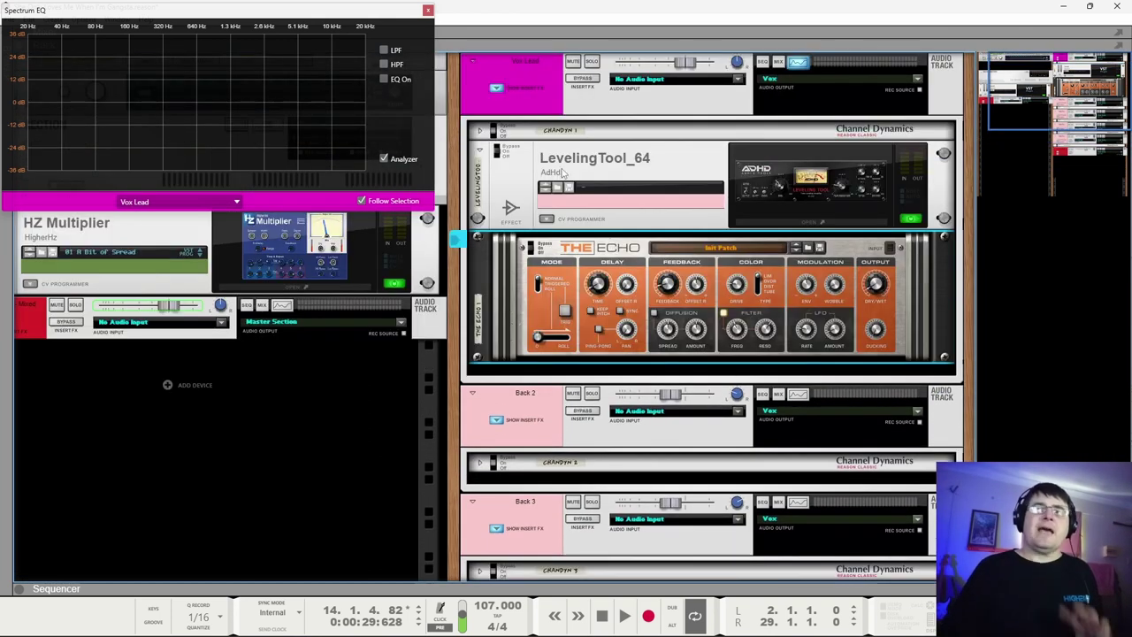
# Turn on the Vox Lead channel EQ, play the vocal soloed and set a high-pass filter at 87.7 Hz.
pyautogui.click(384, 80)
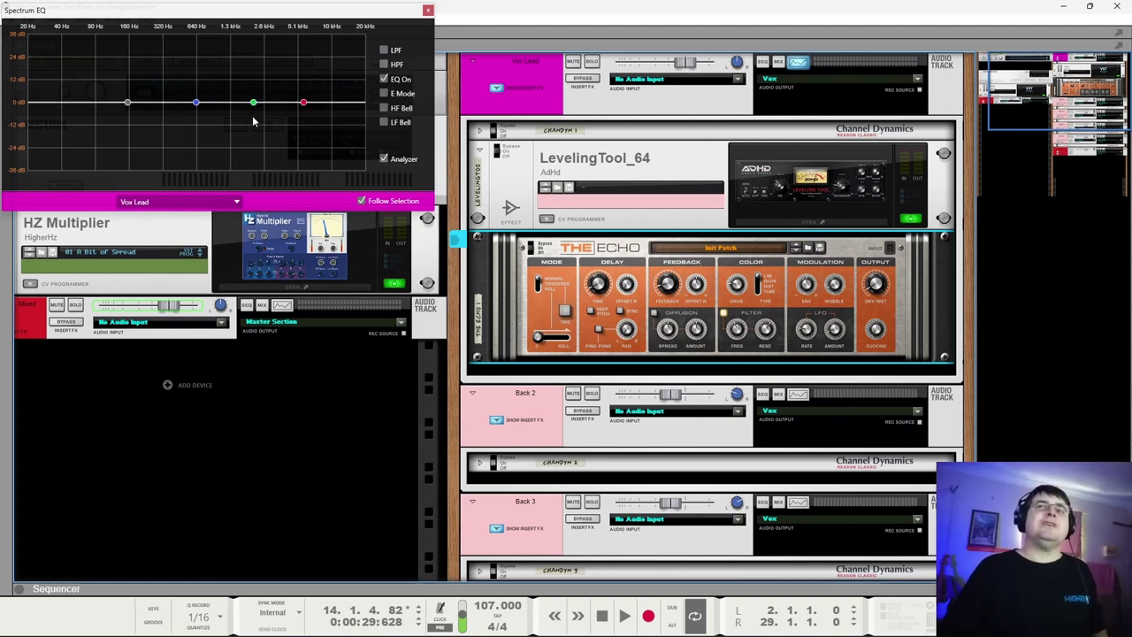
pyautogui.press('space')
pyautogui.press('s')
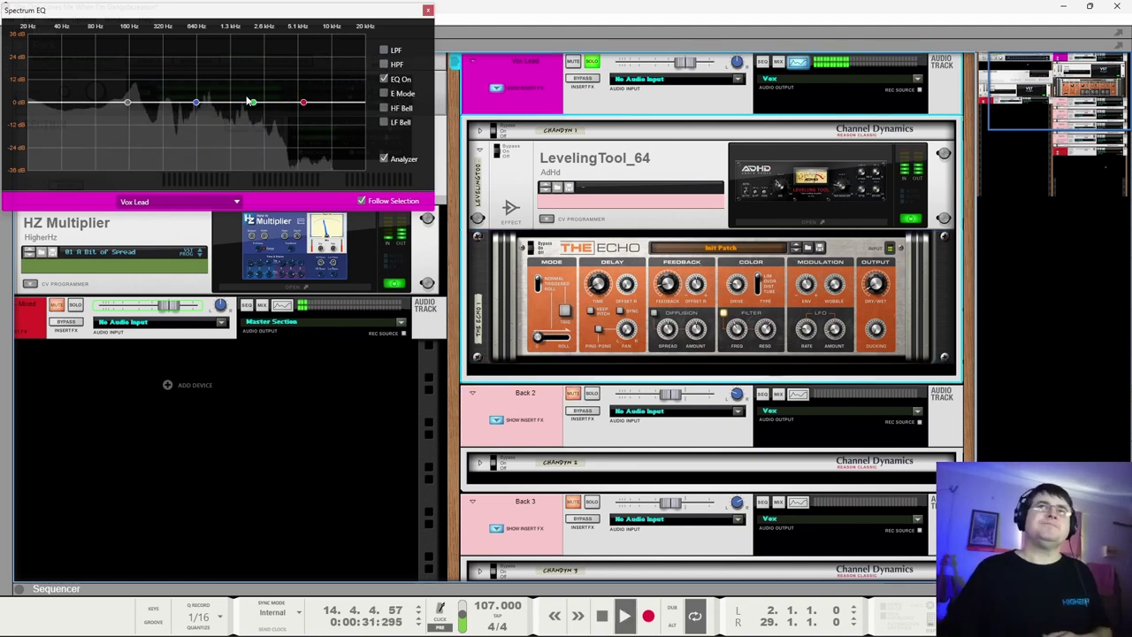
pyautogui.moveTo(127, 103); pyautogui.dragTo(95, 107)
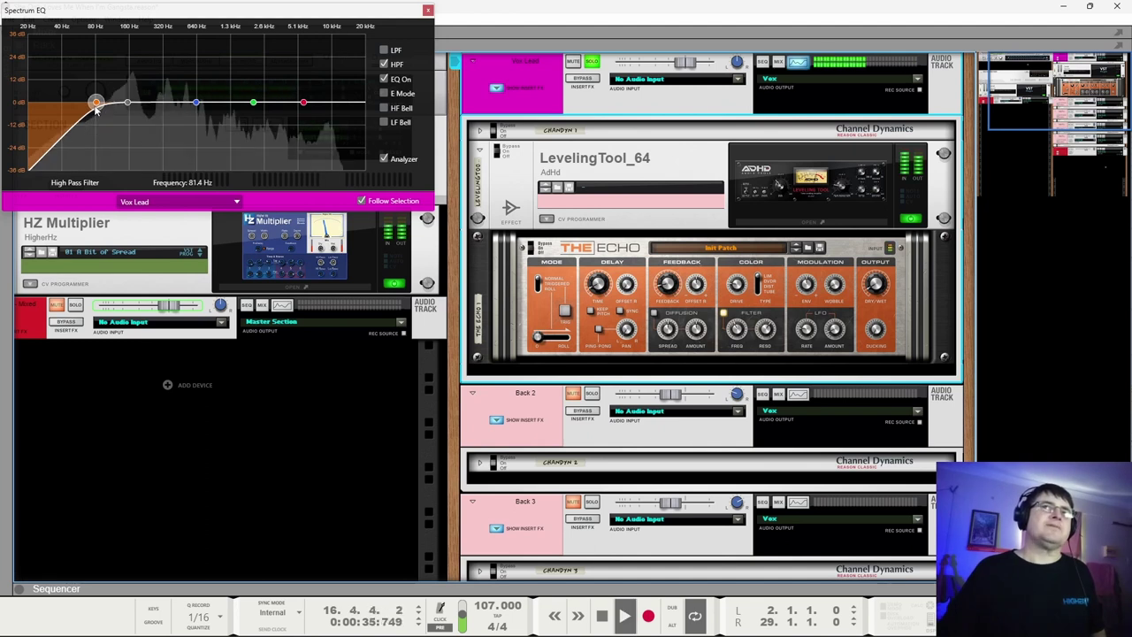
pyautogui.moveTo(95, 107)
pyautogui.mouseDown()
pyautogui.moveTo(31, 103)
pyautogui.moveTo(110, 113)
pyautogui.mouseUp()
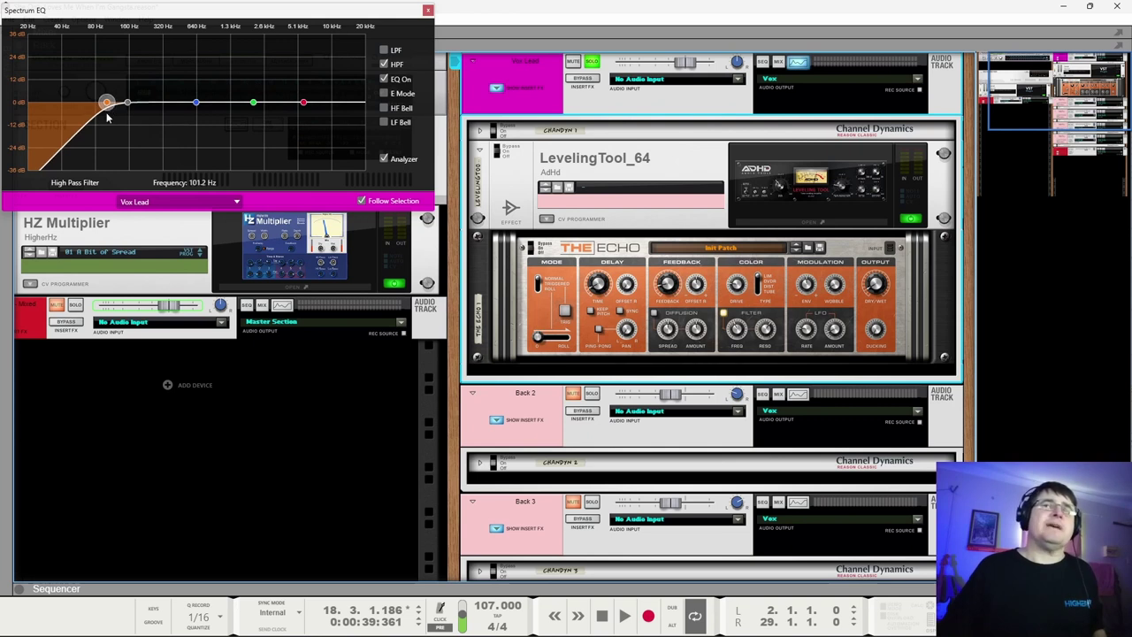
pyautogui.moveTo(106, 105); pyautogui.dragTo(101, 109)
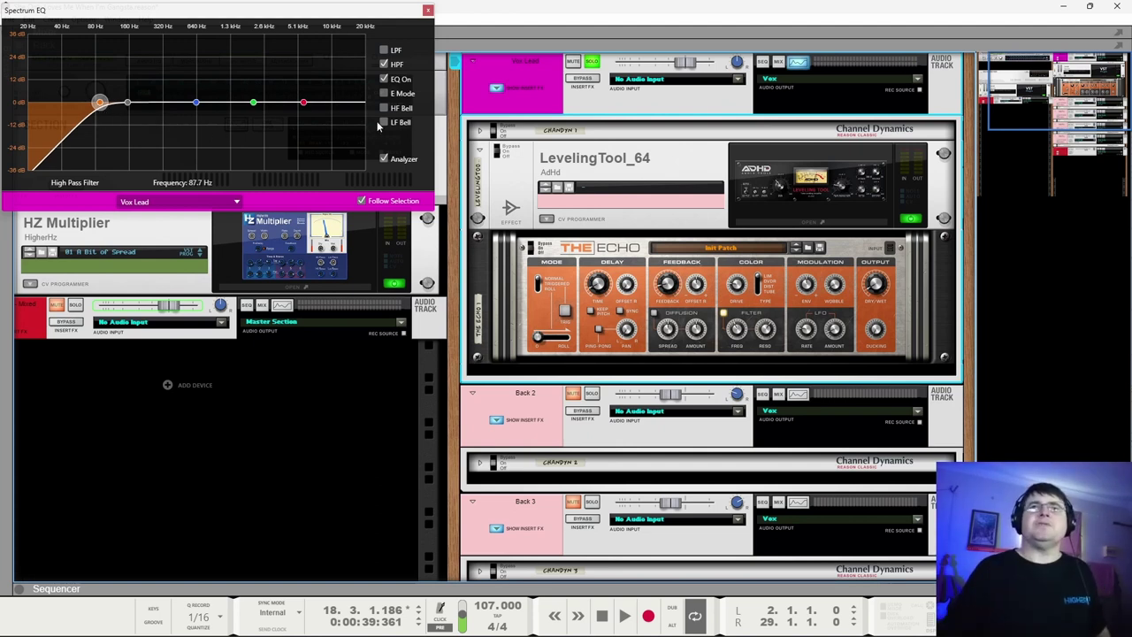
# Enable E Mode and cut the low mids of Vox Lead by 2.22 dB at 342.8 Hz during playback.
pyautogui.press('space')
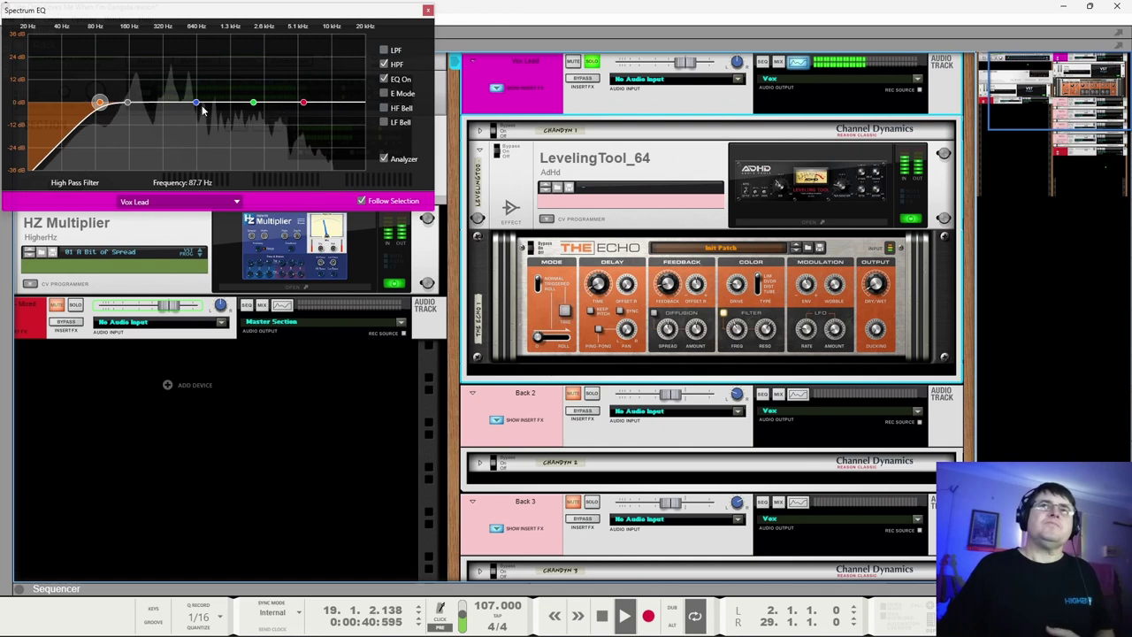
pyautogui.click(383, 92)
pyautogui.moveTo(195, 103); pyautogui.dragTo(169, 111)
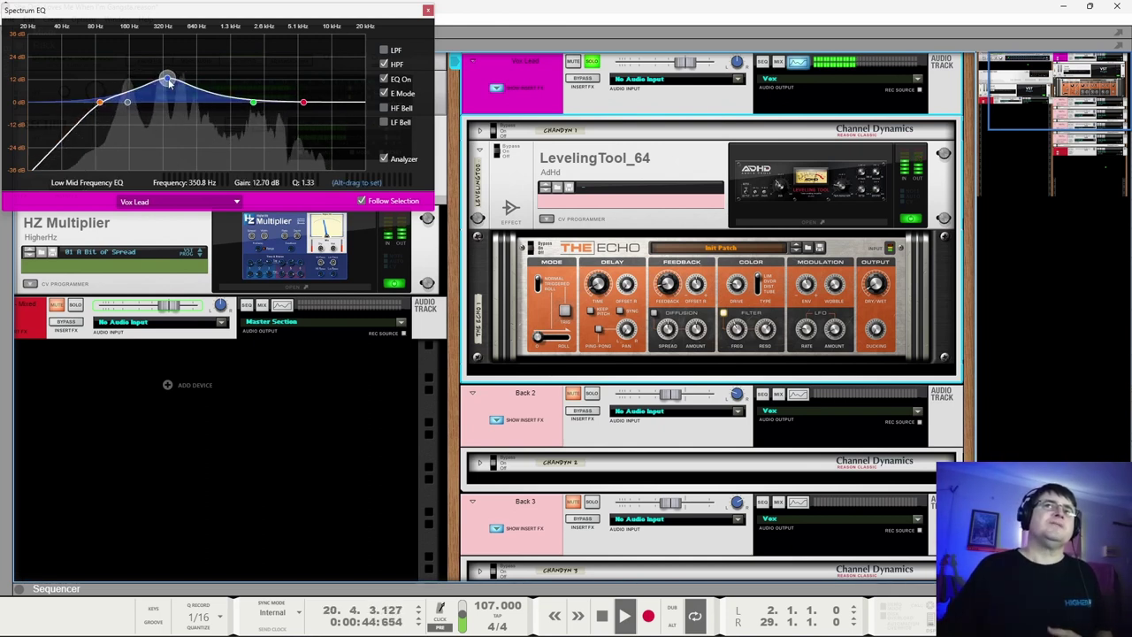
pyautogui.press('space')
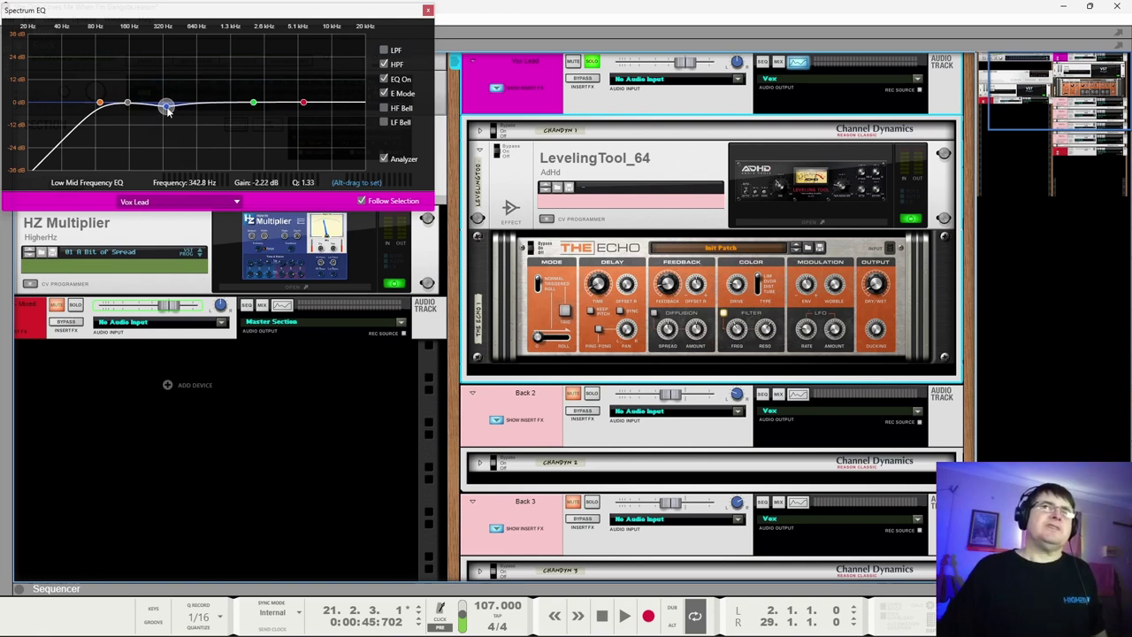
# Boost Vox Lead's high mids by 3.17 dB at 2.88 kHz and its high frequencies by 1.90 dB at 5.53 kHz.
pyautogui.press('space')
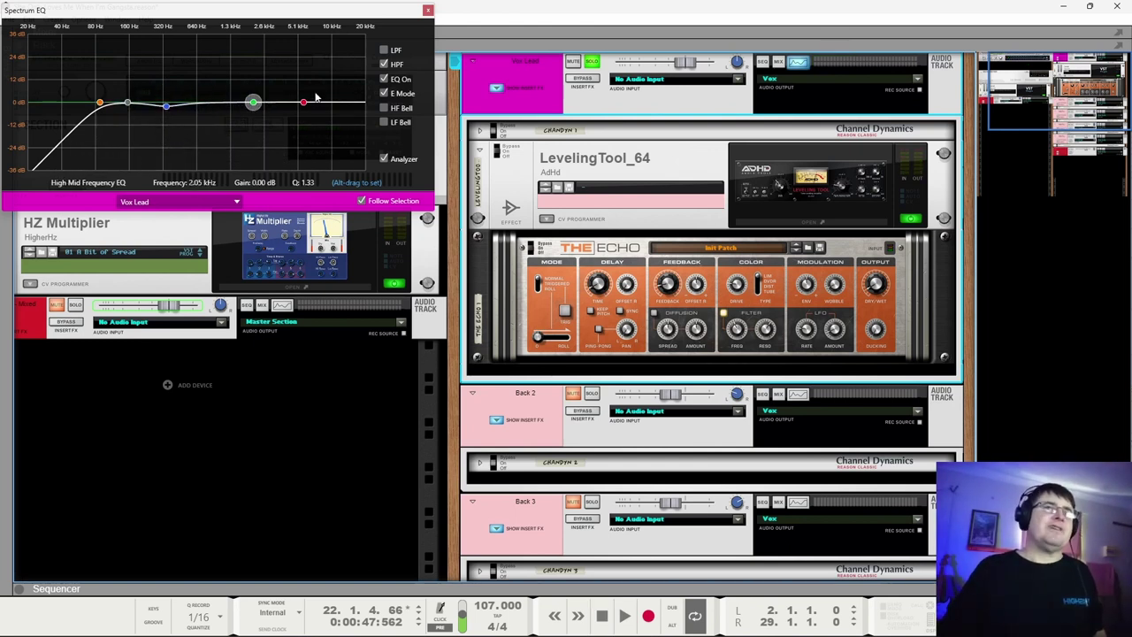
pyautogui.press('space')
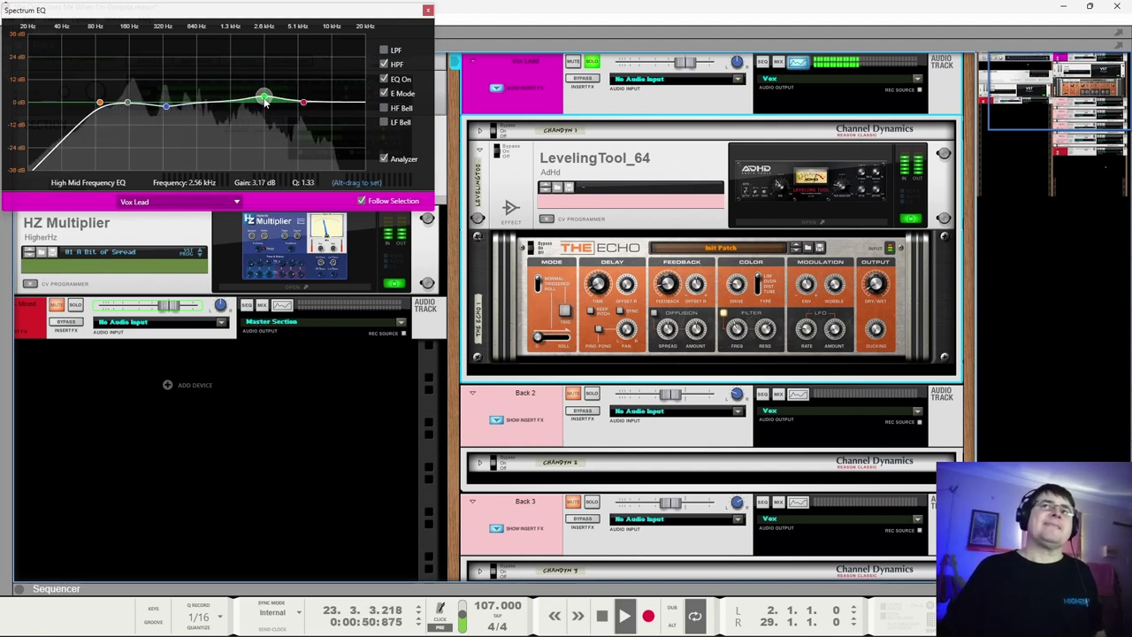
pyautogui.moveTo(281, 93); pyautogui.dragTo(234, 93)
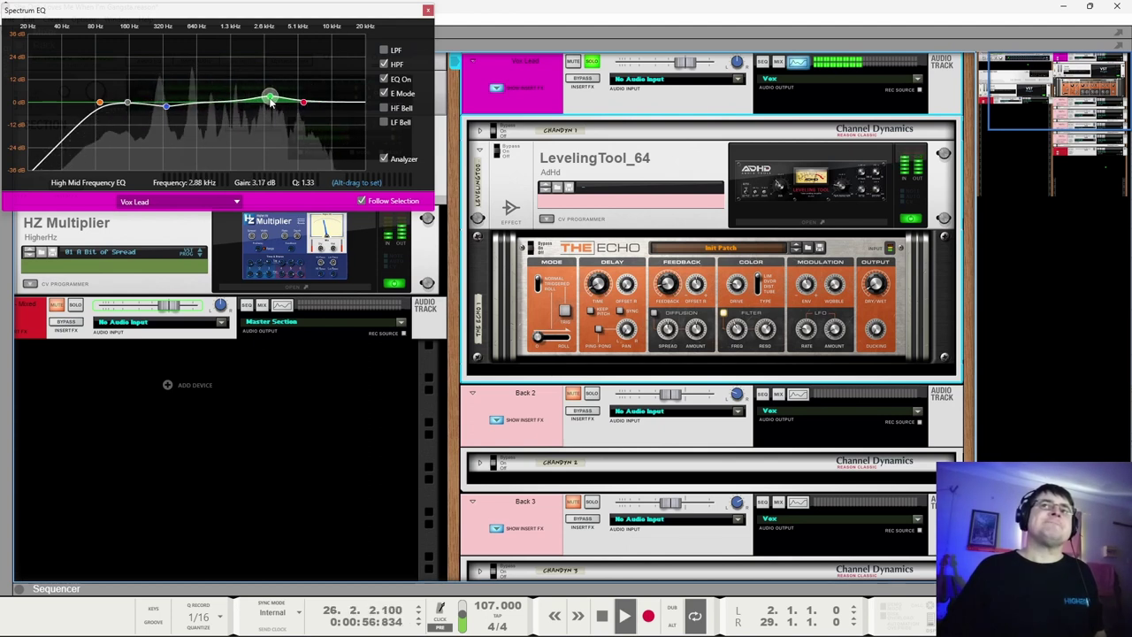
pyautogui.moveTo(301, 102); pyautogui.dragTo(302, 98)
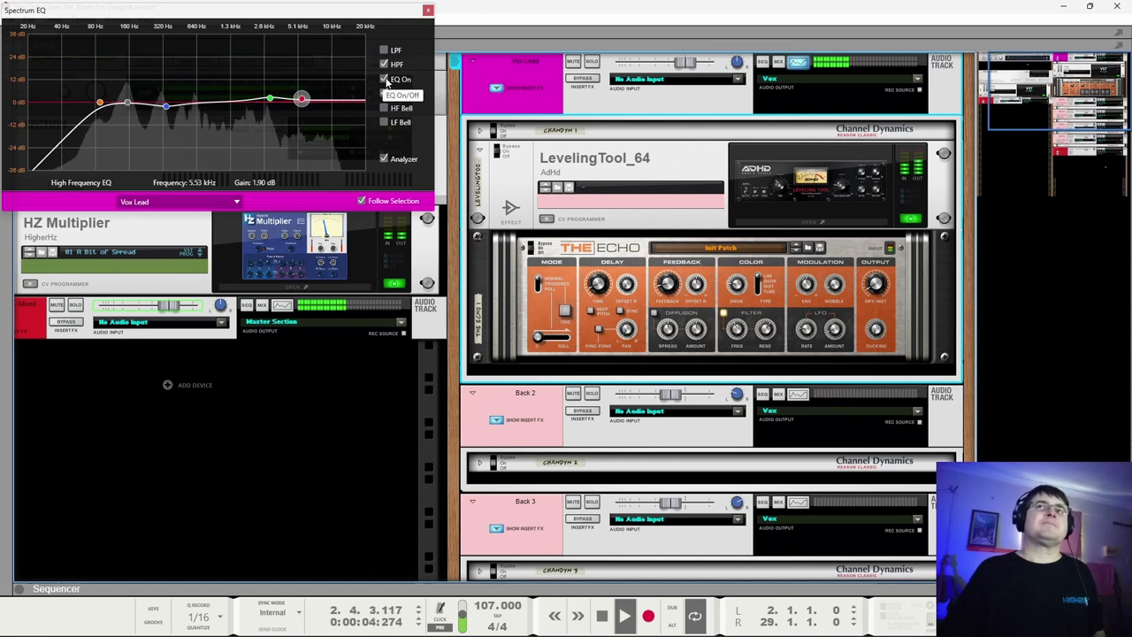
# Compare Vox Lead with its EQ bypassed and enabled while the full mix plays.
pyautogui.click(384, 79)
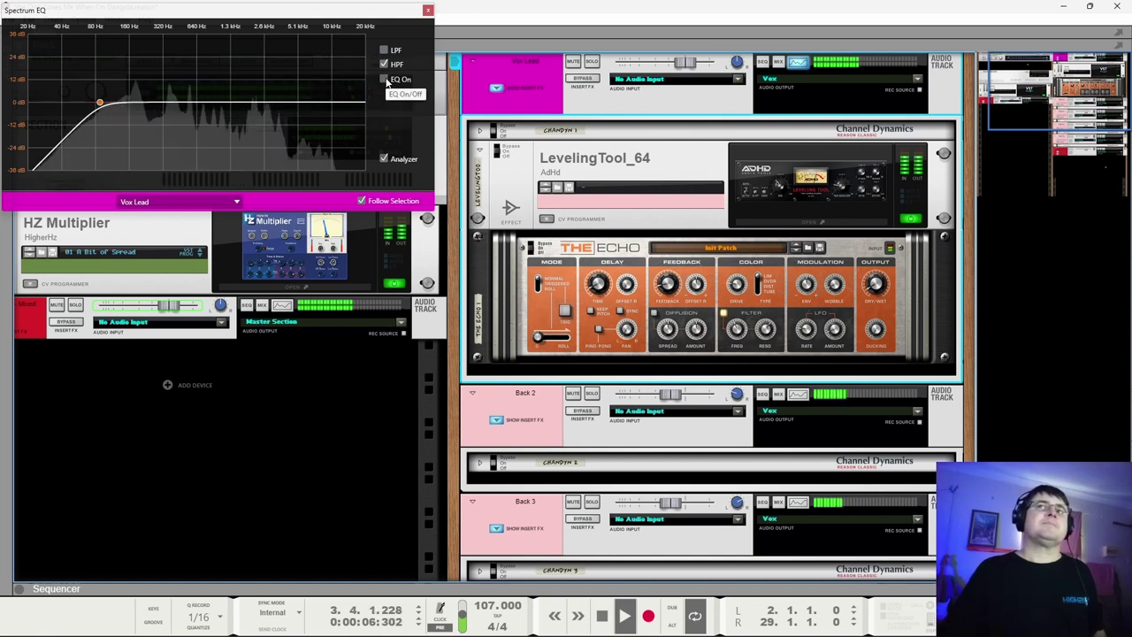
pyautogui.click(384, 79)
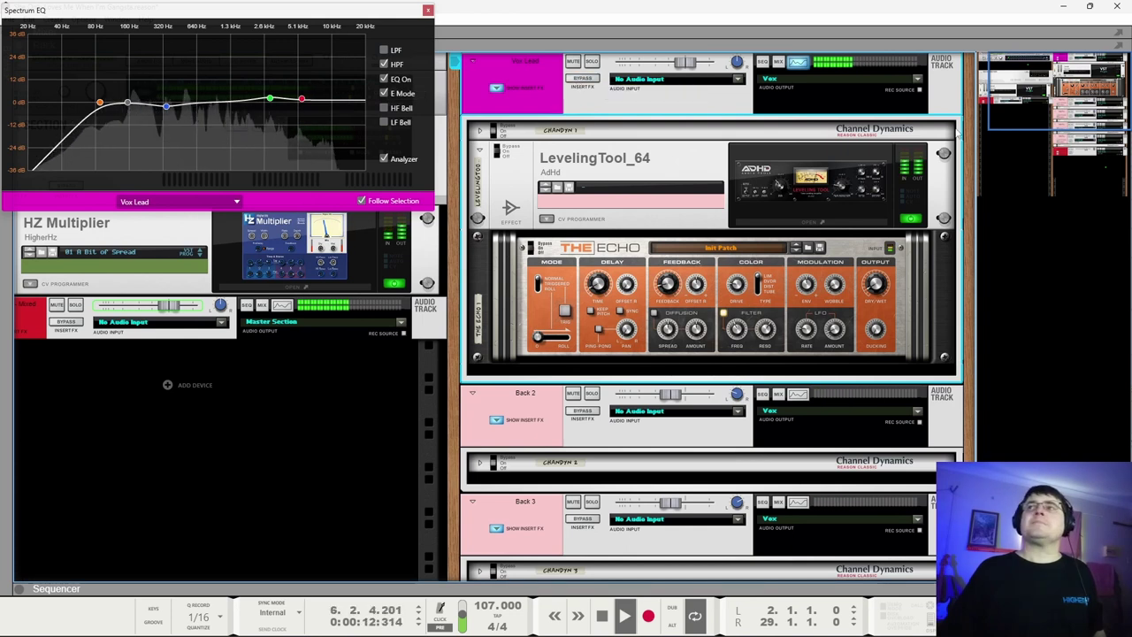
pyautogui.scroll(-1, 1081, 104)
pyautogui.scroll(1, 1081, 104)
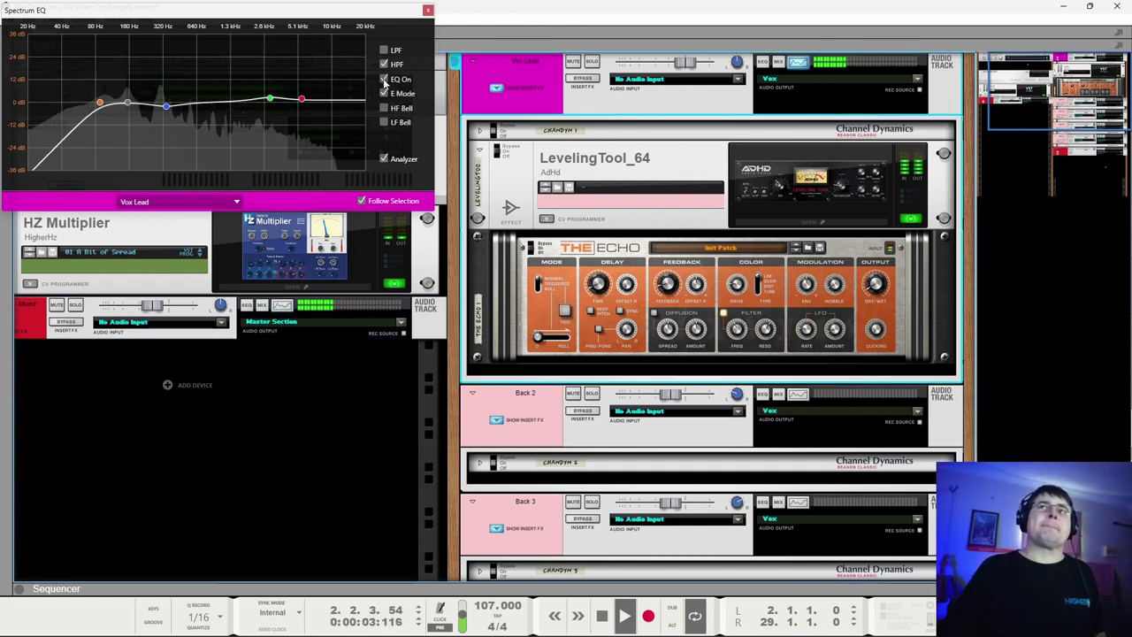
pyautogui.click(384, 79)
pyautogui.click(383, 79)
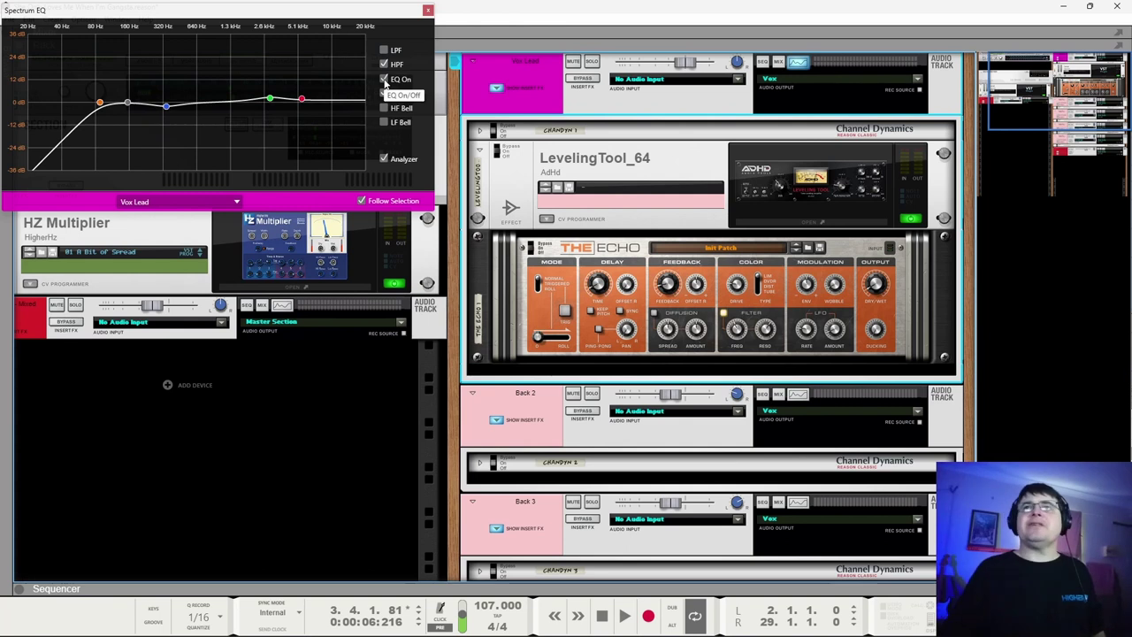
# In the mixer, raise the Back 2 and Back 3 faders to Vox Lead's level and play only those two backing vocals soloed.
pyautogui.scroll(-5, 557, 376)
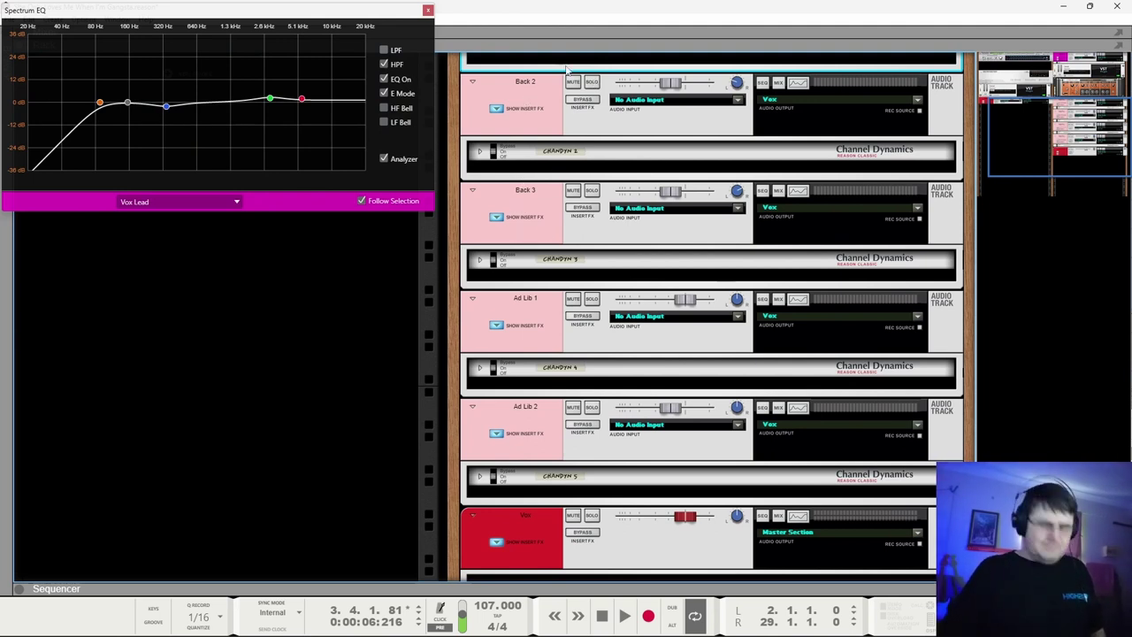
pyautogui.press('F5')
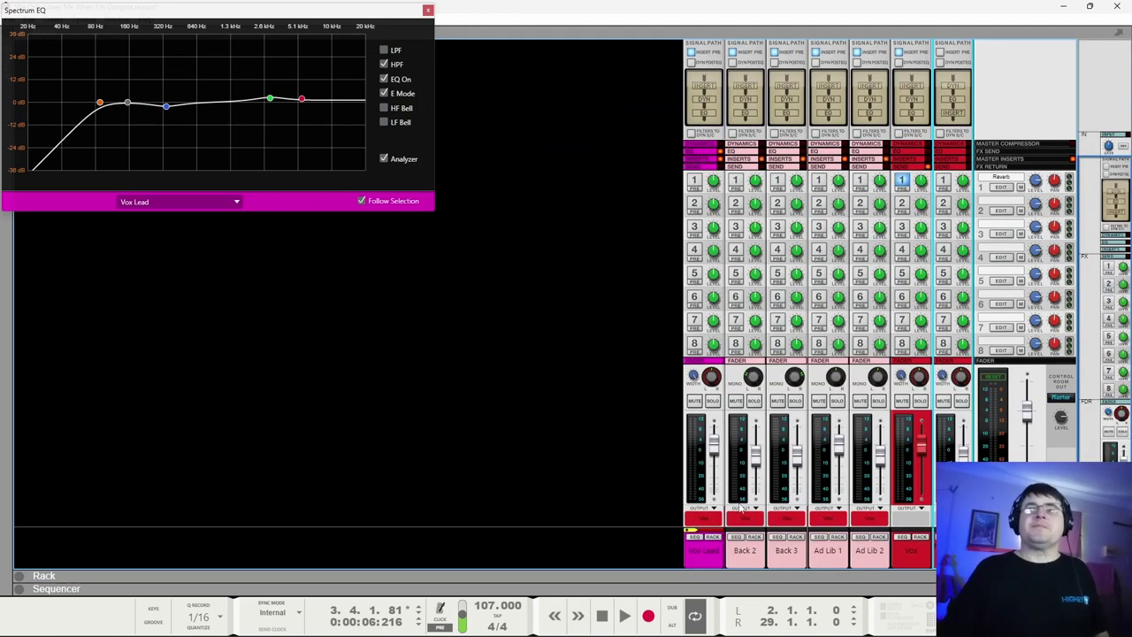
pyautogui.click(699, 402)
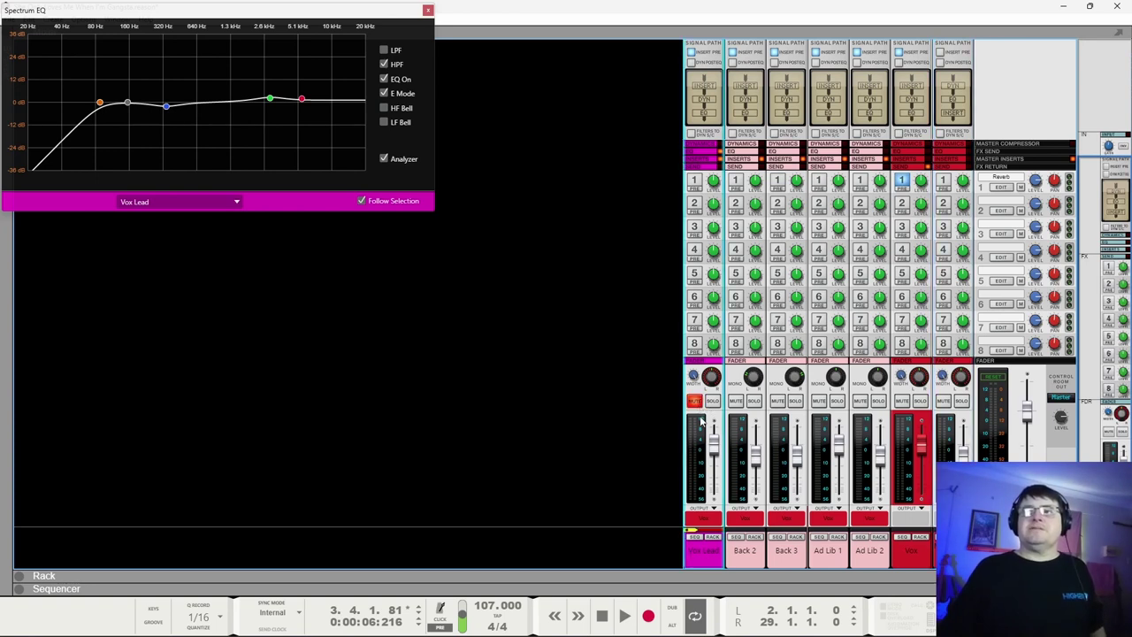
pyautogui.click(796, 451)
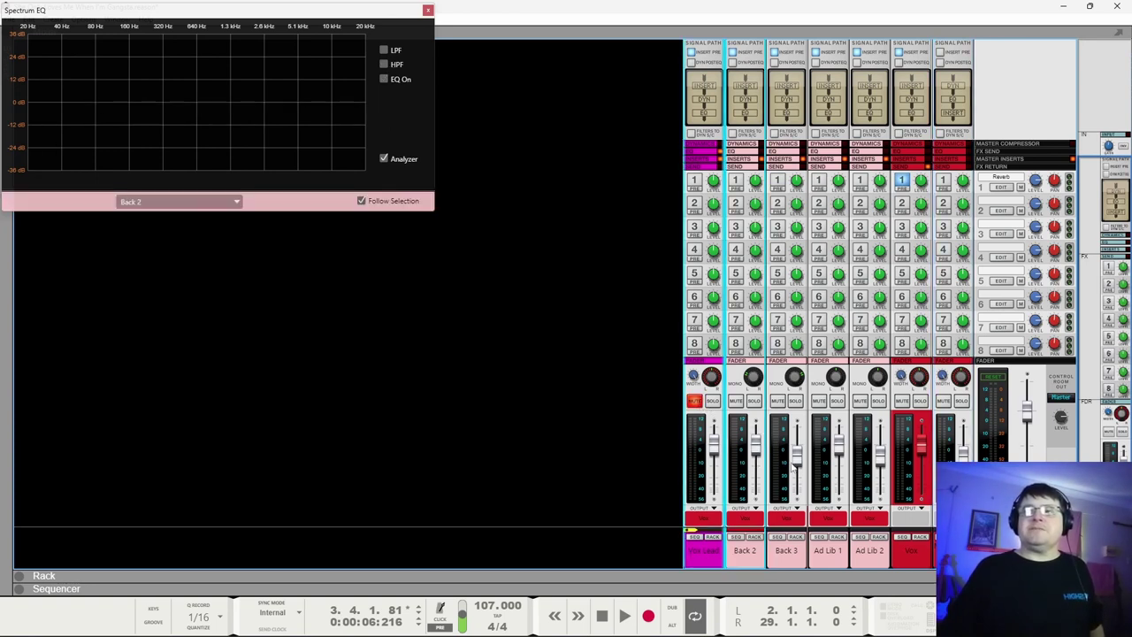
pyautogui.click(753, 401)
pyautogui.press('space')
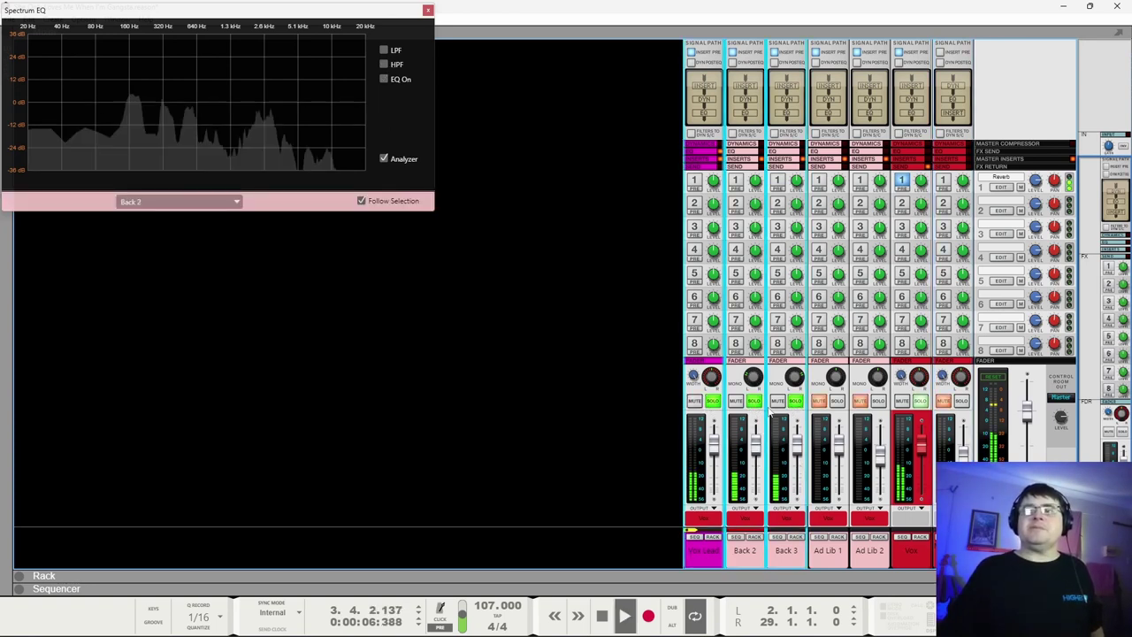
pyautogui.click(734, 550)
pyautogui.click(714, 403)
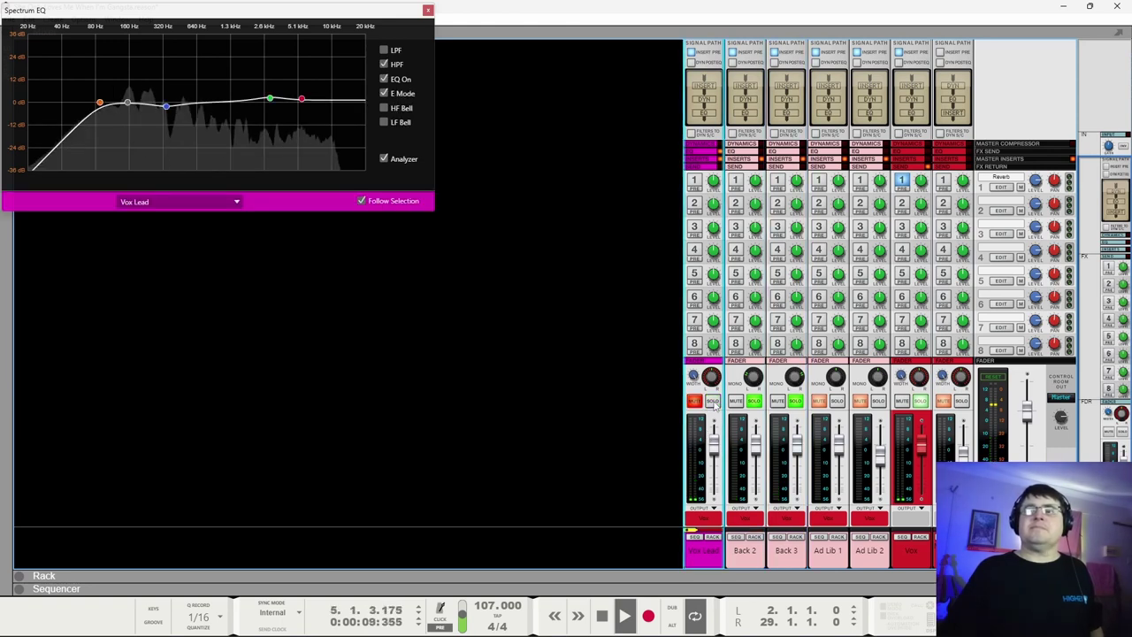
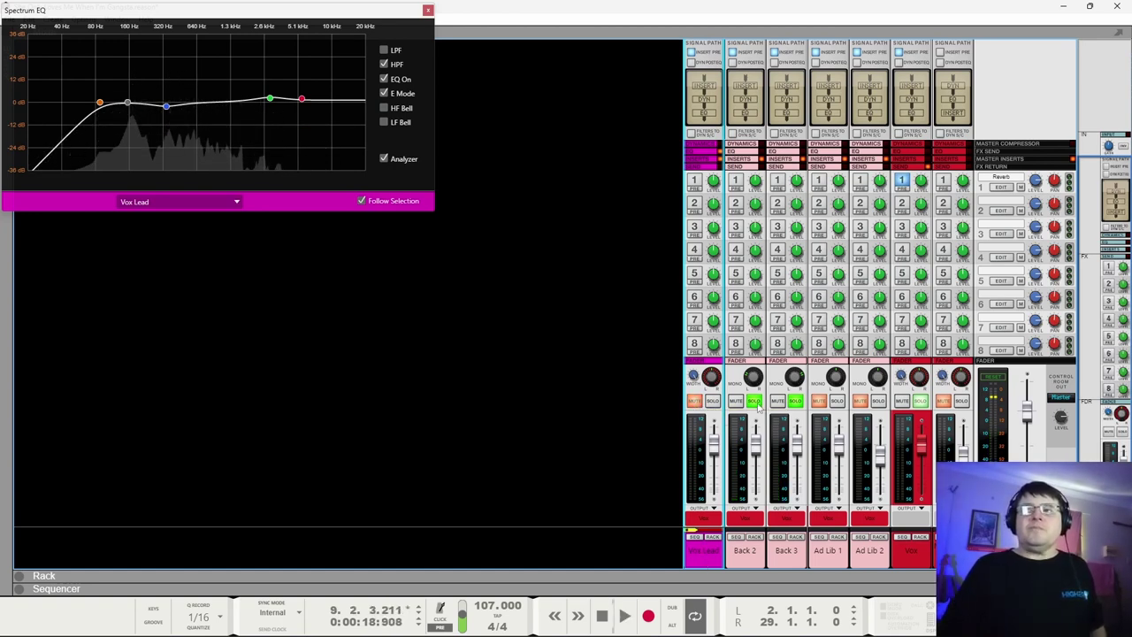
# Select the Back 2 and Back 3 channels together and route them to a new bus.
pyautogui.click(754, 552)
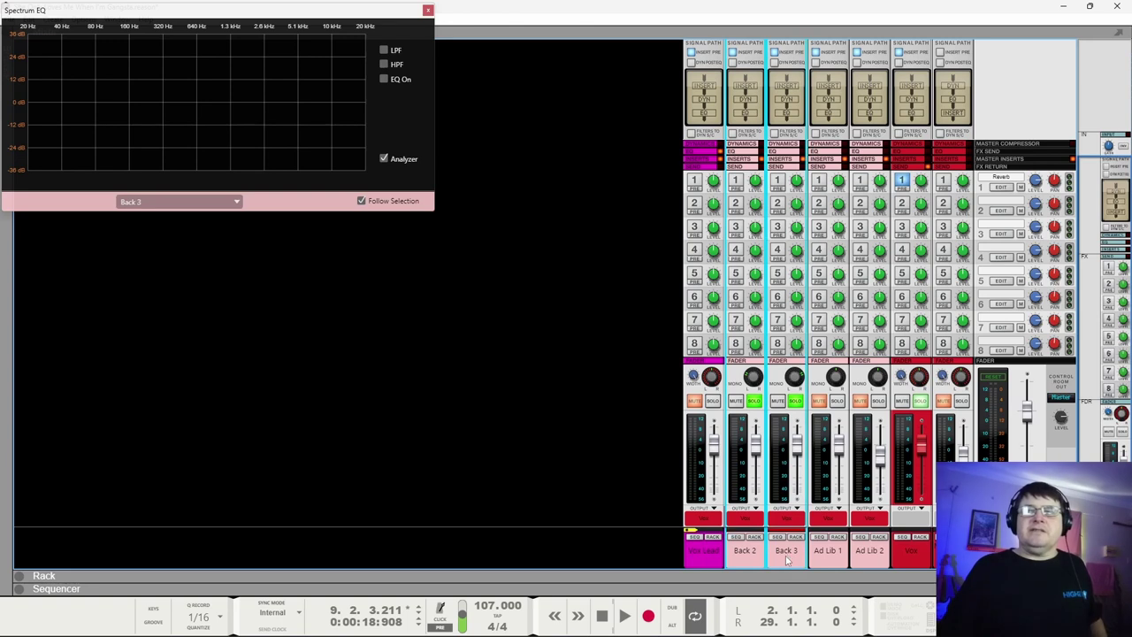
pyautogui.rightClick(786, 557)
pyautogui.moveTo(850, 478)
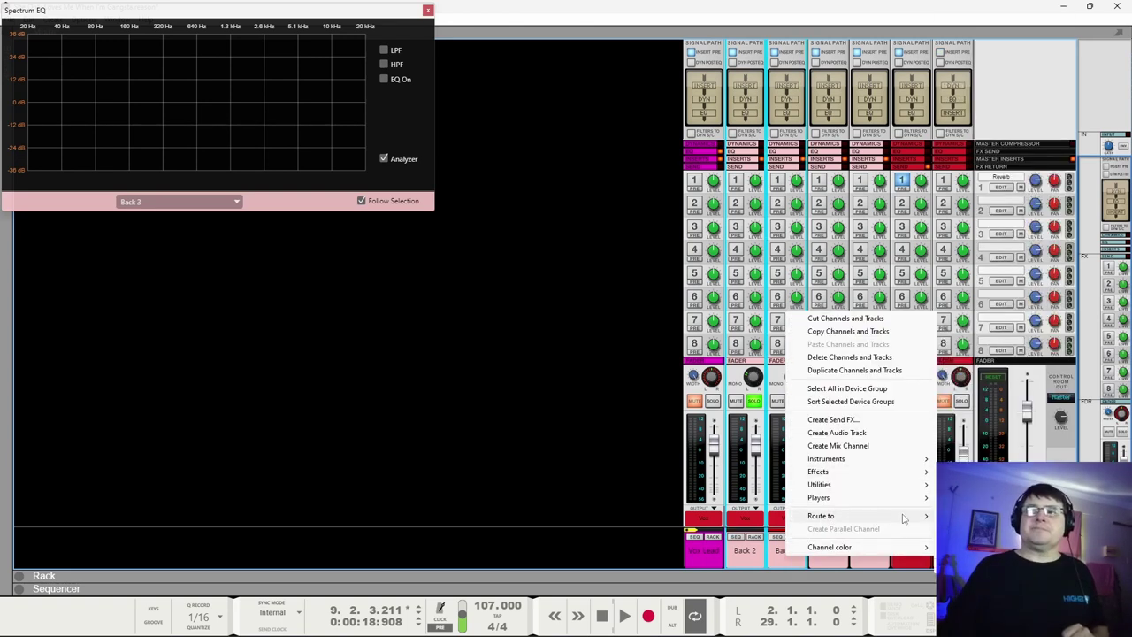
pyautogui.click(782, 551)
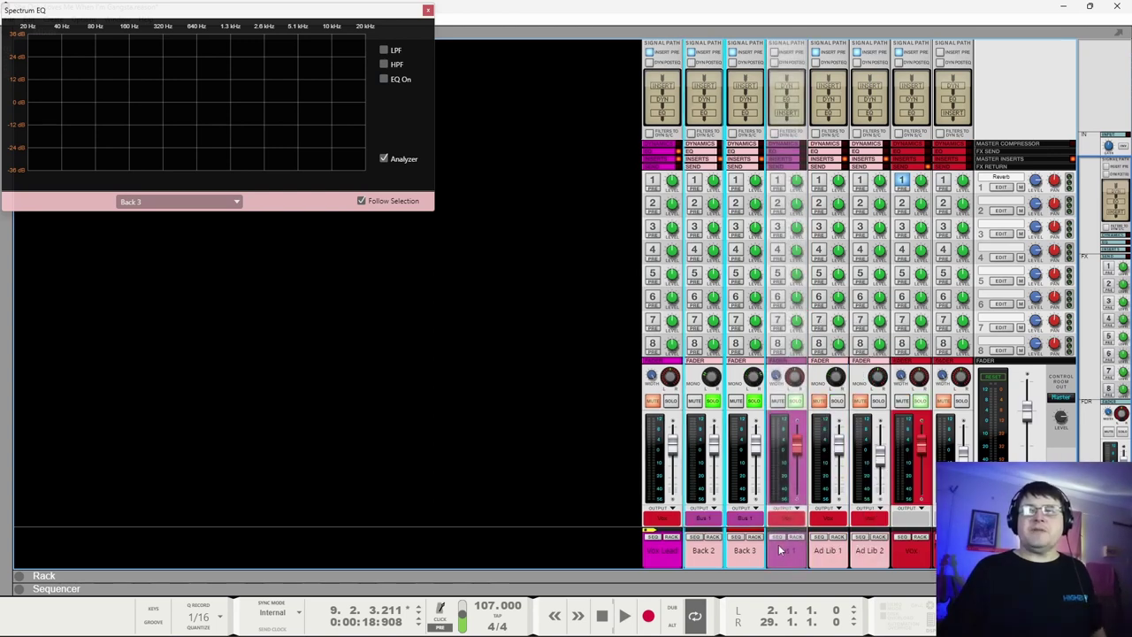
# Color the new backing-vocal bus Lemon and rename it B Vox.
pyautogui.rightClick(782, 552)
pyautogui.moveTo(827, 537)
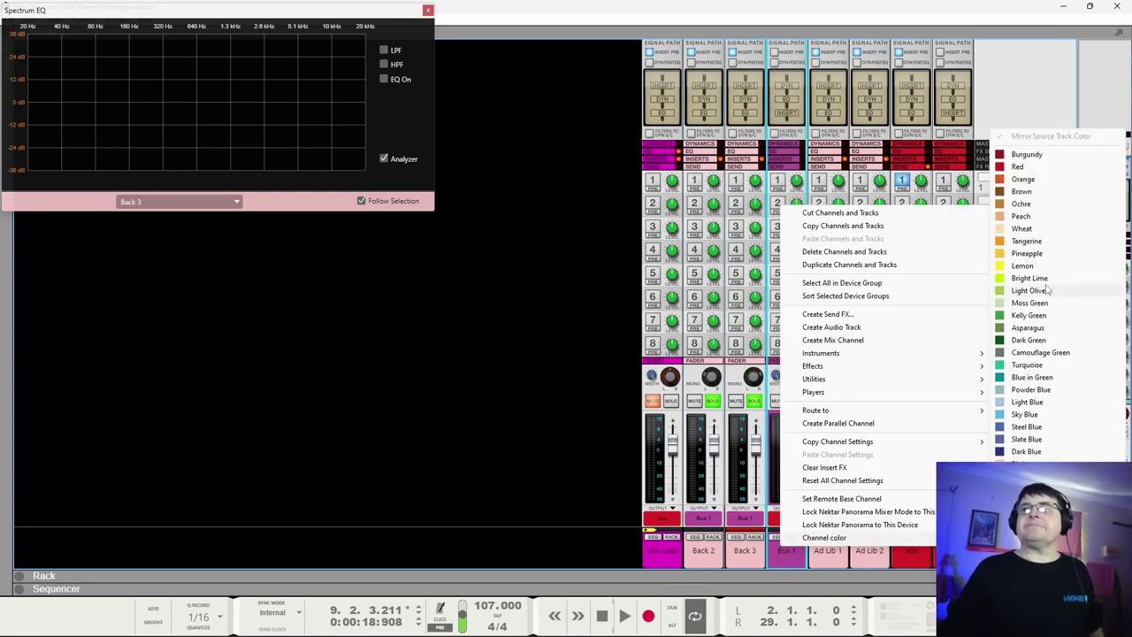
pyautogui.click(1011, 267)
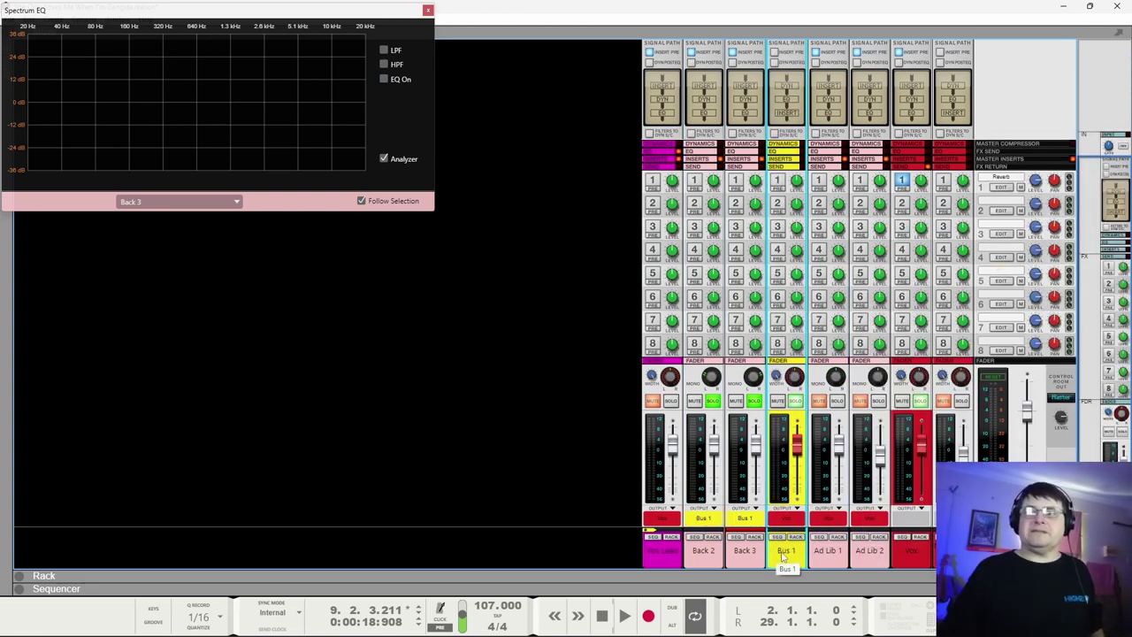
pyautogui.doubleClick(782, 551)
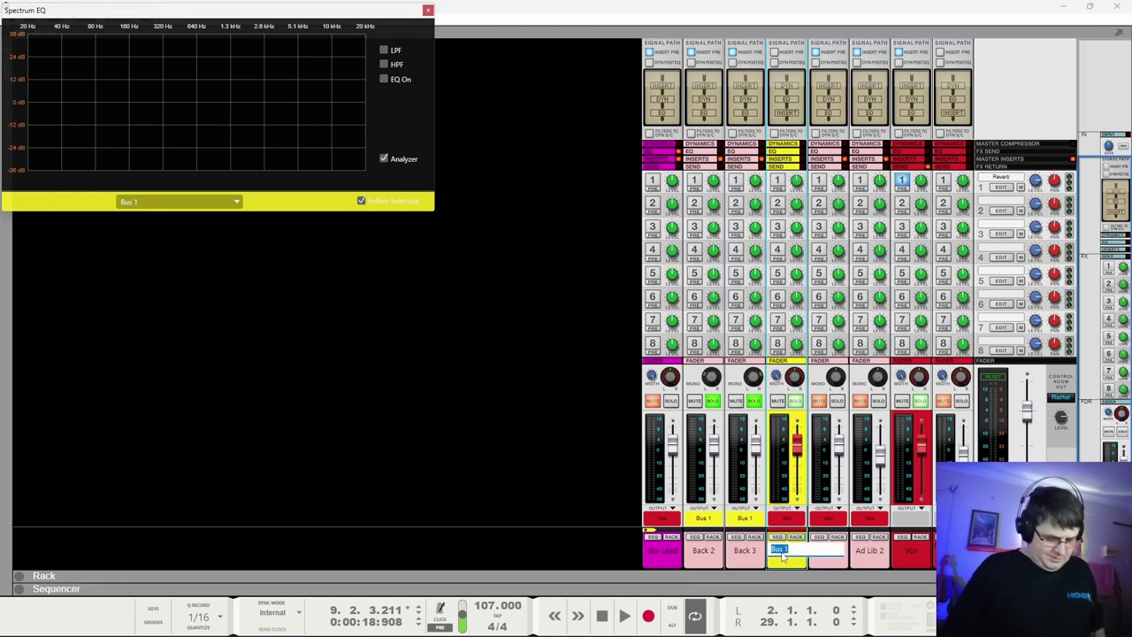
pyautogui.write('B Vox')
pyautogui.press('Return')
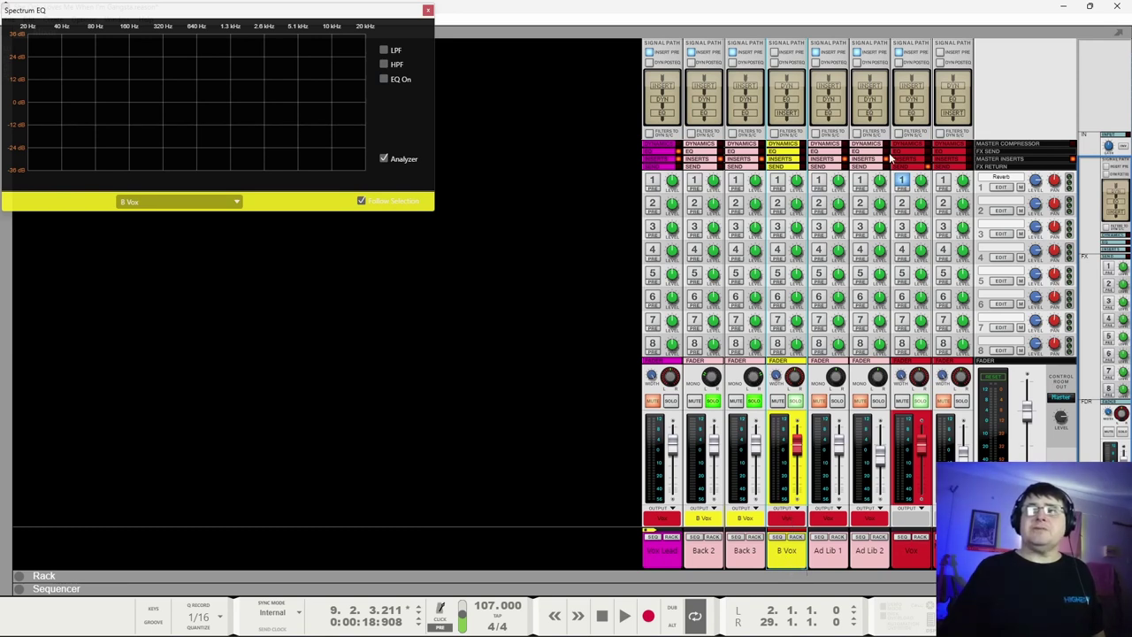
# Unsolo Back 2 and Back 3, solo the B Vox bus instead, and briefly play it.
pyautogui.click(754, 400)
pyautogui.click(711, 402)
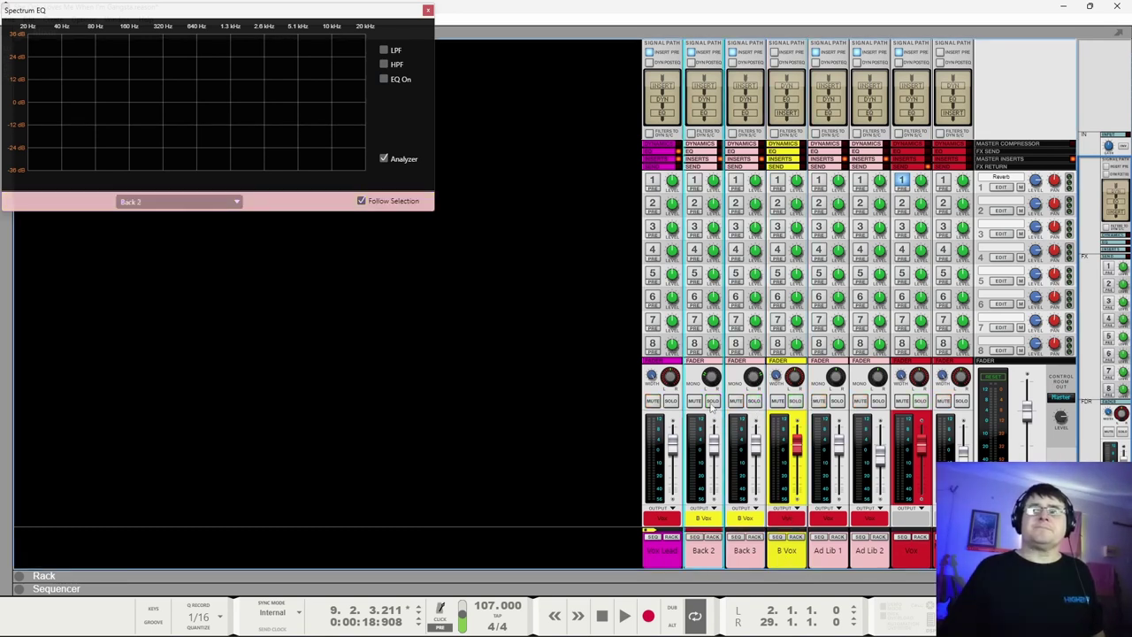
pyautogui.click(796, 402)
pyautogui.press('space')
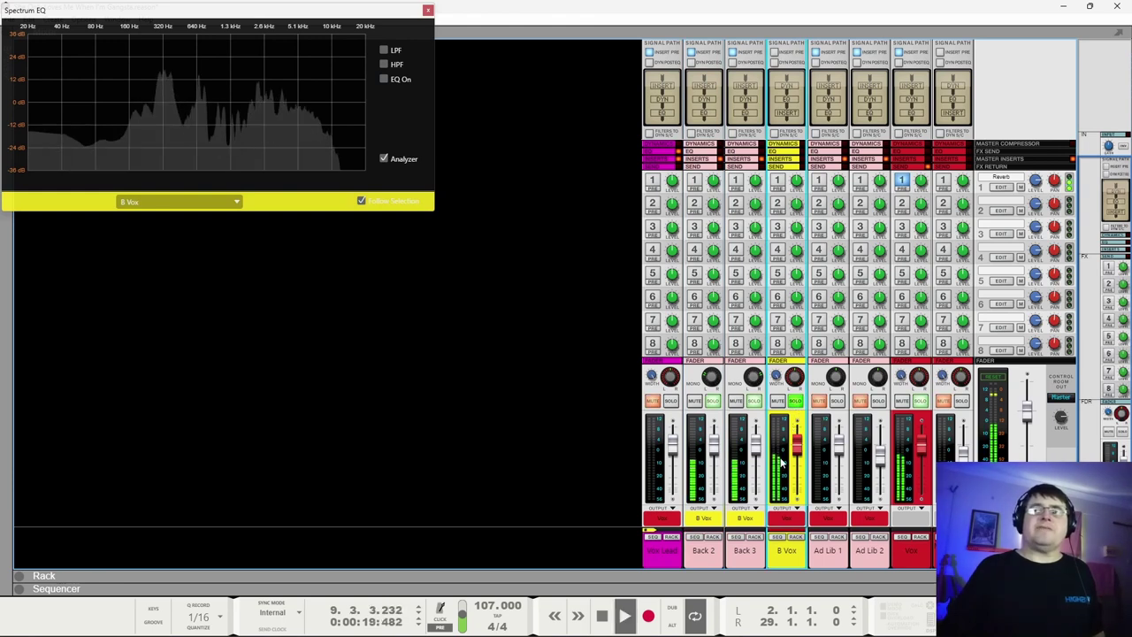
pyautogui.press('space')
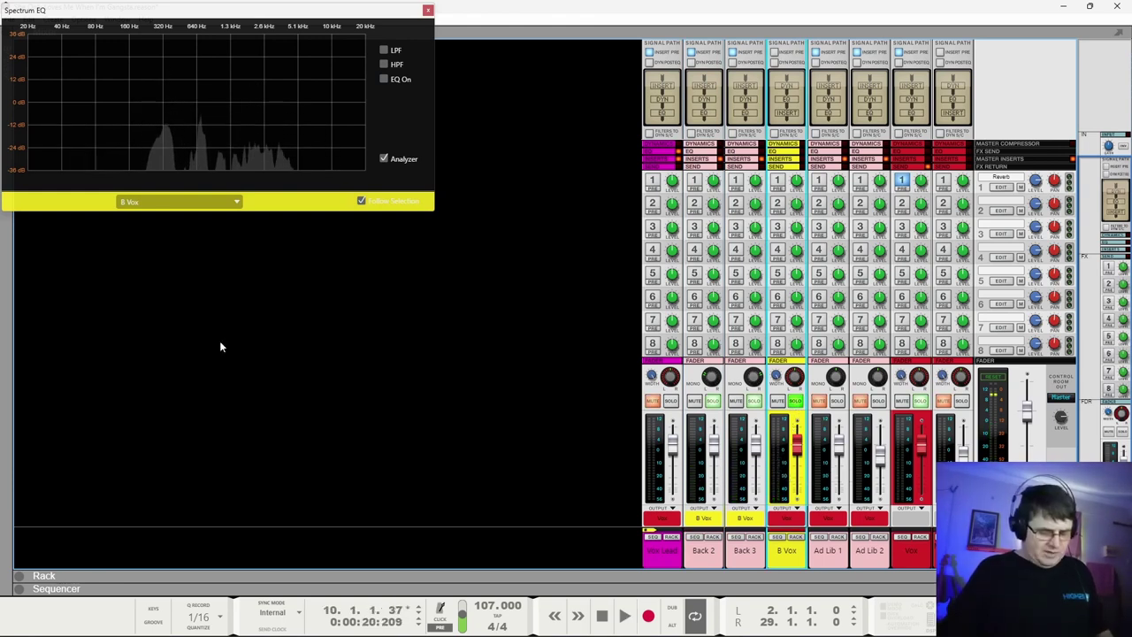
# In the rack, collapse the Back 2 and Back 3 devices and show the B Vox bus's insert effects.
pyautogui.press('F6')
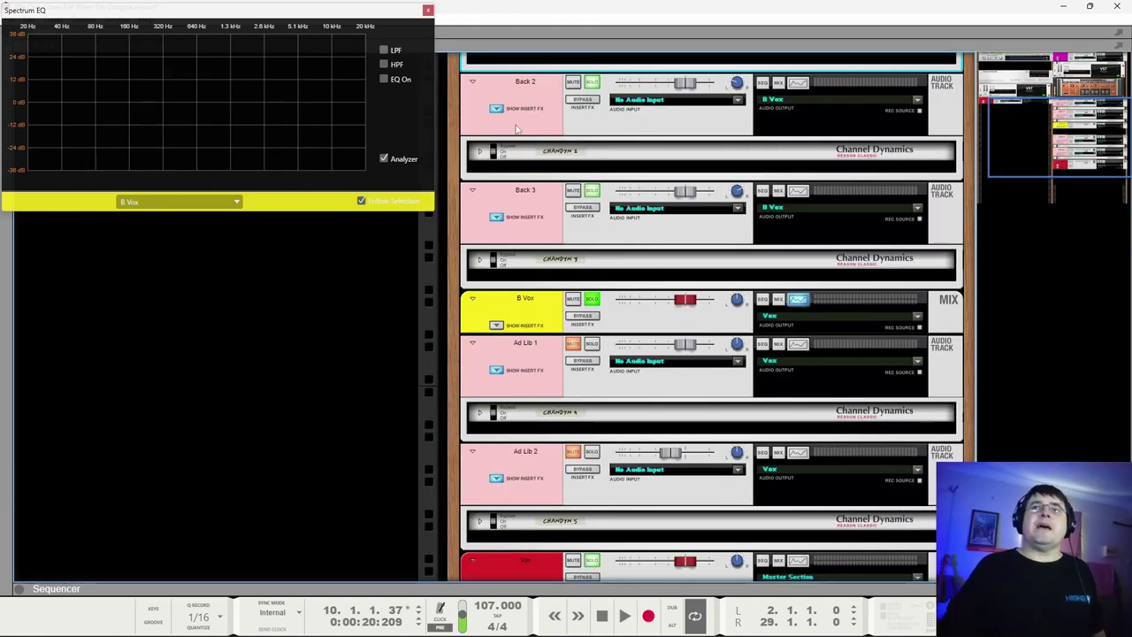
pyautogui.click(473, 81)
pyautogui.click(473, 102)
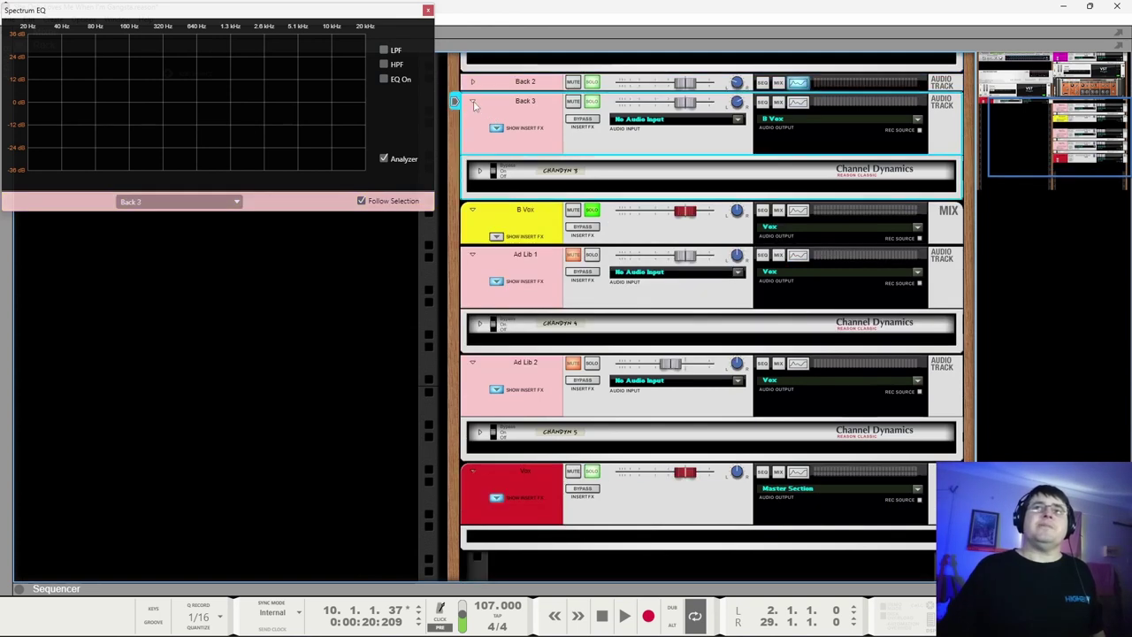
pyautogui.click(473, 120)
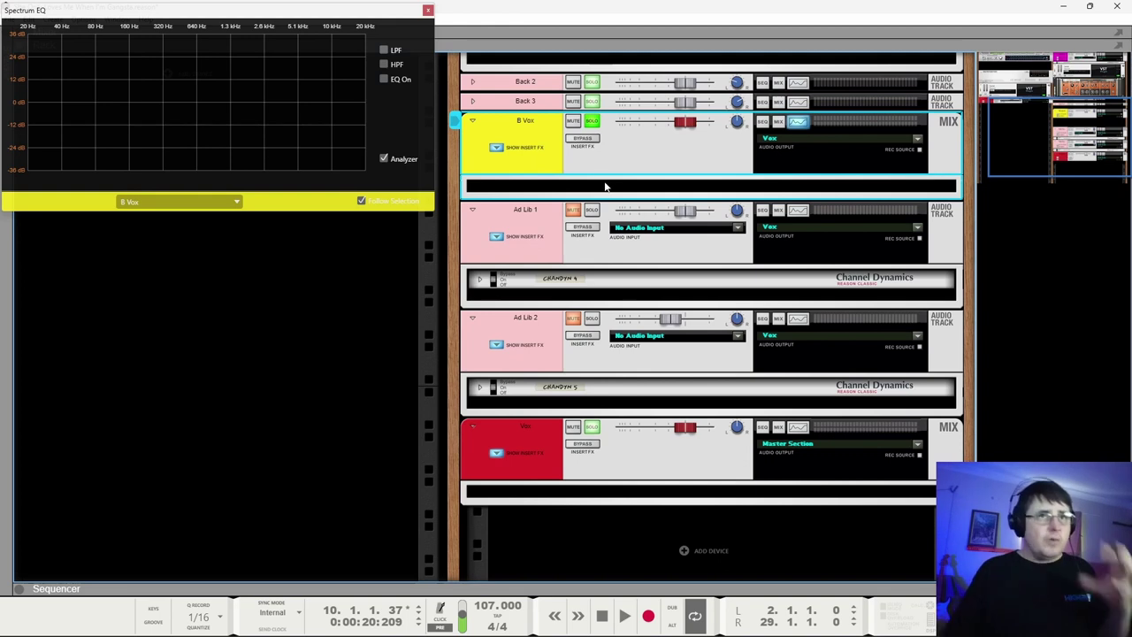
# Look over The Echo on the lead vocal and open the list of effects for the B Vox insert section.
pyautogui.scroll(4, 605, 187)
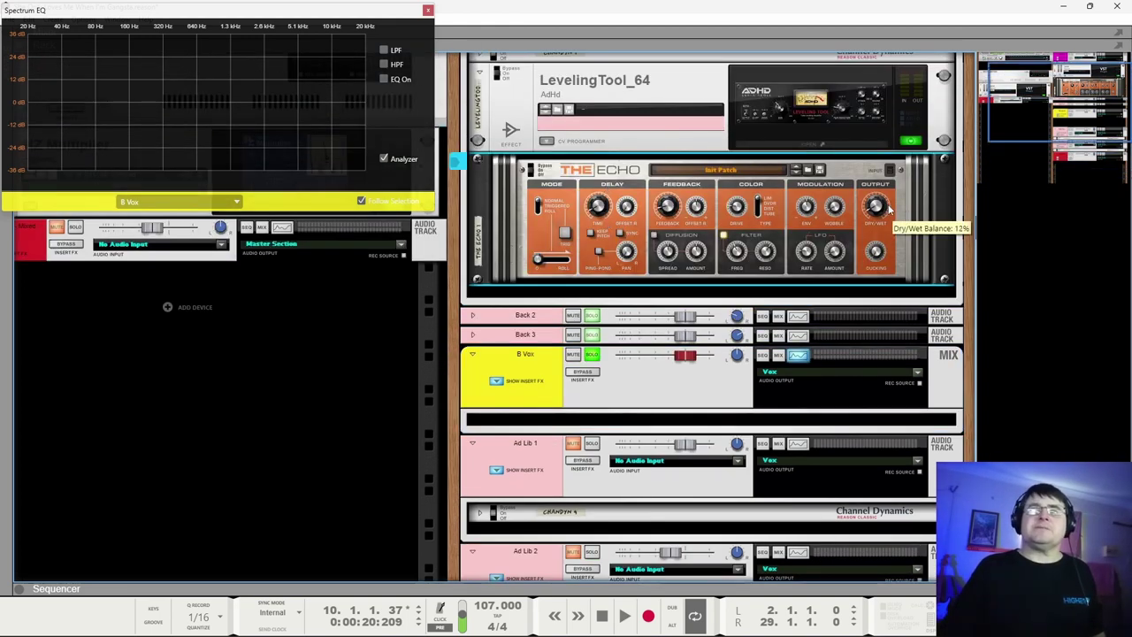
pyautogui.scroll(-4, 553, 301)
pyautogui.rightClick(551, 267)
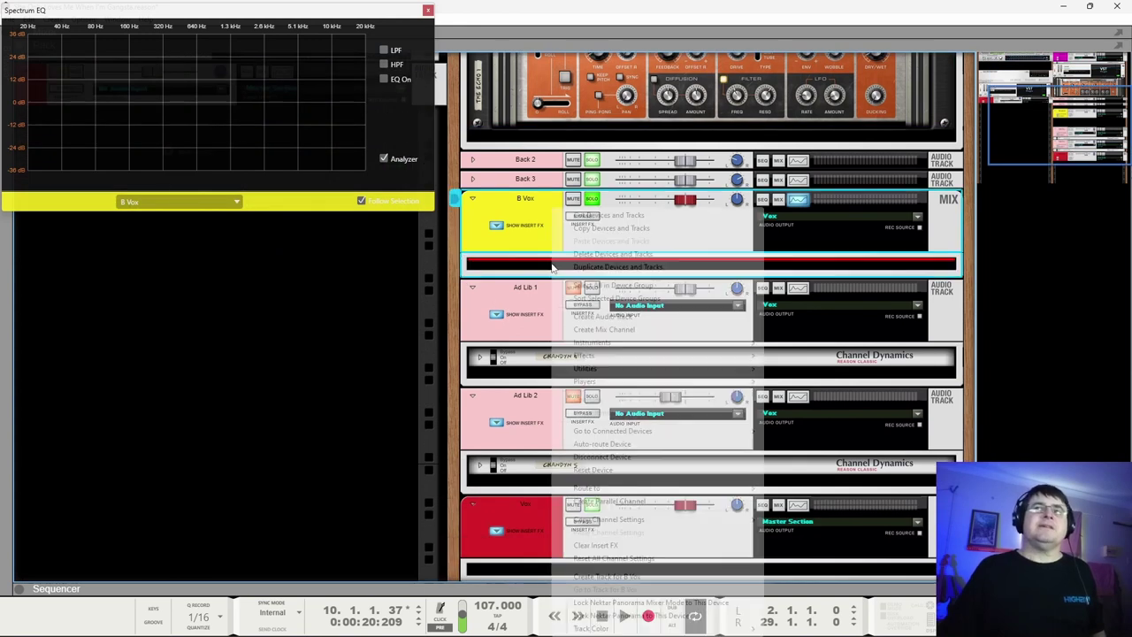
pyautogui.moveTo(684, 357)
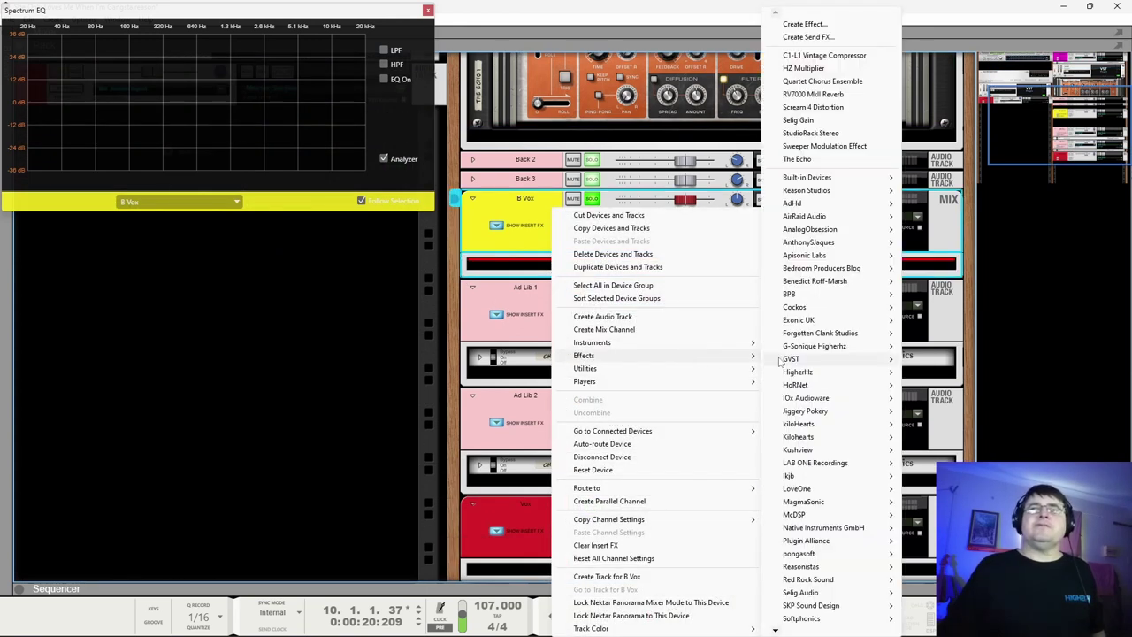
# Add the AdHd LevelingTool_64 compressor to the B Vox channel and move its window clear of the rack controls.
pyautogui.moveTo(819, 207)
pyautogui.click(929, 206)
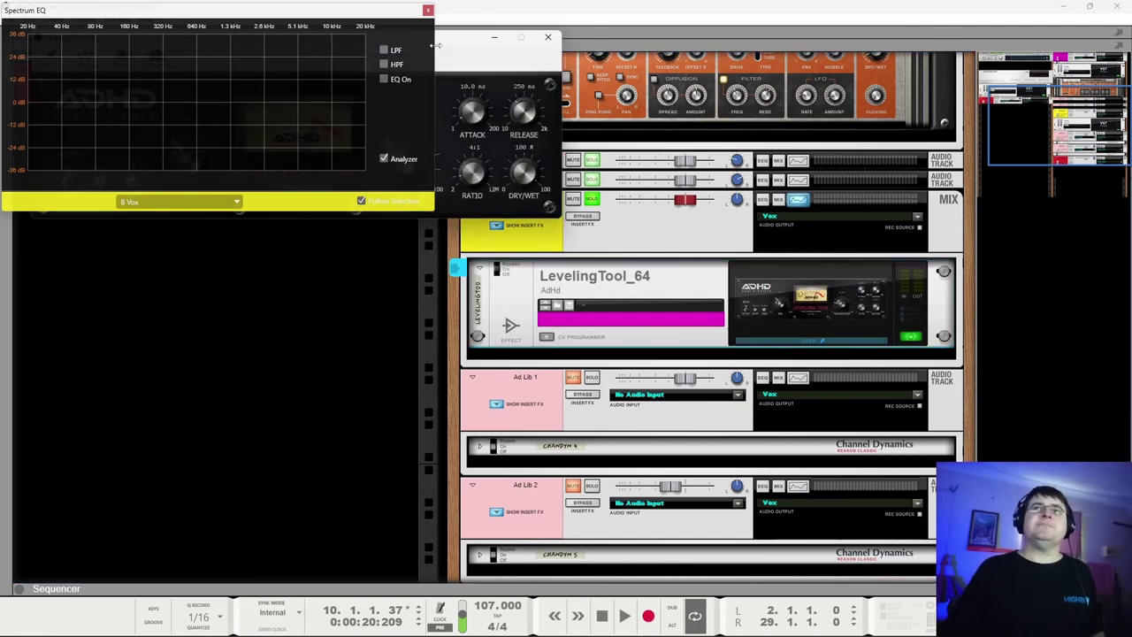
pyautogui.moveTo(464, 37); pyautogui.dragTo(447, 258)
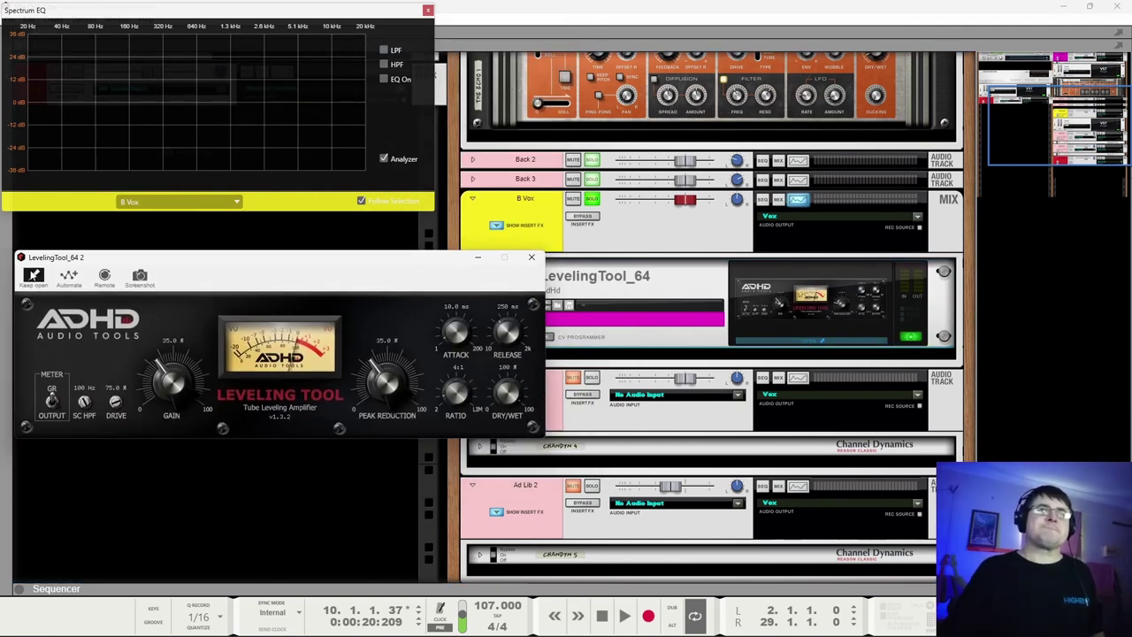
# Play the song and set the Leveling Tool's peak reduction to 73.3% and its gain to 20%.
pyautogui.press('space')
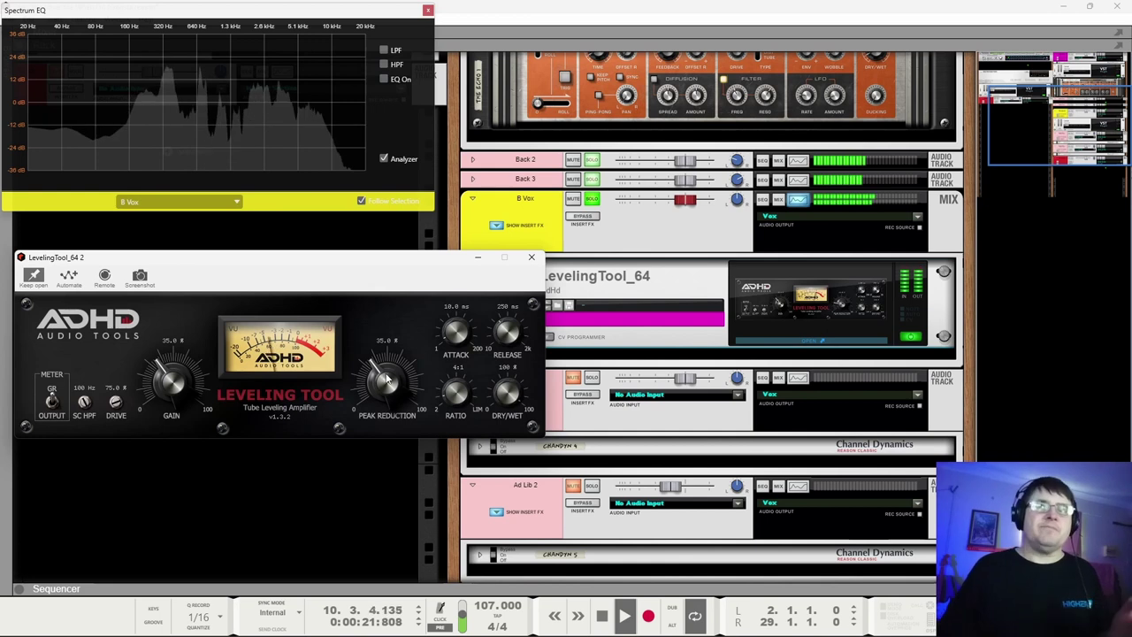
pyautogui.moveTo(386, 380); pyautogui.dragTo(391, 300)
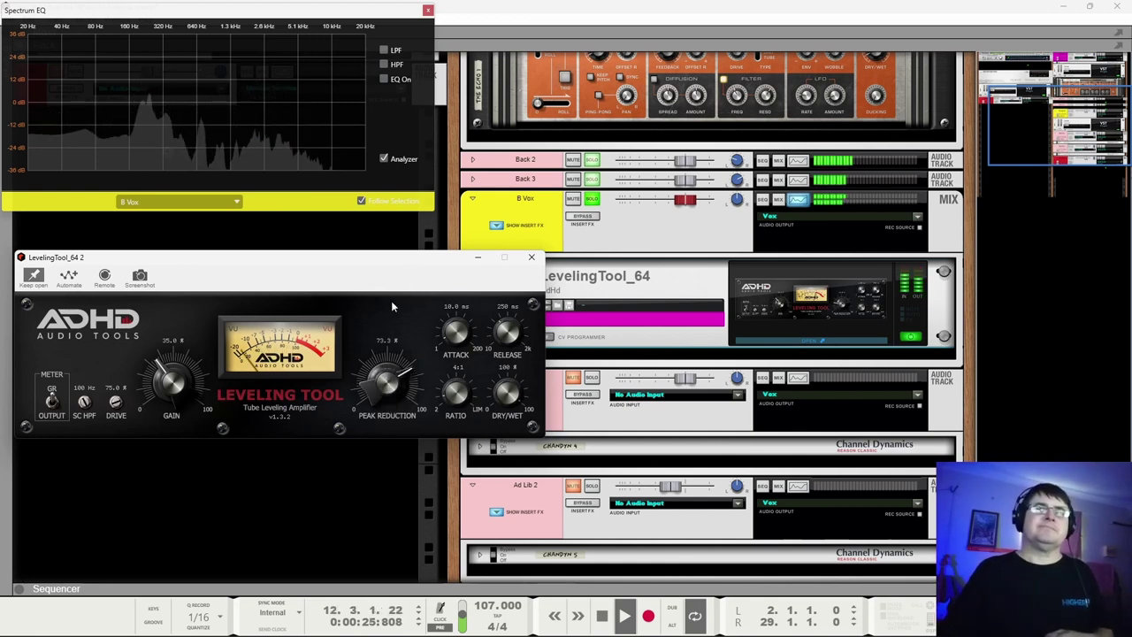
pyautogui.moveTo(172, 384); pyautogui.dragTo(168, 421)
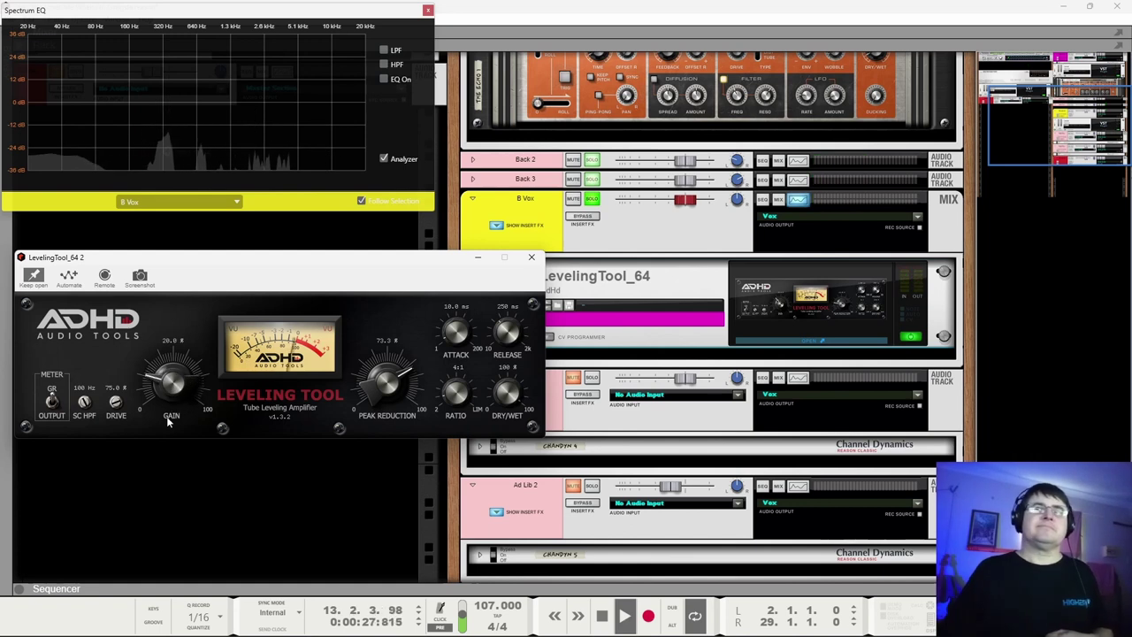
# Set the Leveling Tool's attack to 109 ms and its release to 270 ms.
pyautogui.moveTo(459, 337); pyautogui.dragTo(510, 363)
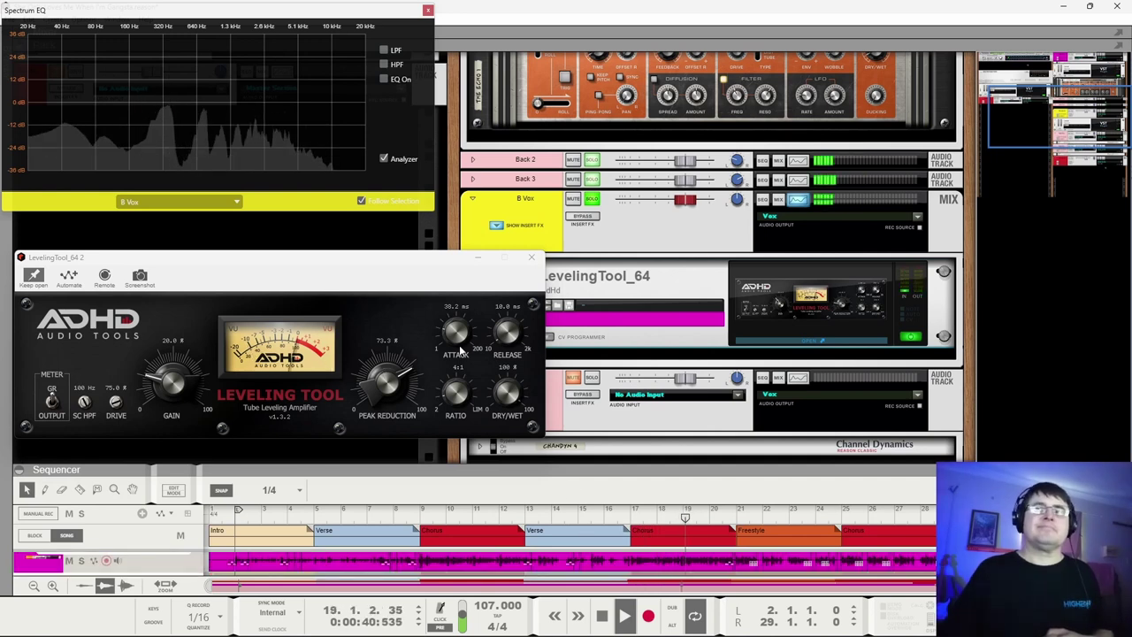
pyautogui.moveTo(459, 347); pyautogui.dragTo(470, 283)
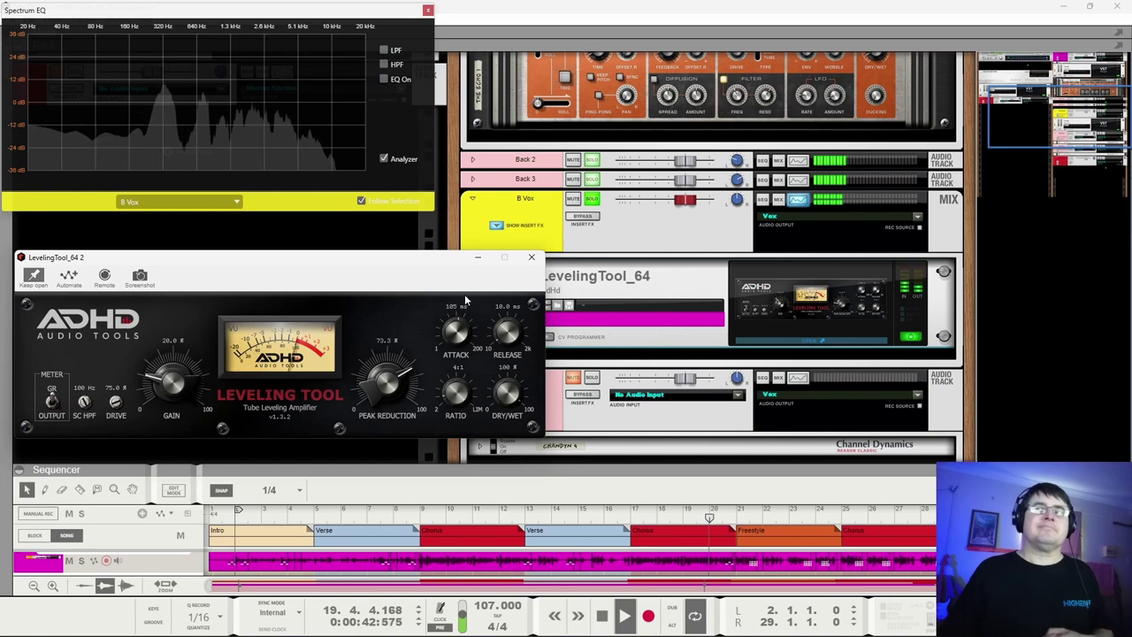
pyautogui.moveTo(508, 345); pyautogui.dragTo(509, 296)
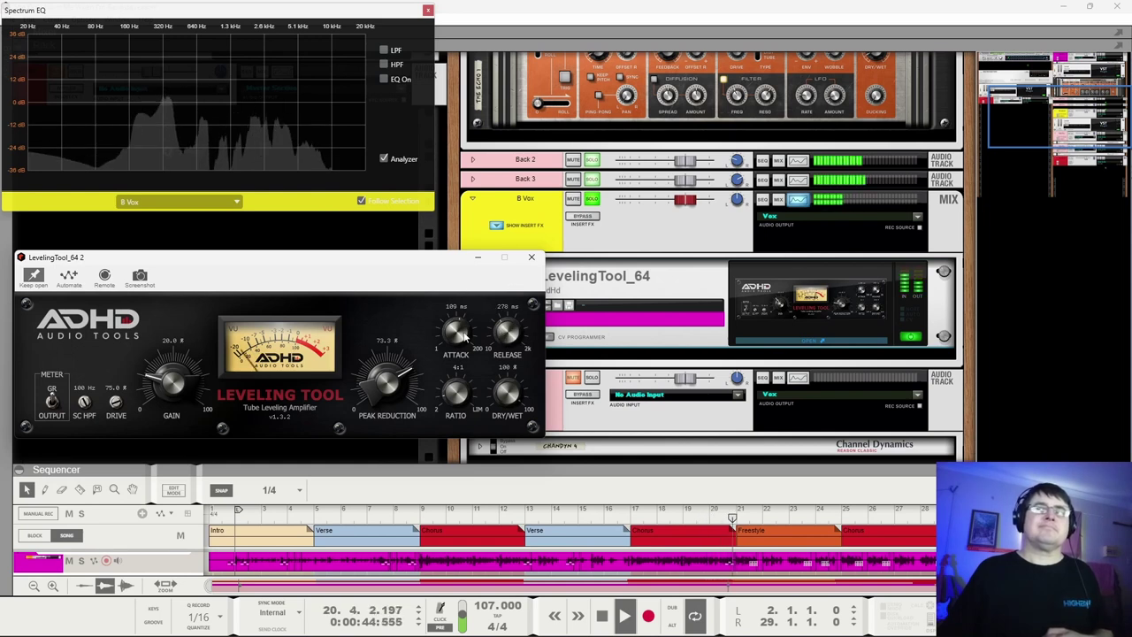
# Set the Leveling Tool's peak reduction to 37.3%, lower the B Vox fader slightly, and close the plugin window.
pyautogui.moveTo(402, 370); pyautogui.dragTo(404, 456)
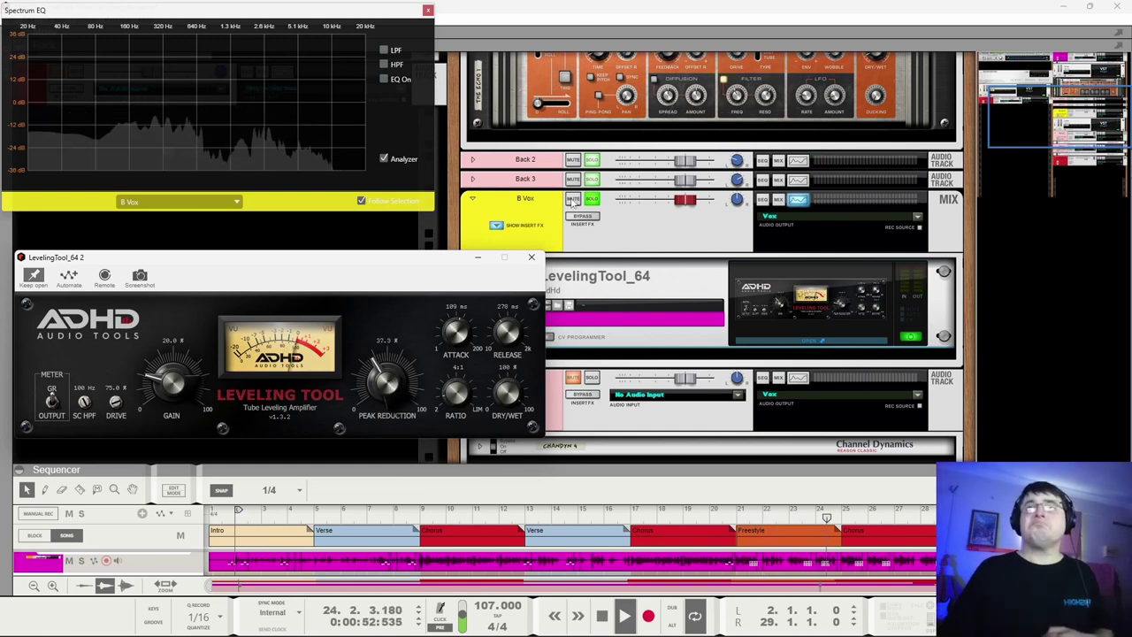
pyautogui.moveTo(684, 200)
pyautogui.mouseDown()
pyautogui.moveTo(630, 201)
pyautogui.moveTo(667, 204)
pyautogui.mouseUp()
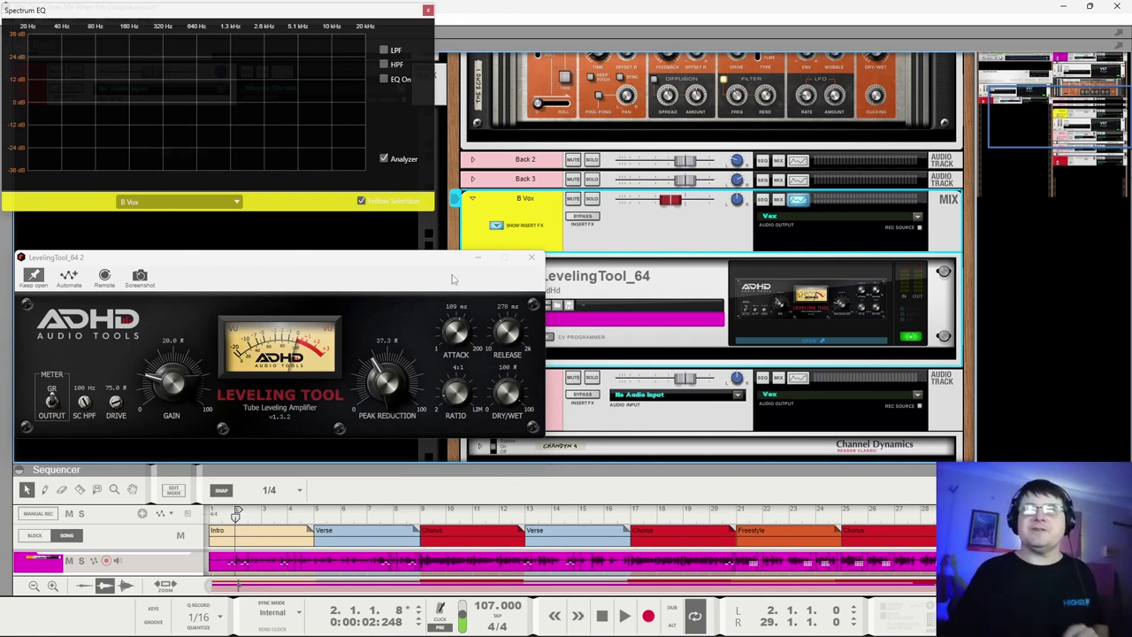
pyautogui.click(530, 257)
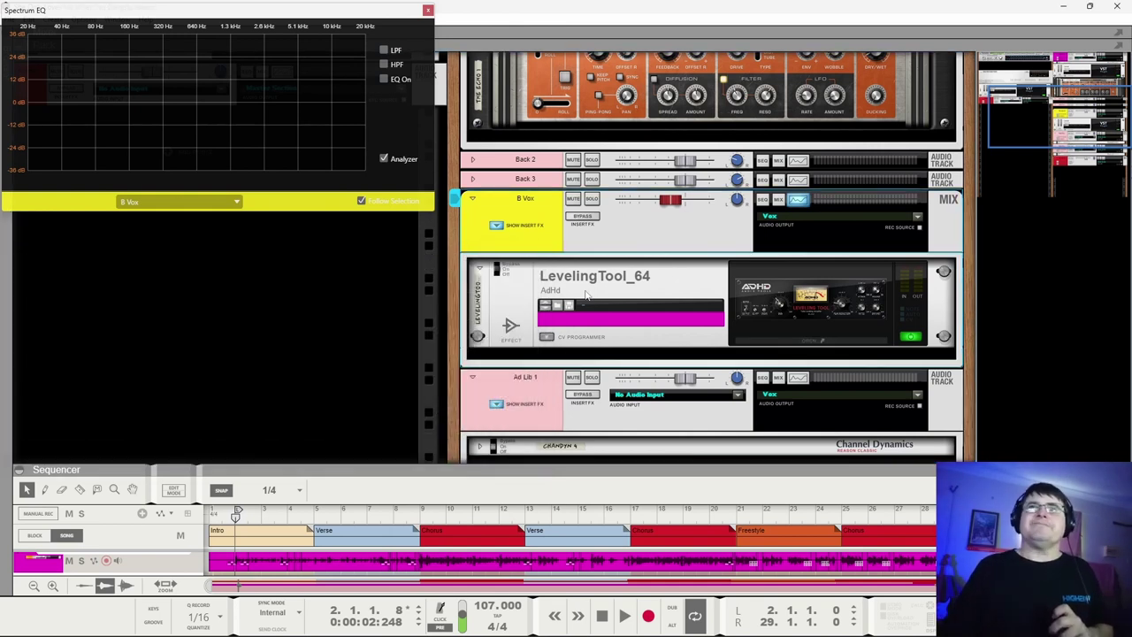
# Add The Echo effect below the Leveling Tool on the B Vox channel.
pyautogui.scroll(-2, 584, 325)
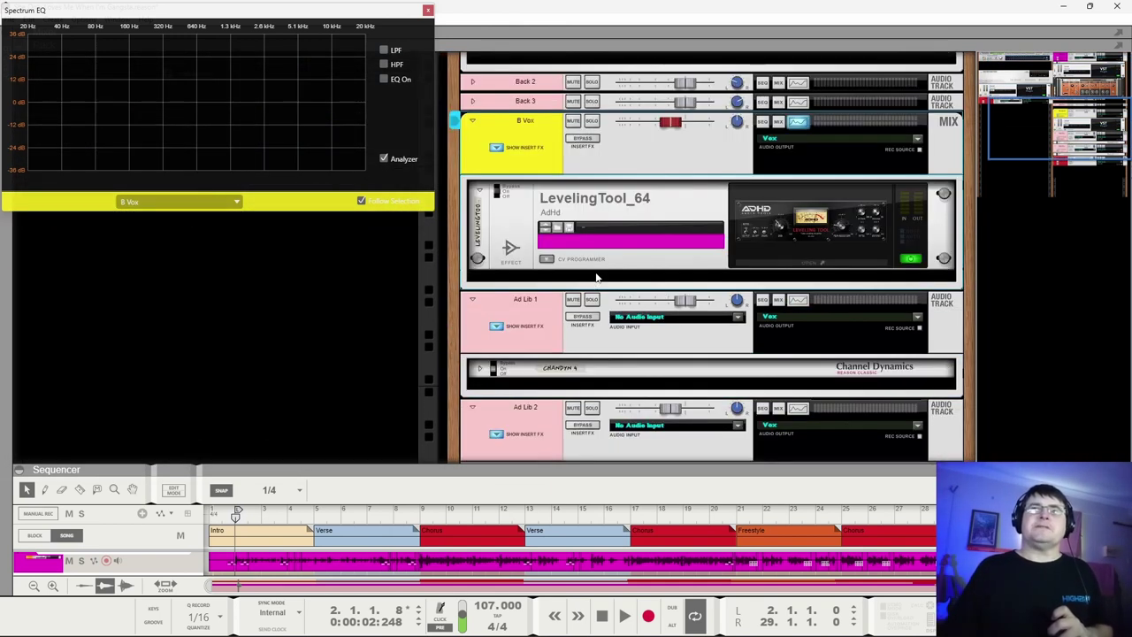
pyautogui.rightClick(596, 209)
pyautogui.moveTo(802, 360)
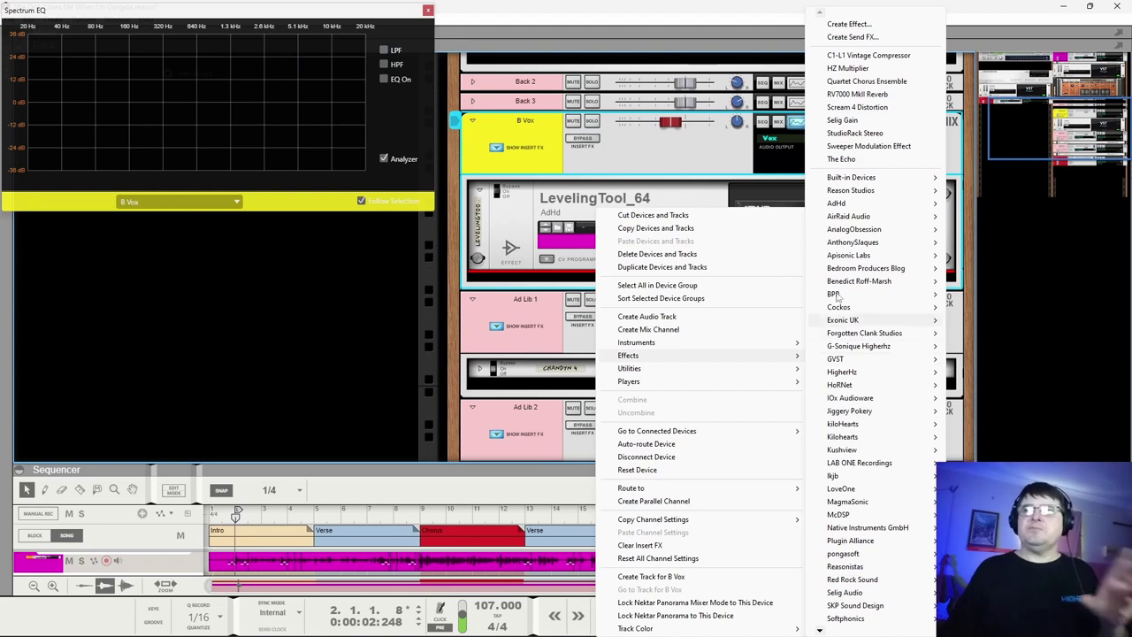
pyautogui.click(843, 163)
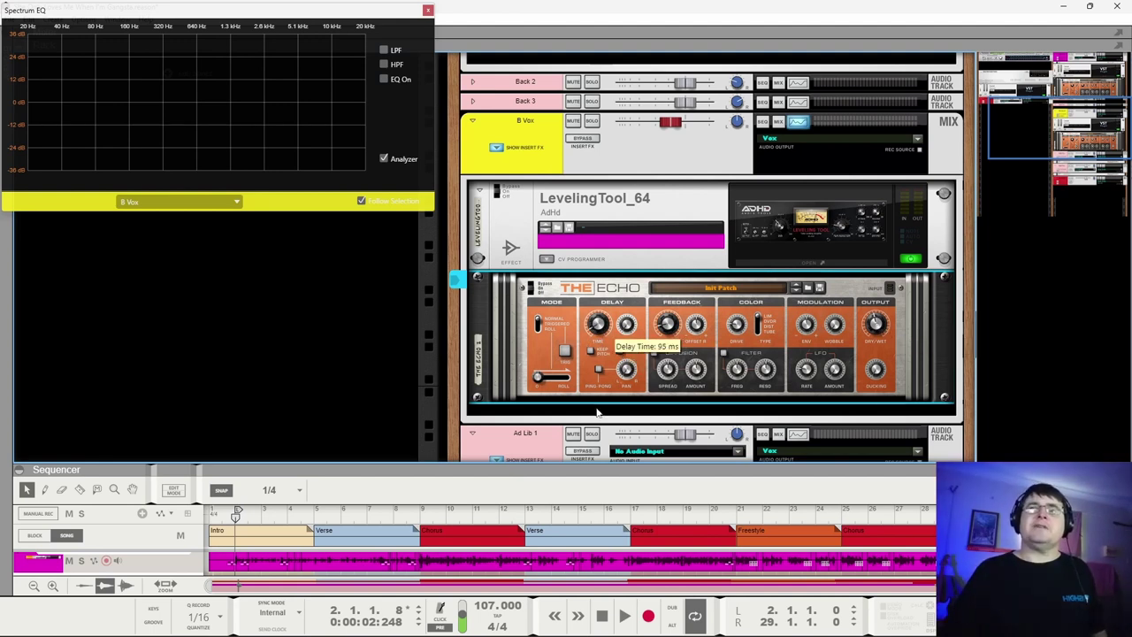
# Solo the B Vox channel and loop its playback from 17.3.1, with the sequencer area enlarged.
pyautogui.scroll(2, 599, 276)
pyautogui.scroll(-1, 600, 276)
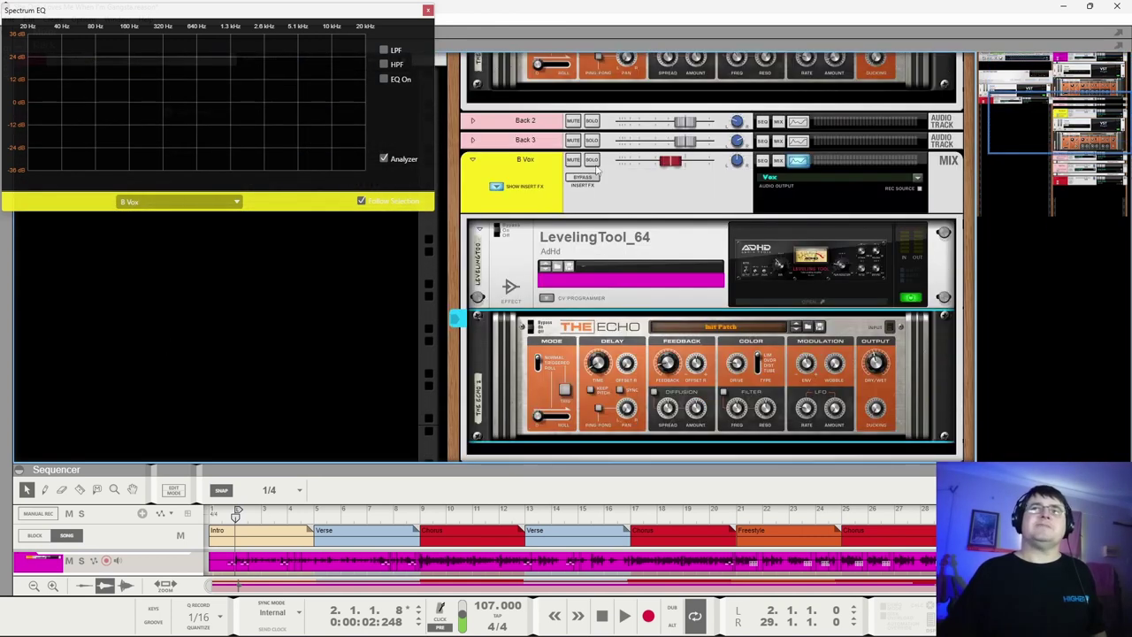
pyautogui.click(593, 161)
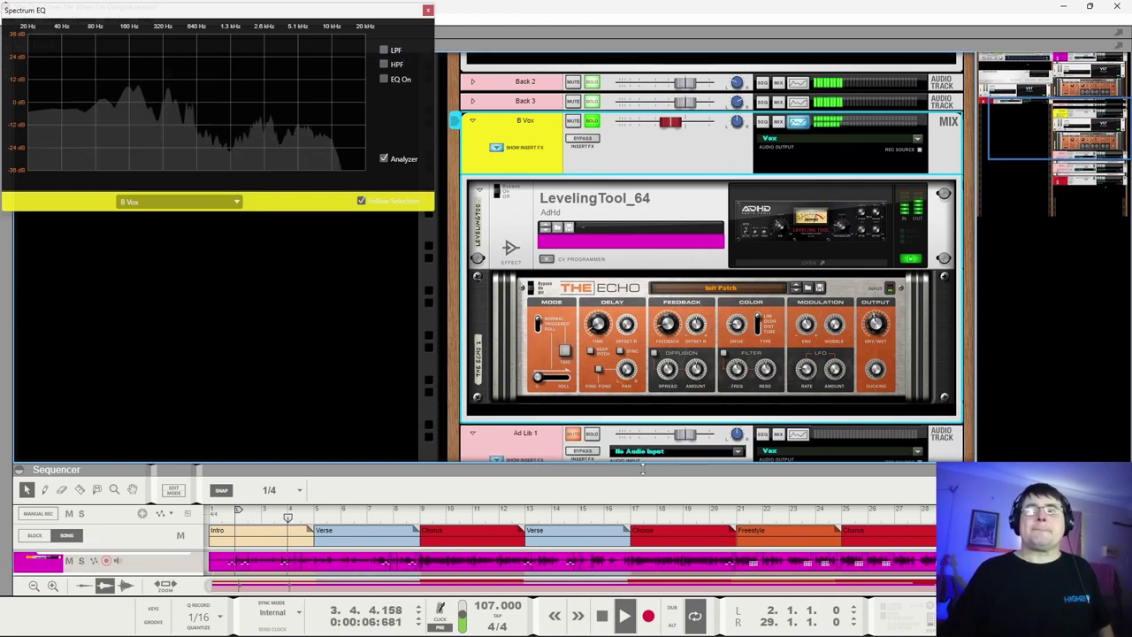
pyautogui.moveTo(566, 463); pyautogui.dragTo(549, 423)
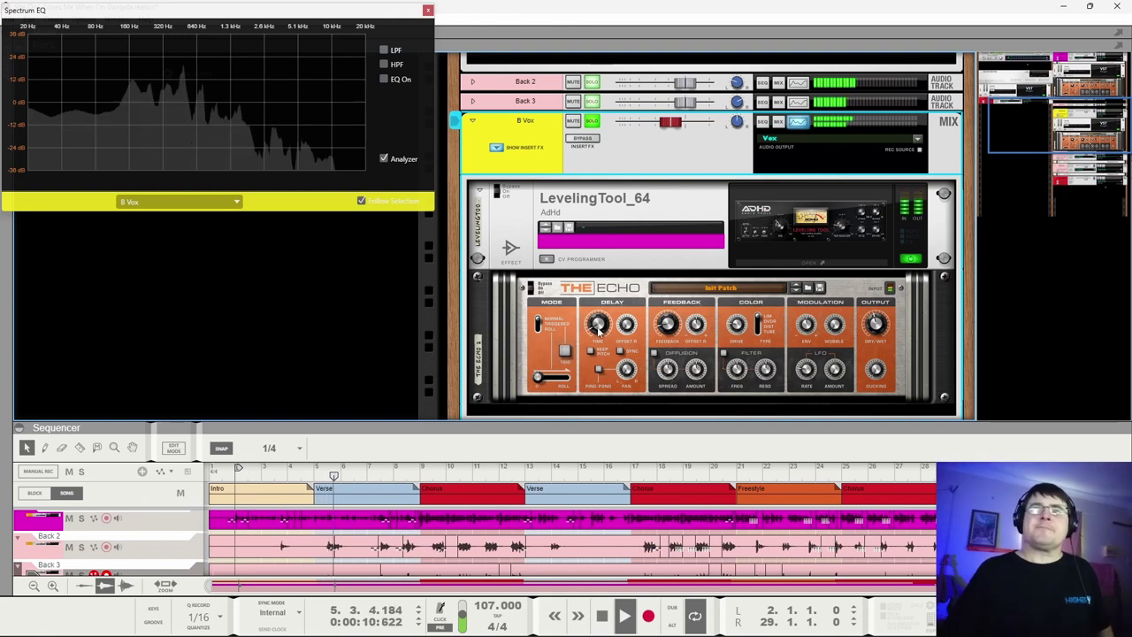
pyautogui.click(644, 475)
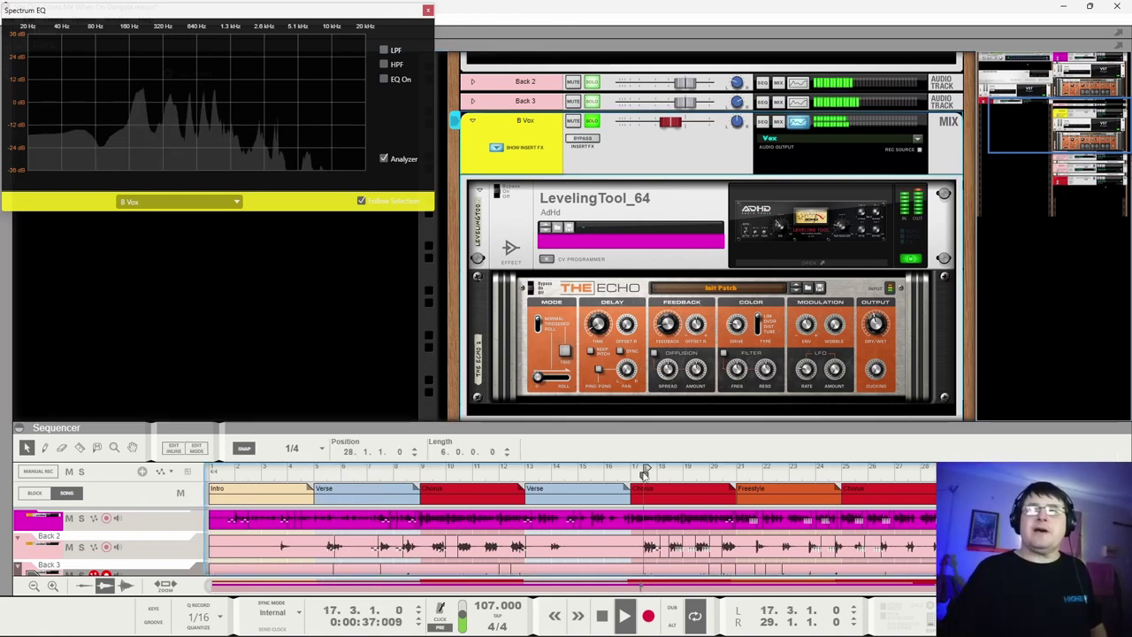
# Raise the delay time of The Echo on the B Vox channel while it plays.
pyautogui.click(602, 326)
pyautogui.moveTo(601, 325); pyautogui.dragTo(602, 329)
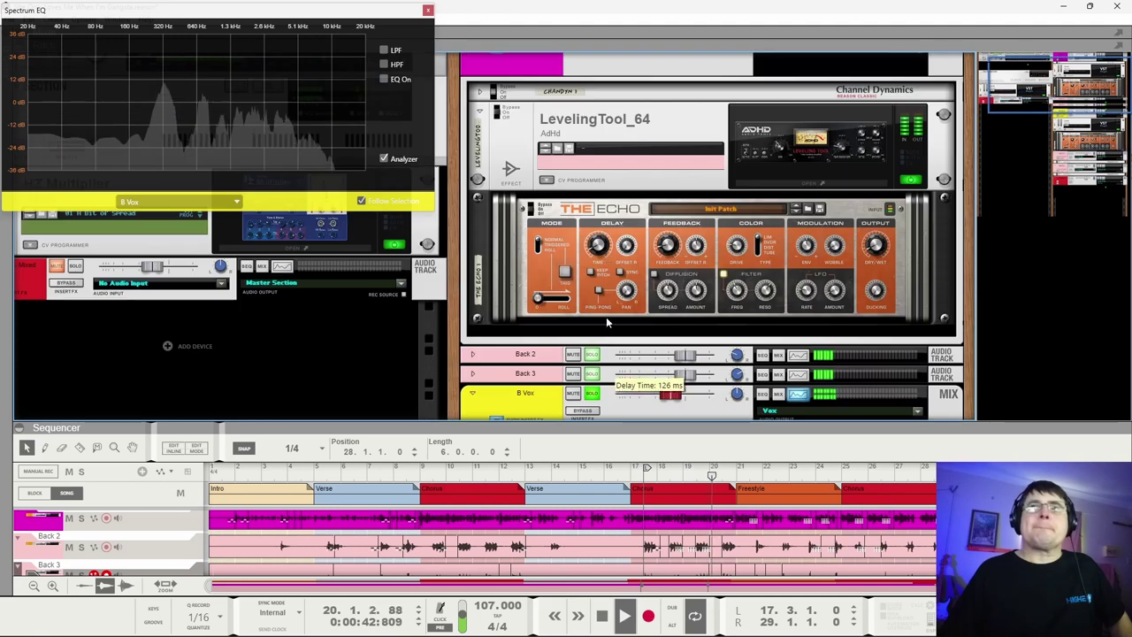
pyautogui.moveTo(608, 373); pyautogui.dragTo(619, 346)
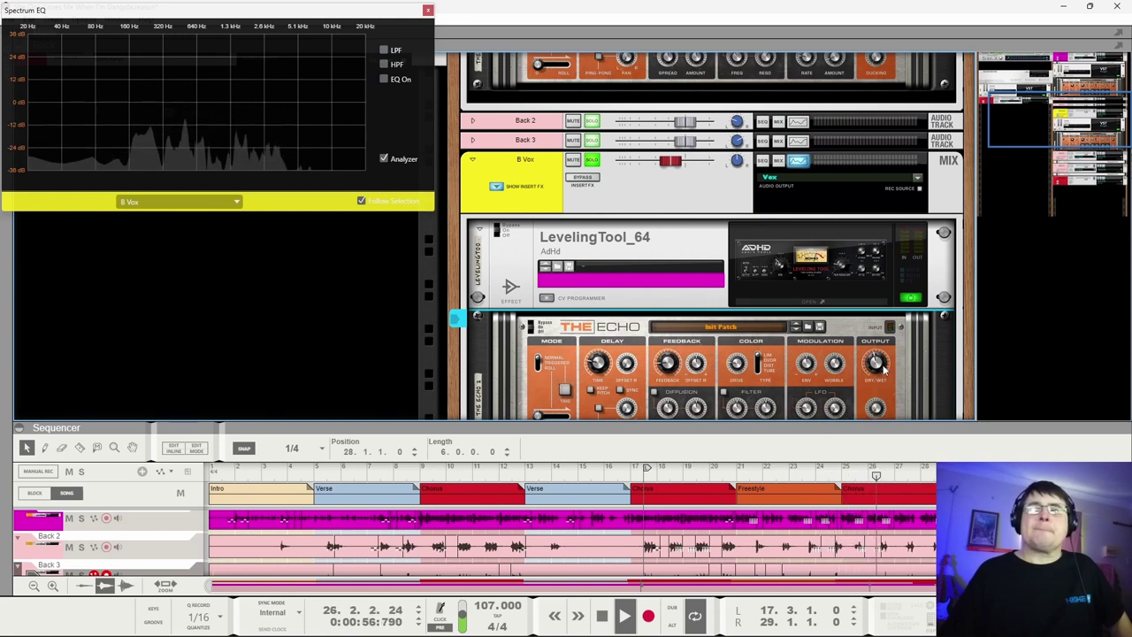
# Take the B Vox channel out of solo and adjust the dry/wet mix of its Echo.
pyautogui.scroll(-2, 880, 367)
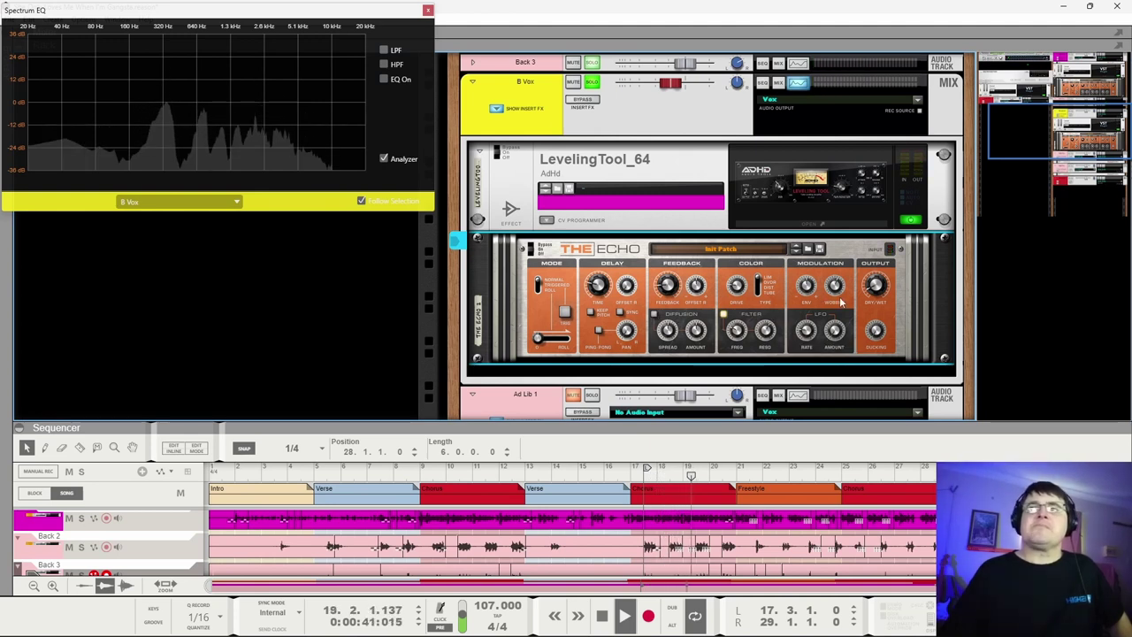
pyautogui.click(596, 88)
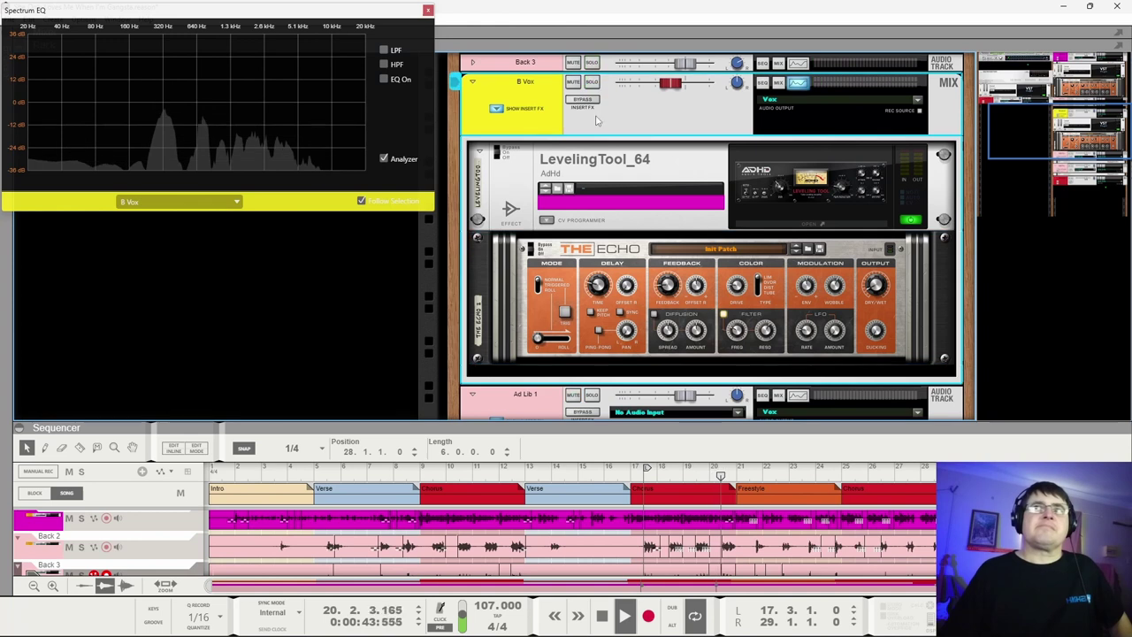
pyautogui.click(876, 286)
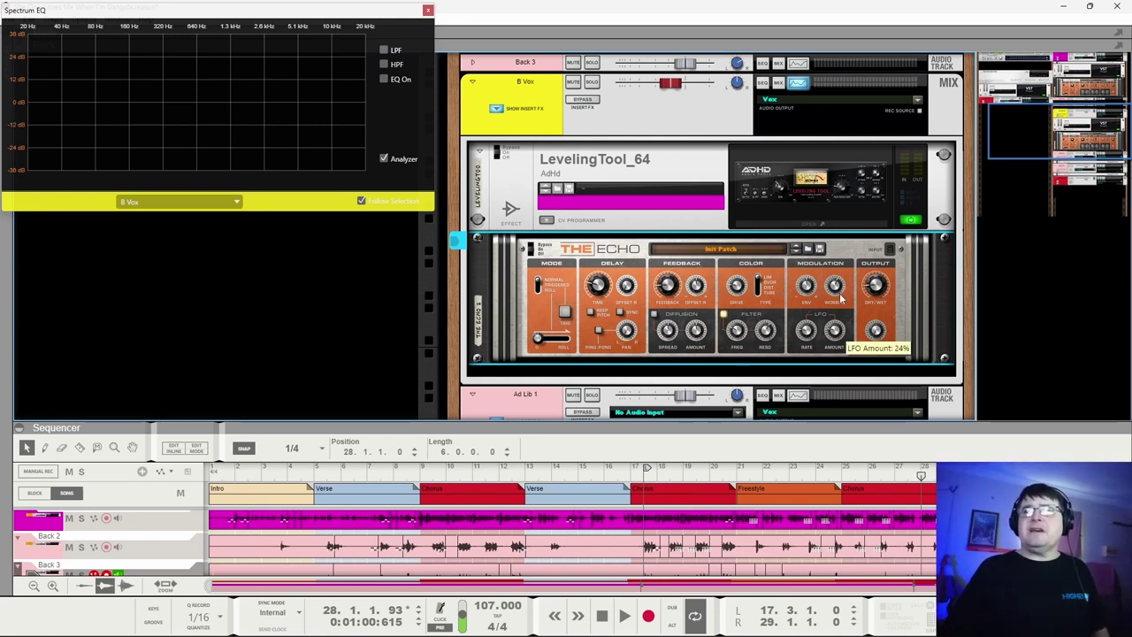
# Play the song from about bar 3, lower the Wobble of the B Vox Echo slightly, and stop playback.
pyautogui.press('space')
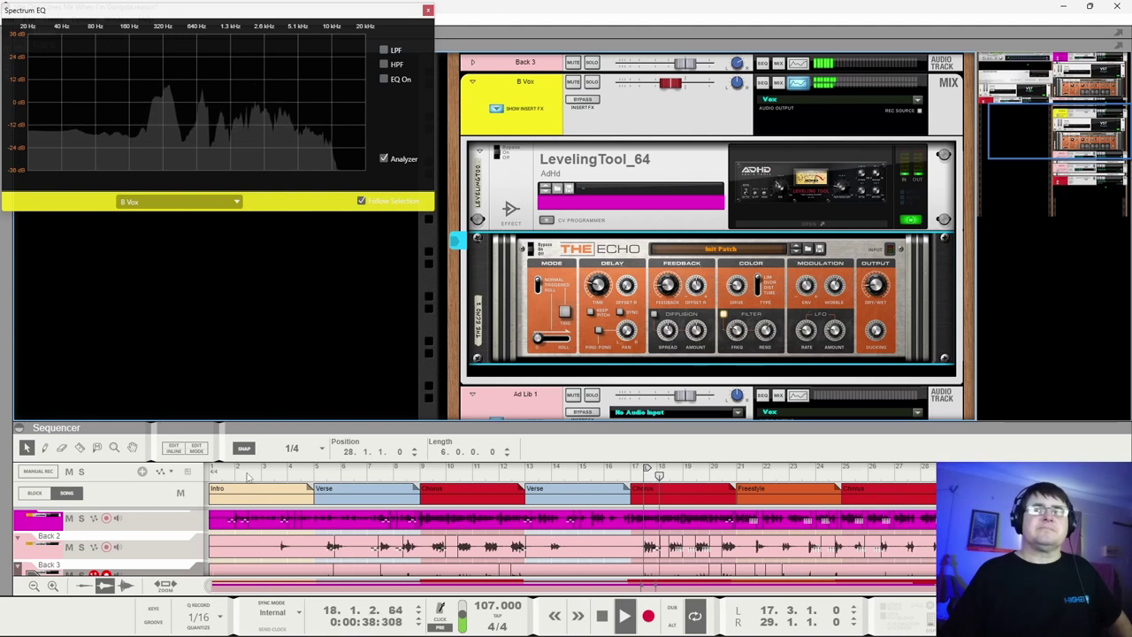
pyautogui.click(284, 476)
pyautogui.click(276, 475)
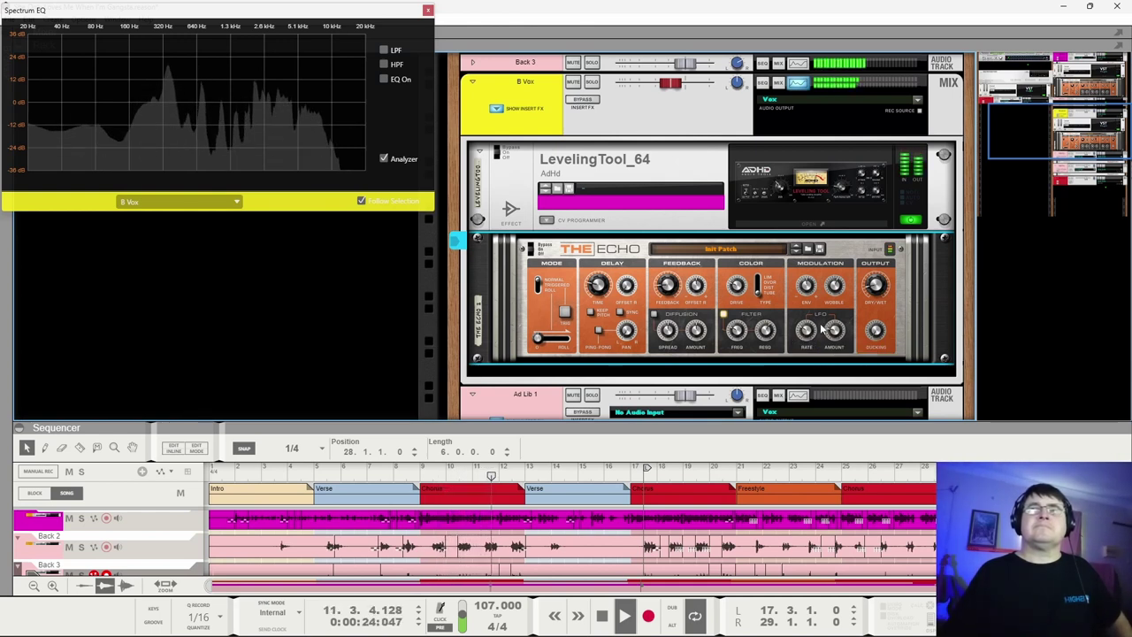
pyautogui.moveTo(838, 293); pyautogui.dragTo(831, 301)
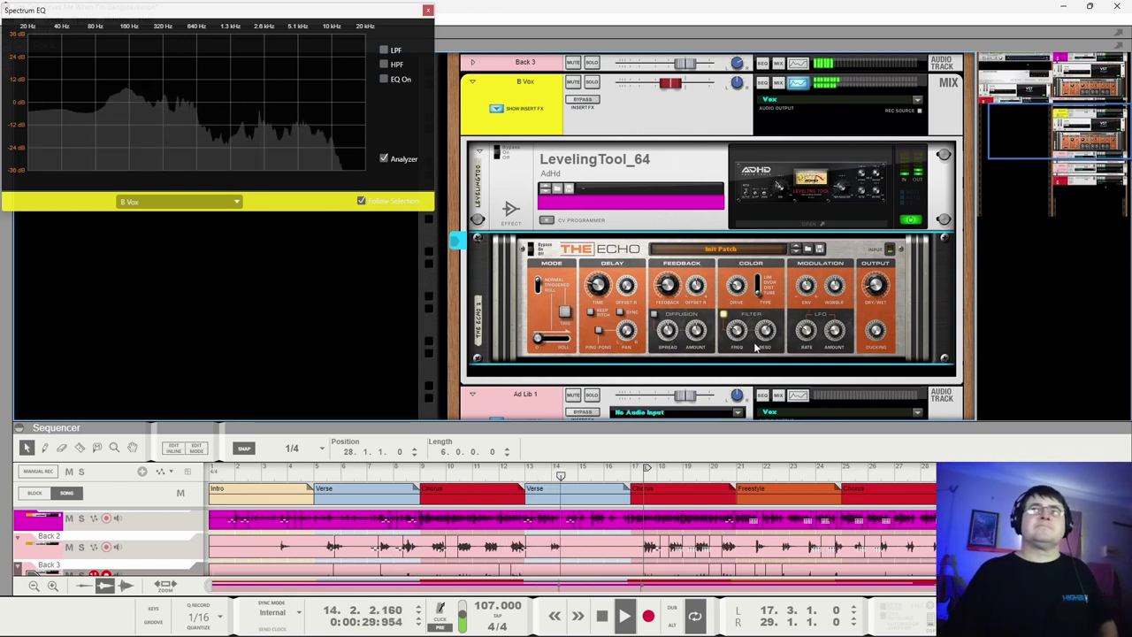
pyautogui.press('space')
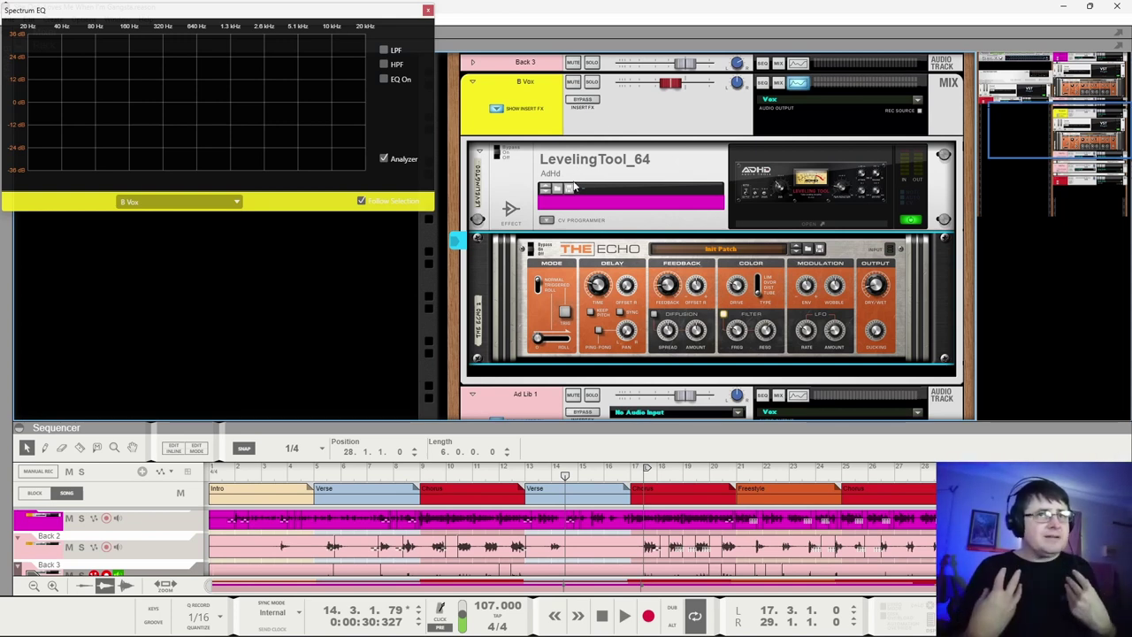
# Set the playback loop to run from 28.4.1 to 33.3.1 and solo the Ad Lib 1 channel to audition it.
pyautogui.scroll(-3, 584, 177)
pyautogui.scroll(4, 619, 134)
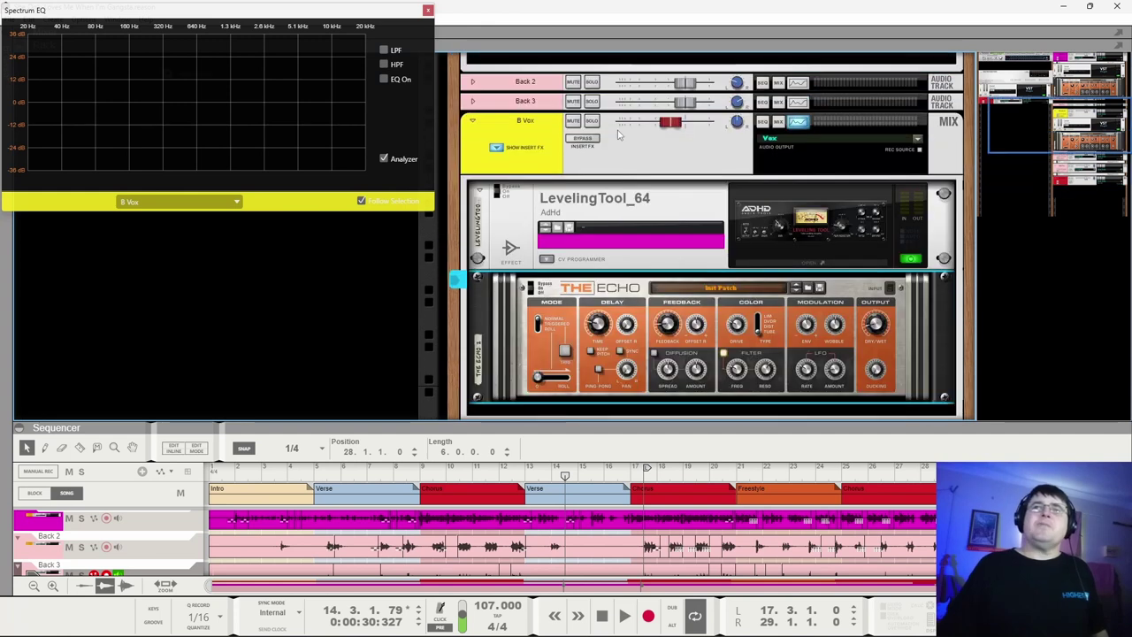
pyautogui.scroll(-3, 643, 280)
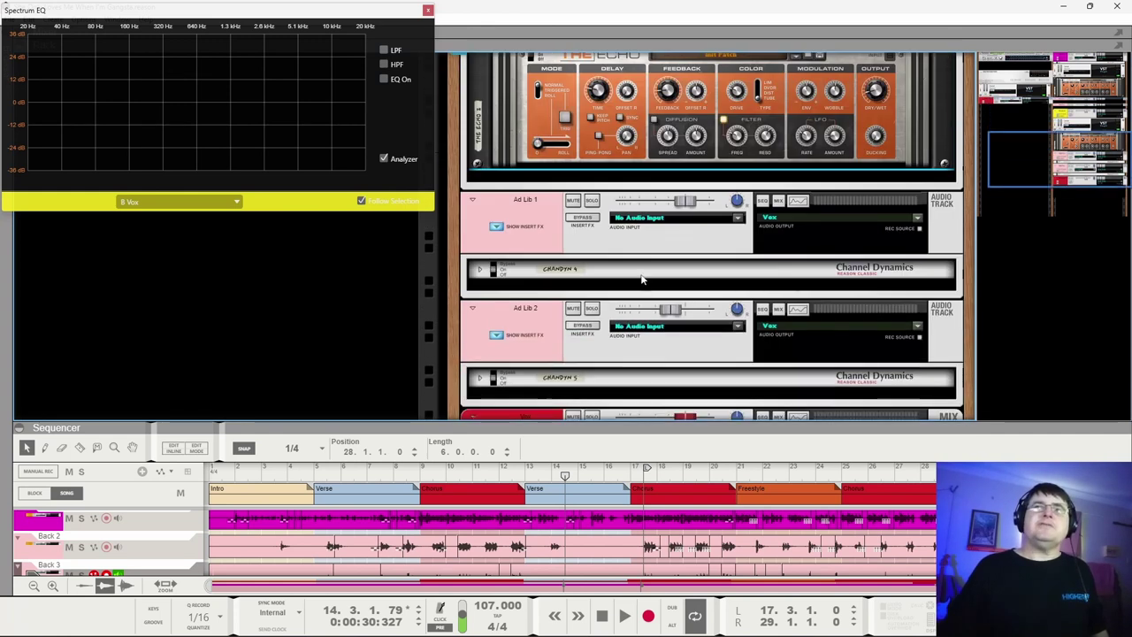
pyautogui.scroll(-5, 593, 333)
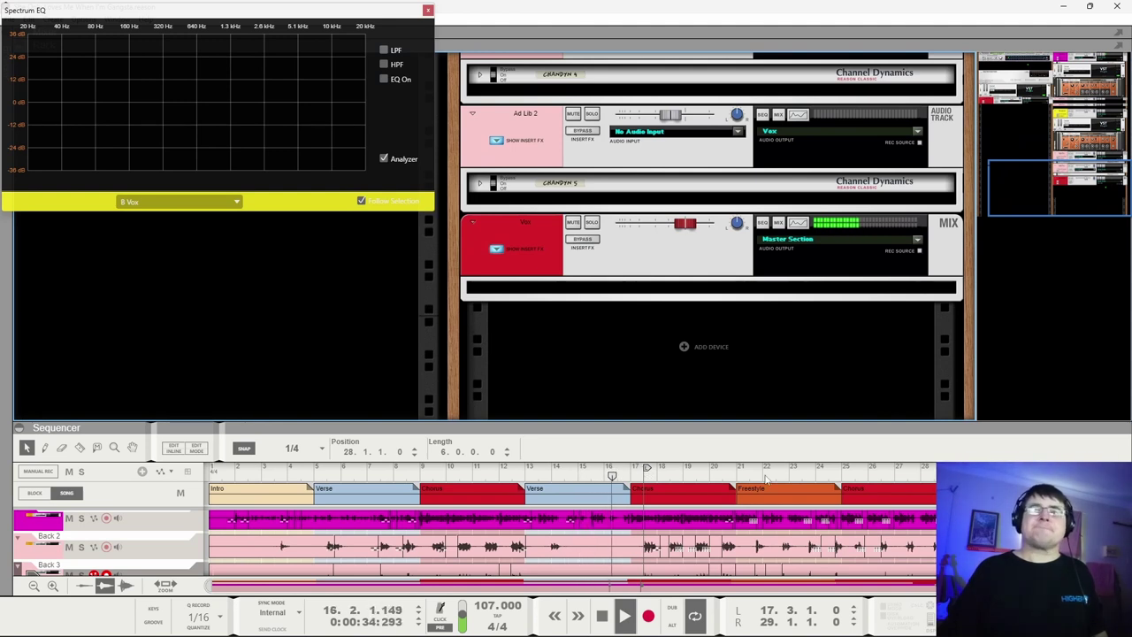
pyautogui.scroll(-3, 767, 479)
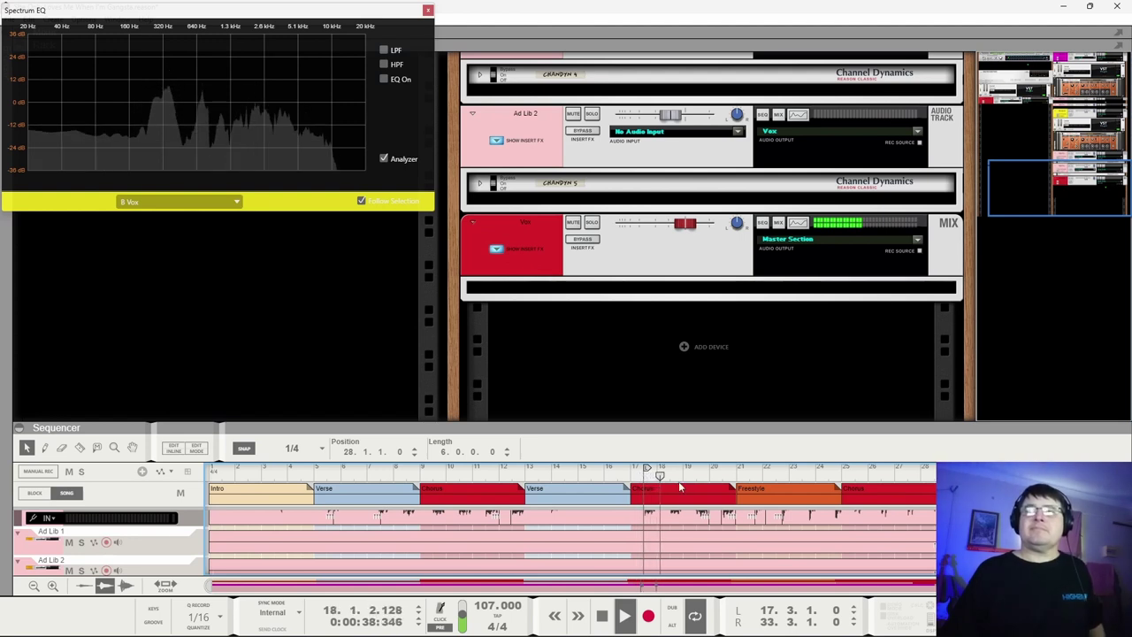
pyautogui.moveTo(648, 468); pyautogui.dragTo(944, 483)
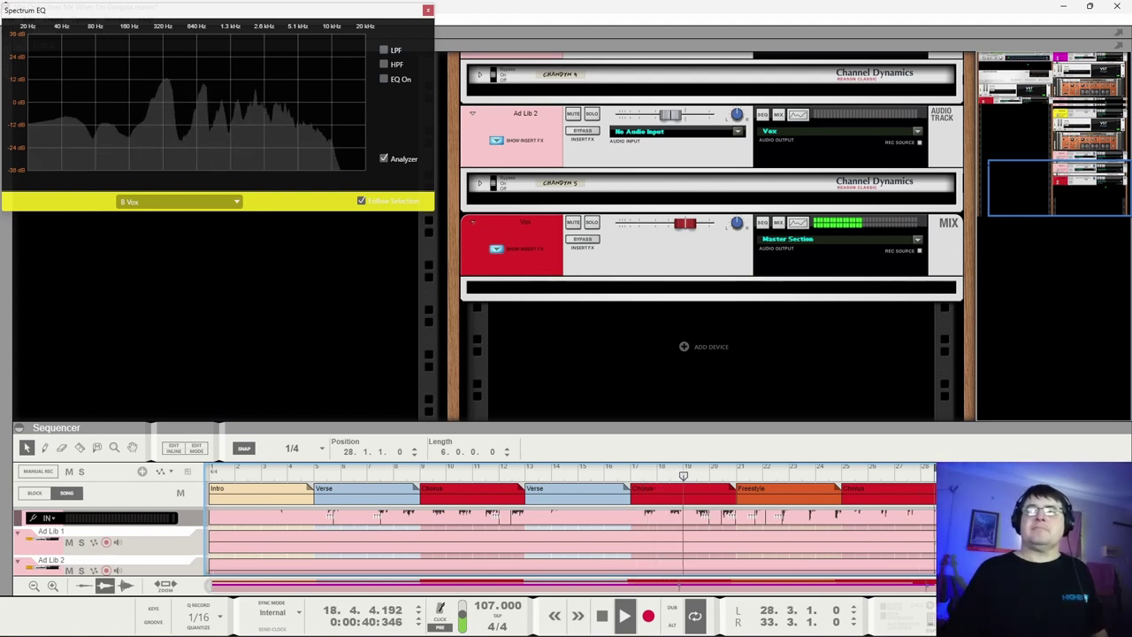
pyautogui.scroll(3, 594, 142)
pyautogui.click(530, 151)
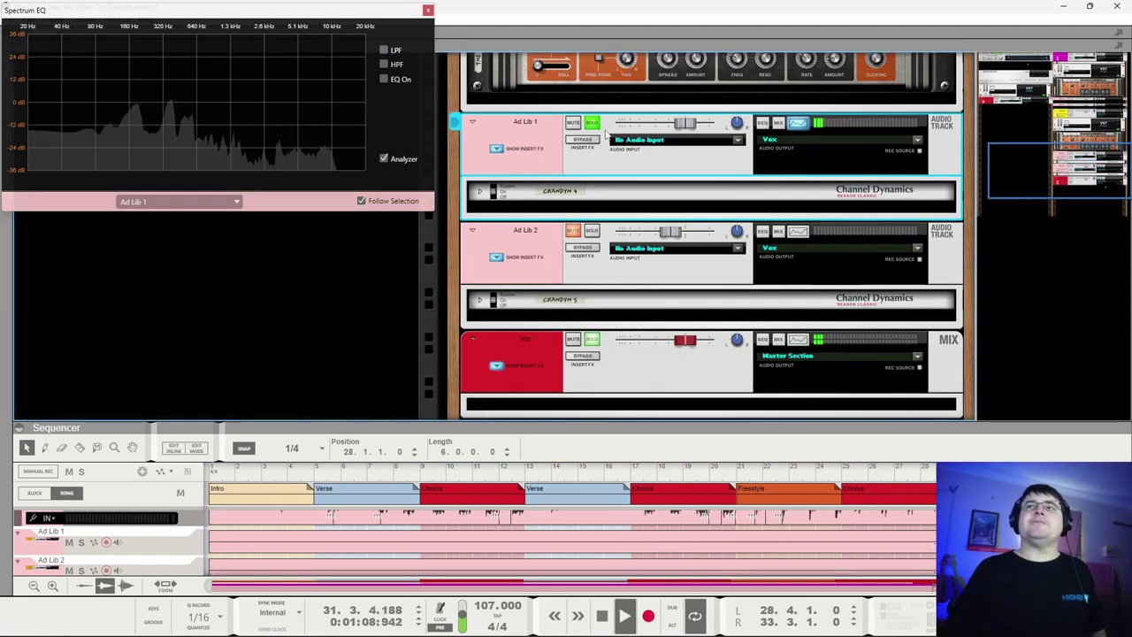
# Solo the B Vox channel again and move the loop start back to 17.2.1.
pyautogui.scroll(5, 594, 77)
pyautogui.click(594, 76)
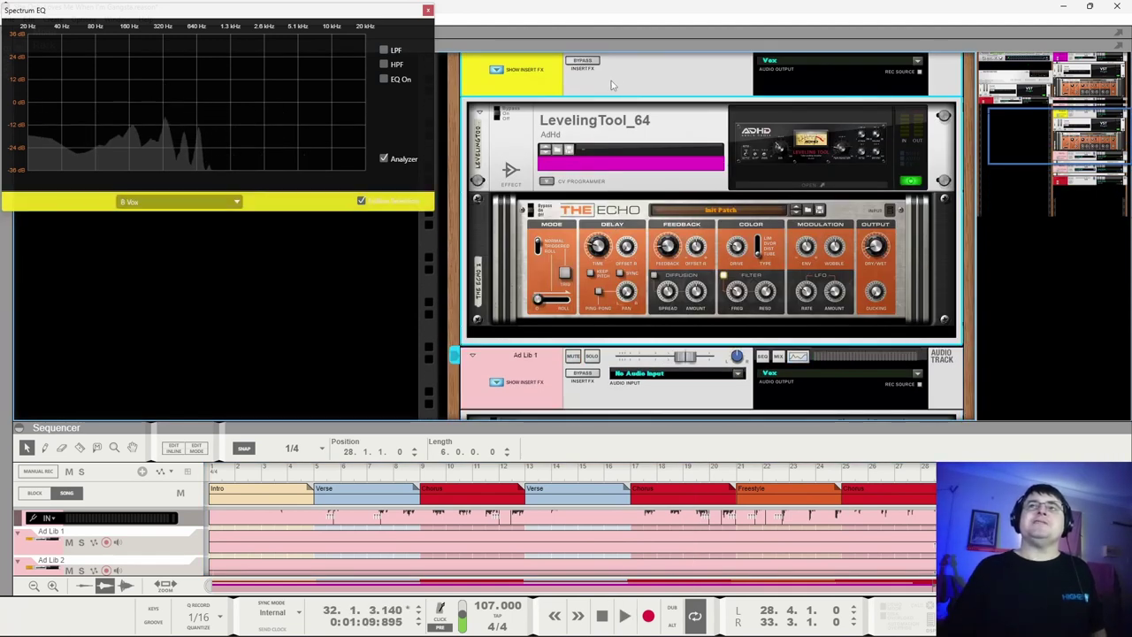
pyautogui.scroll(3, 611, 81)
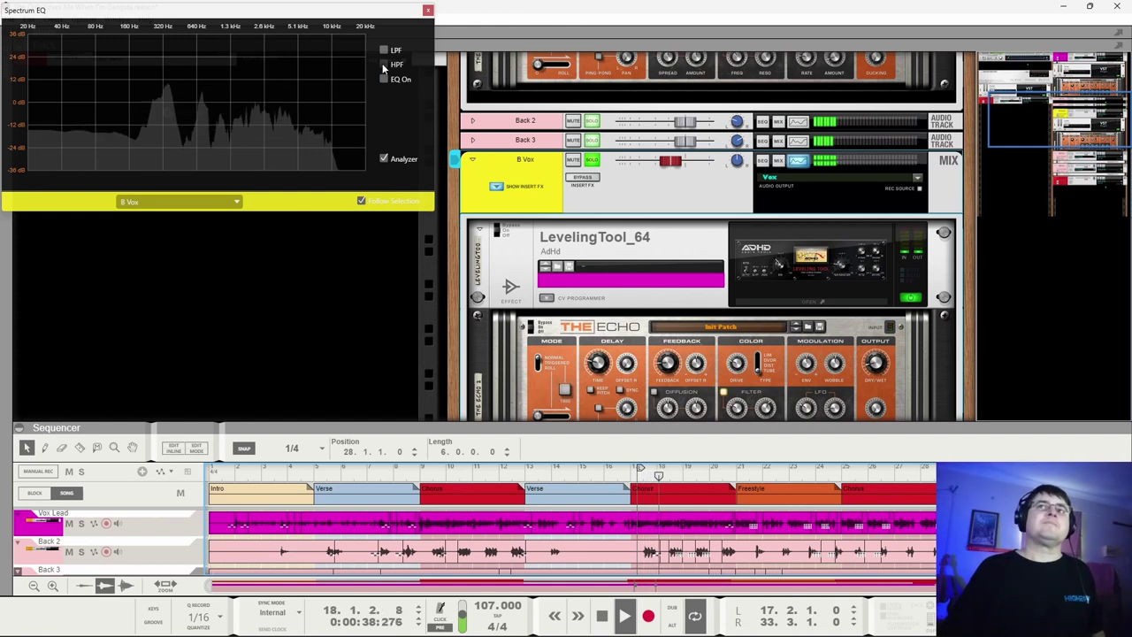
# Enable the high-pass filter and EQ on the B Vox channel and set the filter's cutoff to about 86 Hz.
pyautogui.click(382, 63)
pyautogui.moveTo(136, 104)
pyautogui.mouseDown()
pyautogui.moveTo(92, 113)
pyautogui.moveTo(124, 114)
pyautogui.mouseUp()
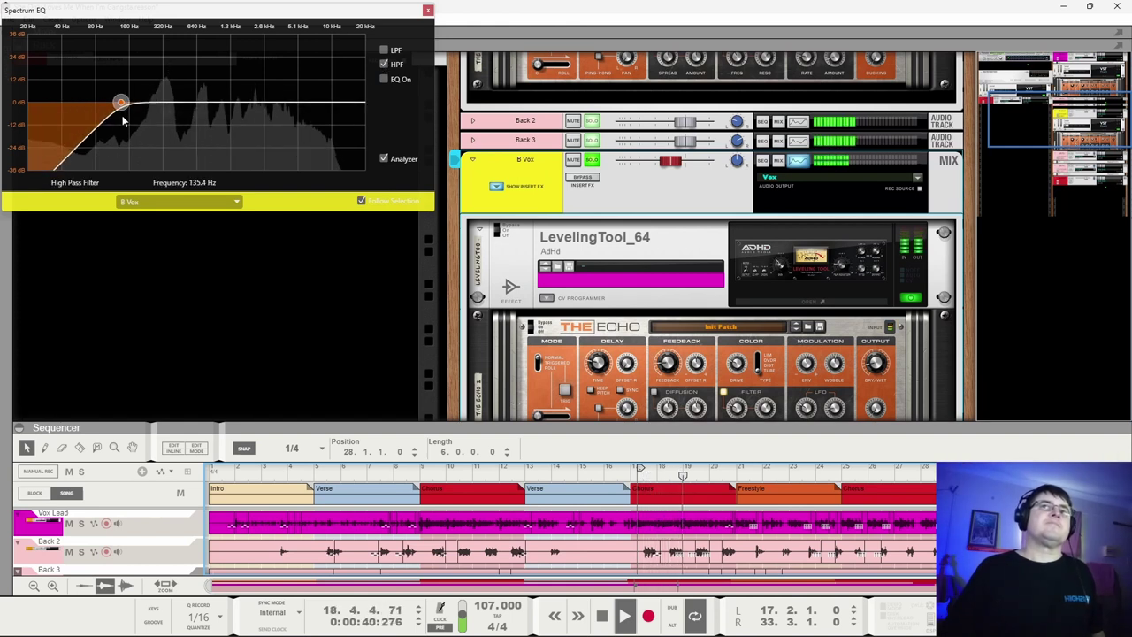
pyautogui.scroll(3, 672, 269)
pyautogui.scroll(3, 672, 269)
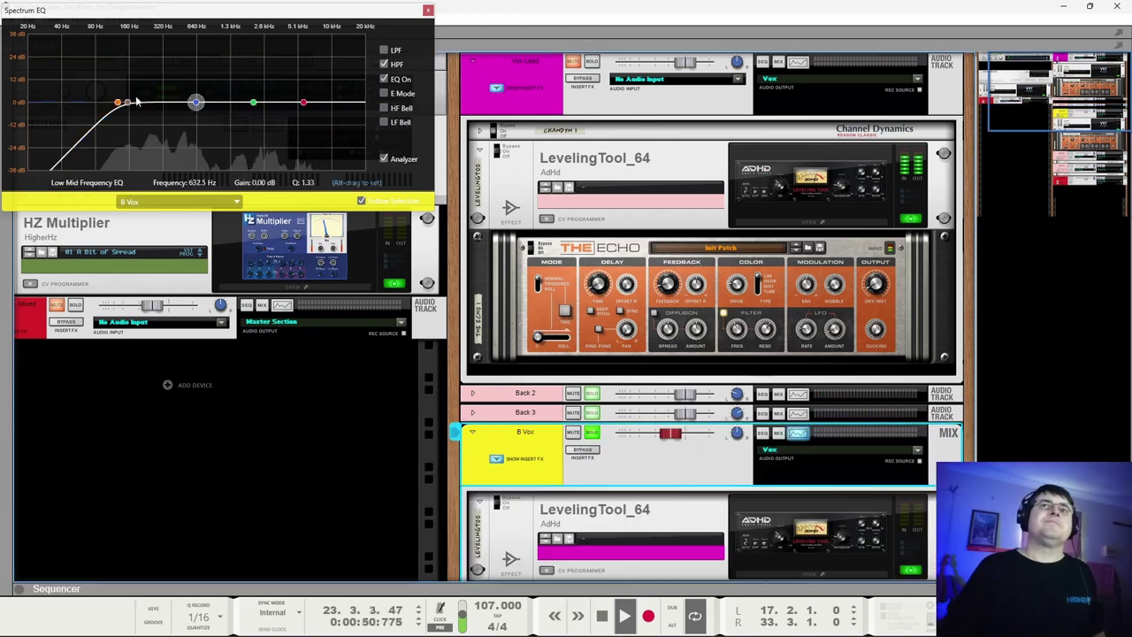
pyautogui.moveTo(117, 103)
pyautogui.mouseDown()
pyautogui.moveTo(96, 104)
pyautogui.moveTo(119, 90)
pyautogui.moveTo(102, 104)
pyautogui.mouseUp()
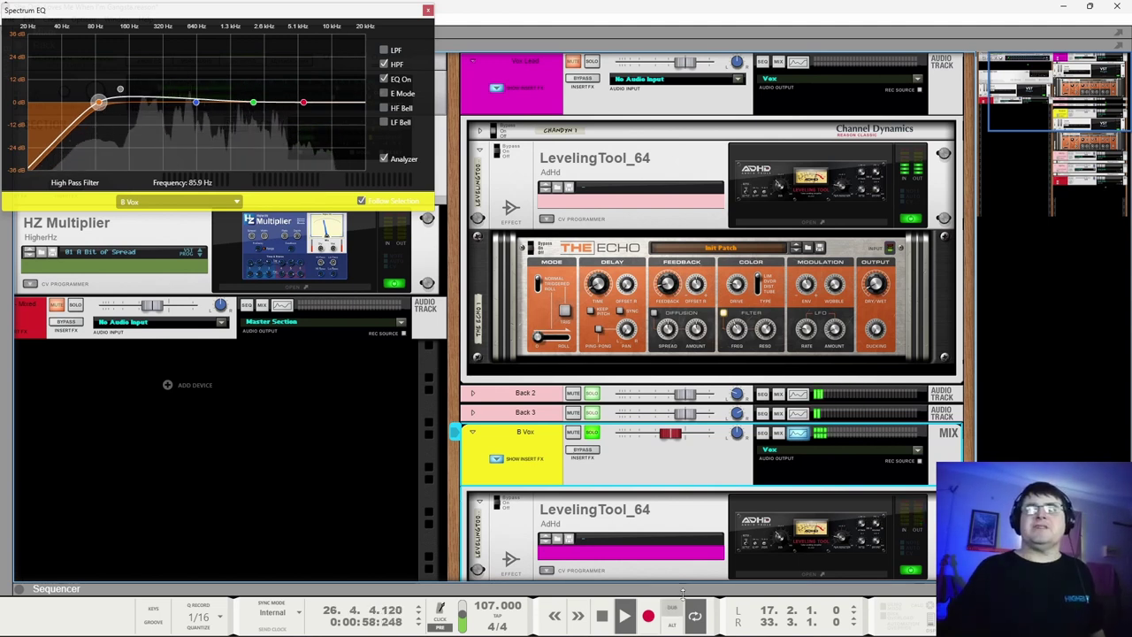
# Replay the loop from its start, switch the B Vox EQ to E Mode, and cut its high band 3.17 dB at 4.50 kHz.
pyautogui.press('F7')
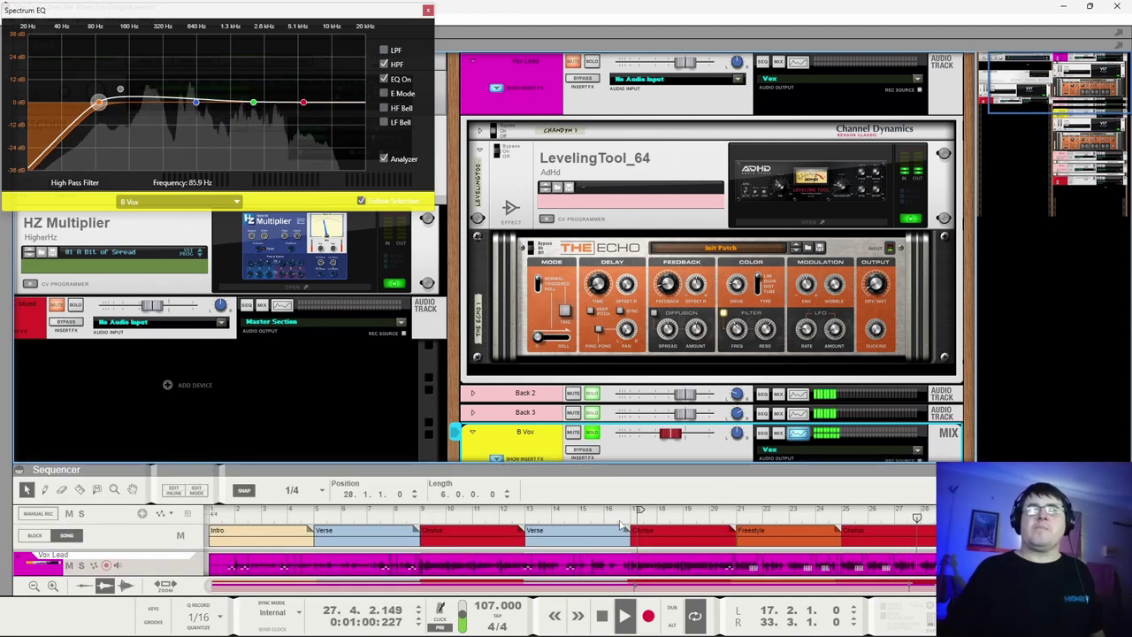
pyautogui.press('KP_1')
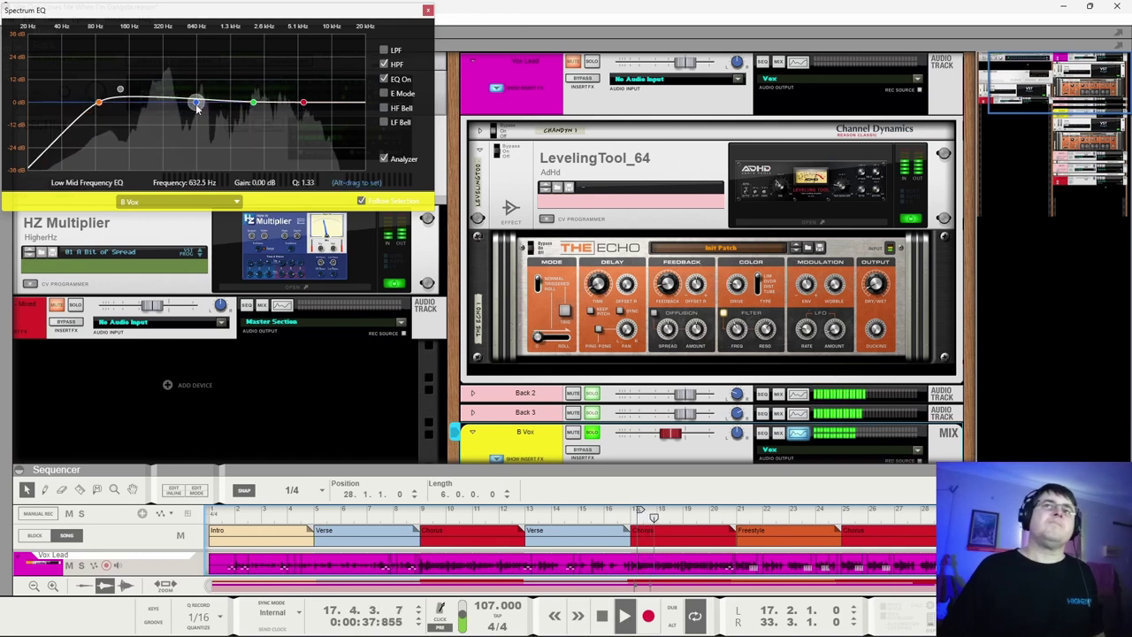
pyautogui.click(384, 94)
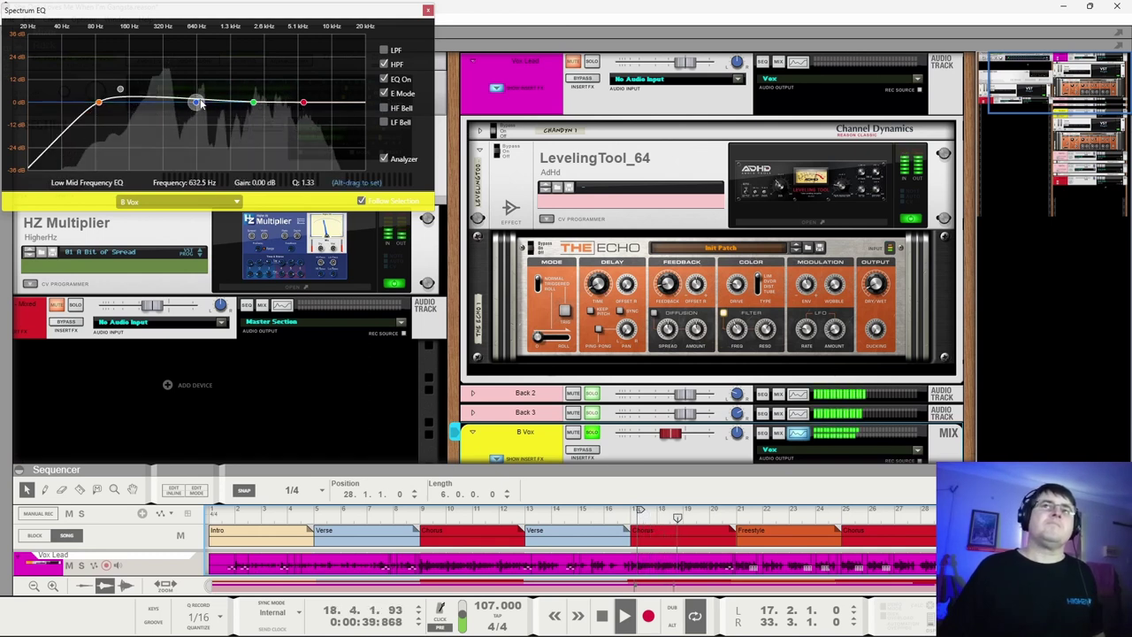
pyautogui.moveTo(301, 115); pyautogui.dragTo(295, 113)
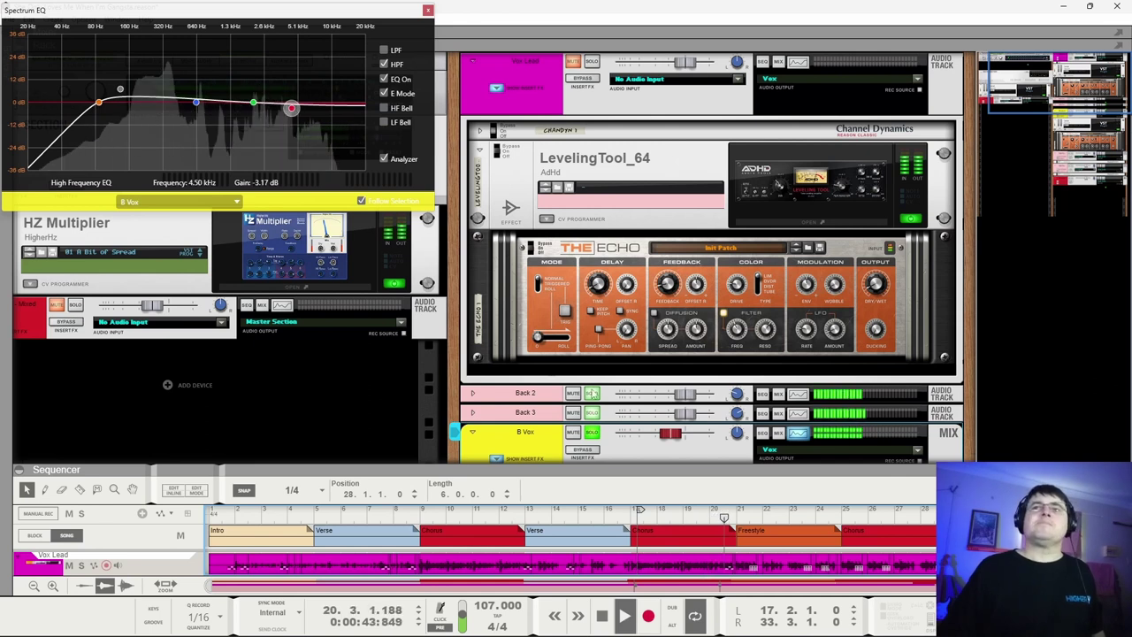
# Take B Vox out of solo, resume playback of the full mix, and set its low-frequency EQ boost to about 3.8 dB at 119 Hz.
pyautogui.click(590, 447)
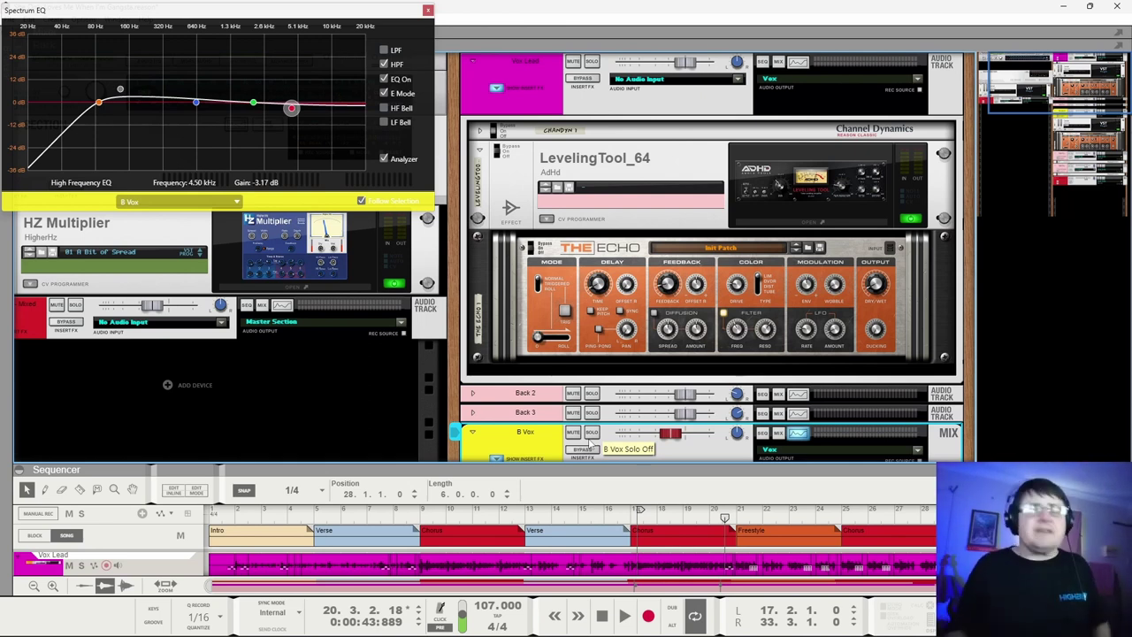
pyautogui.press('space')
pyautogui.click(253, 103)
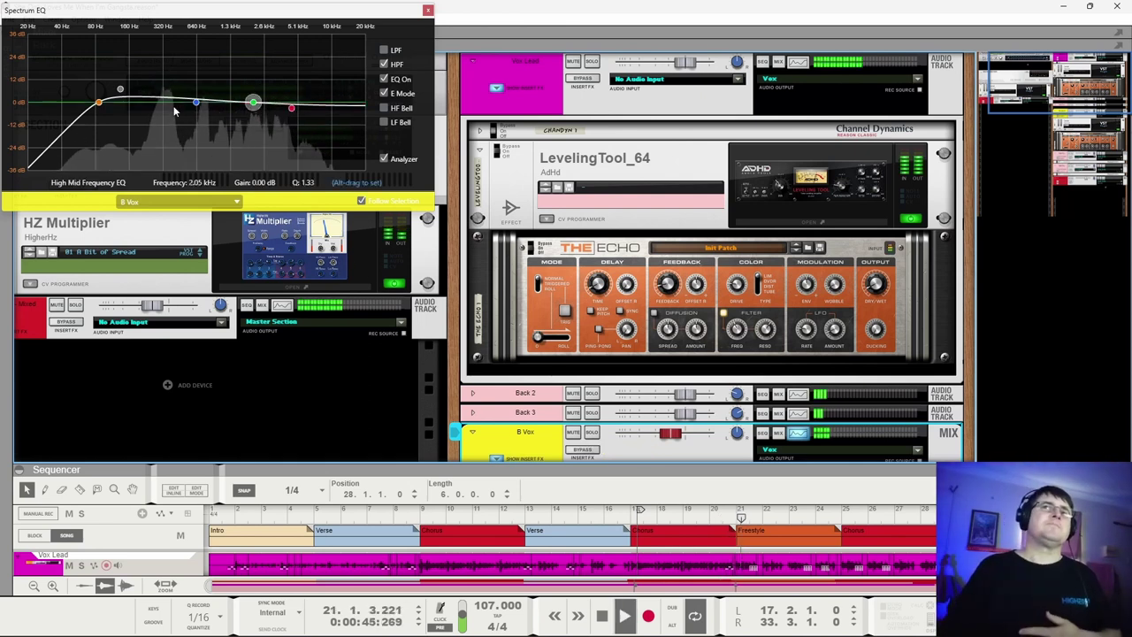
pyautogui.click(120, 90)
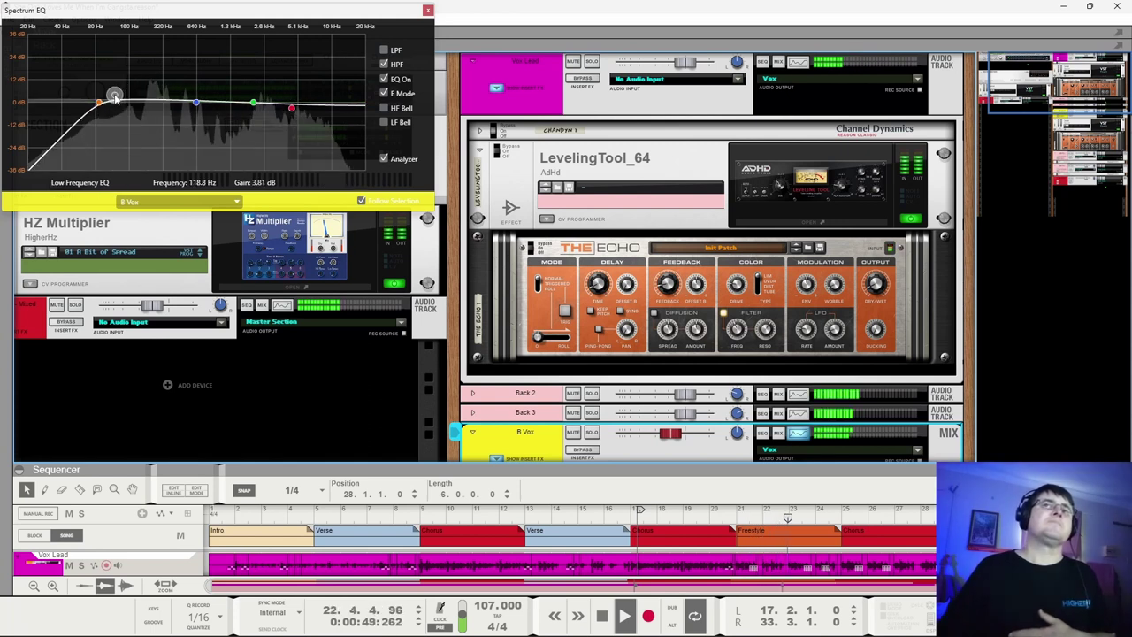
# Shape the B Vox EQ with a low-mid cut near 320 Hz, 6.67 dB low boost at 107.5 Hz and 1.27 dB high-mid boost at 714.3 Hz.
pyautogui.moveTo(195, 103); pyautogui.dragTo(192, 105)
pyautogui.click(291, 108)
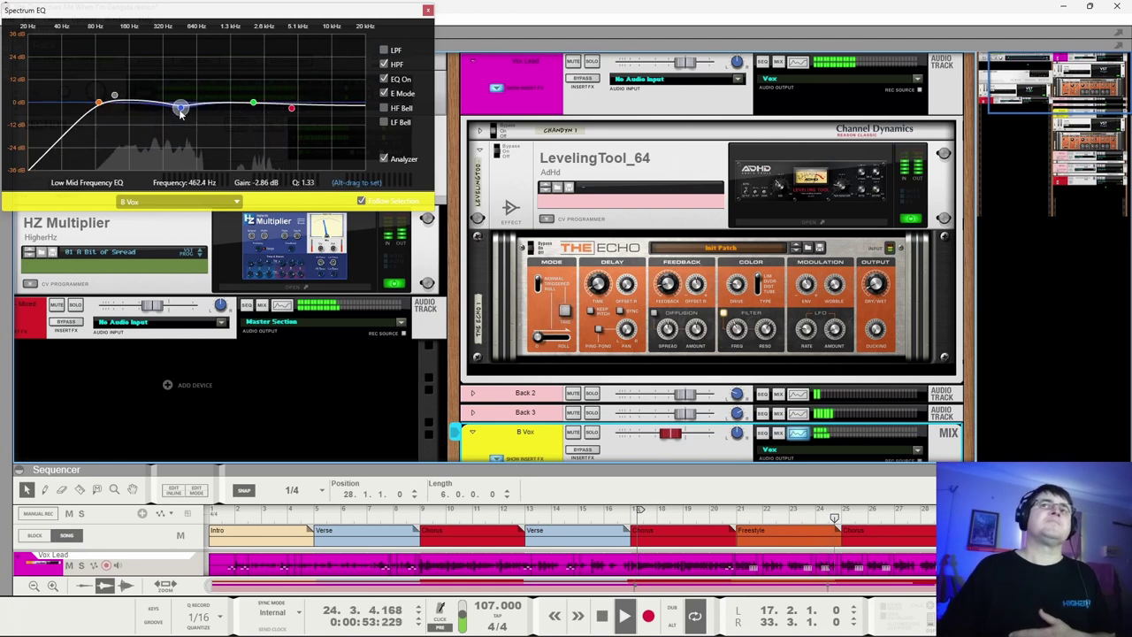
pyautogui.moveTo(181, 113); pyautogui.dragTo(181, 112)
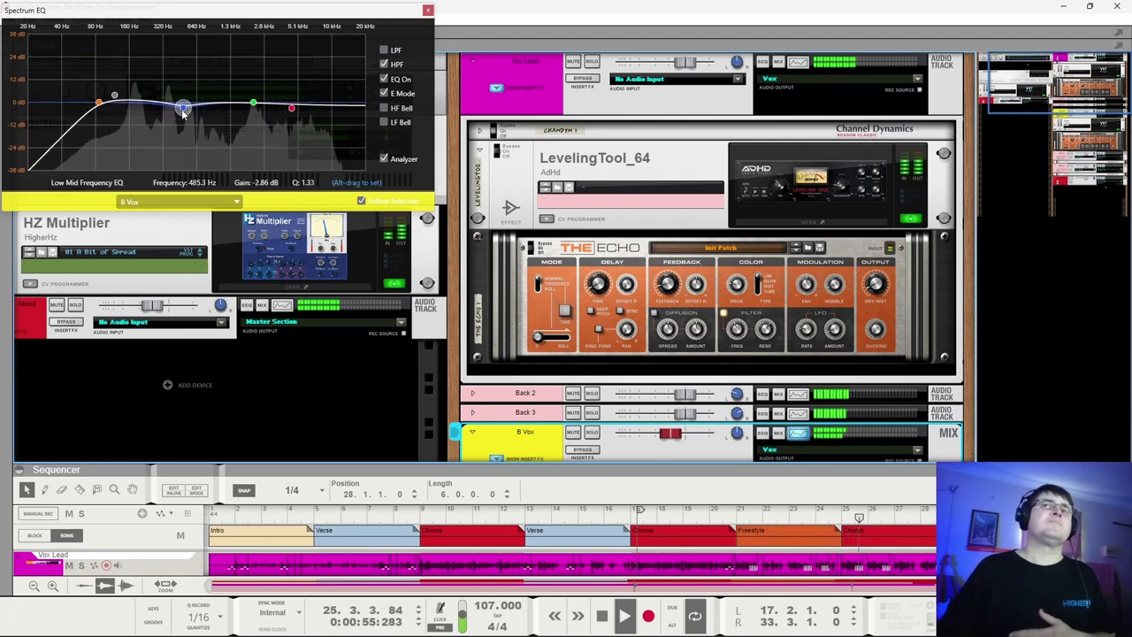
pyautogui.moveTo(160, 120); pyautogui.dragTo(110, 90)
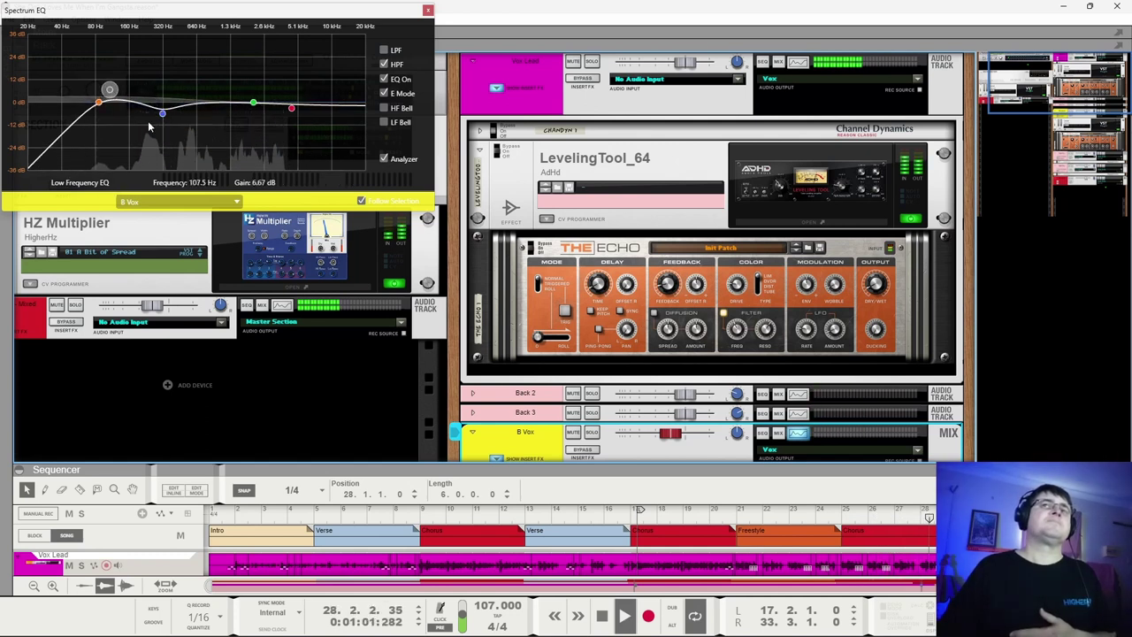
pyautogui.click(253, 103)
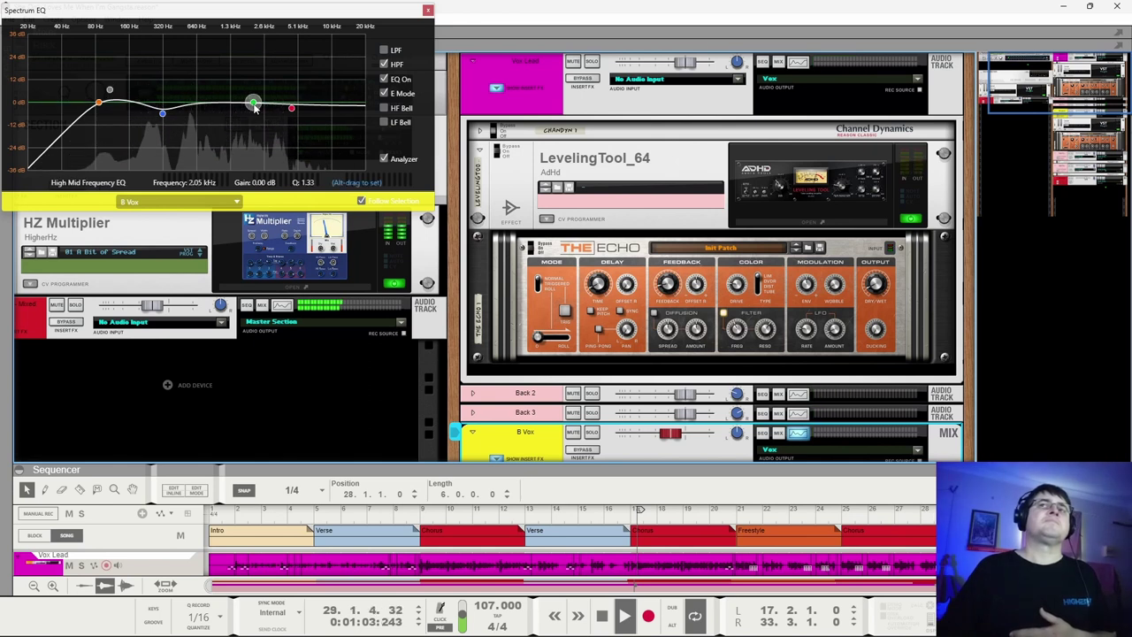
pyautogui.moveTo(253, 103); pyautogui.dragTo(234, 102)
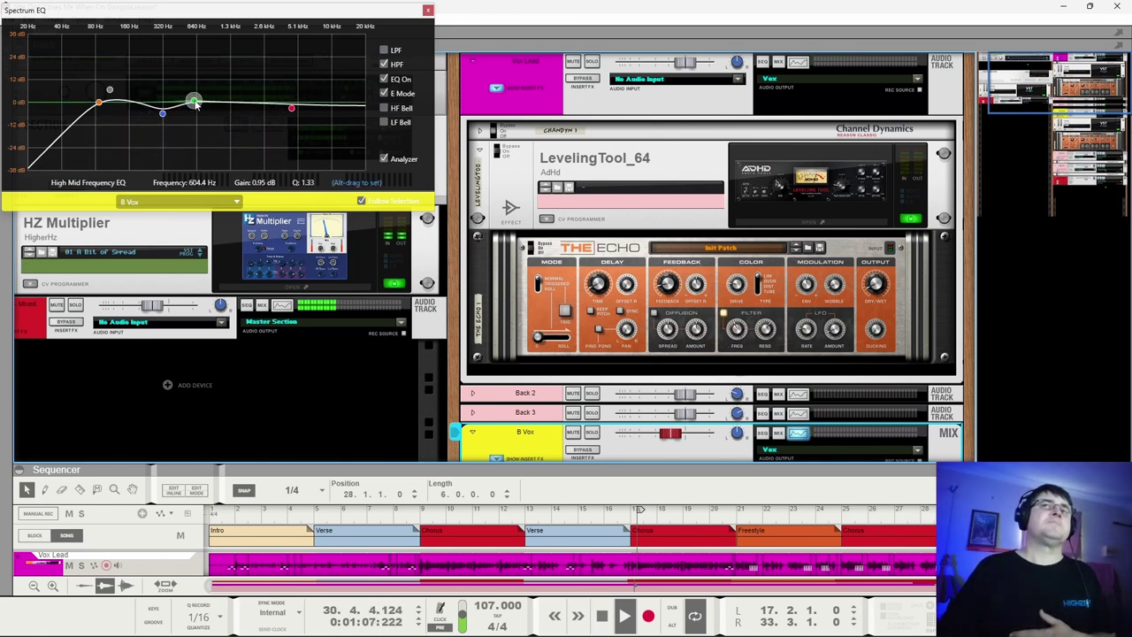
# Mute the Ad Lib 2 track in the rack.
pyautogui.scroll(-5, 583, 353)
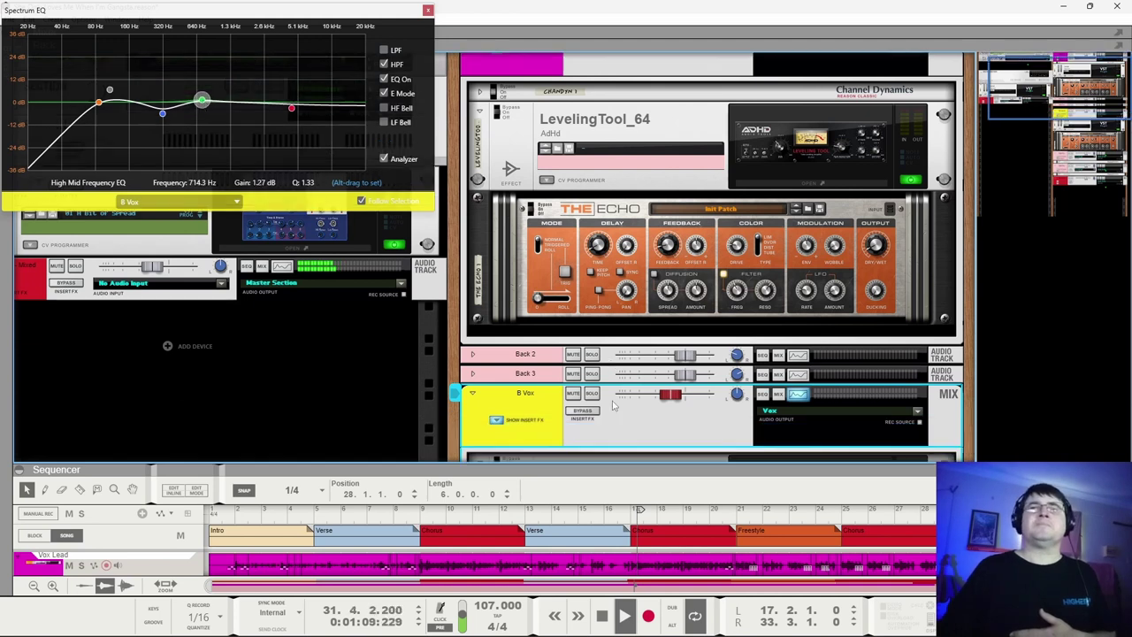
pyautogui.scroll(-7, 596, 359)
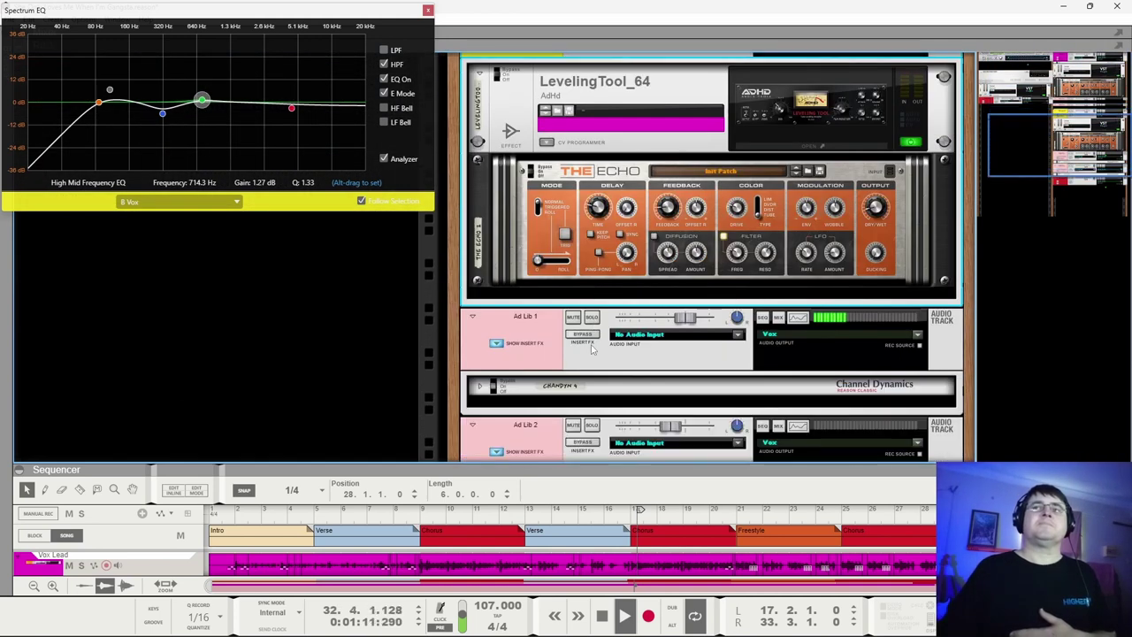
pyautogui.click(571, 321)
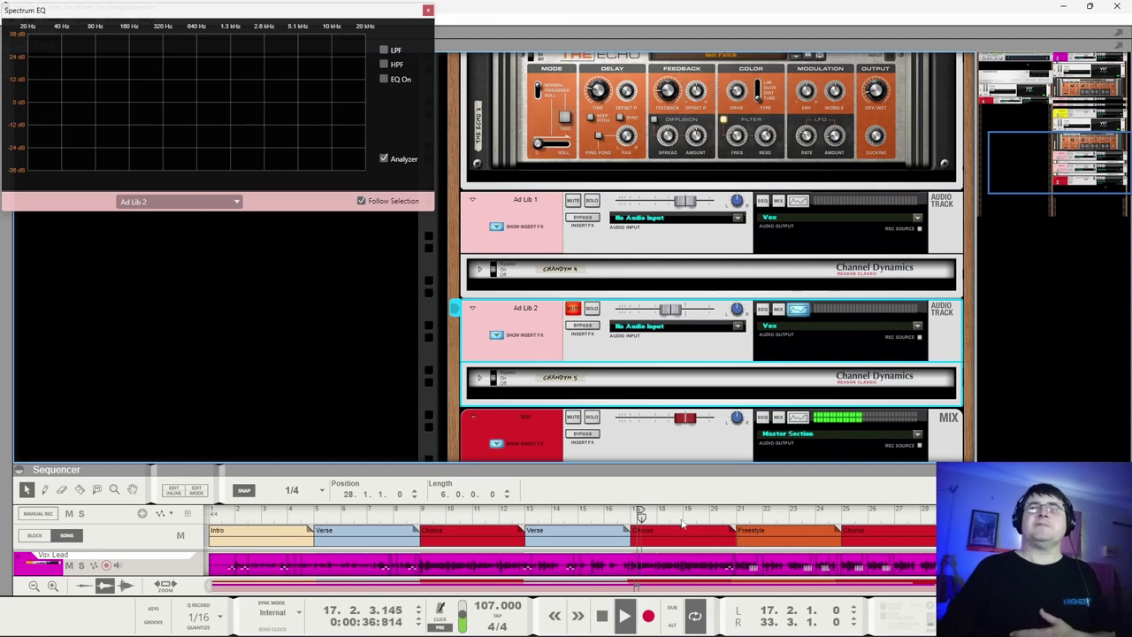
# Compare the B Vox channel with its EQ bypassed and active during playback, leaving the EQ on, and stop playback.
pyautogui.scroll(6, 584, 336)
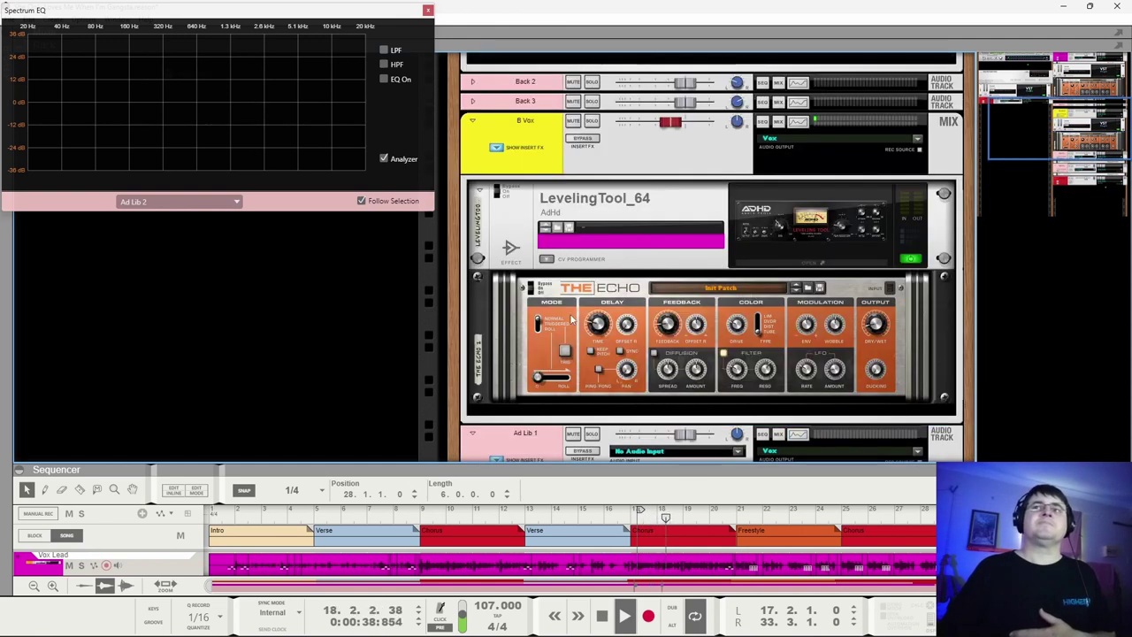
pyautogui.click(542, 340)
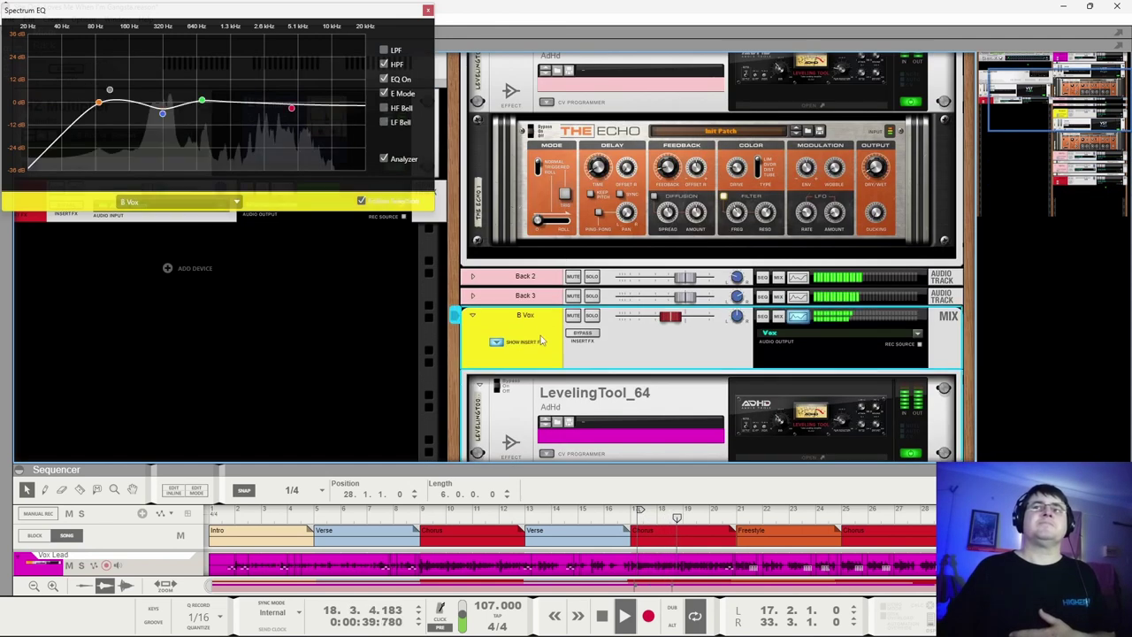
pyautogui.click(384, 80)
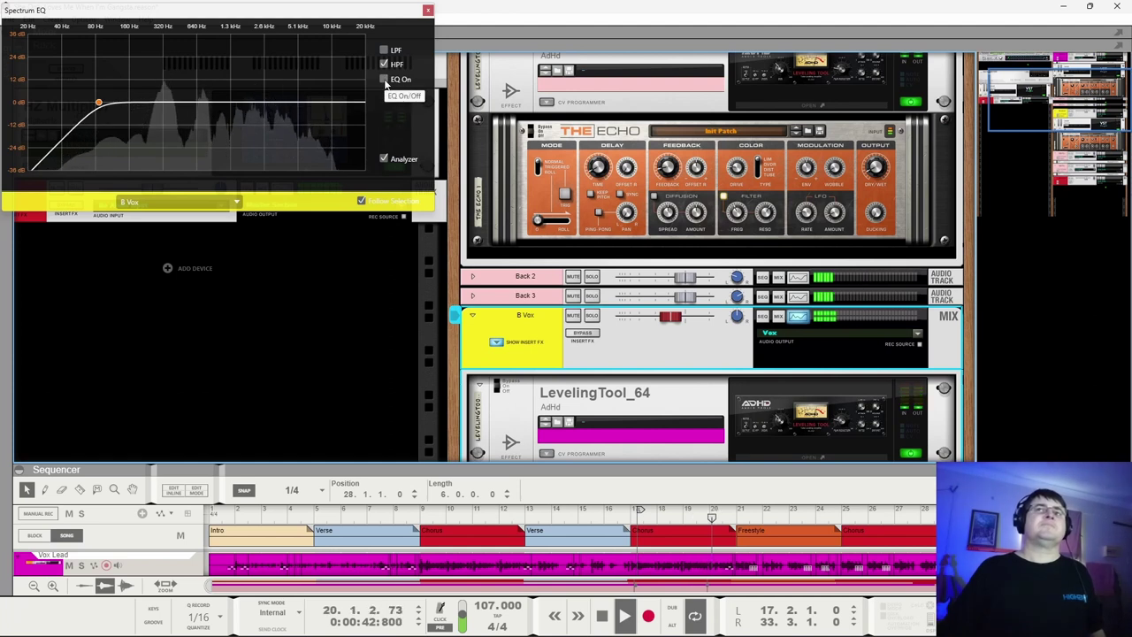
pyautogui.click(384, 81)
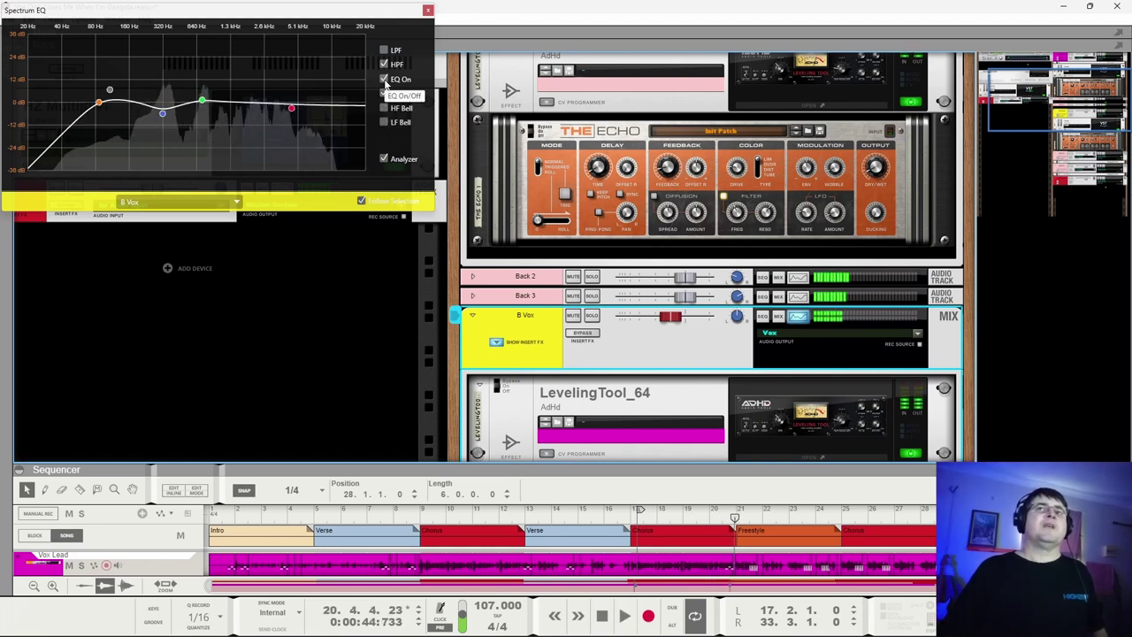
pyautogui.press('space')
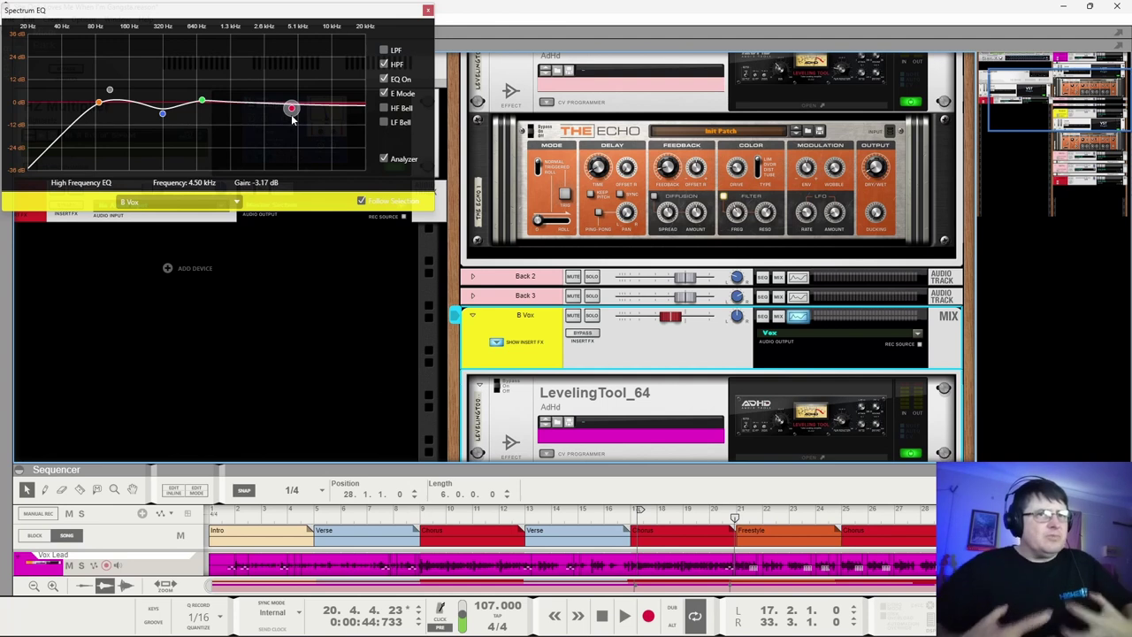
# Solo Ad Lib 1 with the loop starting at 28.4.1 and add an AdHd LevelingTool_64 after its Channel Dynamics.
pyautogui.scroll(-10, 433, 190)
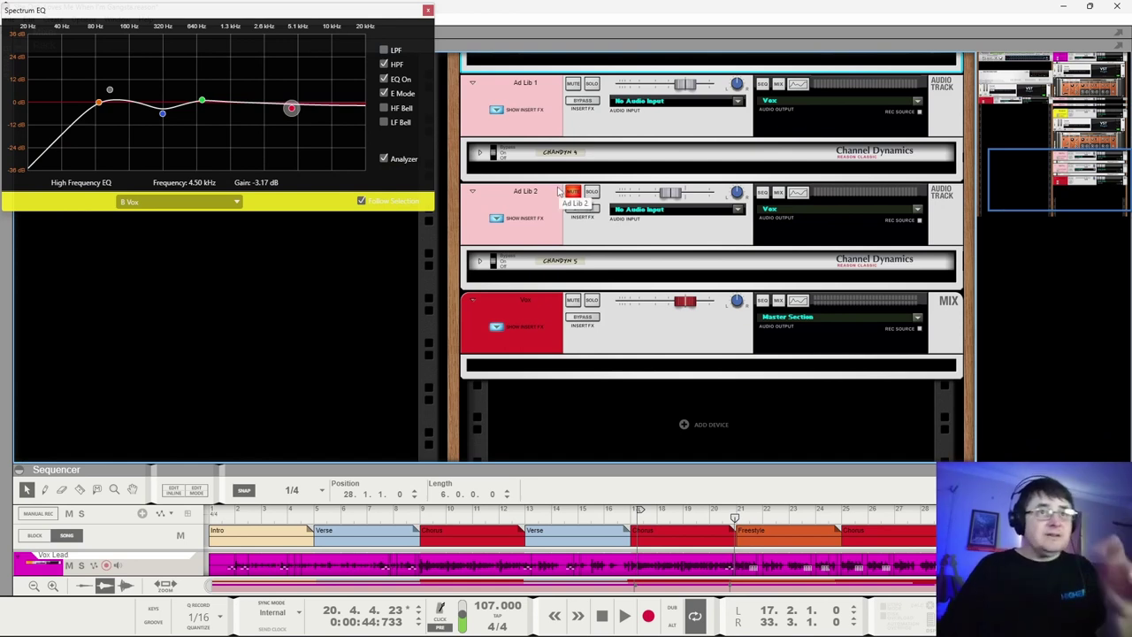
pyautogui.click(595, 85)
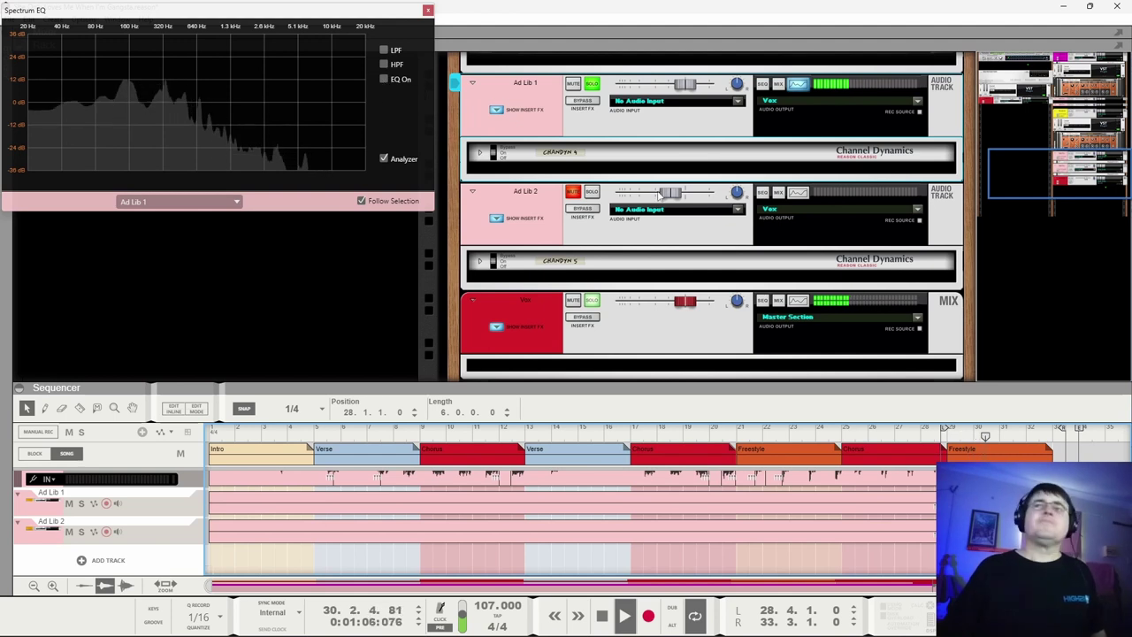
pyautogui.click(578, 164)
pyautogui.rightClick(578, 164)
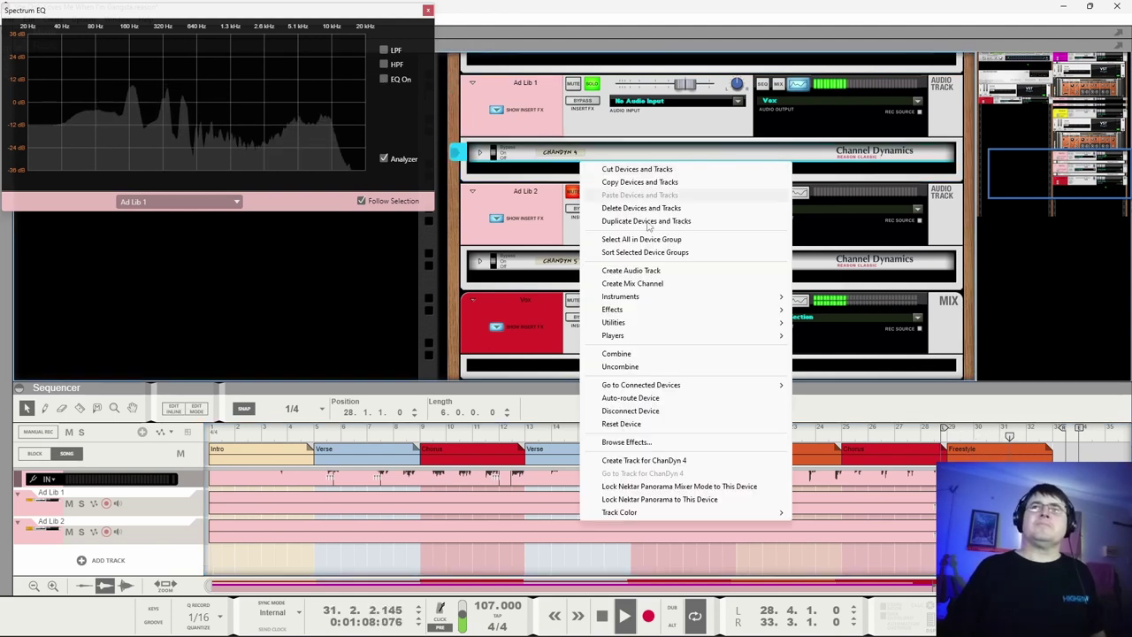
pyautogui.moveTo(721, 312)
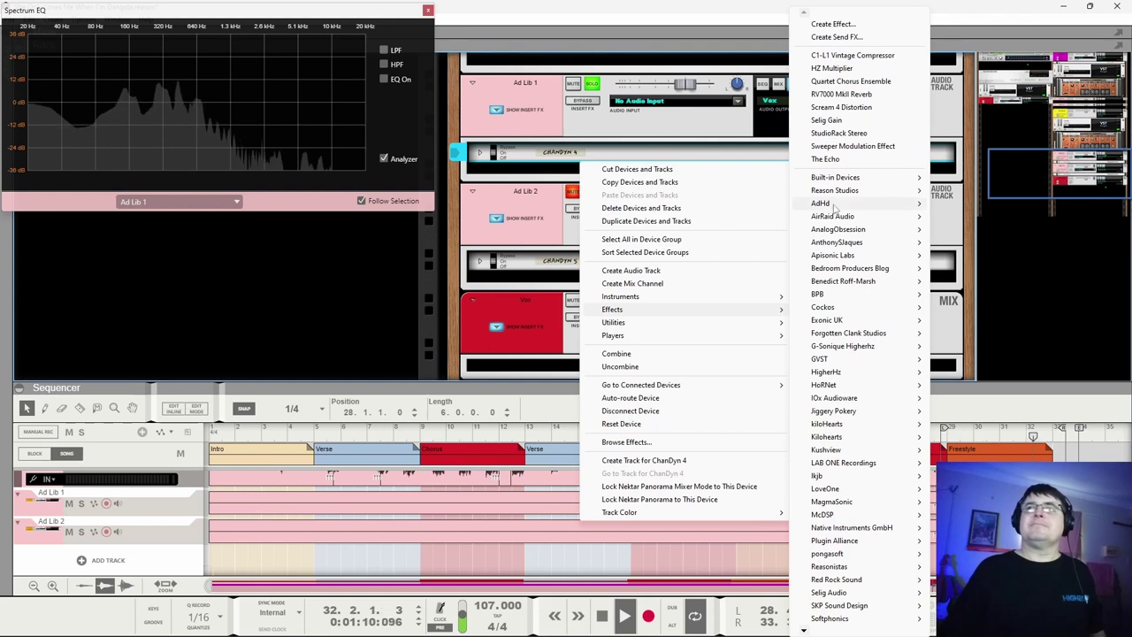
pyautogui.moveTo(875, 204)
pyautogui.click(973, 204)
pyautogui.click(820, 217)
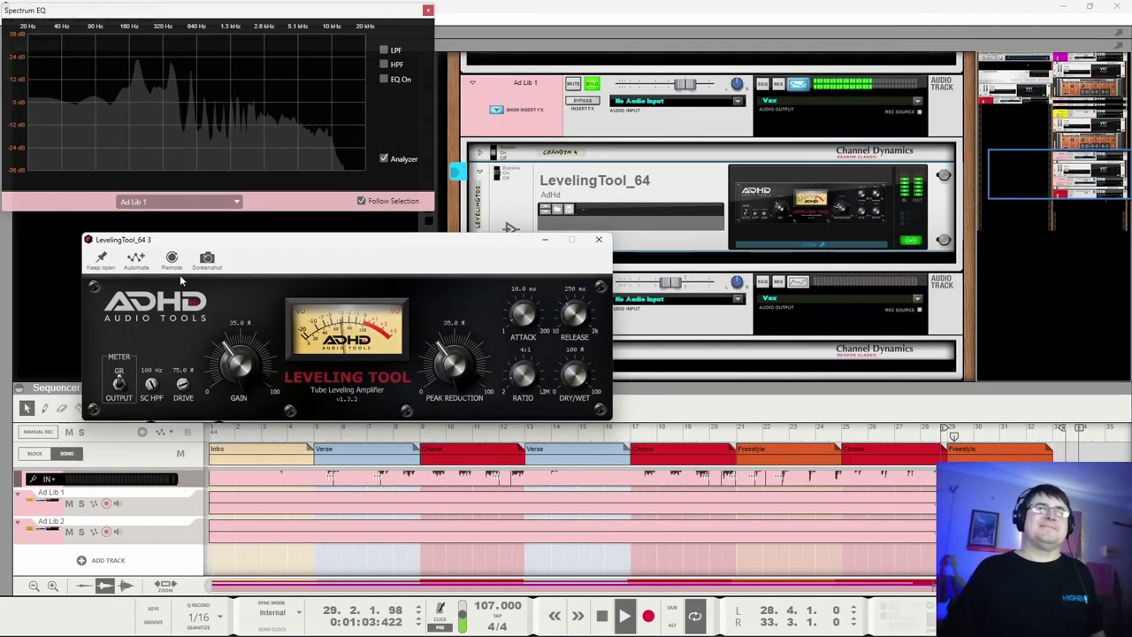
# Set the Ad Lib 1 leveler's gain to 22.5%, peak reduction to 53.3% and release to 115 ms with a slower attack, and close its window.
pyautogui.moveTo(241, 372); pyautogui.dragTo(241, 400)
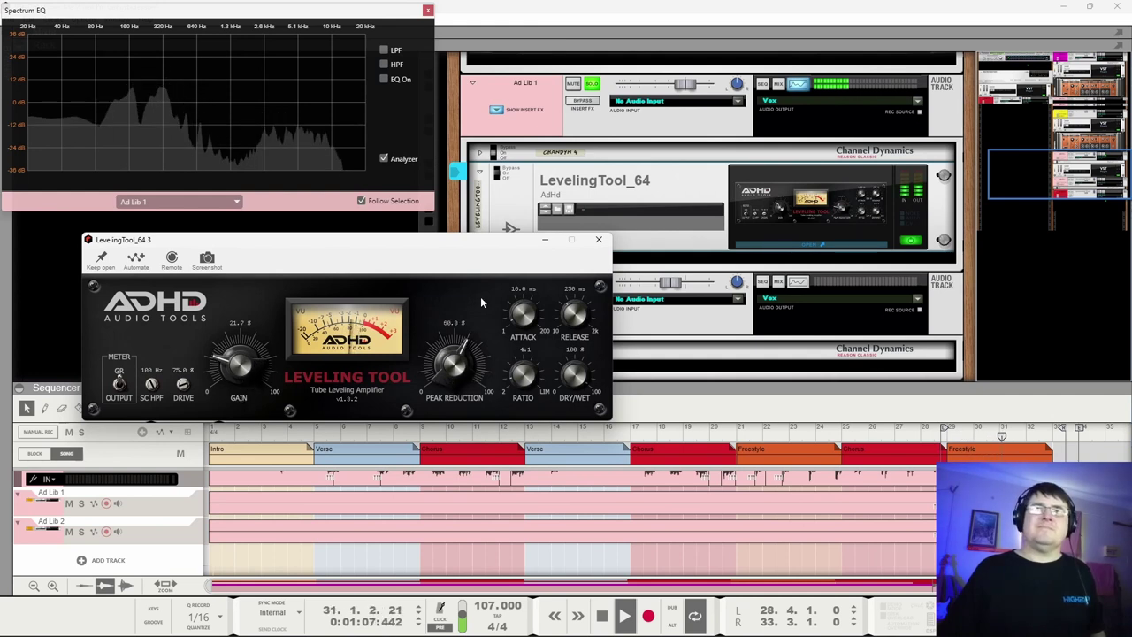
pyautogui.moveTo(524, 314); pyautogui.dragTo(526, 309)
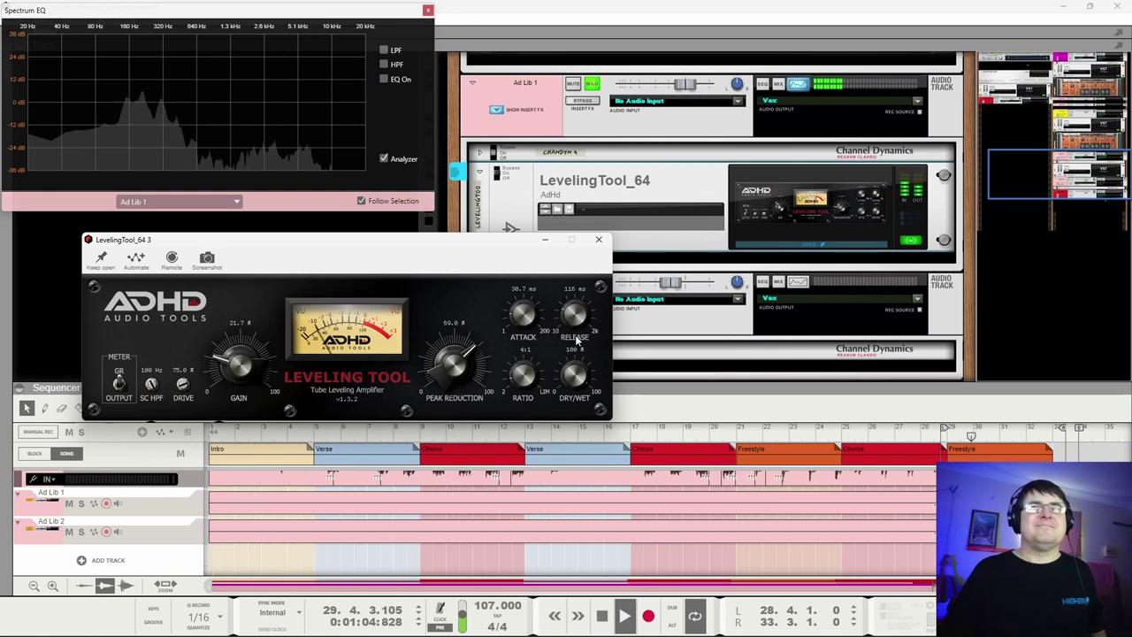
pyautogui.moveTo(456, 369)
pyautogui.mouseDown()
pyautogui.moveTo(457, 384)
pyautogui.moveTo(458, 364)
pyautogui.mouseUp()
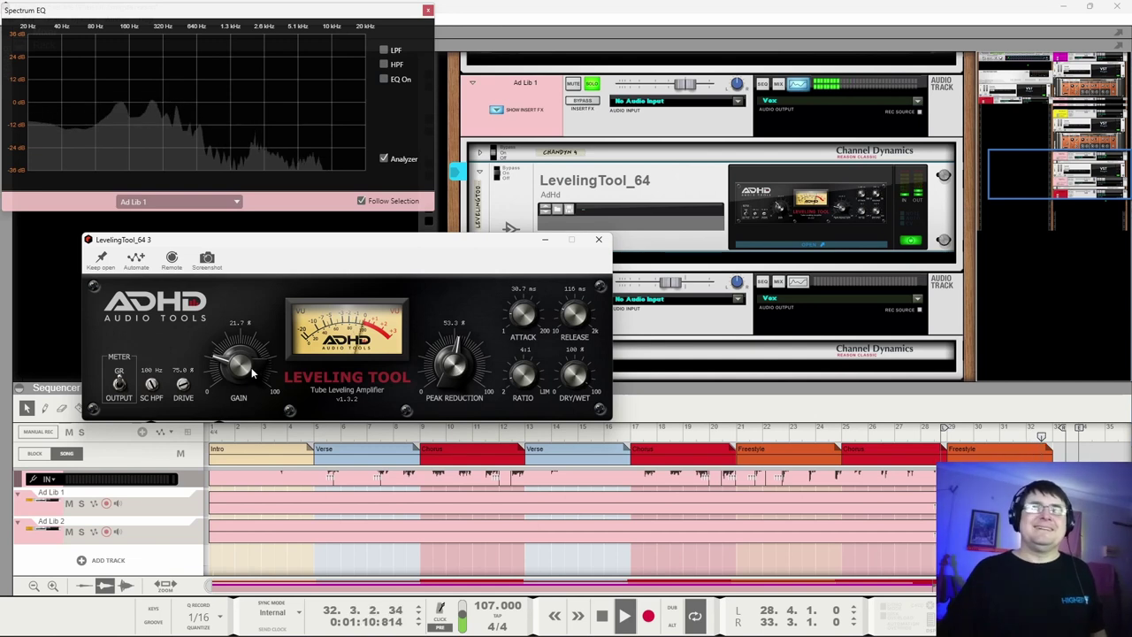
pyautogui.moveTo(245, 372); pyautogui.dragTo(251, 365)
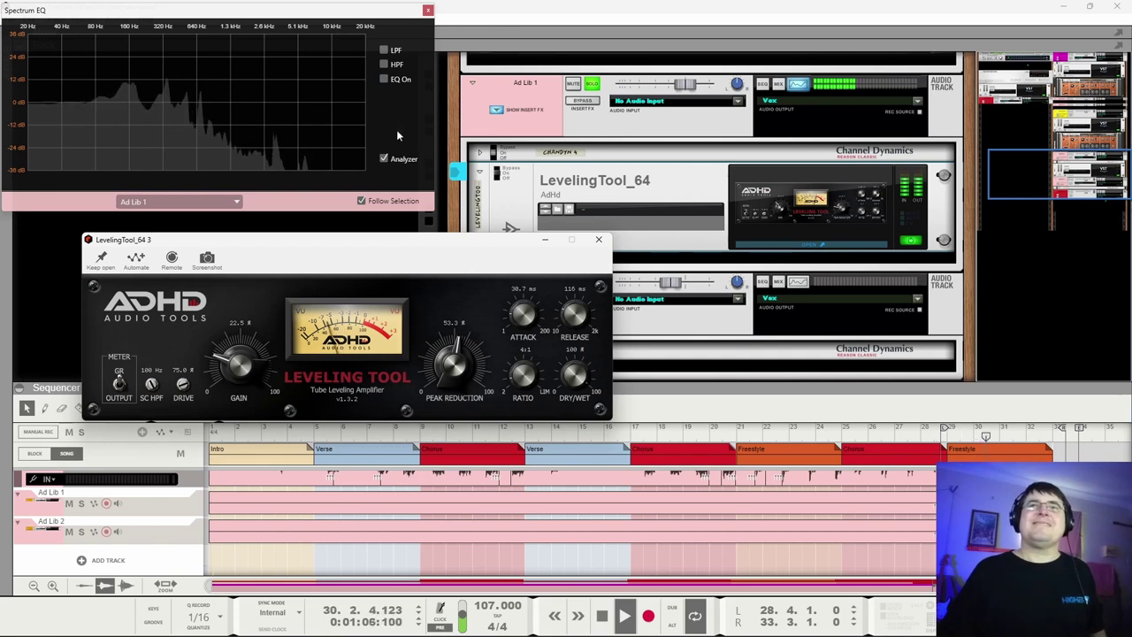
pyautogui.click(597, 239)
pyautogui.click(601, 261)
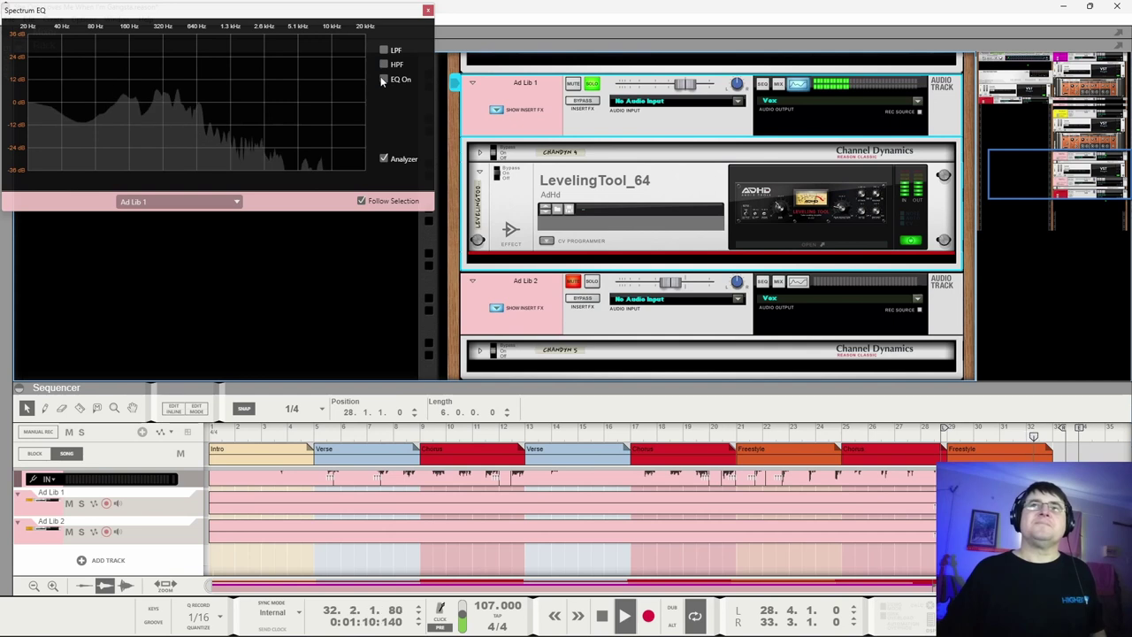
# Enable EQ and the high-pass filter on Ad Lib 1, with the cutoff near 90 Hz and an 8.57 dB low-frequency boost at 108.7 Hz.
pyautogui.click(383, 79)
pyautogui.click(383, 65)
pyautogui.click(129, 104)
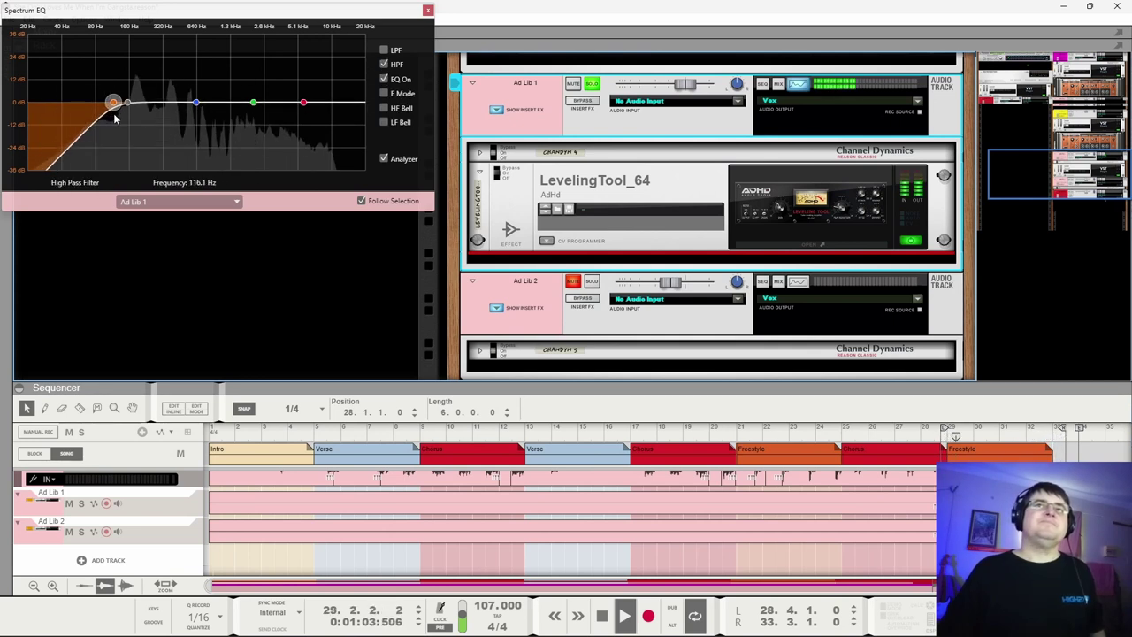
pyautogui.moveTo(129, 102); pyautogui.dragTo(111, 88)
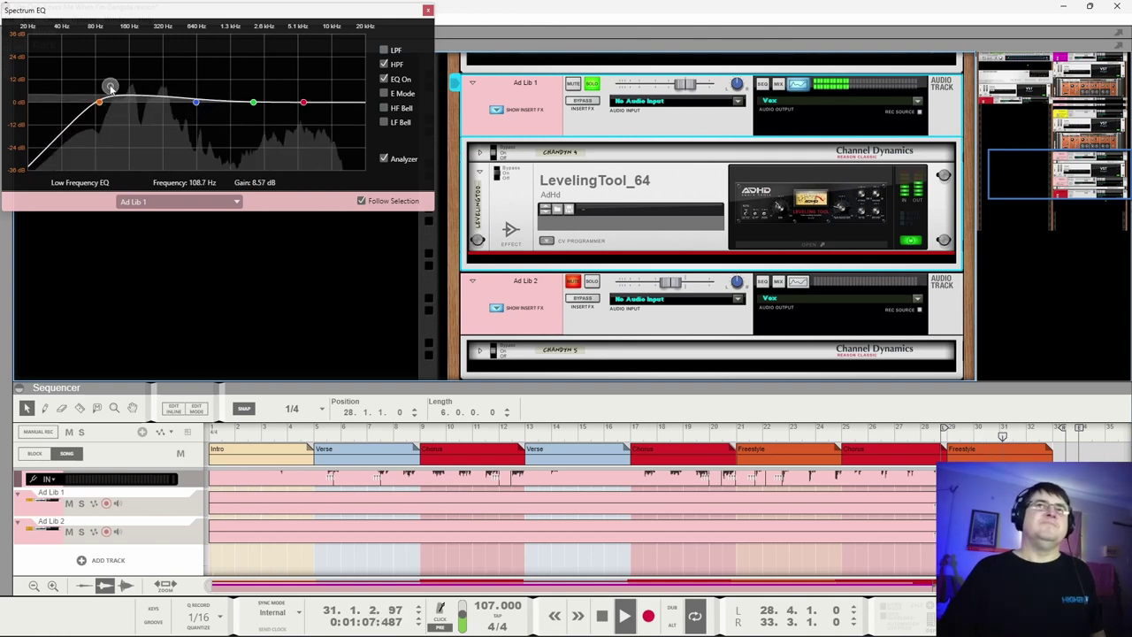
# Switch Ad Lib 1's EQ to E Mode, slightly cut the two mid bands, and boost the high frequencies 4.76 dB at 3.29 kHz.
pyautogui.click(384, 93)
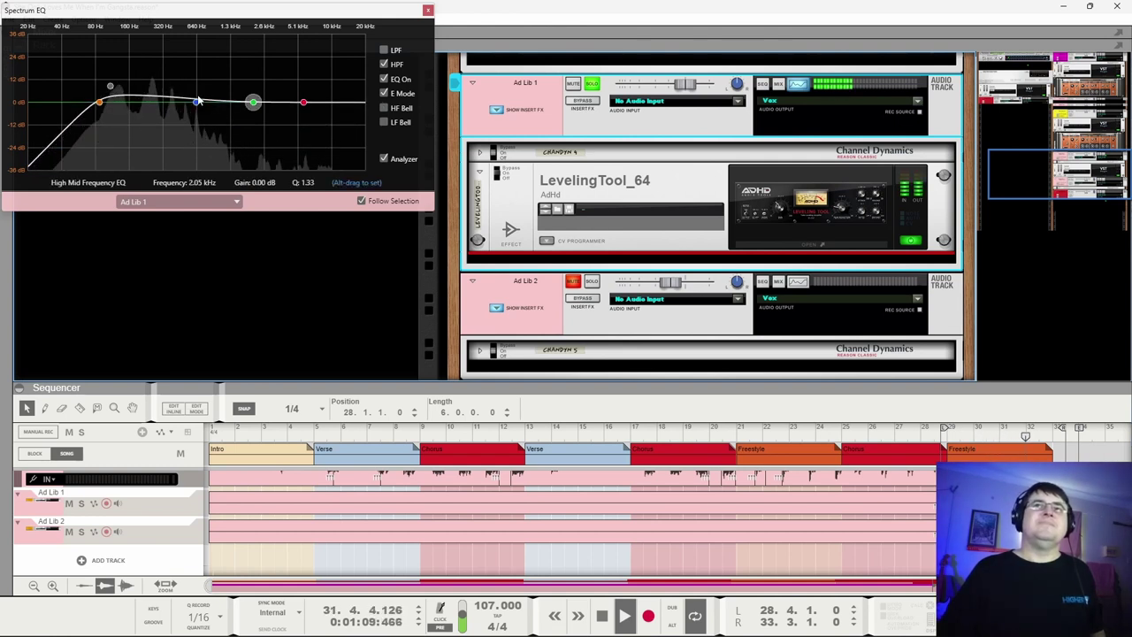
pyautogui.moveTo(196, 102)
pyautogui.mouseDown()
pyautogui.moveTo(168, 121)
pyautogui.moveTo(208, 99)
pyautogui.moveTo(210, 68)
pyautogui.moveTo(210, 115)
pyautogui.moveTo(213, 104)
pyautogui.mouseUp()
pyautogui.click(252, 105)
pyautogui.click(303, 104)
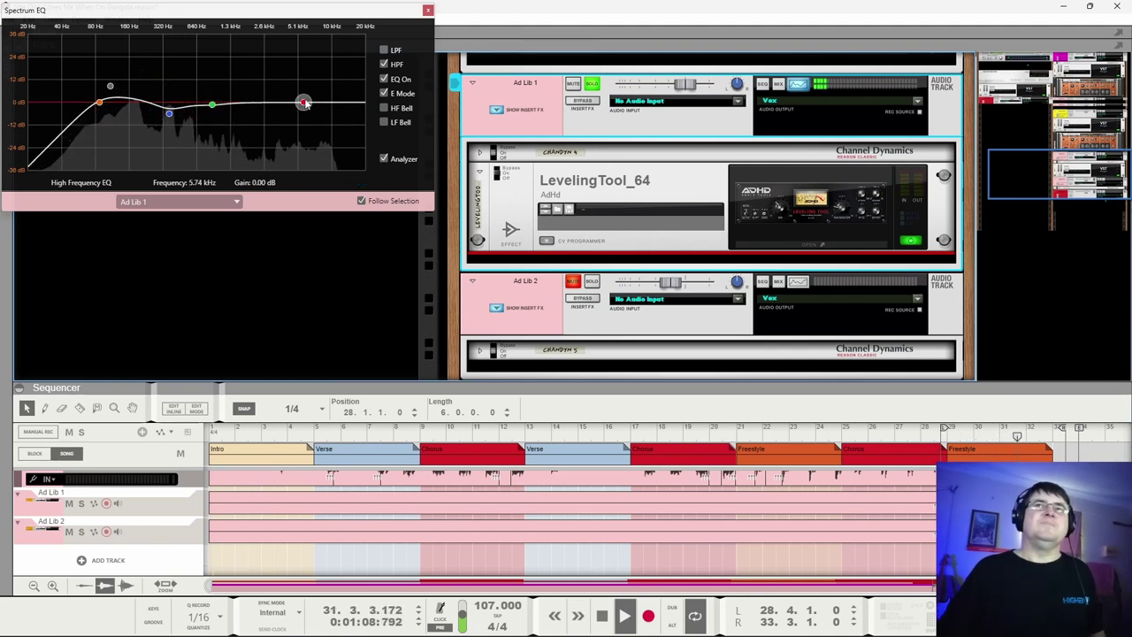
pyautogui.moveTo(304, 103); pyautogui.dragTo(278, 97)
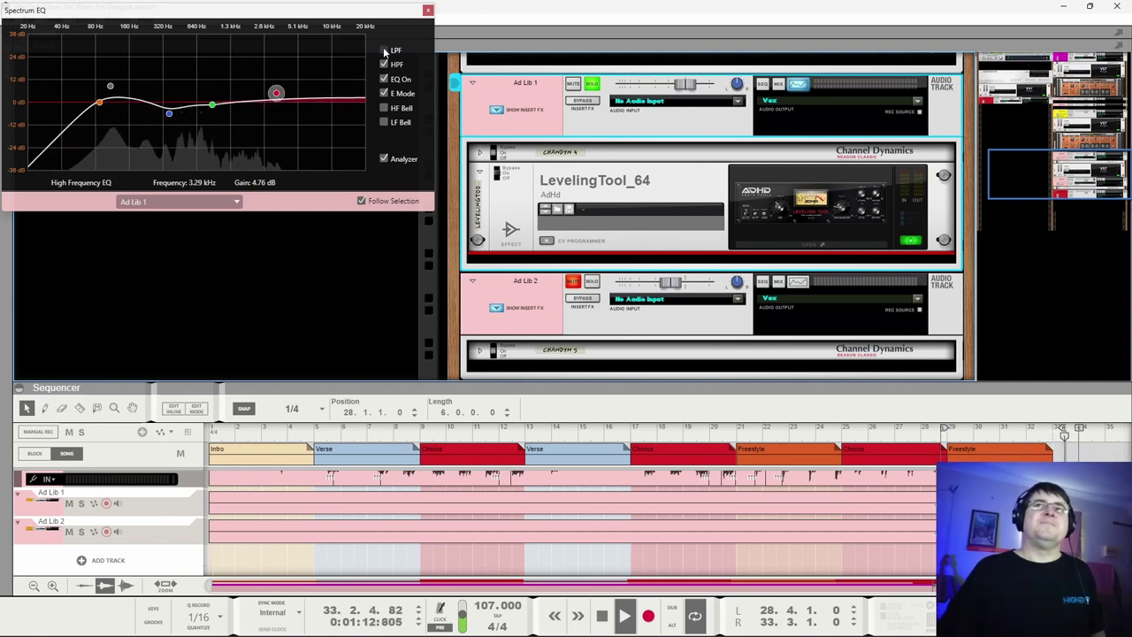
# Enable Ad Lib 1's low-pass filter at 13.23 kHz, listen to the result, and stop playback.
pyautogui.click(384, 51)
pyautogui.moveTo(304, 92); pyautogui.dragTo(345, 103)
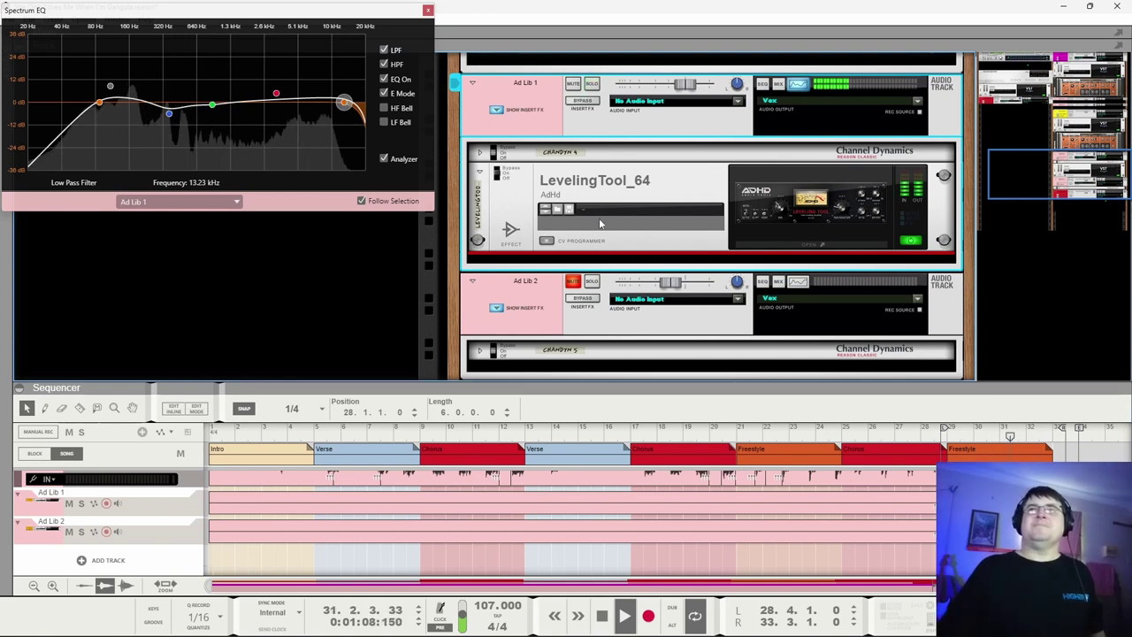
pyautogui.click(934, 432)
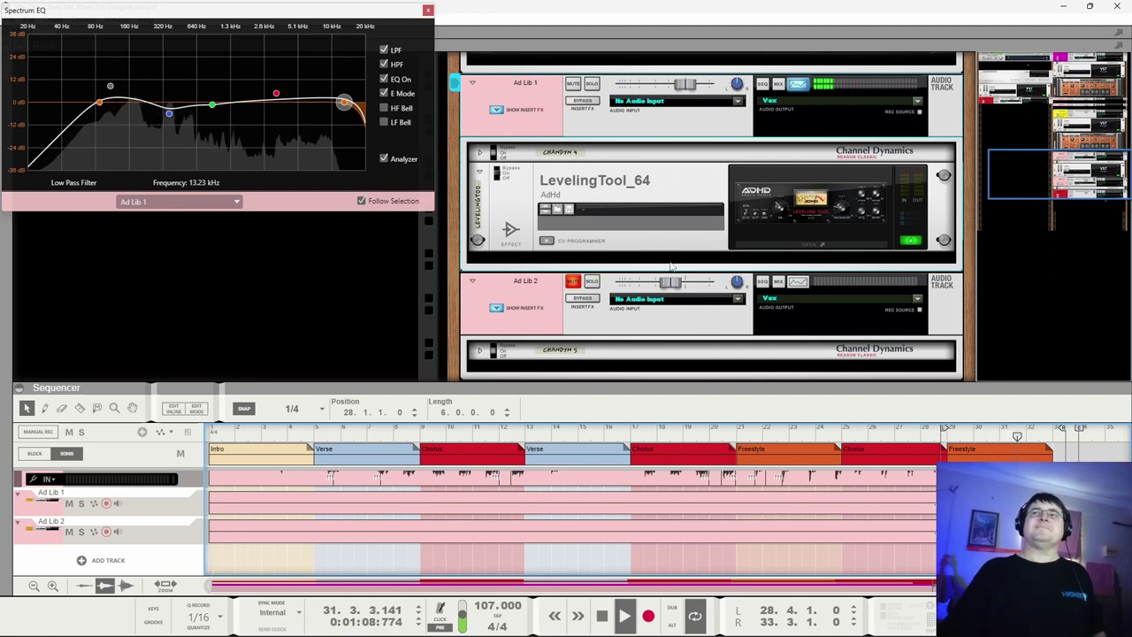
pyautogui.press('space')
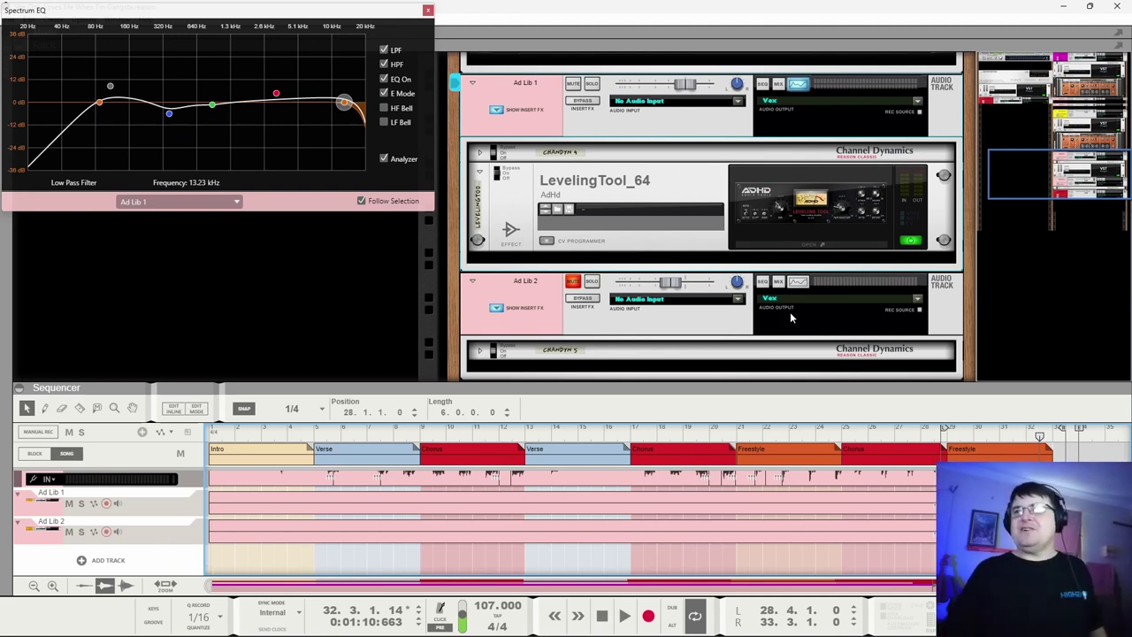
# Unmute the Ad Lib 2 track and lower its channel level slightly.
pyautogui.click(572, 284)
pyautogui.scroll(-3, 612, 286)
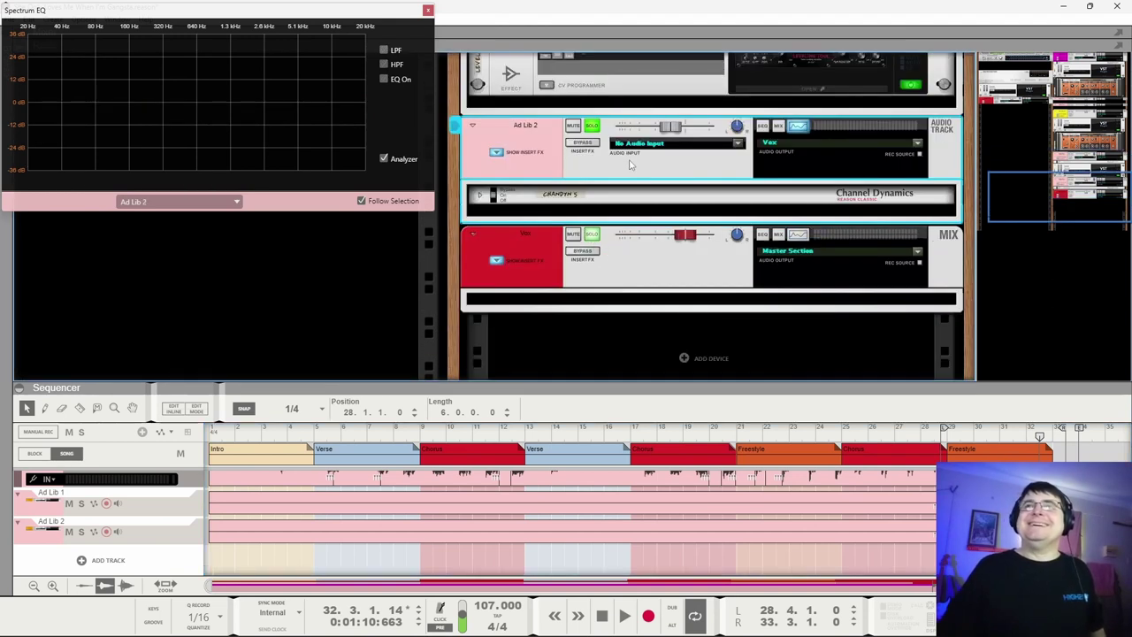
pyautogui.rightClick(628, 208)
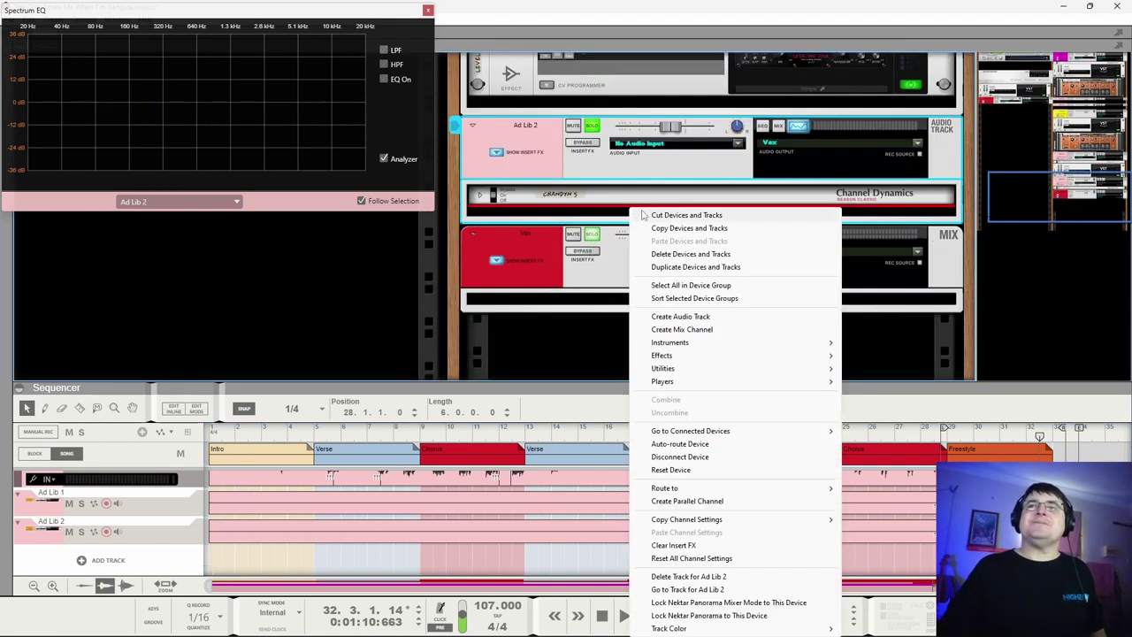
pyautogui.press('Escape')
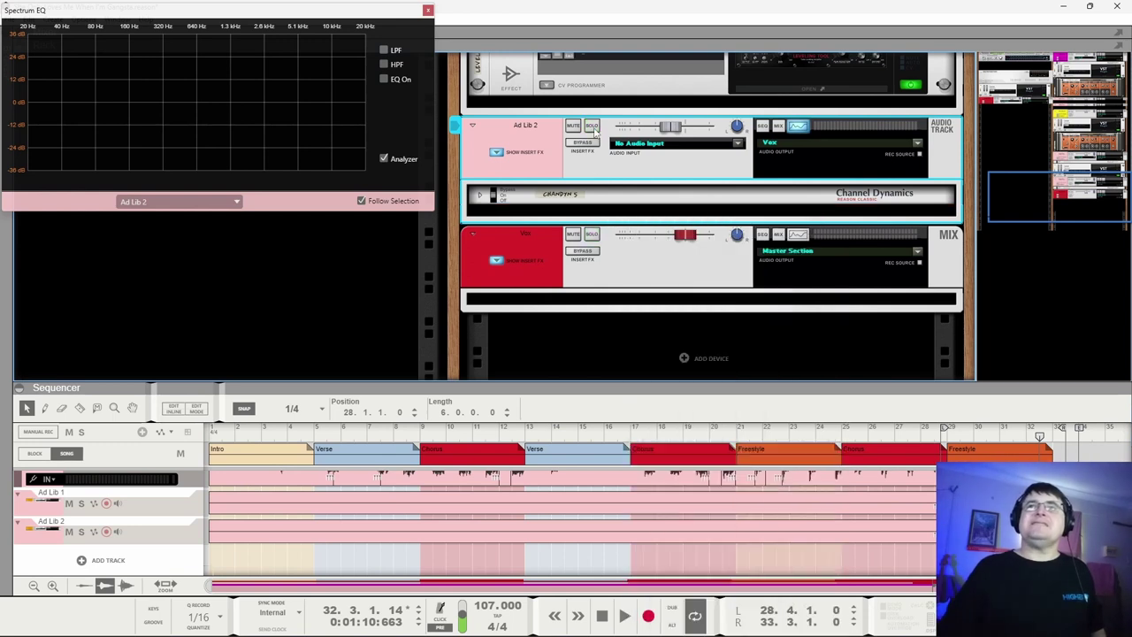
pyautogui.scroll(2, 663, 190)
pyautogui.scroll(3, 664, 190)
pyautogui.scroll(-5, 666, 196)
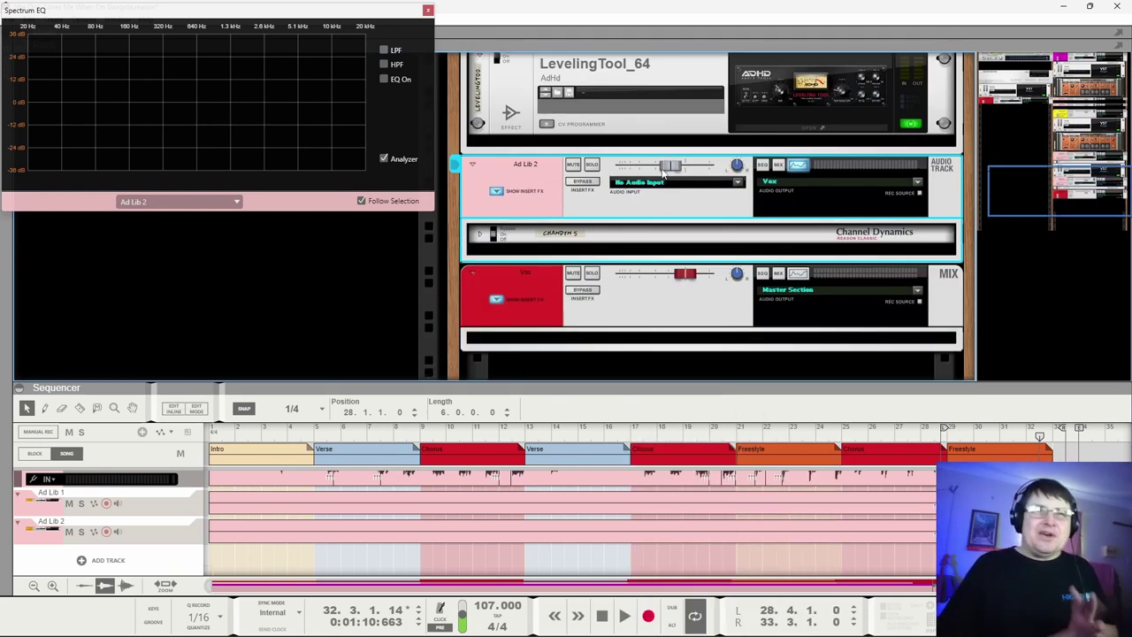
pyautogui.moveTo(663, 171); pyautogui.dragTo(650, 177)
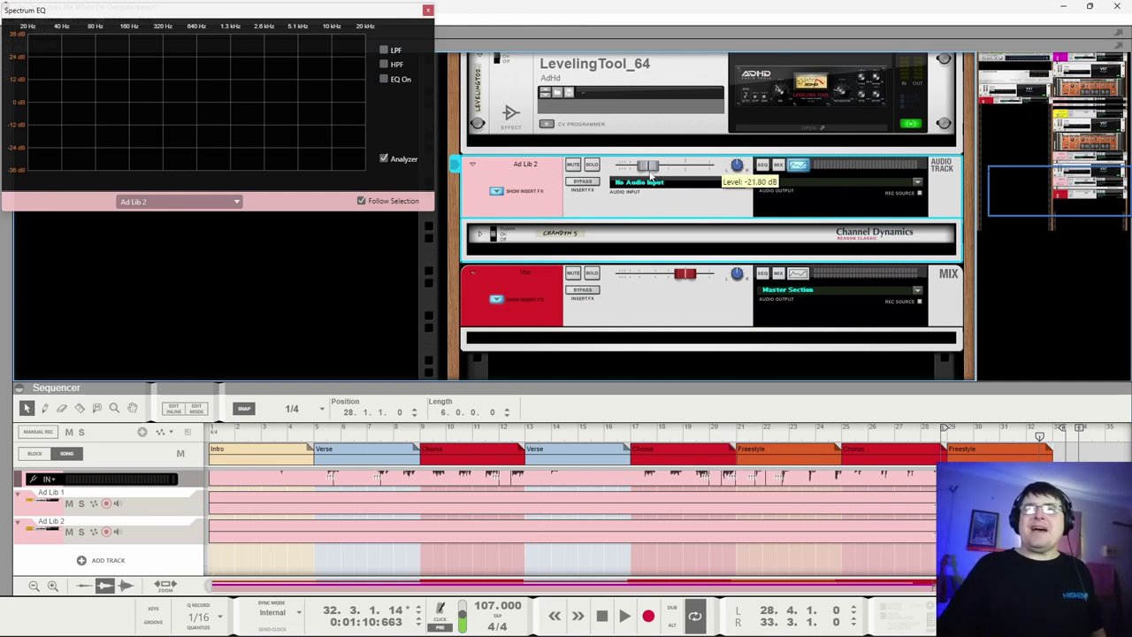
pyautogui.scroll(2, 655, 183)
pyautogui.scroll(-1, 672, 172)
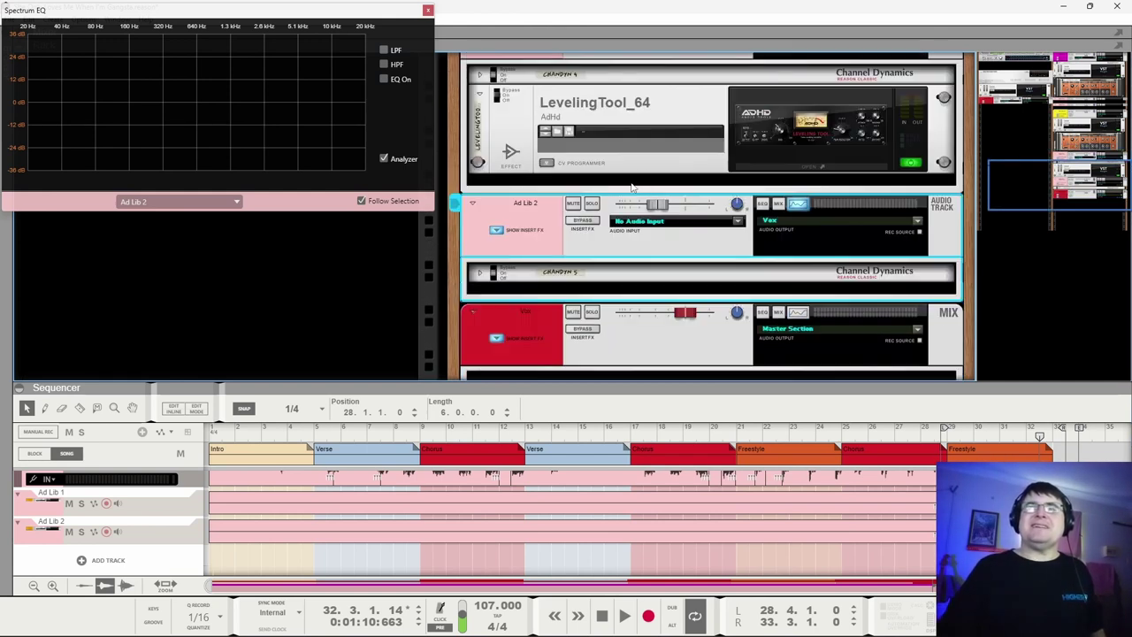
pyautogui.scroll(1, 686, 164)
pyautogui.scroll(-3, 685, 172)
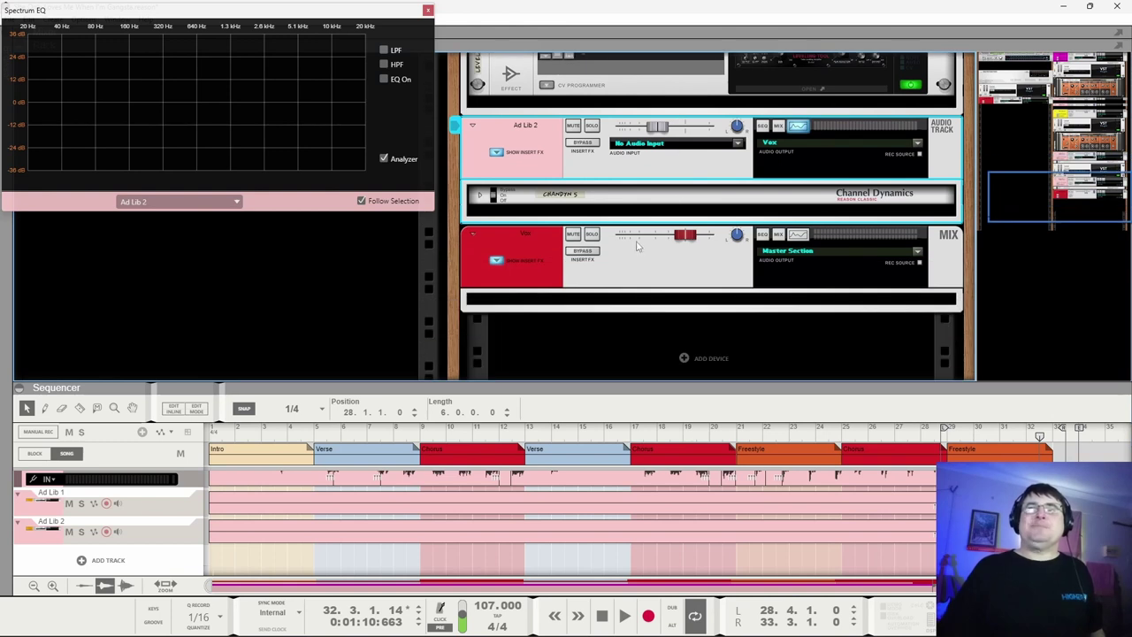
# Solo the Vox bus and start playback to hear both ad-lib tracks together.
pyautogui.click(595, 236)
pyautogui.press('space')
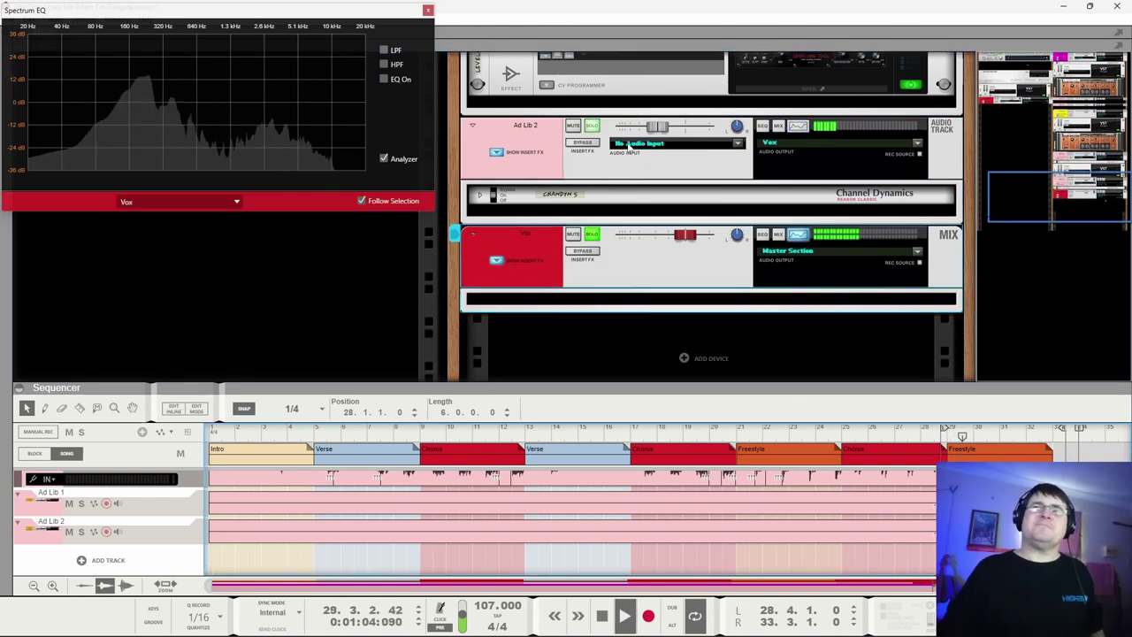
pyautogui.scroll(3, 557, 219)
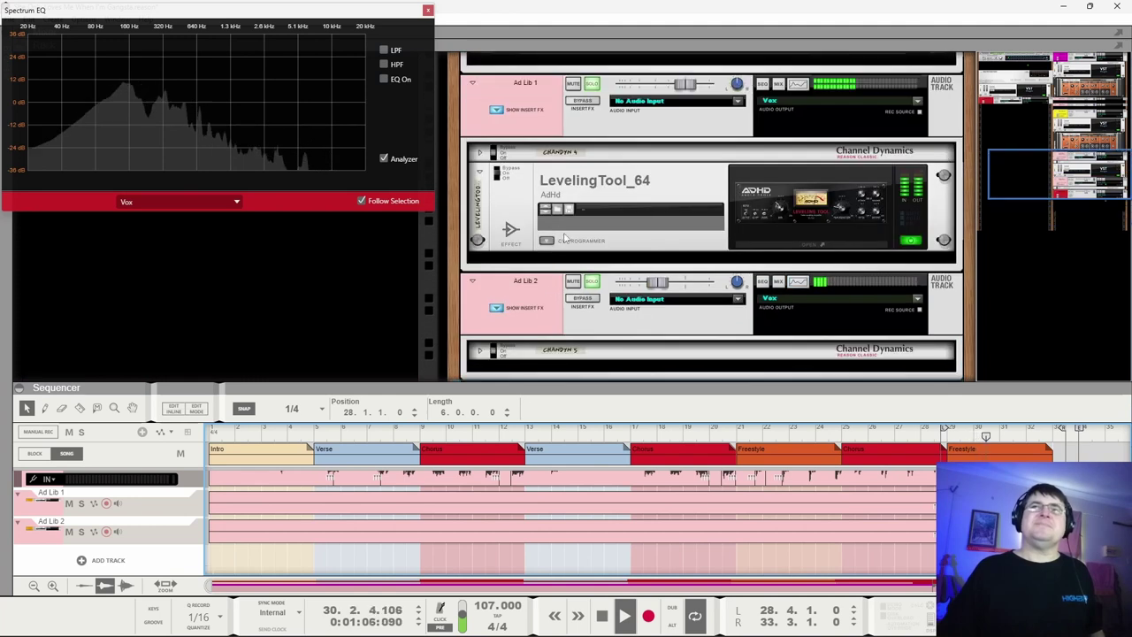
pyautogui.scroll(-3, 572, 228)
# Add The Echo effect after the Channel Dynamics on Ad Lib 2.
pyautogui.click(607, 171)
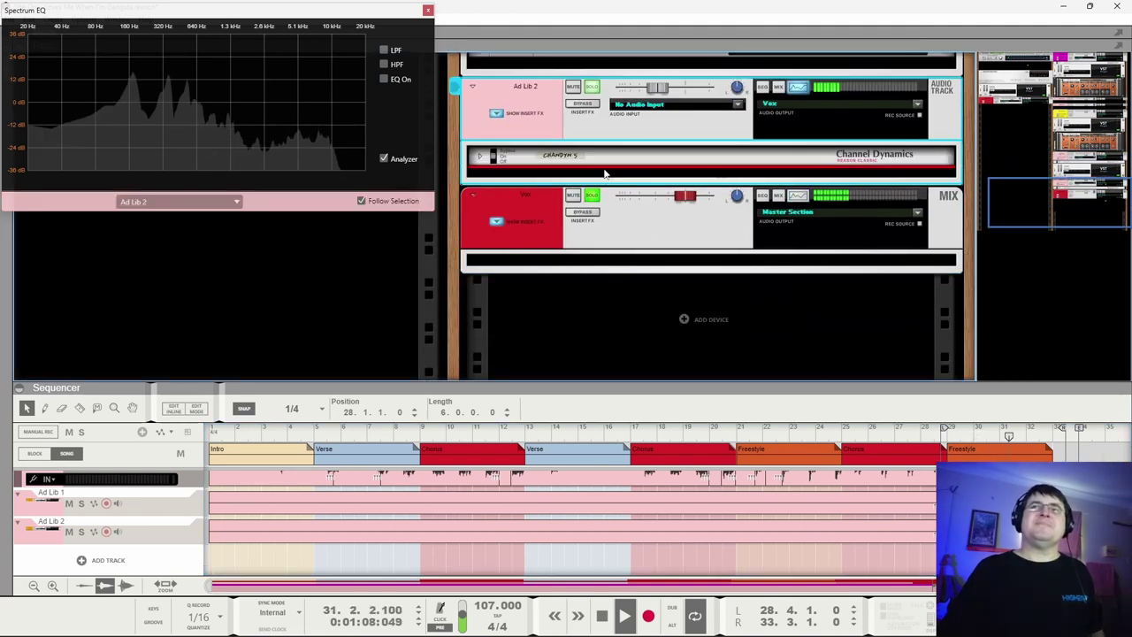
pyautogui.rightClick(607, 171)
pyautogui.moveTo(778, 316)
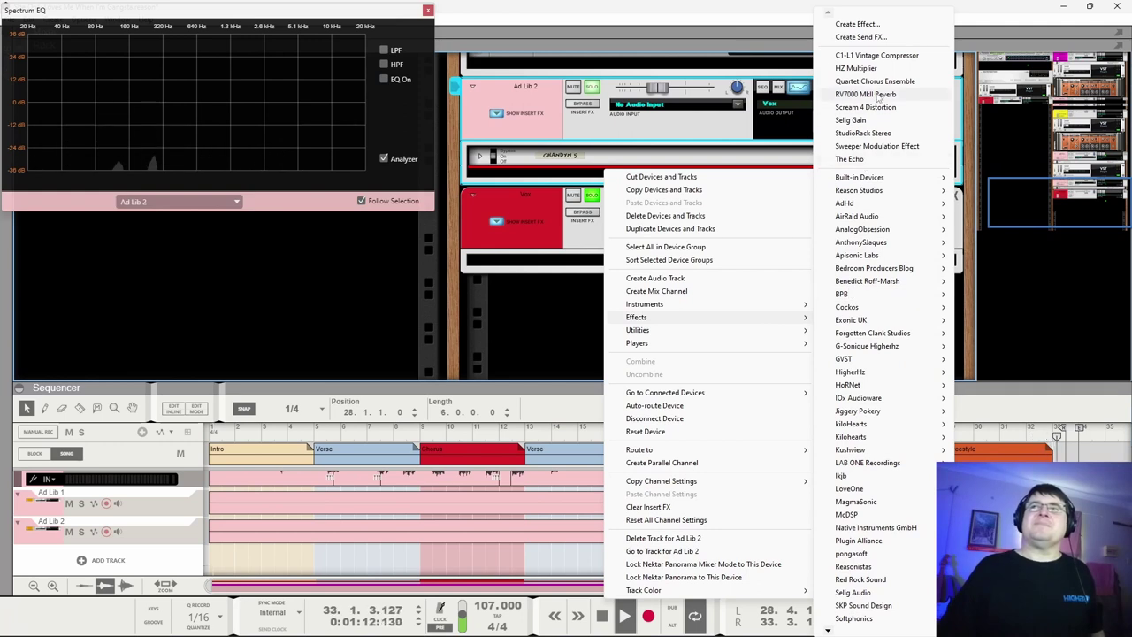
pyautogui.click(849, 158)
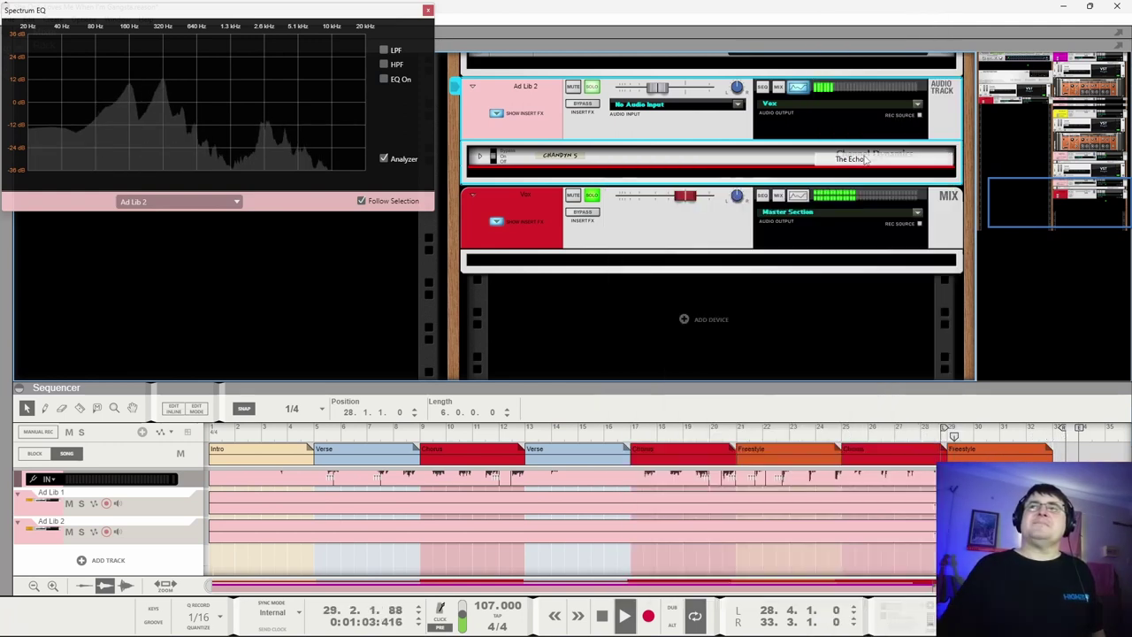
pyautogui.scroll(2, 672, 254)
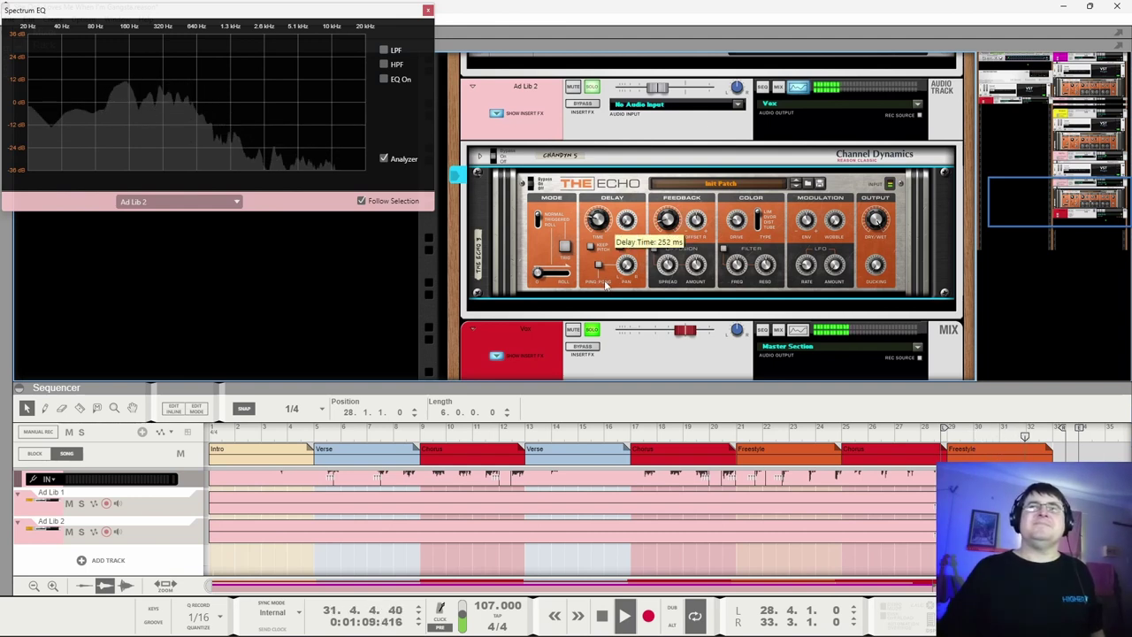
# Adjust The Echo's delay time and dry/wet balance and enable its filter while Ad Lib 2 plays soloed.
pyautogui.moveTo(606, 285); pyautogui.dragTo(617, 284)
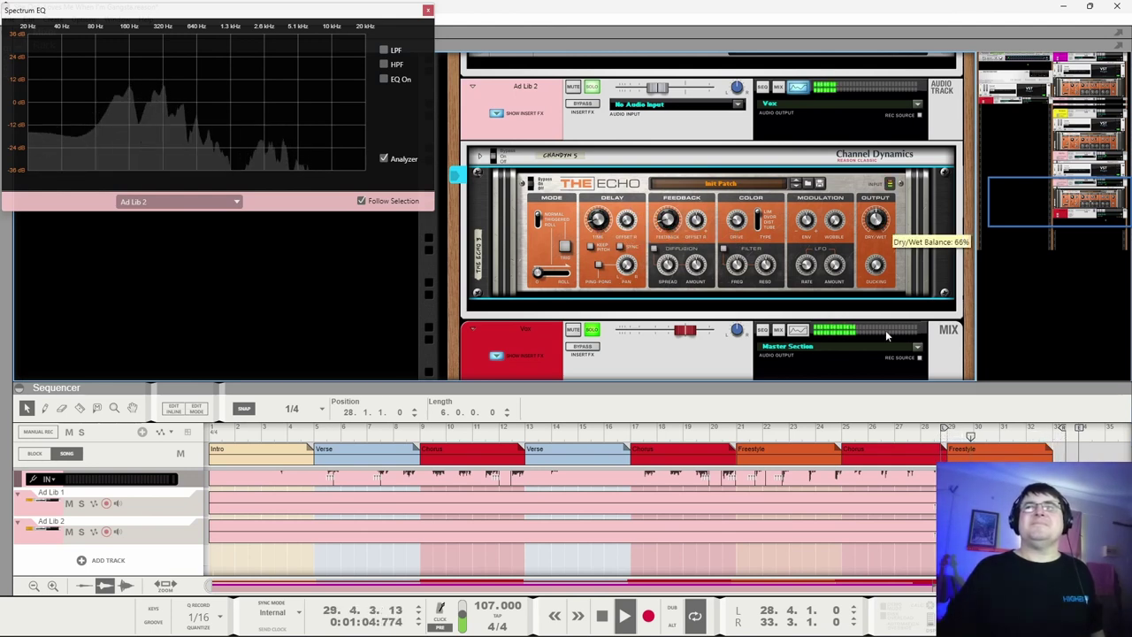
pyautogui.click(592, 87)
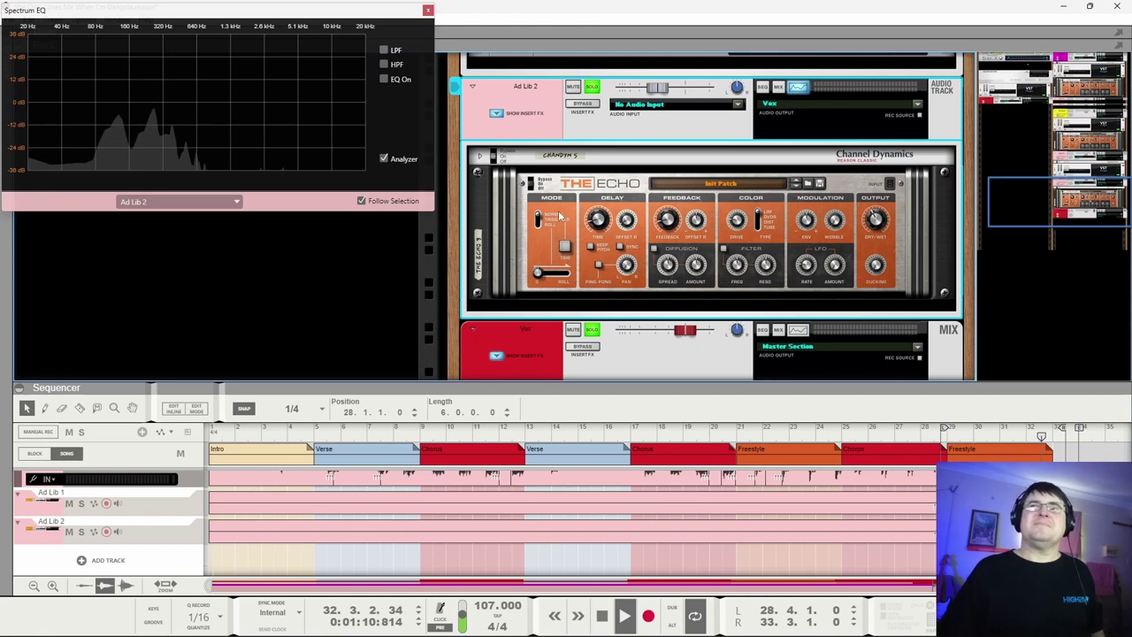
pyautogui.click(599, 221)
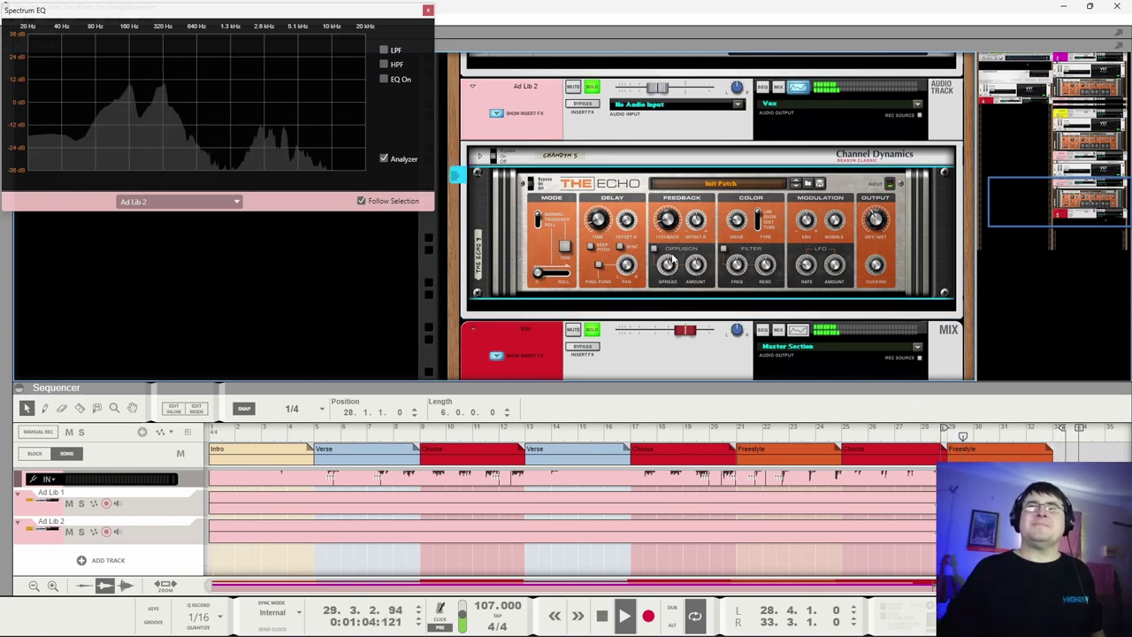
pyautogui.moveTo(668, 225)
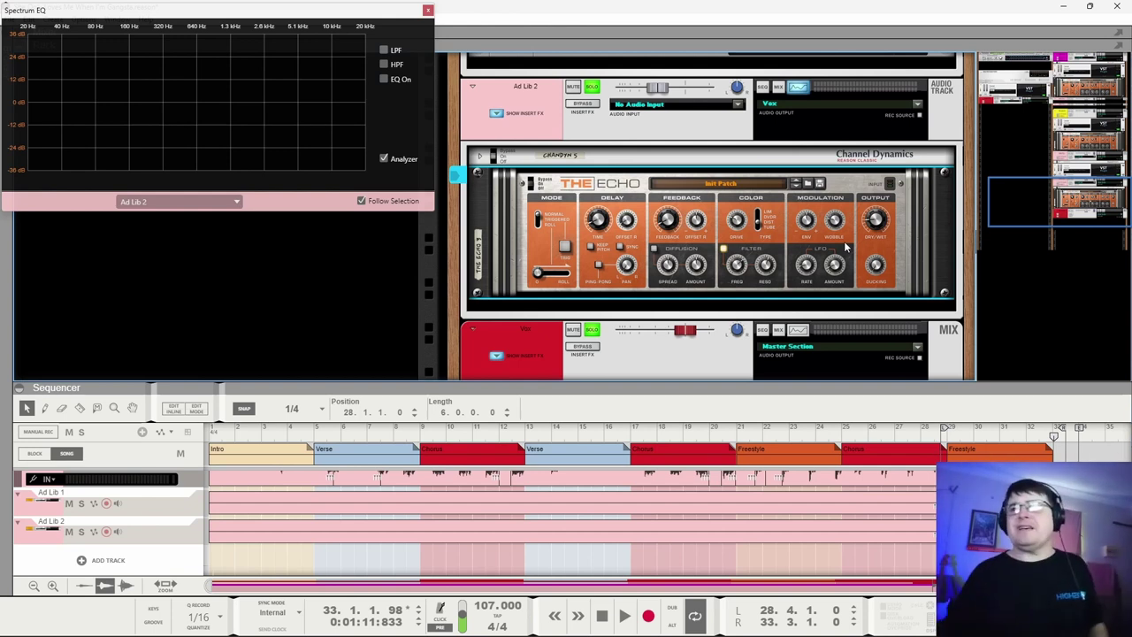
# Replay the ad libs from 28.4.1 and add a Scream 4 Distortion after The Echo on Ad Lib 2.
pyautogui.click(943, 429)
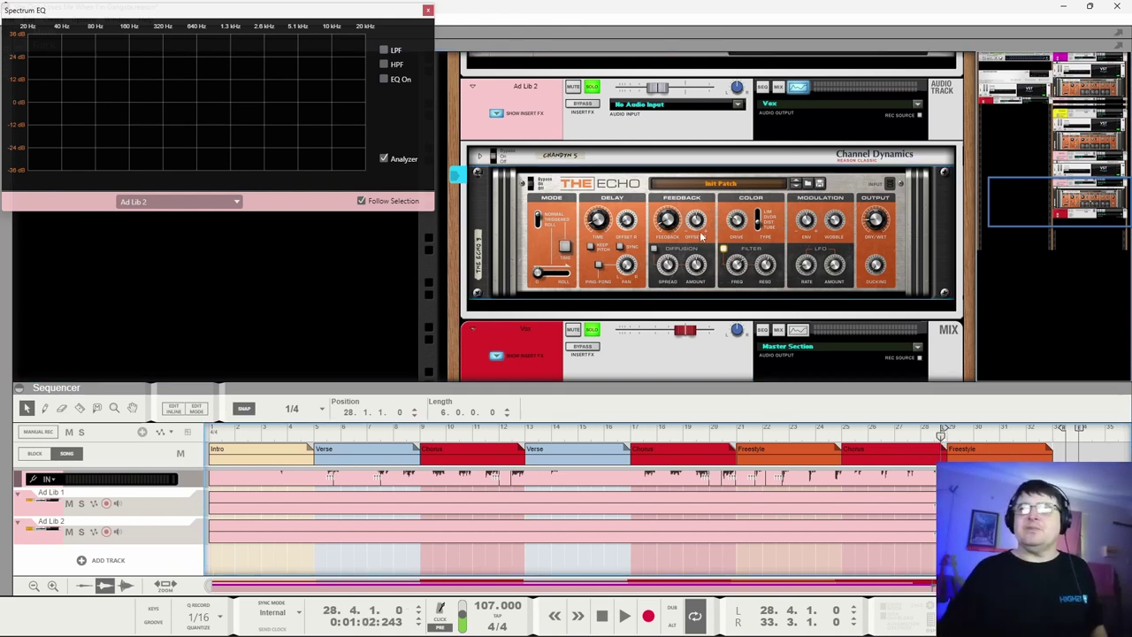
pyautogui.press('space')
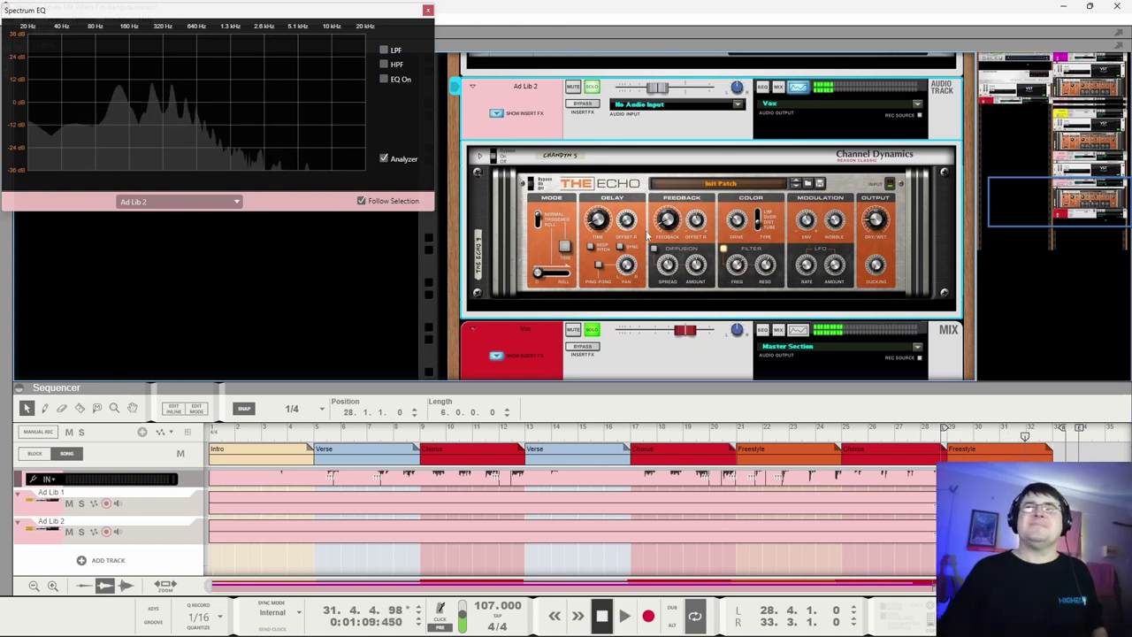
pyautogui.rightClick(665, 233)
pyautogui.moveTo(778, 378)
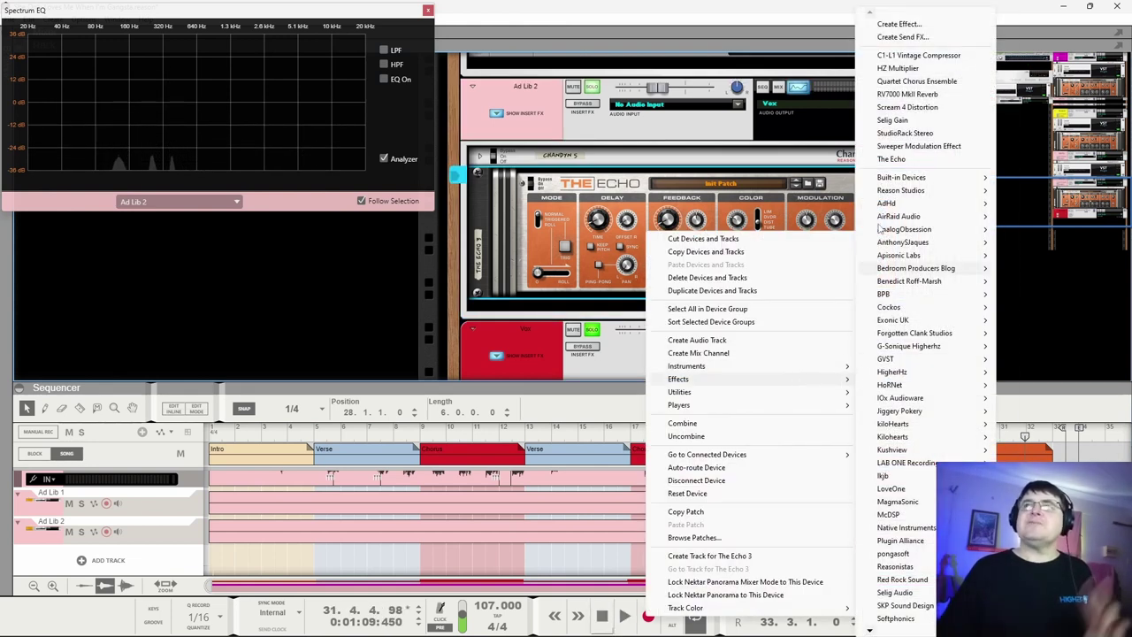
pyautogui.click(907, 107)
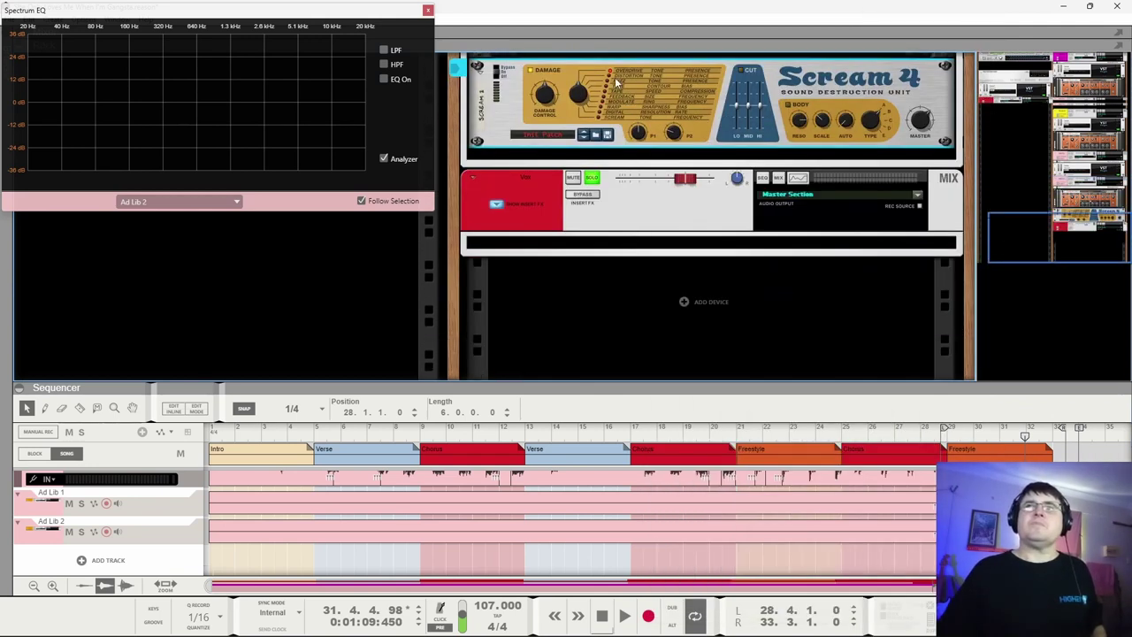
# Set Scream 4's damage type to Distortion and adjust its damage controls and master level during playback.
pyautogui.press('space')
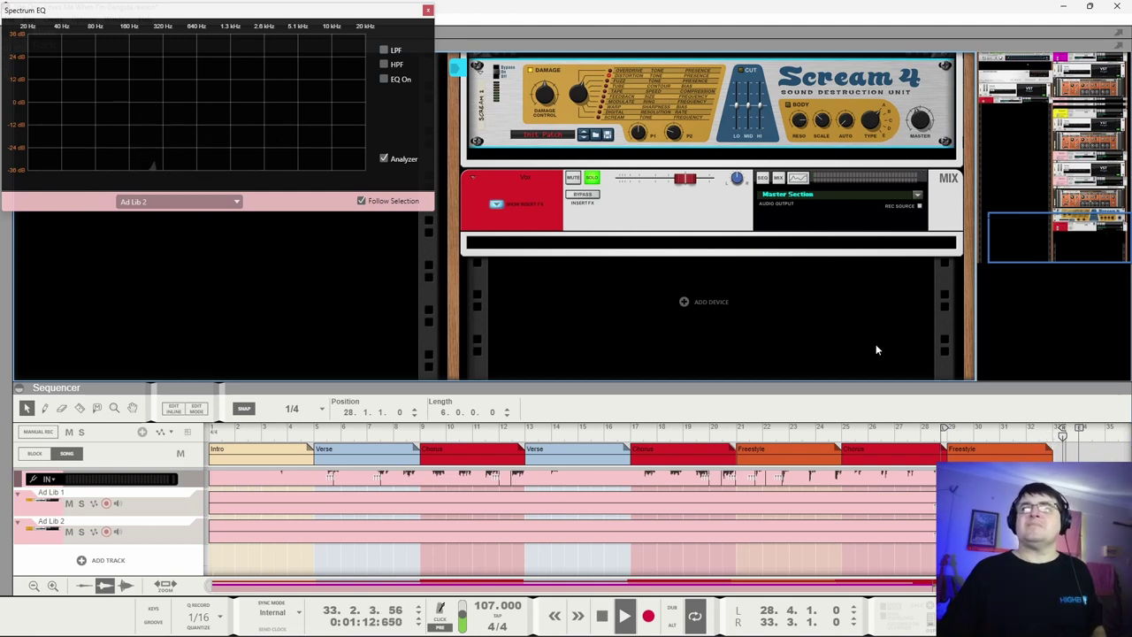
pyautogui.scroll(4, 701, 263)
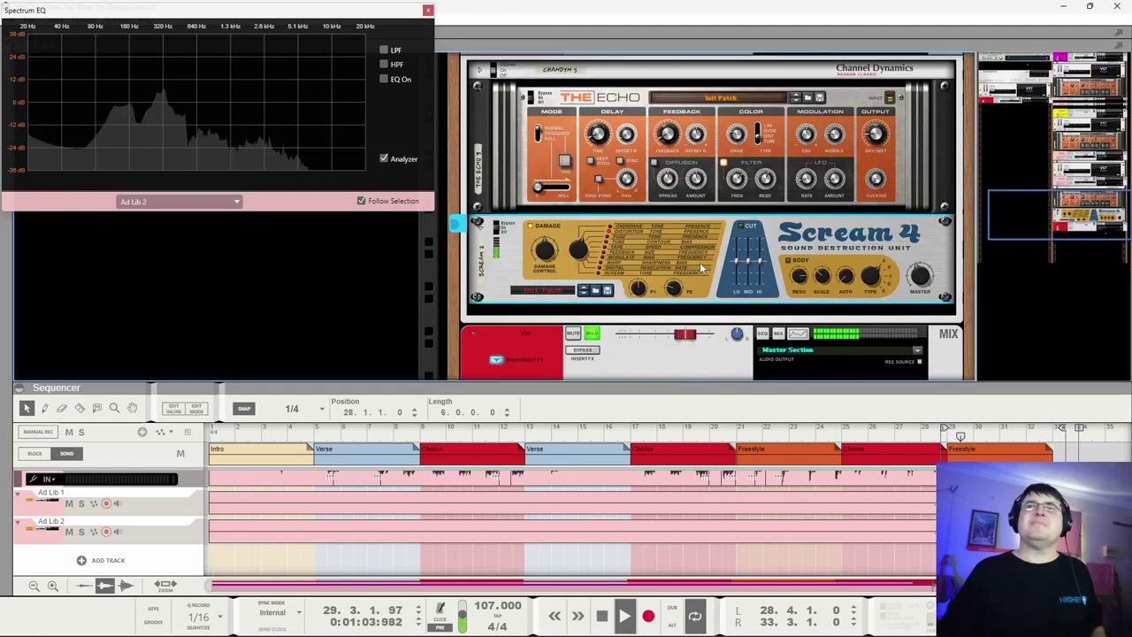
pyautogui.scroll(-2, 702, 262)
pyautogui.scroll(3, 672, 263)
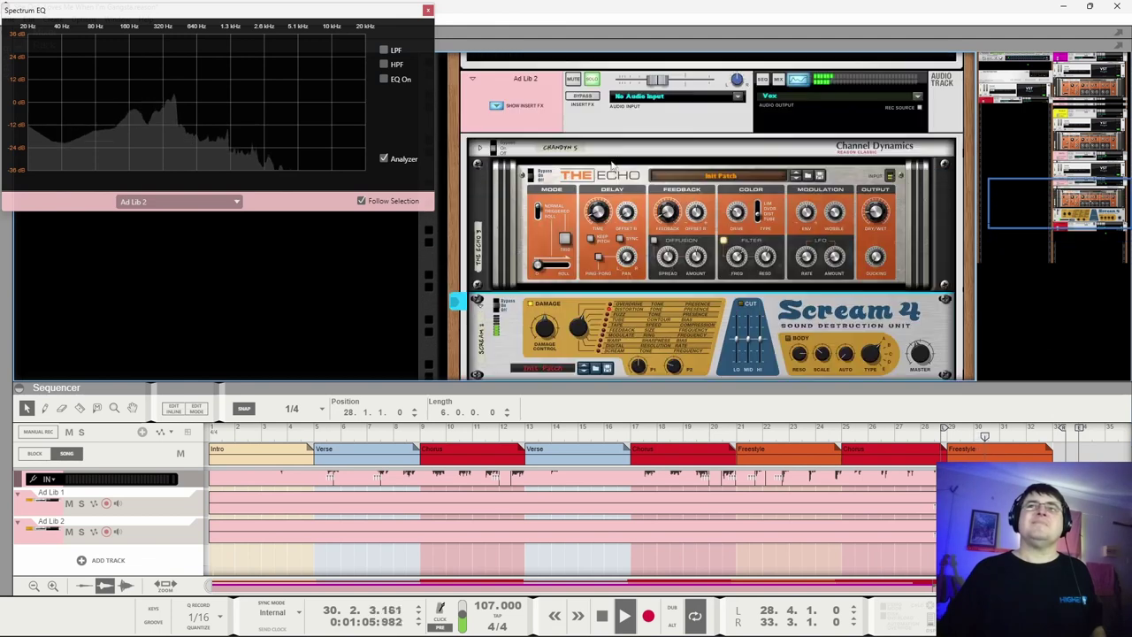
pyautogui.scroll(-3, 643, 263)
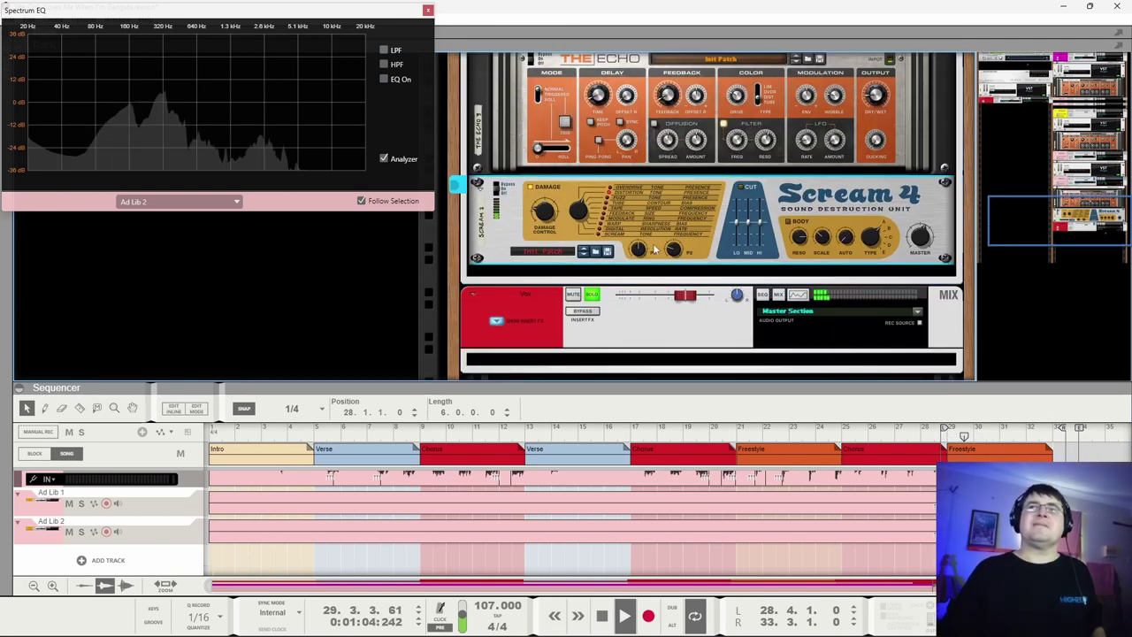
pyautogui.moveTo(673, 251)
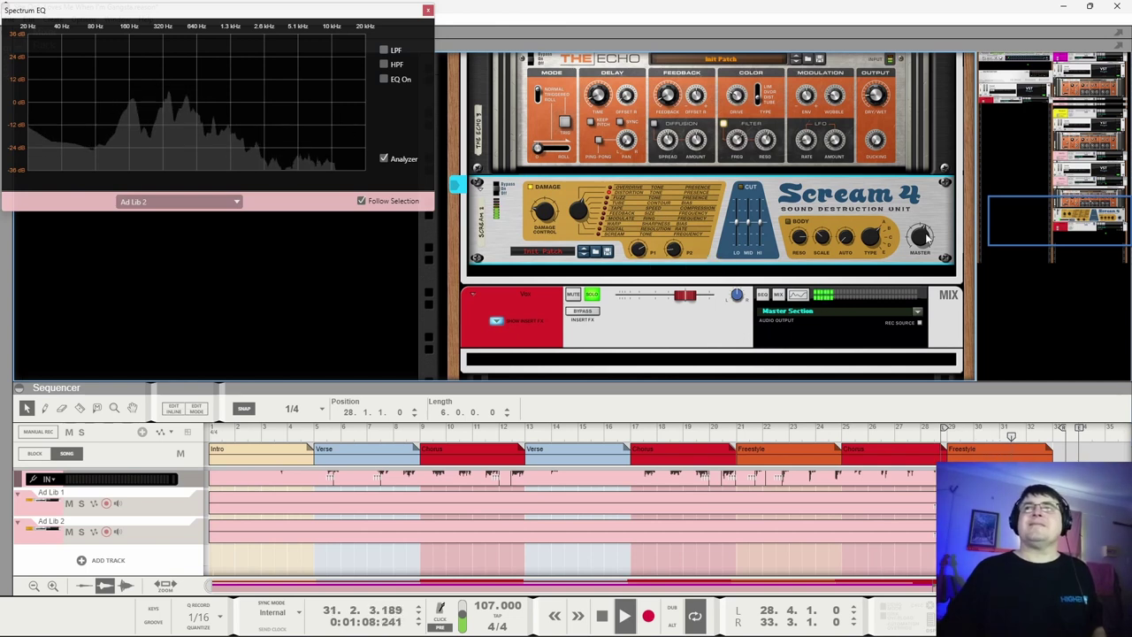
pyautogui.scroll(3, 603, 272)
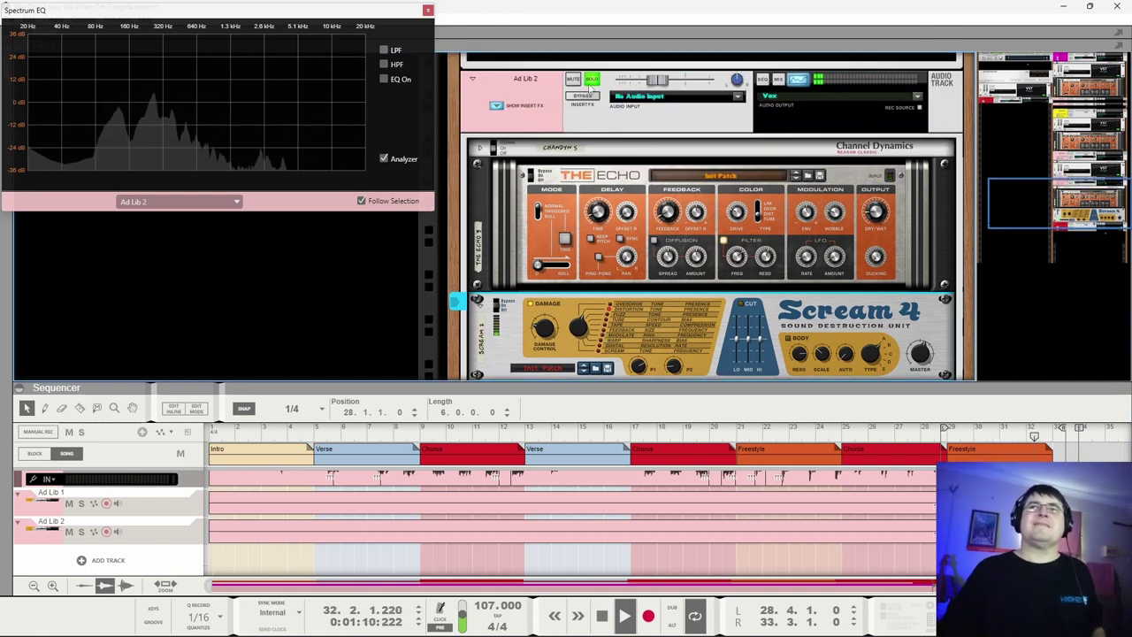
# Enable EQ and the high-pass filter on Ad Lib 2, with the cutoff at 110.7 Hz.
pyautogui.click(384, 78)
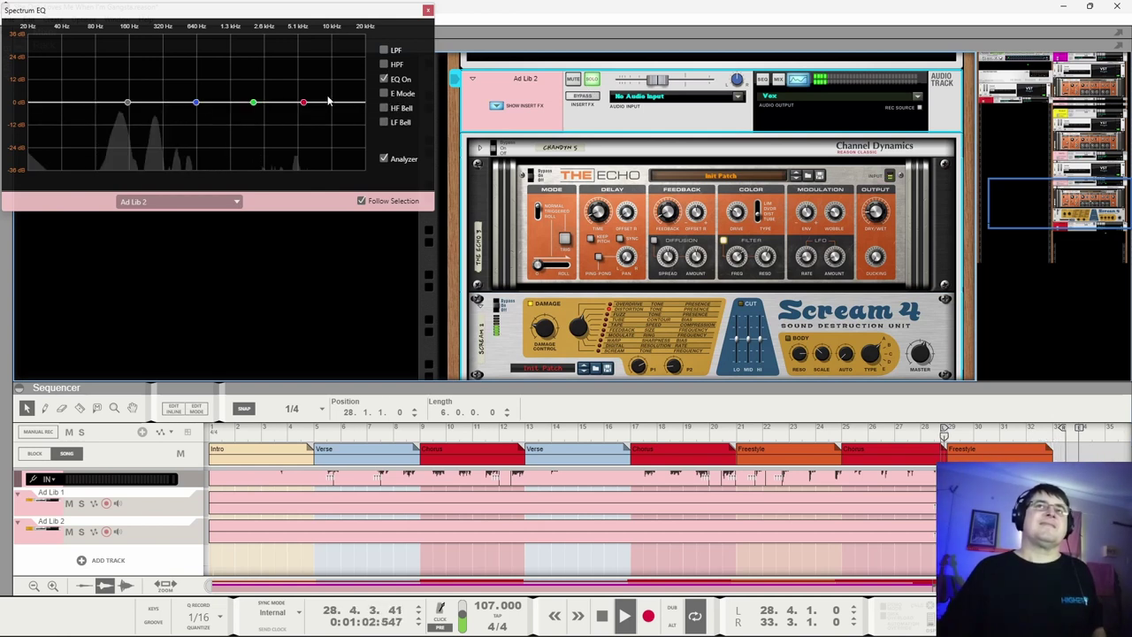
pyautogui.click(384, 64)
pyautogui.moveTo(127, 103)
pyautogui.mouseDown()
pyautogui.moveTo(86, 103)
pyautogui.moveTo(112, 103)
pyautogui.mouseUp()
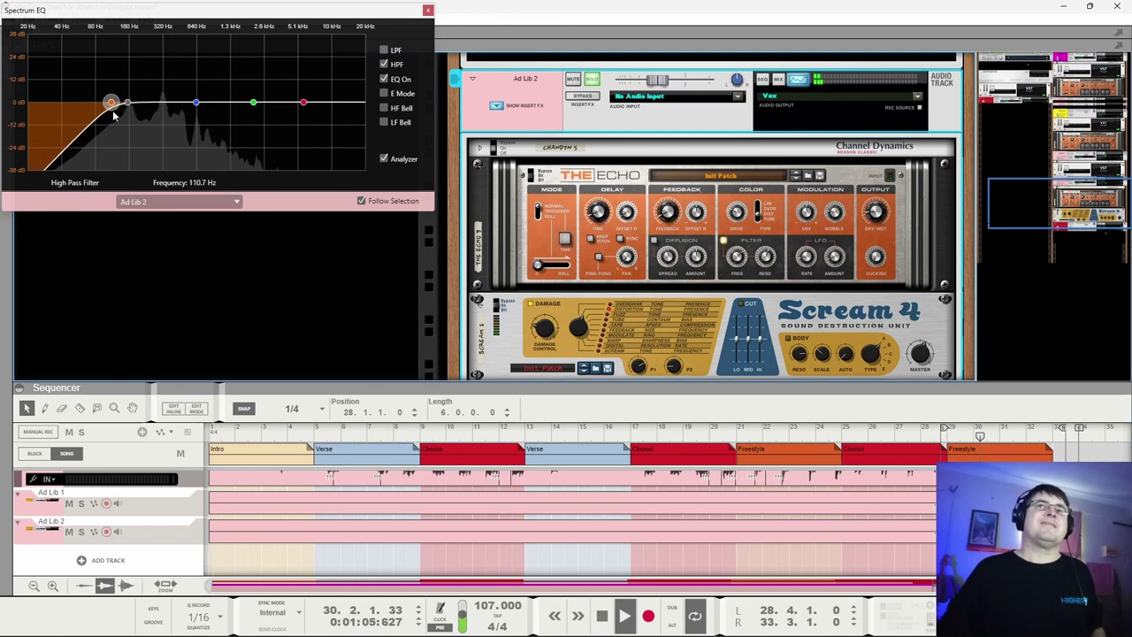
# Shape Ad Lib 2's EQ in E Mode with highs at -6.67 dB near 7.22 kHz, low mids at -5.08 dB near 349.2 Hz, and high mids at 2.86 dB.
pyautogui.moveTo(303, 103); pyautogui.dragTo(318, 114)
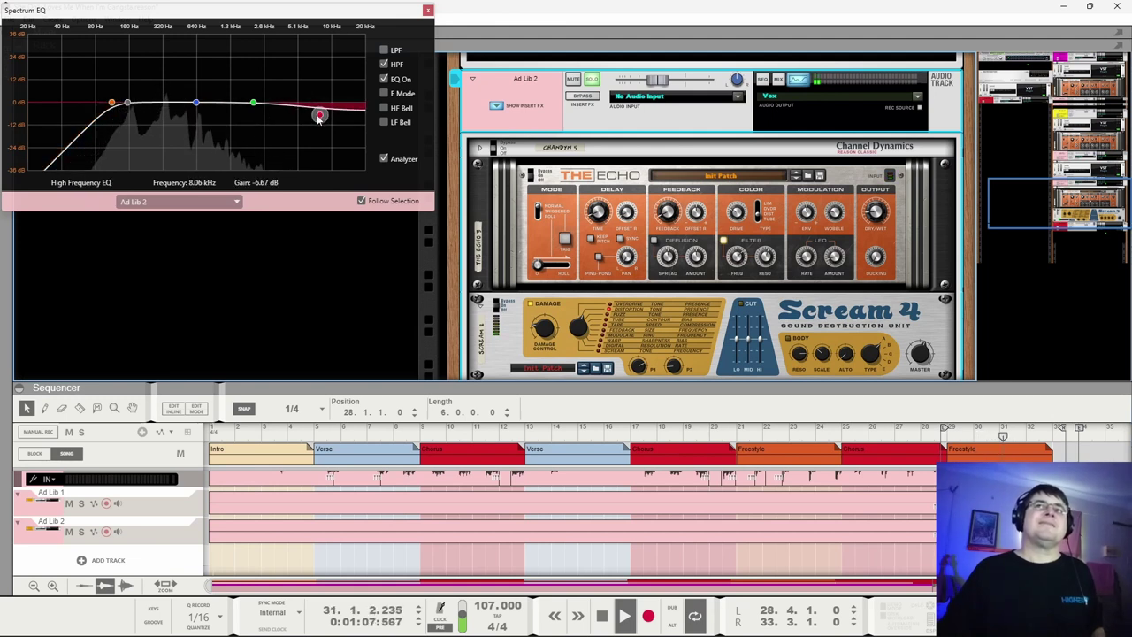
pyautogui.moveTo(253, 102)
pyautogui.mouseDown()
pyautogui.moveTo(234, 116)
pyautogui.moveTo(197, 108)
pyautogui.moveTo(260, 95)
pyautogui.mouseUp()
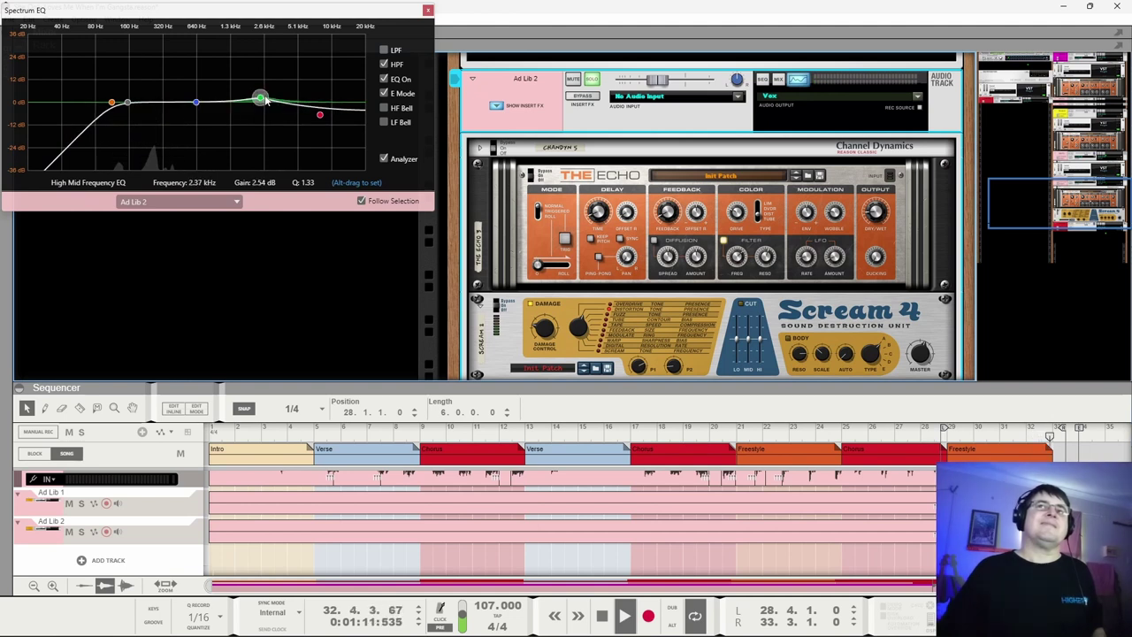
pyautogui.moveTo(193, 108); pyautogui.dragTo(167, 112)
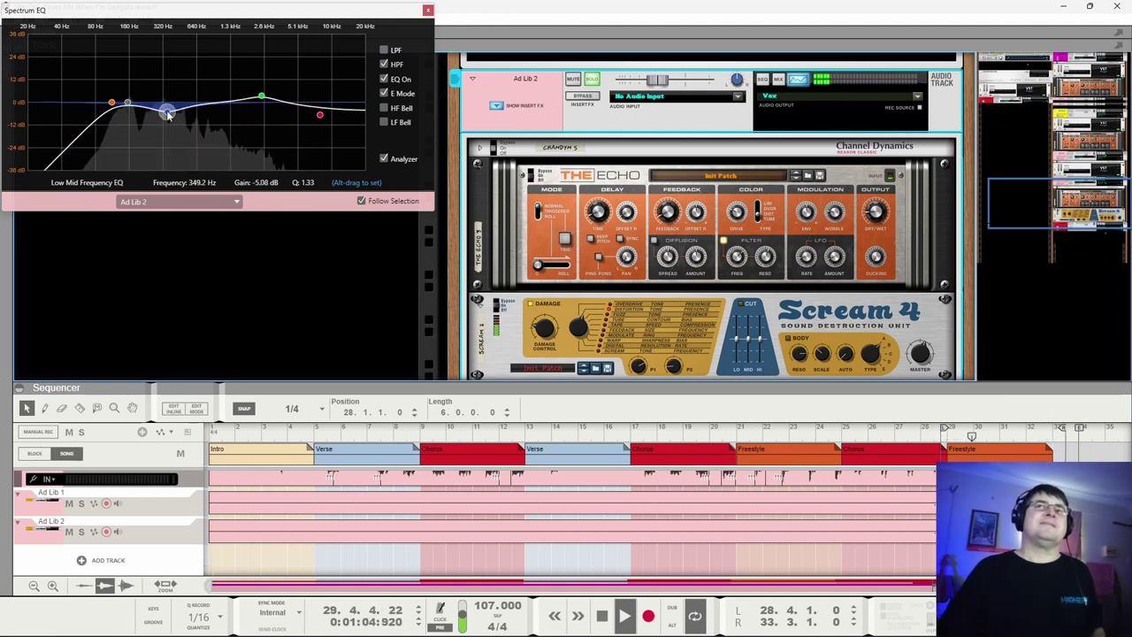
pyautogui.moveTo(262, 105)
pyautogui.mouseDown()
pyautogui.moveTo(281, 105)
pyautogui.moveTo(251, 103)
pyautogui.mouseUp()
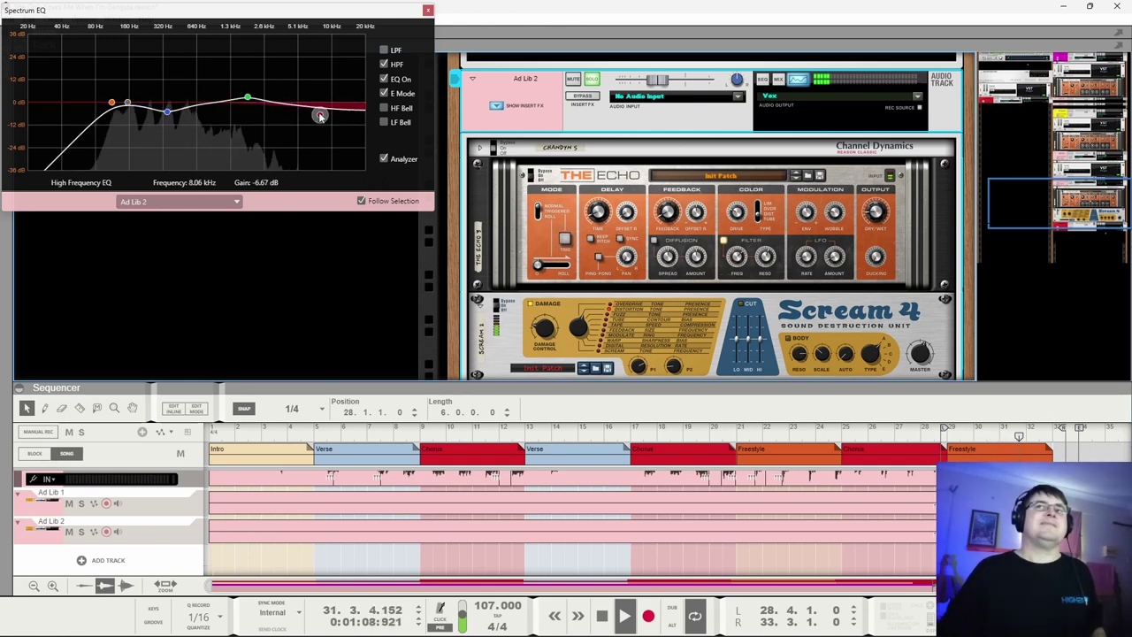
pyautogui.moveTo(319, 115); pyautogui.dragTo(314, 114)
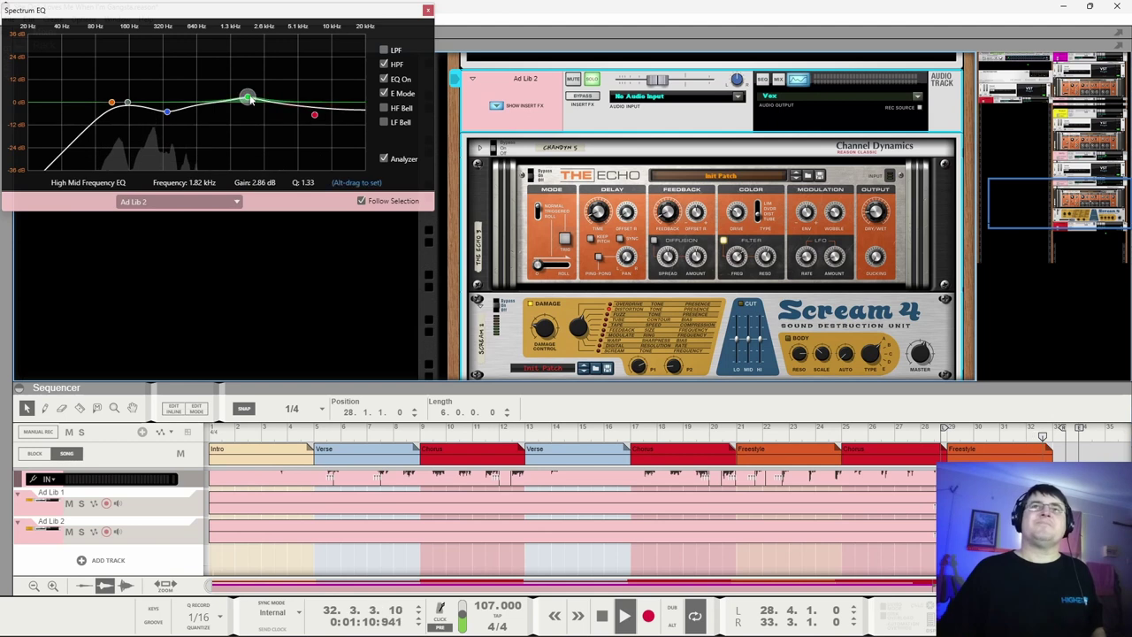
# Try an 11.11 dB high-mid boost at 1.93 kHz on Ad Lib 2 with Scream 4's master level at 54.
pyautogui.click(920, 361)
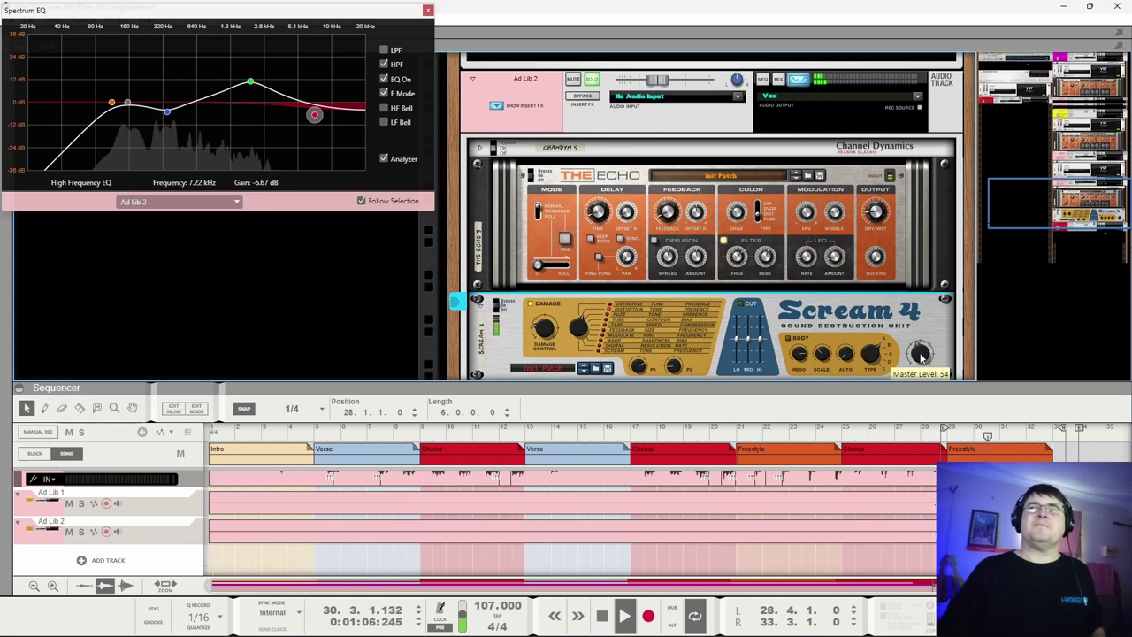
pyautogui.click(251, 83)
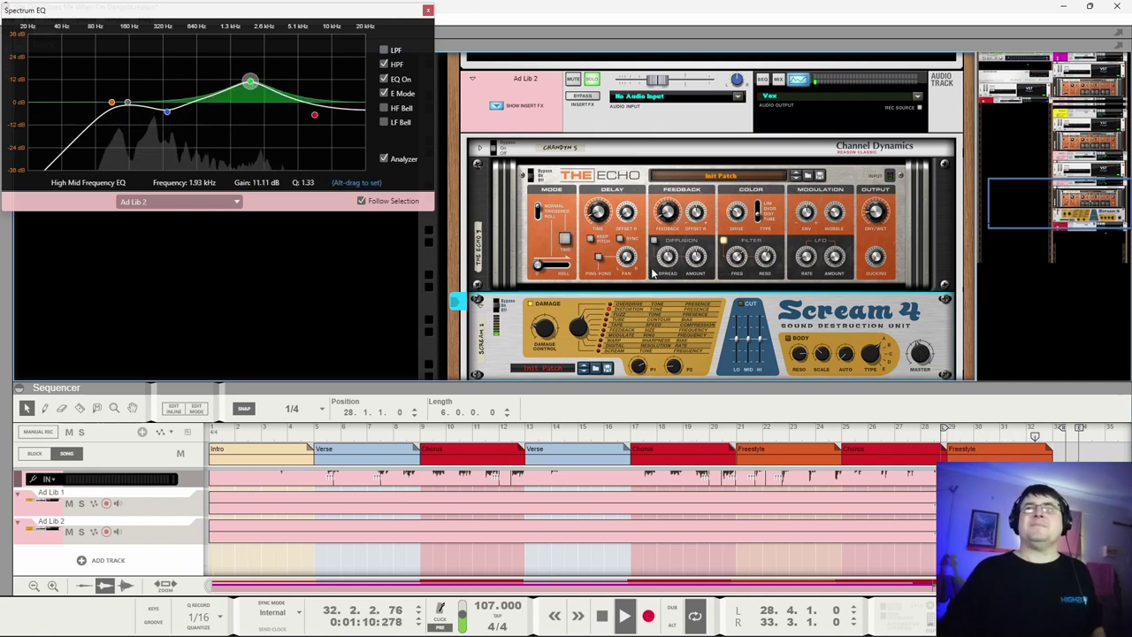
pyautogui.scroll(-1, 654, 273)
pyautogui.scroll(2, 653, 272)
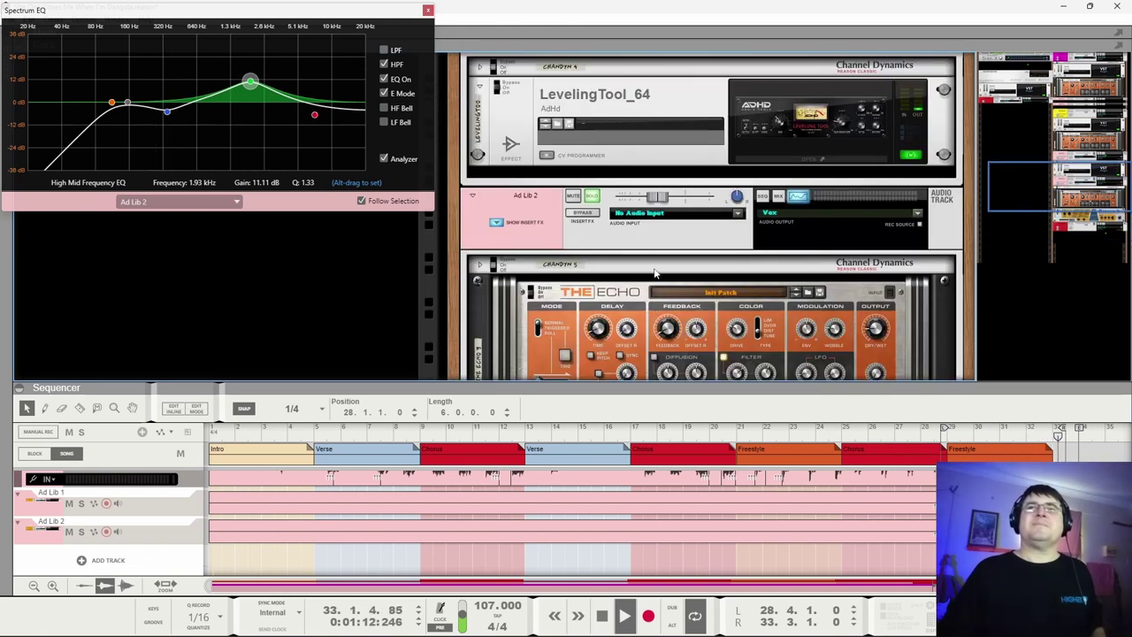
# Set Scream 4's parameter 1 to 92, parameter 2 to 14 and master level to 43, and Ad Lib 2's high-mid EQ to 2.22 dB at 1.89 kHz.
pyautogui.scroll(-2, 672, 256)
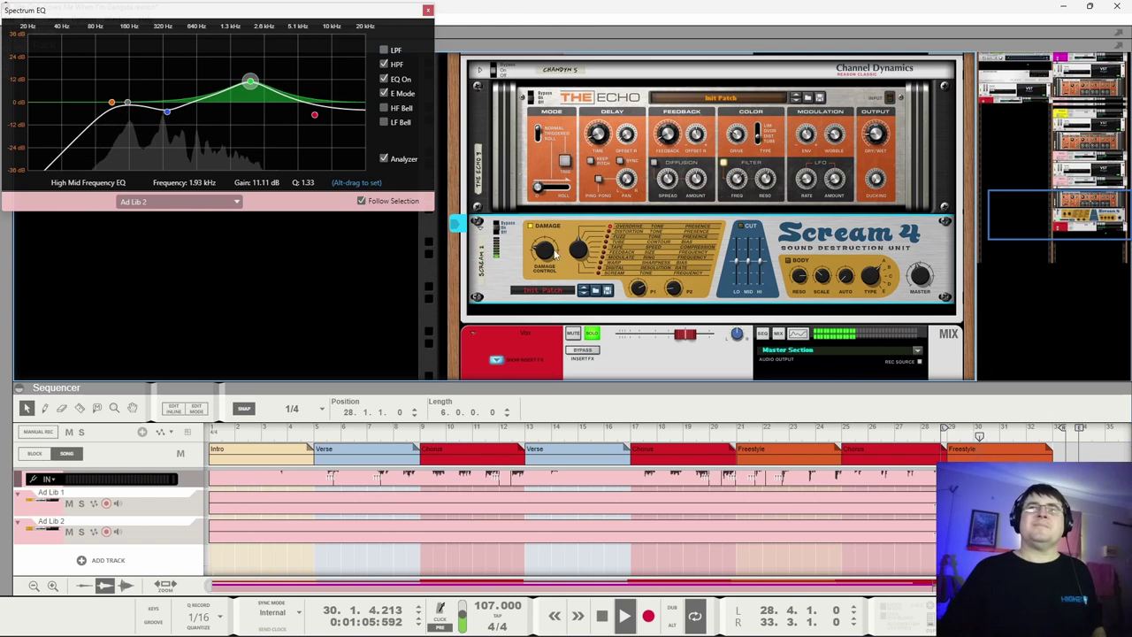
pyautogui.moveTo(548, 257)
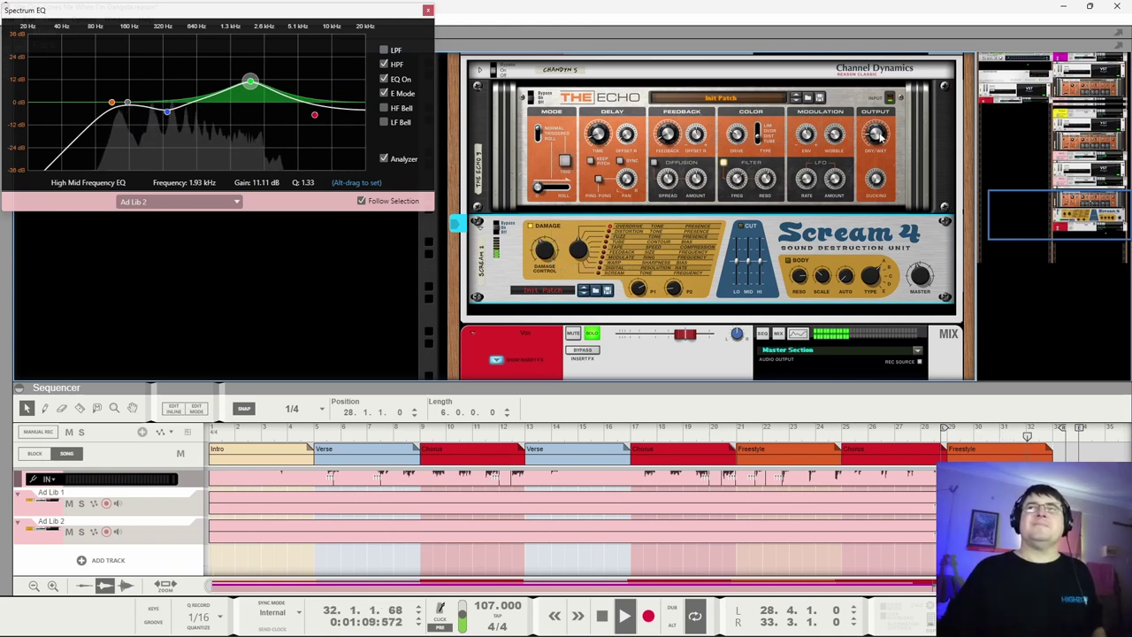
pyautogui.moveTo(923, 281)
pyautogui.scroll(-3, 921, 285)
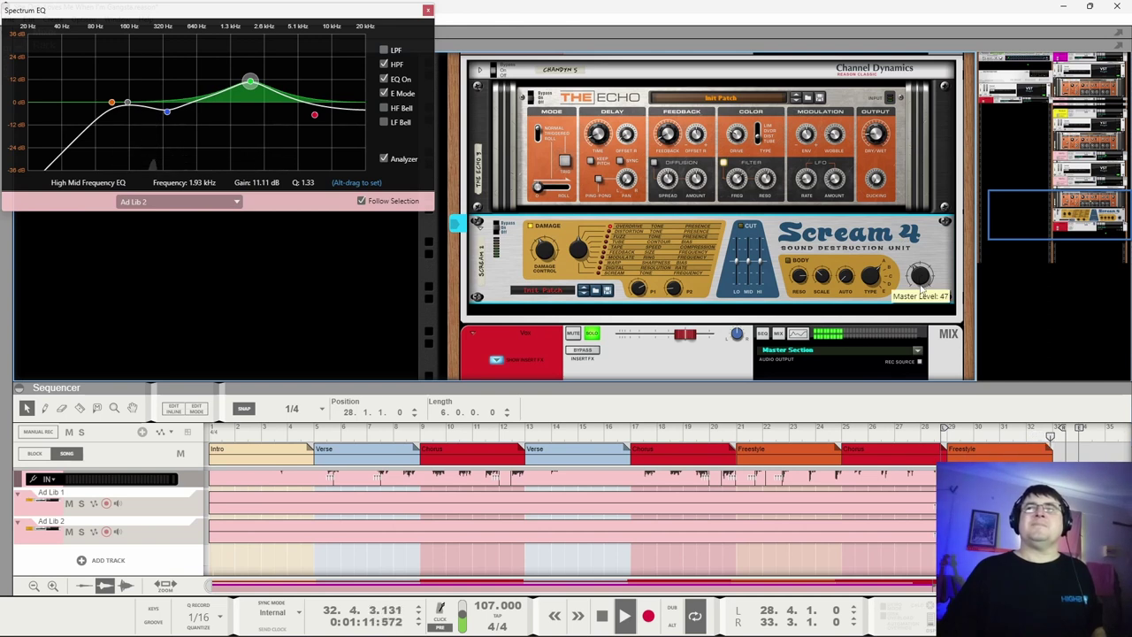
pyautogui.moveTo(641, 292)
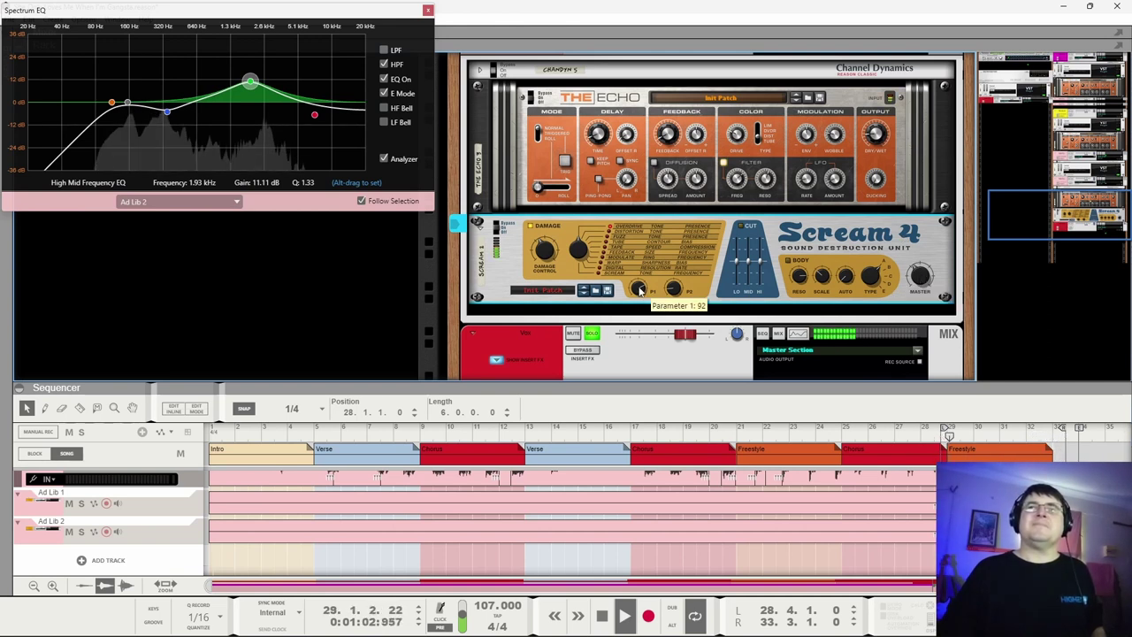
pyautogui.moveTo(676, 290)
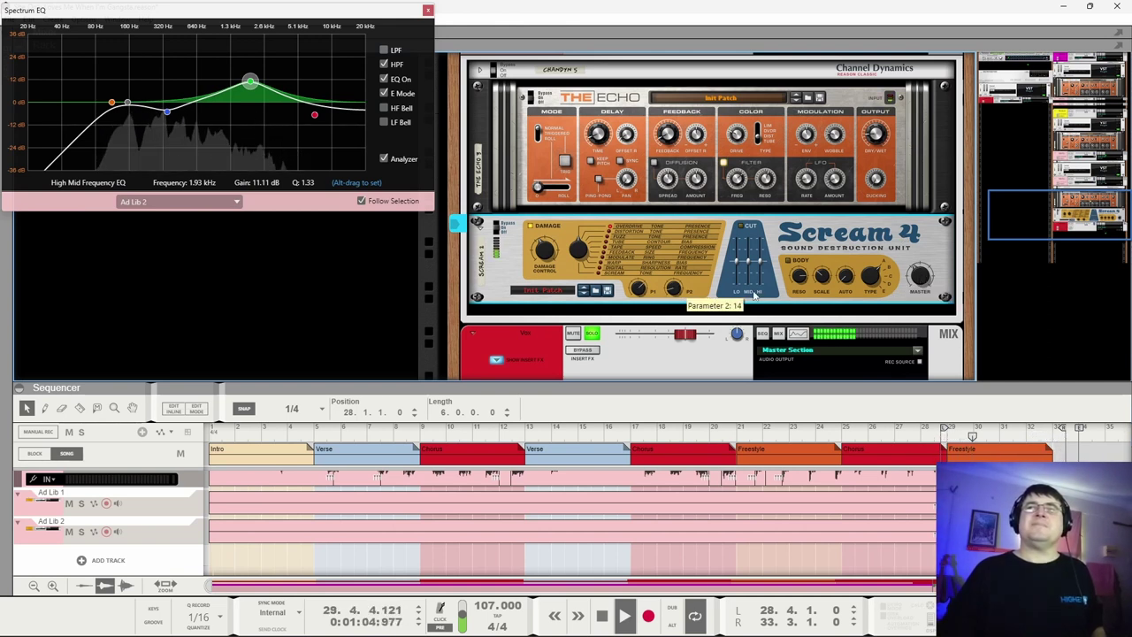
pyautogui.scroll(-2, 922, 285)
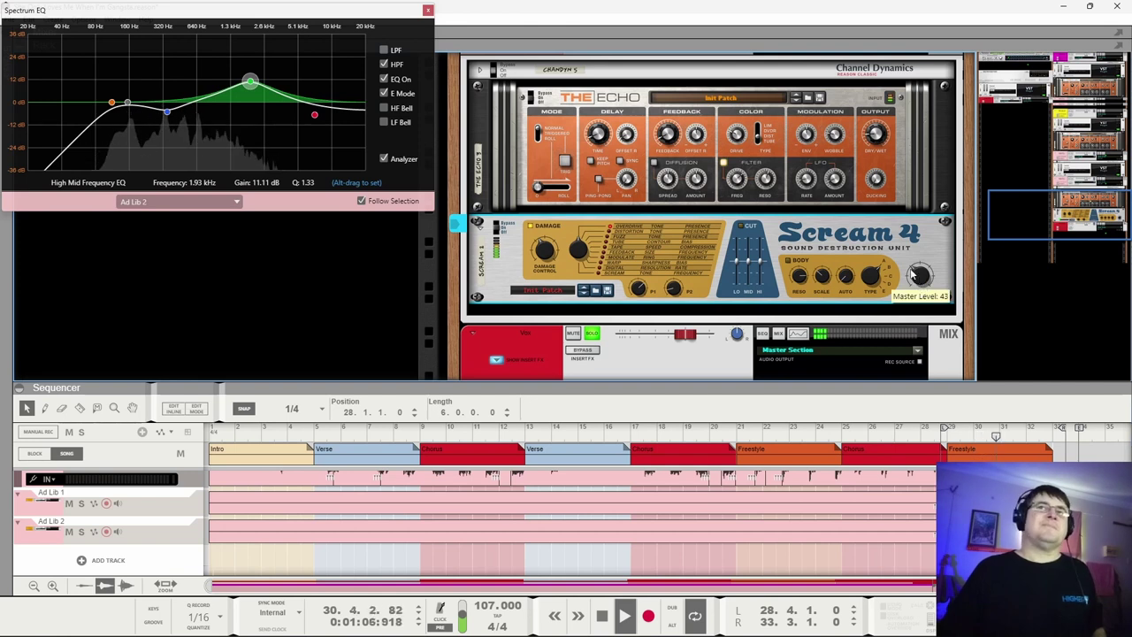
pyautogui.moveTo(246, 92); pyautogui.dragTo(254, 101)
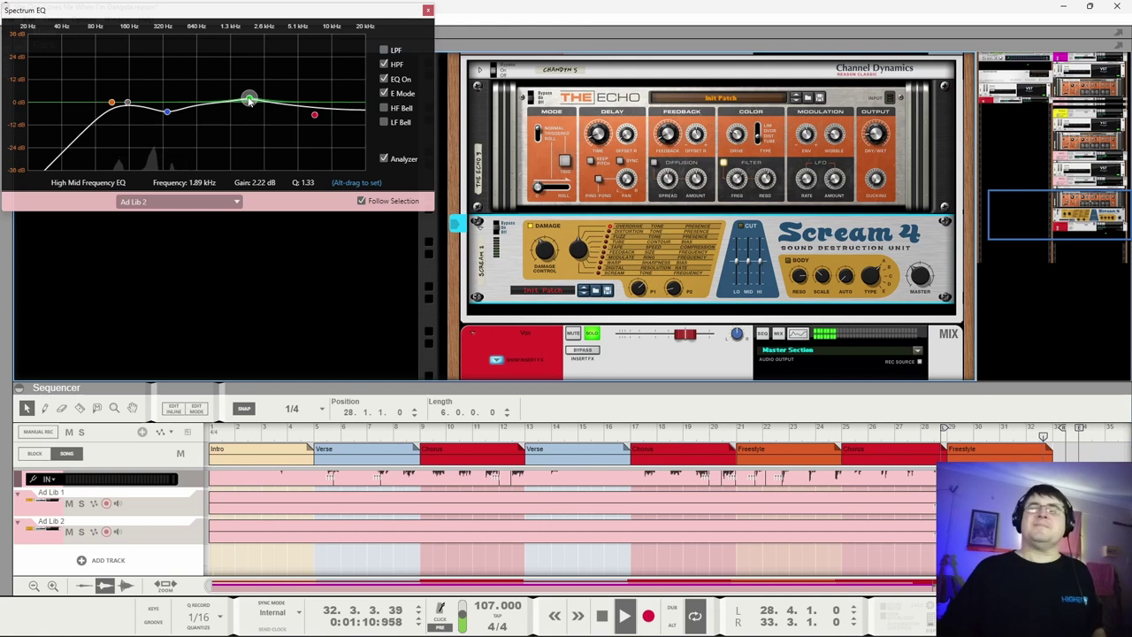
# Unsolo the Vox mix channel during playback and enable its EQ with E Mode.
pyautogui.click(617, 345)
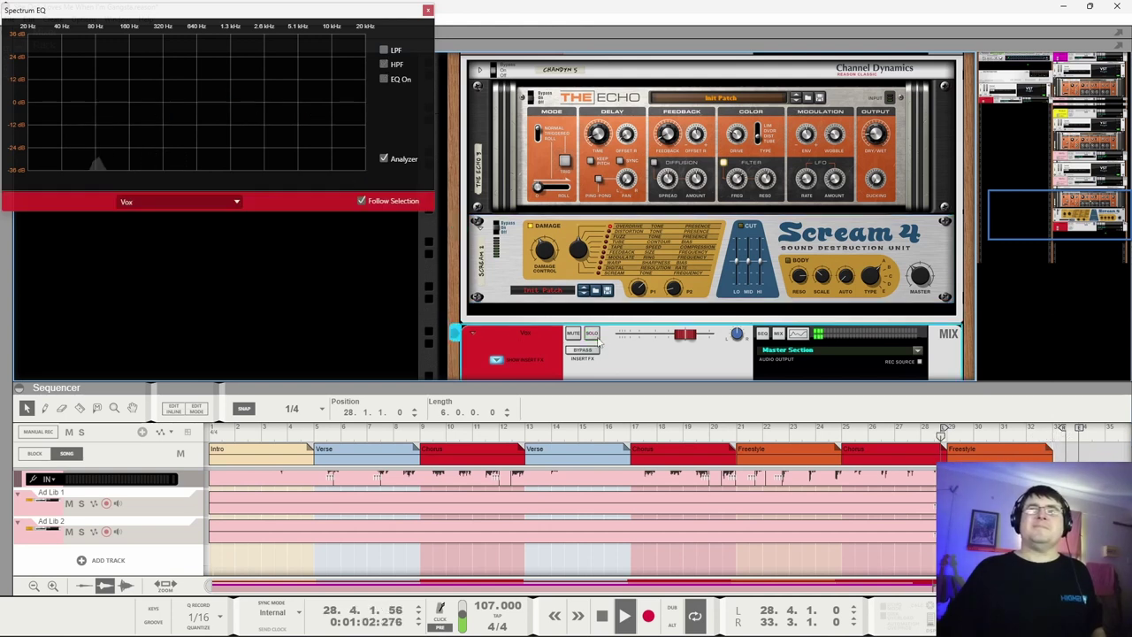
pyautogui.click(920, 436)
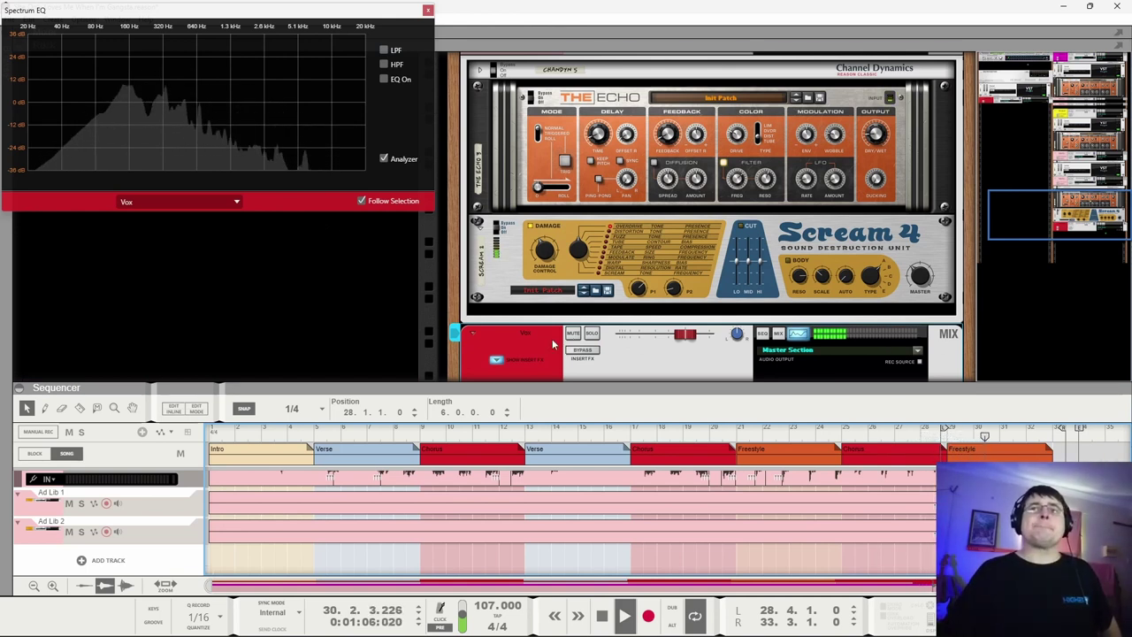
pyautogui.click(383, 79)
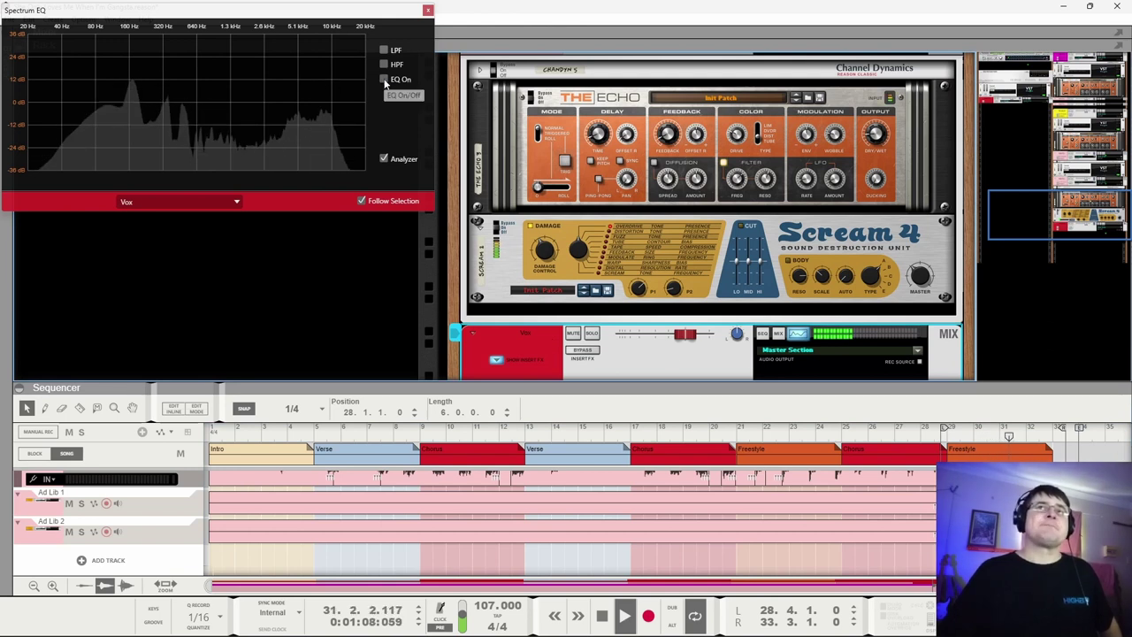
pyautogui.click(384, 93)
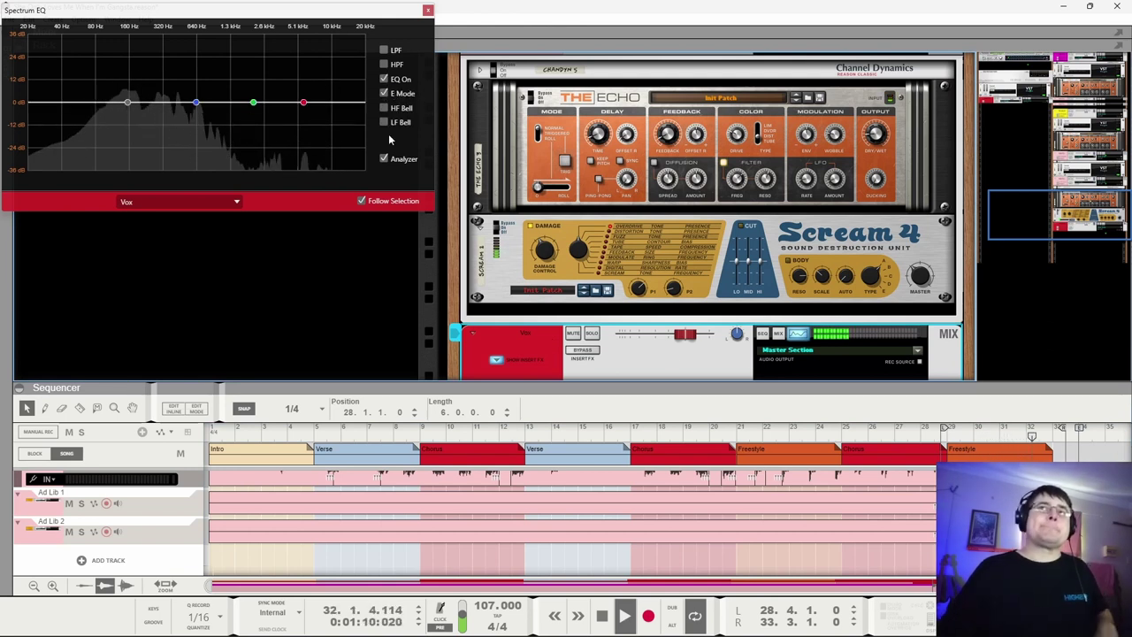
# Play the soloed Vox channel from the first verse at 5.1.1 and enable its high-pass filter with the cutoff at 102.8 Hz.
pyautogui.click(559, 433)
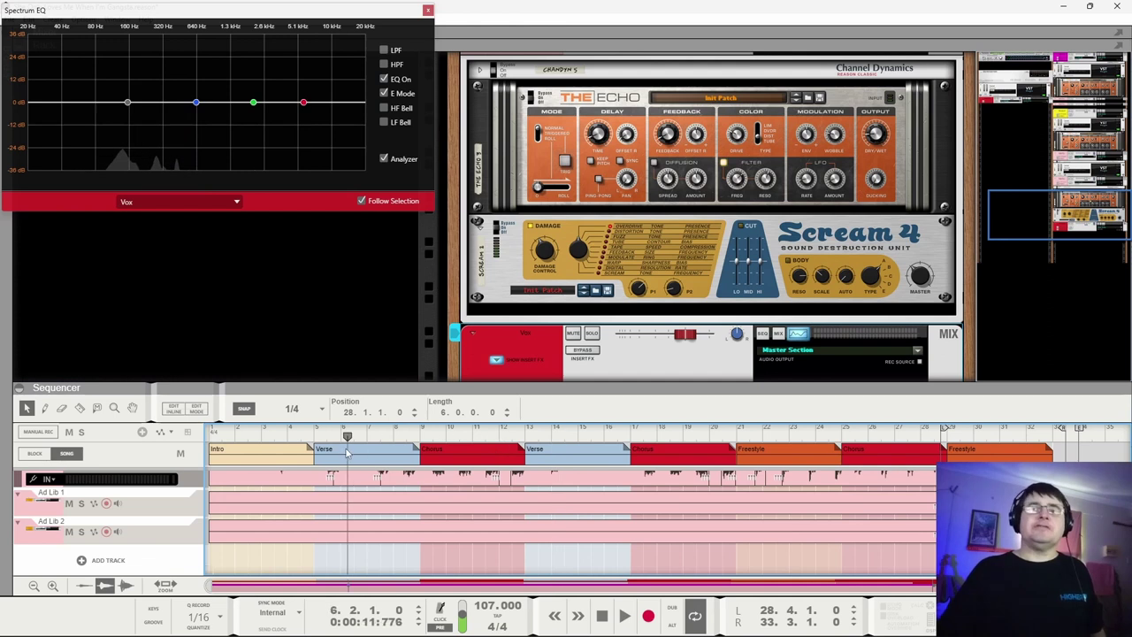
pyautogui.click(314, 433)
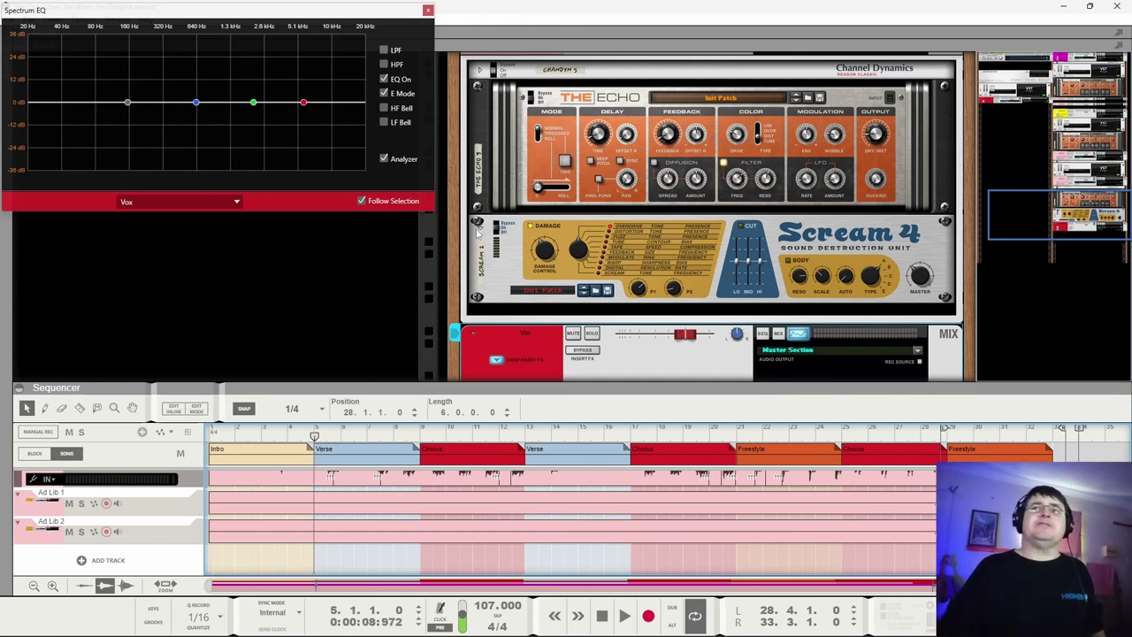
pyautogui.click(590, 334)
pyautogui.press('space')
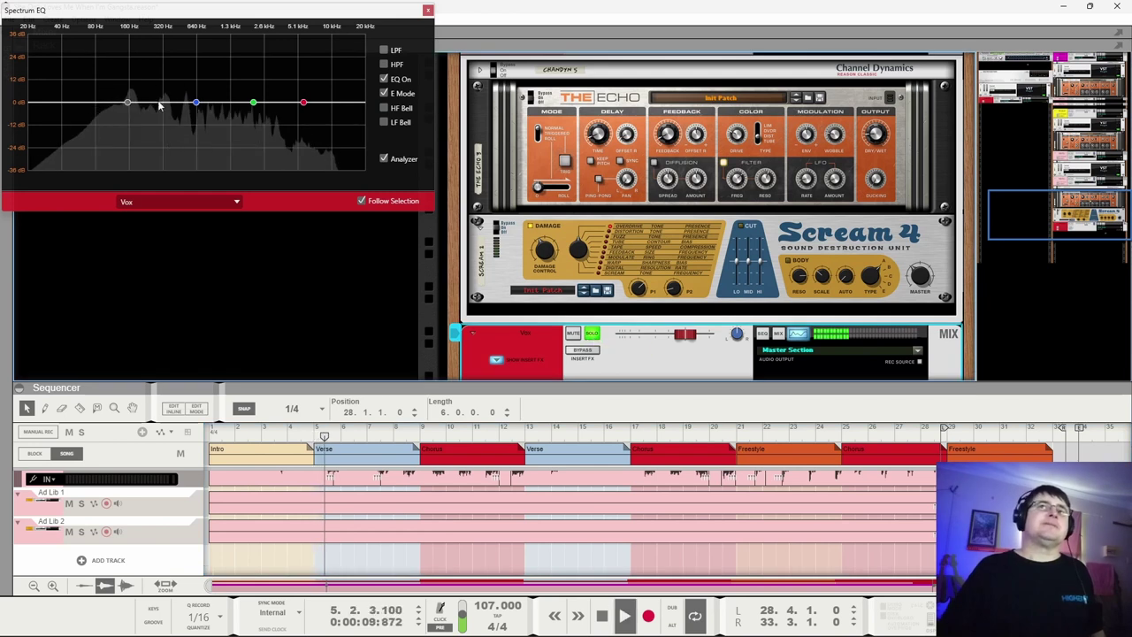
pyautogui.moveTo(131, 103); pyautogui.dragTo(90, 110)
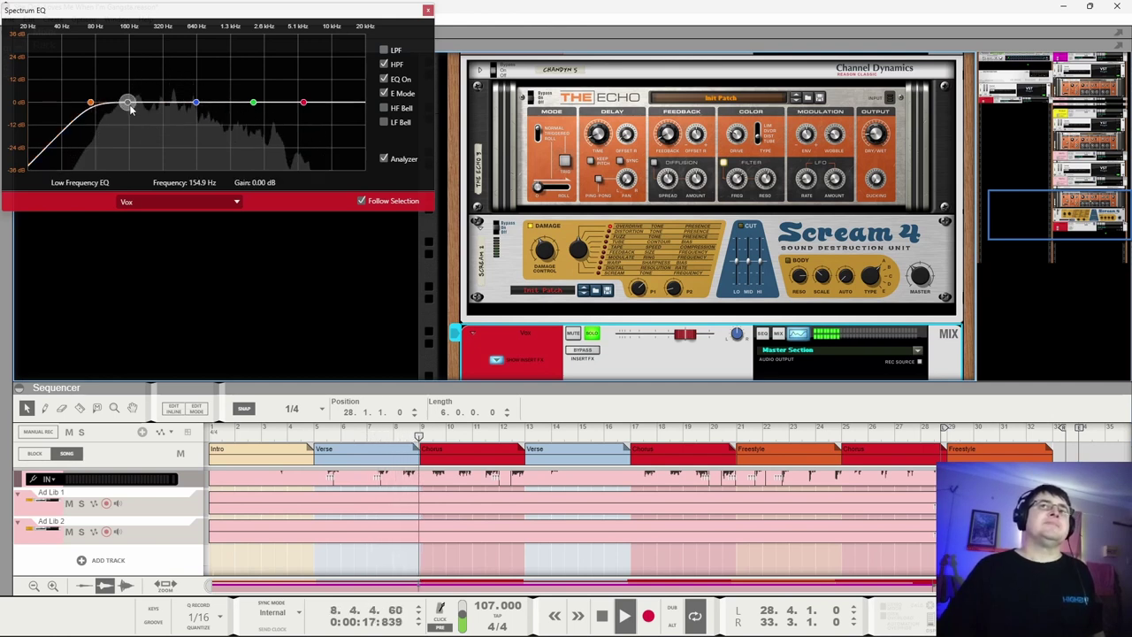
pyautogui.moveTo(89, 103); pyautogui.dragTo(99, 110)
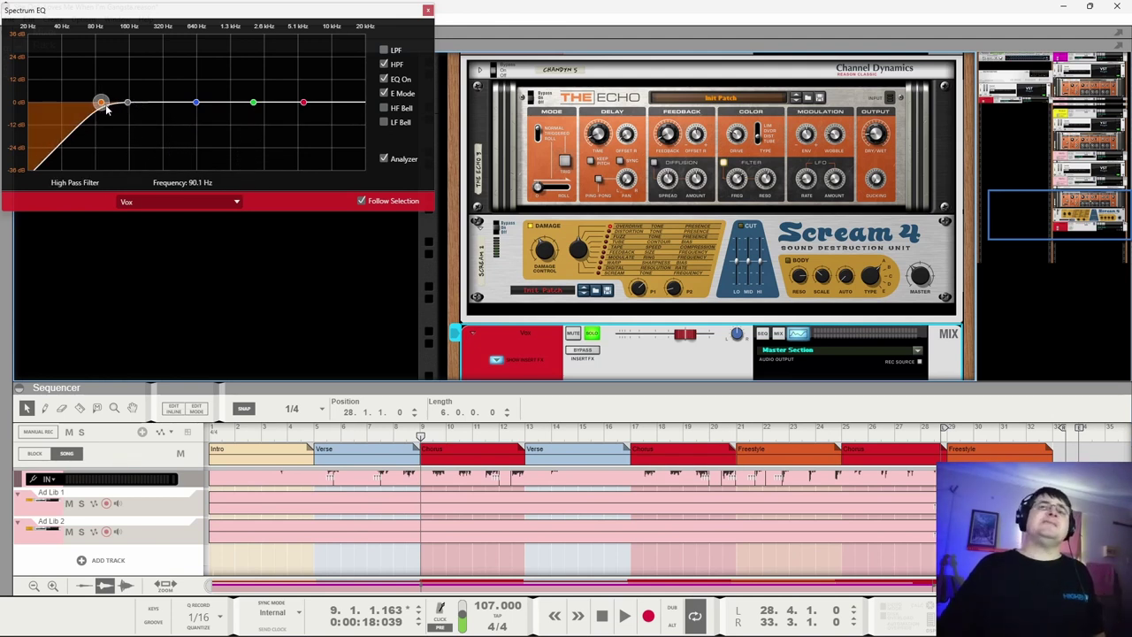
pyautogui.press('space')
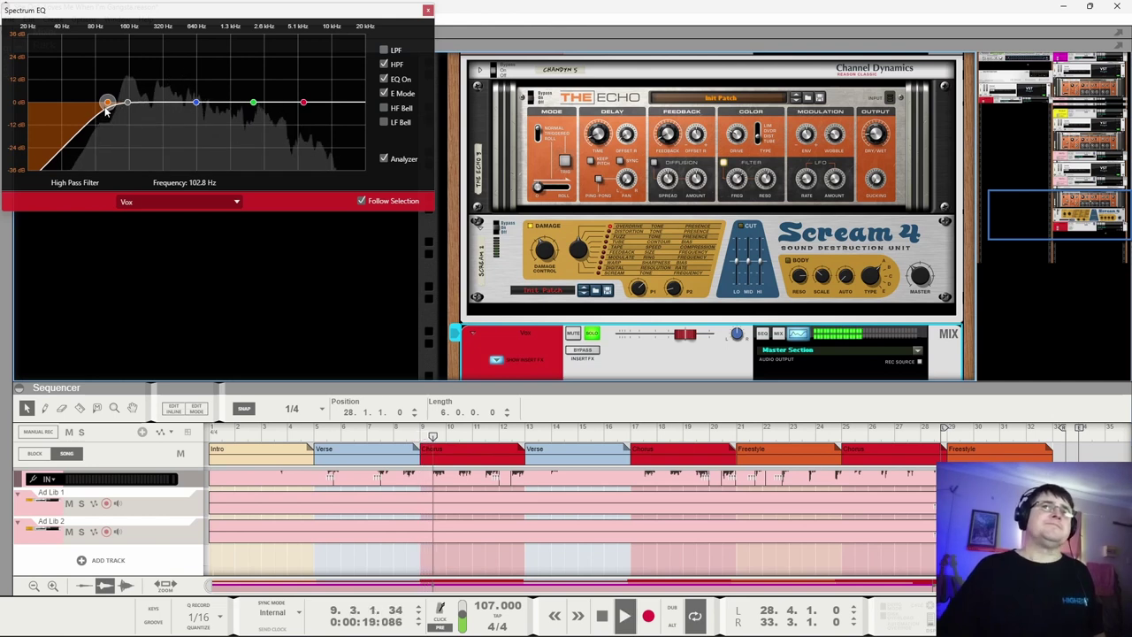
# Turn on HF Bell for the Vox EQ and sweep the high-mid band into a slight cut just below 1 kHz.
pyautogui.click(304, 103)
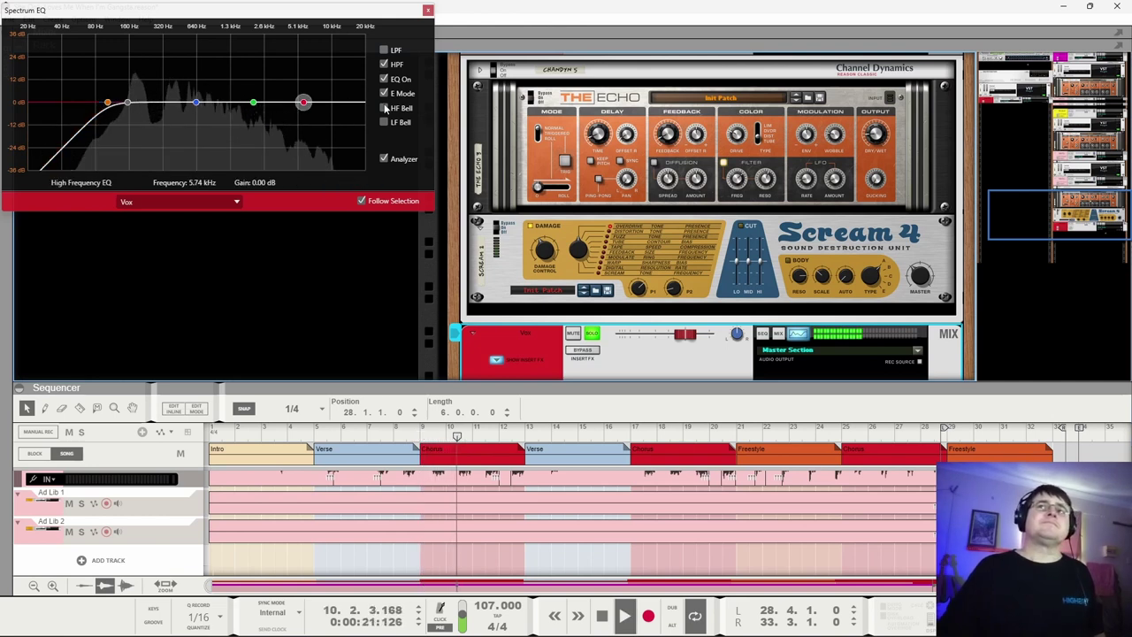
pyautogui.click(383, 108)
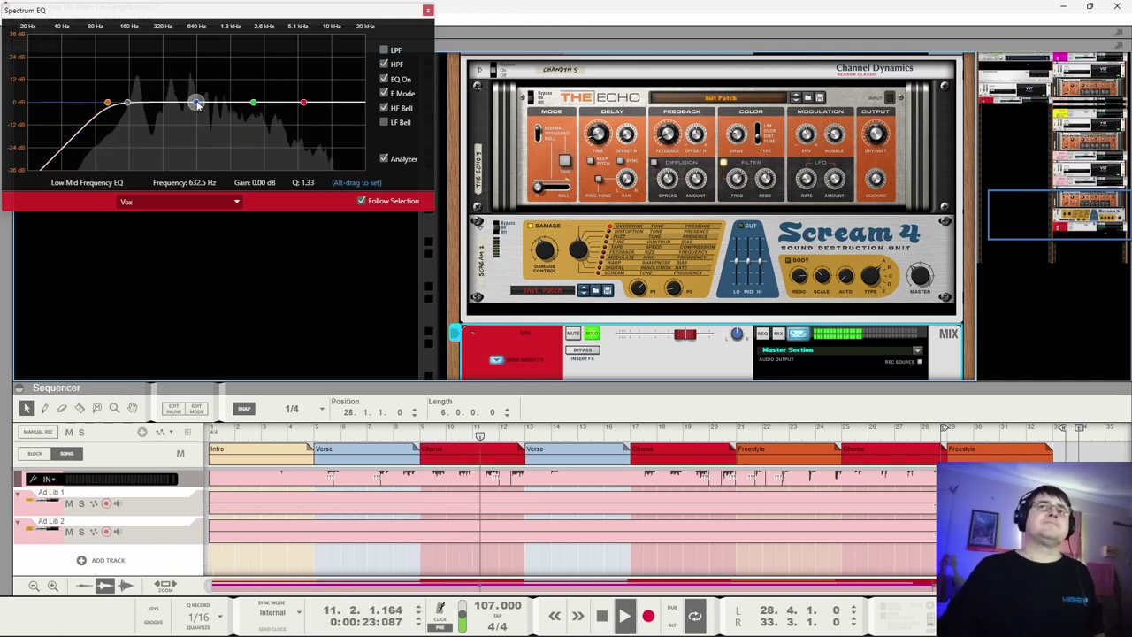
pyautogui.moveTo(253, 103); pyautogui.dragTo(218, 111)
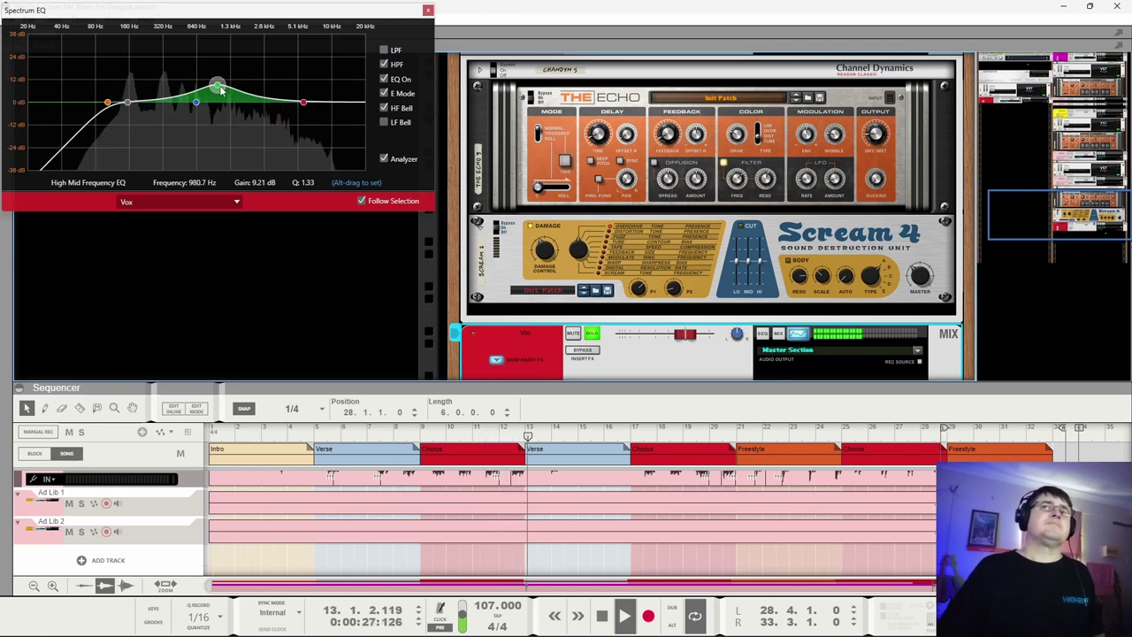
pyautogui.moveTo(216, 114); pyautogui.dragTo(217, 111)
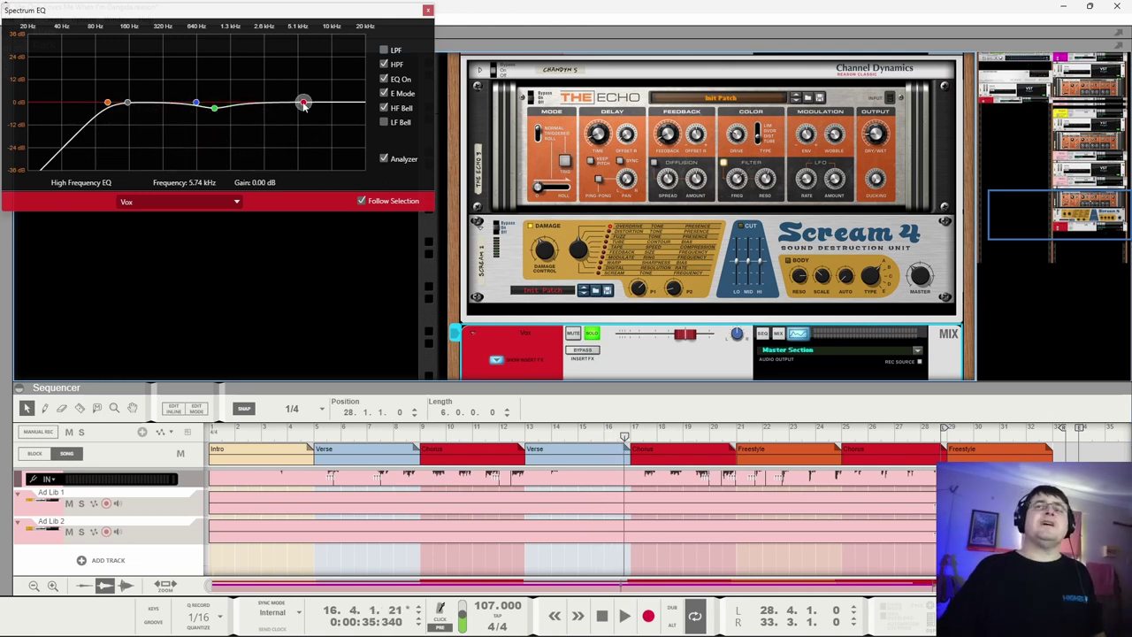
# Boost the Vox channel's high frequencies by 3.81 dB at 5.27 kHz with HF Bell off during playback.
pyautogui.press('space')
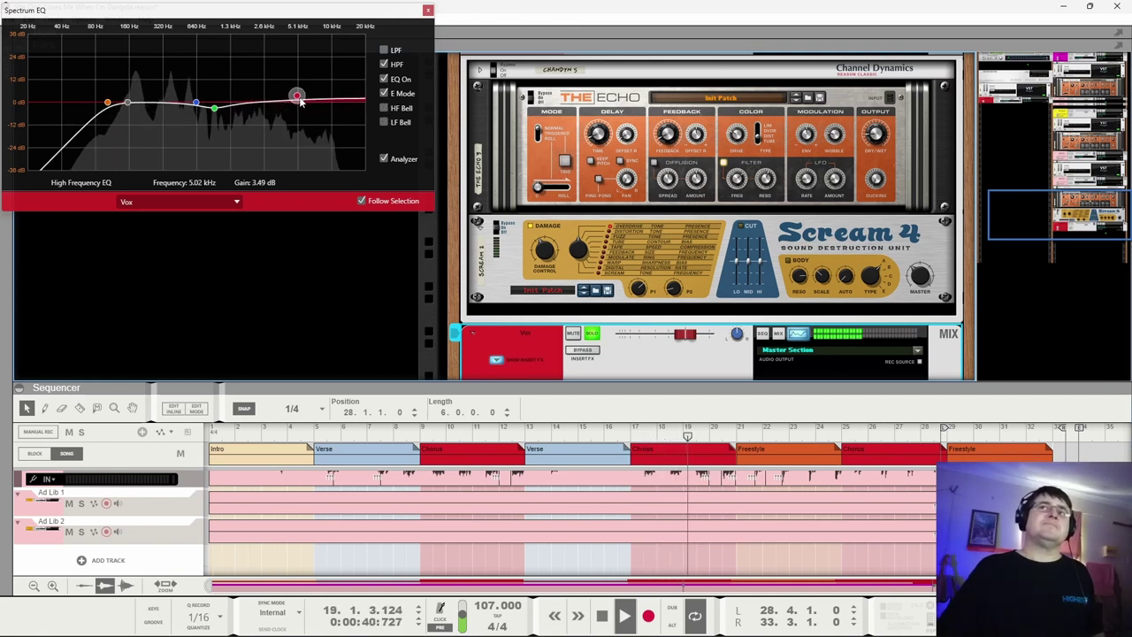
pyautogui.moveTo(301, 97); pyautogui.dragTo(303, 101)
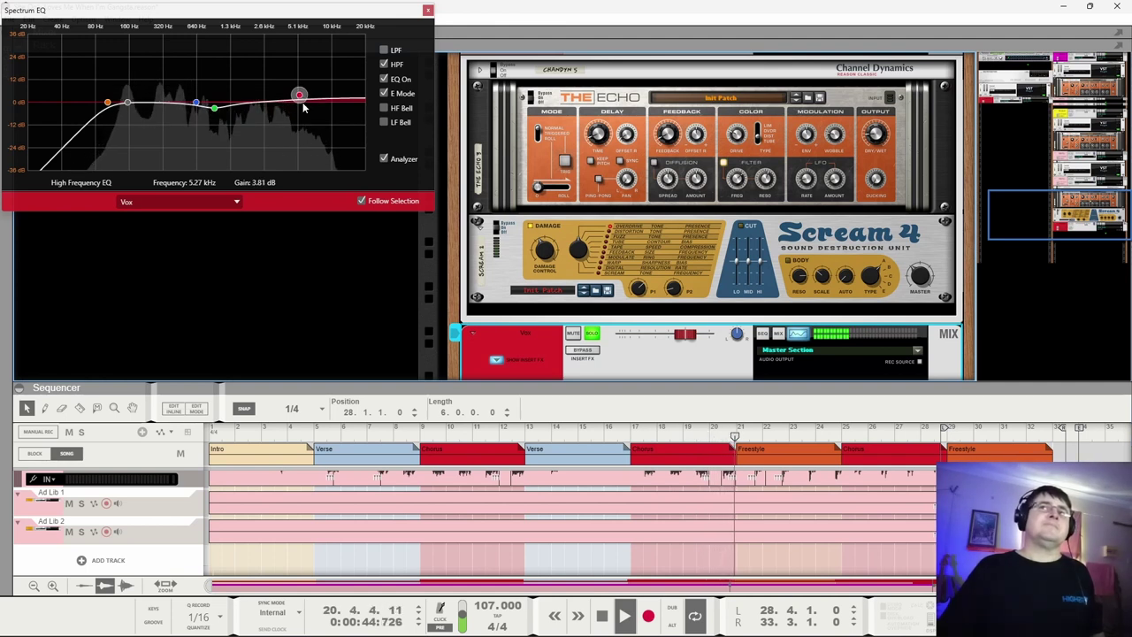
pyautogui.press('space')
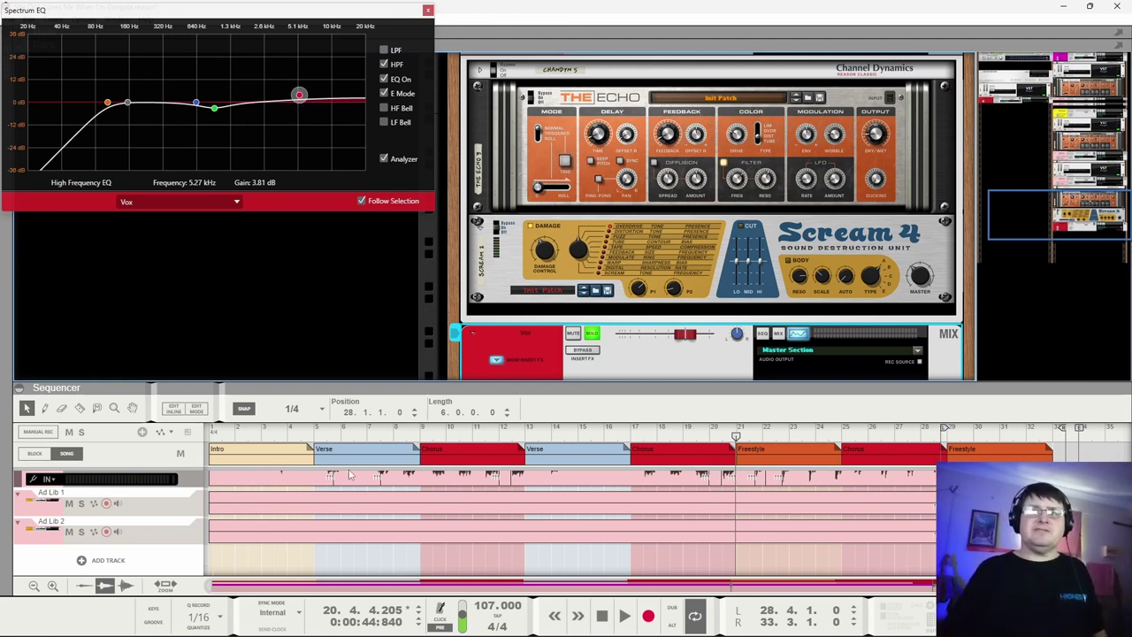
# Replay the mix from the middle of the first verse and turn off solo on the Vox channel.
pyautogui.click(374, 437)
pyautogui.press('space')
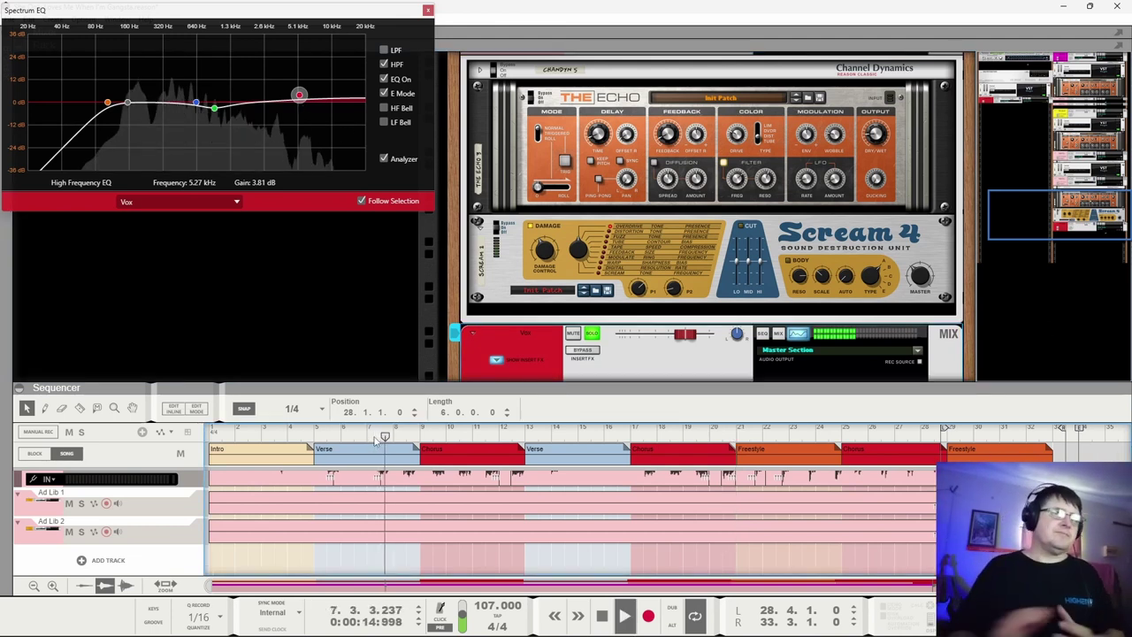
pyautogui.click(591, 335)
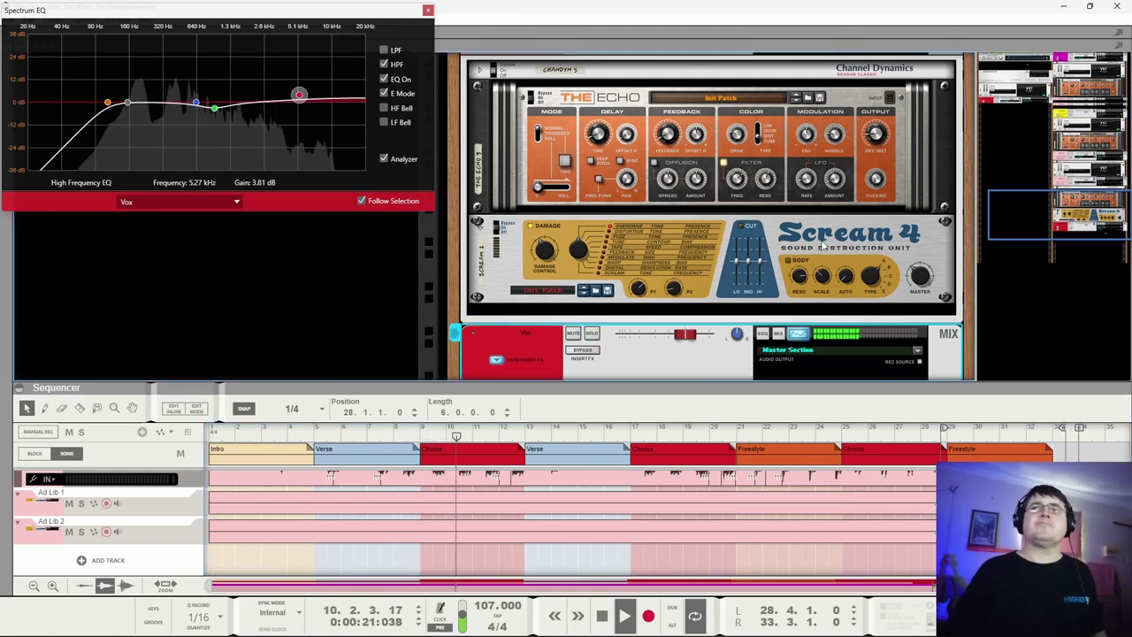
pyautogui.scroll(-10, 687, 262)
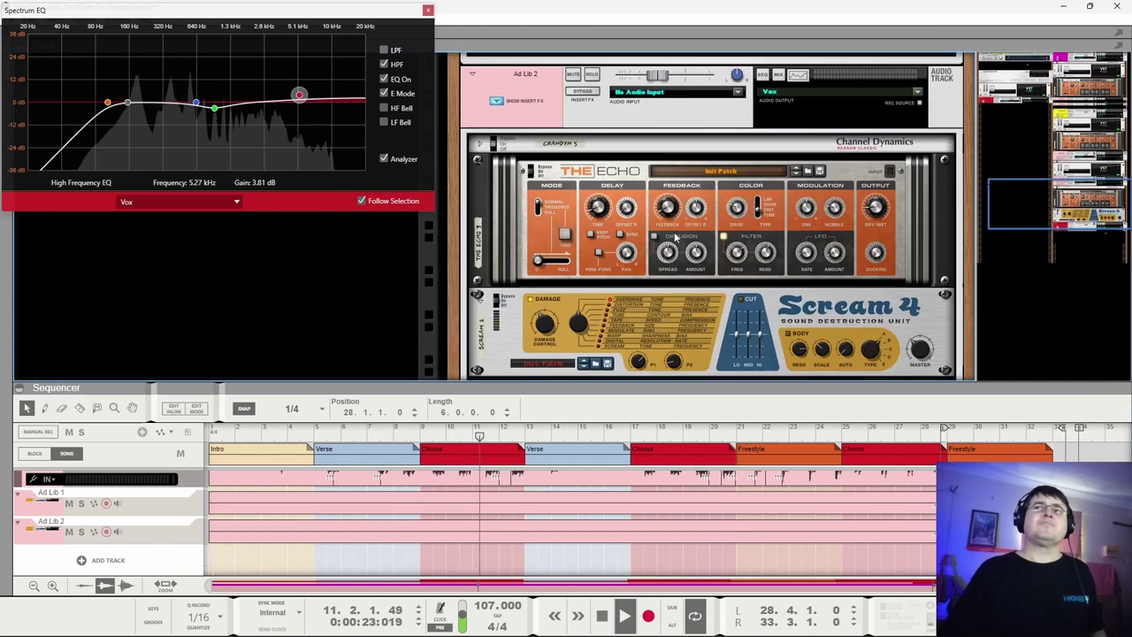
# Select the Music Bed - Mixed track and play it soloed from the second verse.
pyautogui.scroll(5, 683, 272)
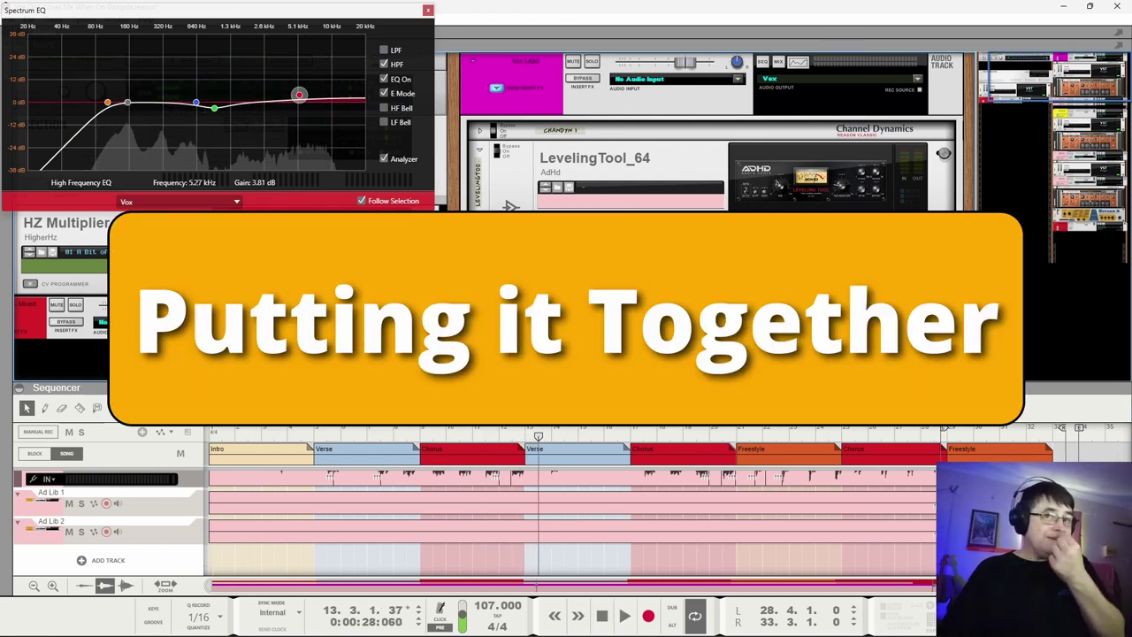
pyautogui.click(35, 329)
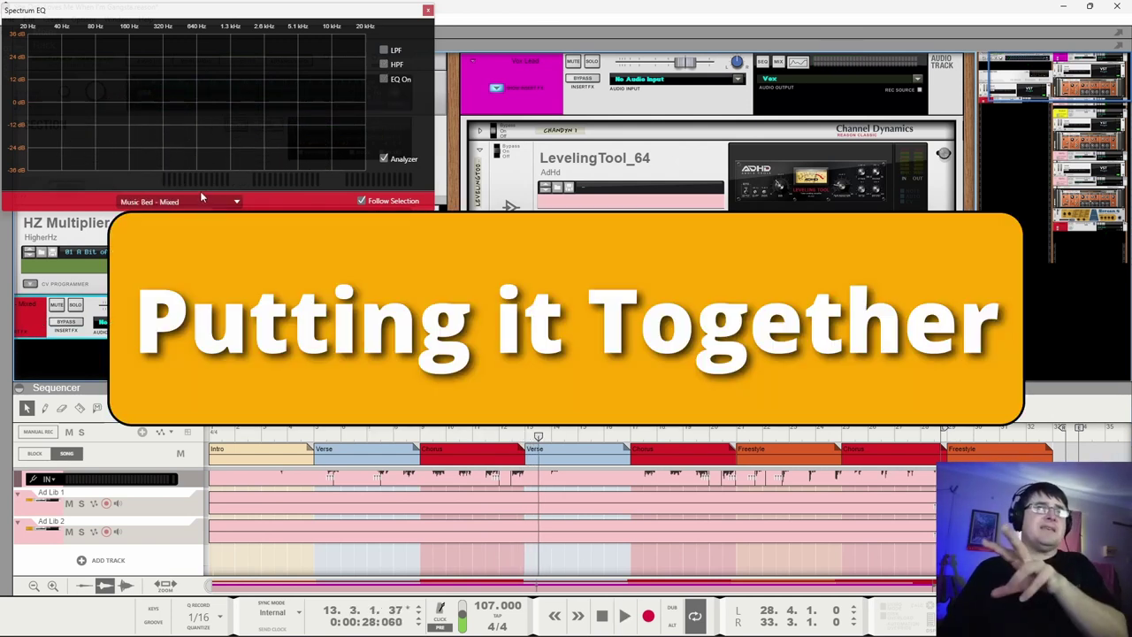
pyautogui.press('space')
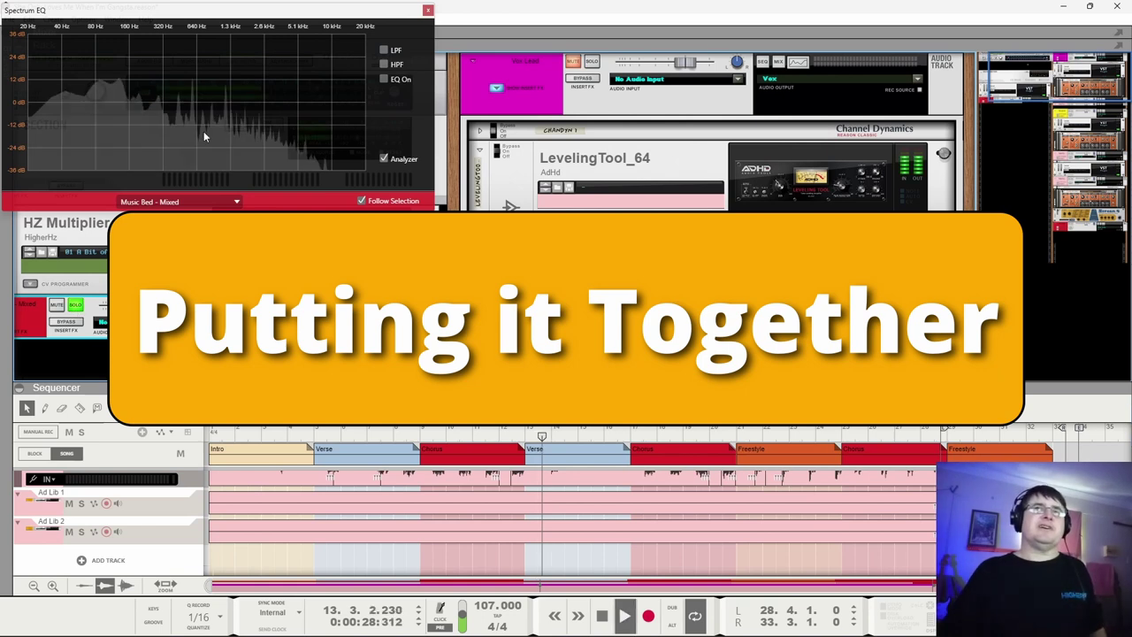
# Try low- and high-frequency EQ boosts on the soloed Music Bed - Mixed track, ending with its EQ switched off.
pyautogui.click(384, 78)
pyautogui.moveTo(128, 103); pyautogui.dragTo(119, 65)
pyautogui.moveTo(297, 110); pyautogui.dragTo(263, 66)
pyautogui.click(384, 79)
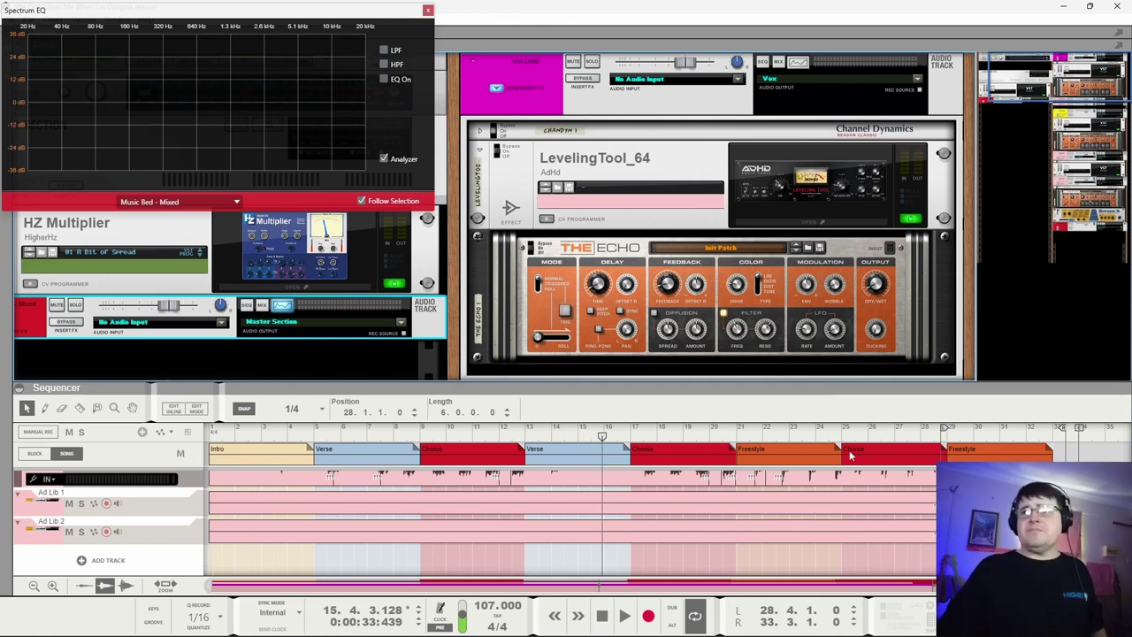
# Set the Music Bed - Mixed level to -2.46 dB during playback and bring up the mixer.
pyautogui.moveTo(163, 315)
pyautogui.mouseDown()
pyautogui.moveTo(146, 310)
pyautogui.moveTo(163, 310)
pyautogui.mouseUp()
pyautogui.press('space')
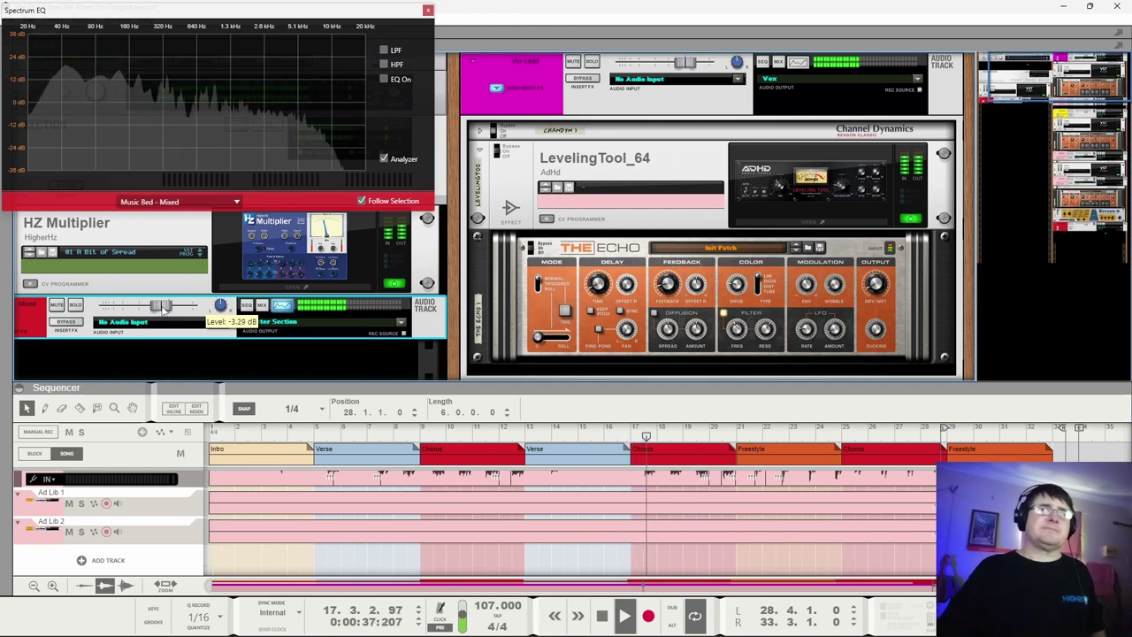
pyautogui.moveTo(164, 308); pyautogui.dragTo(165, 309)
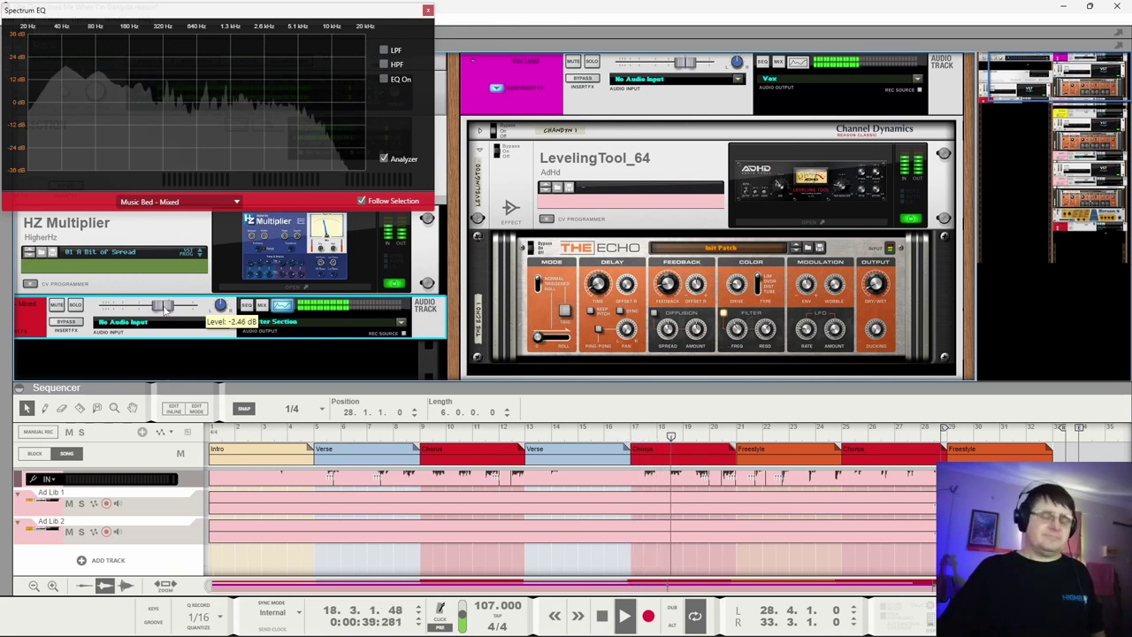
pyautogui.press('F5')
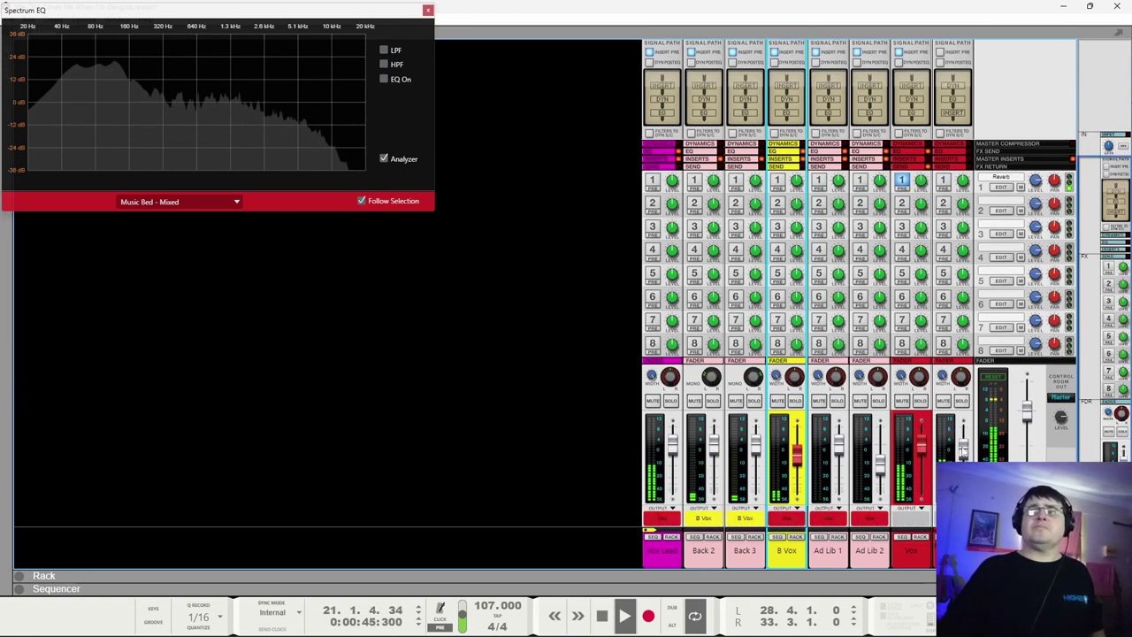
# Try a higher fader level on the Music Bed - Mixed channel during playback.
pyautogui.click(964, 452)
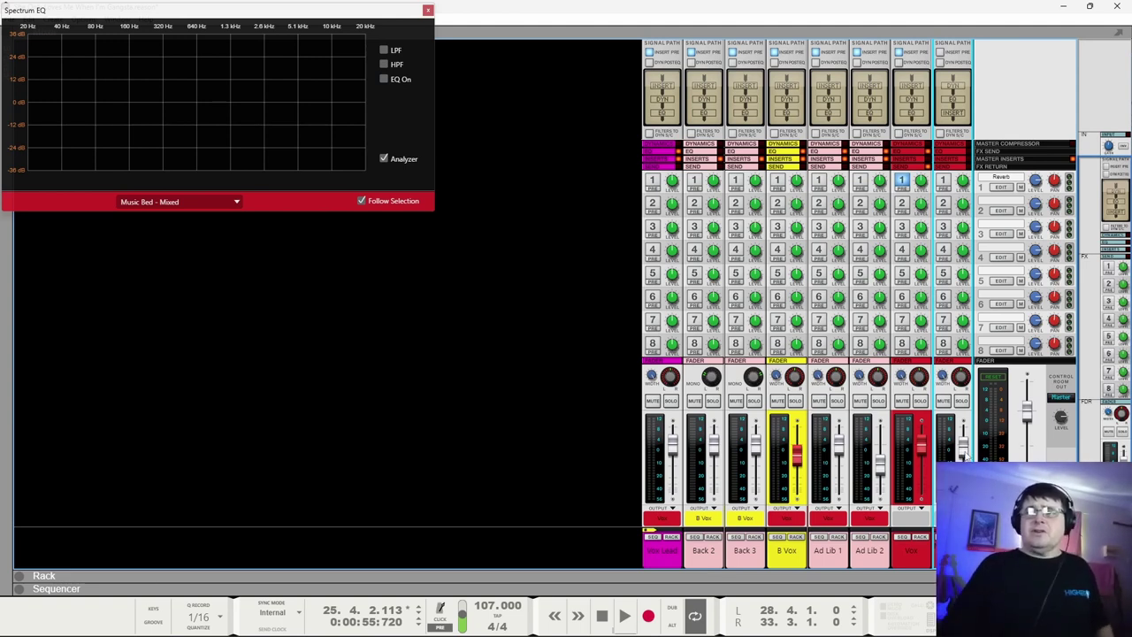
pyautogui.press('space')
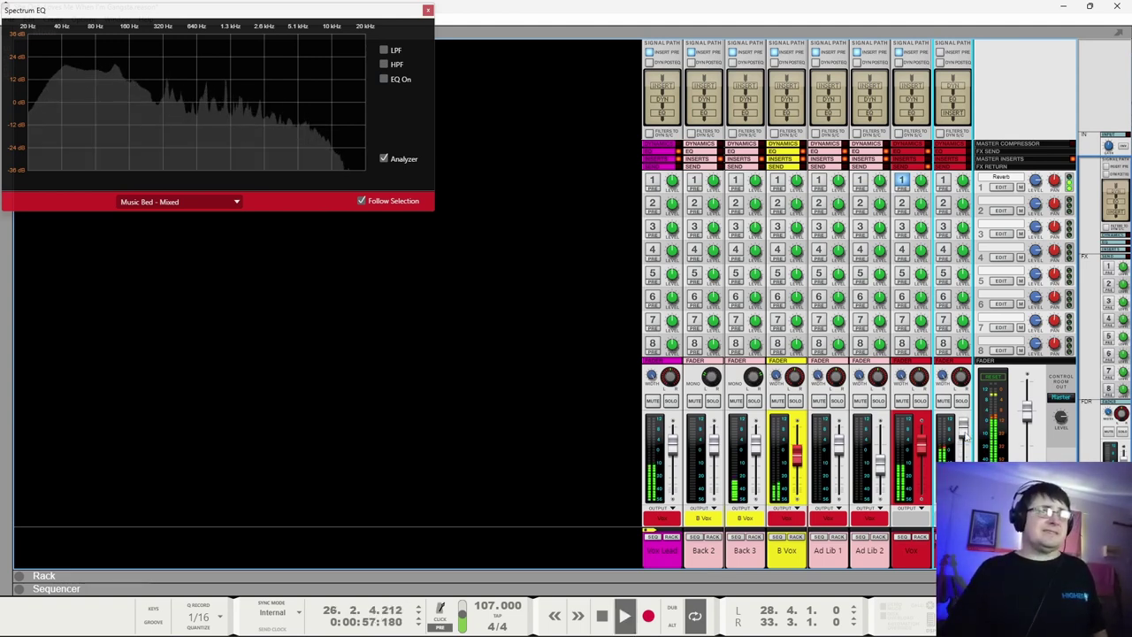
pyautogui.press('space')
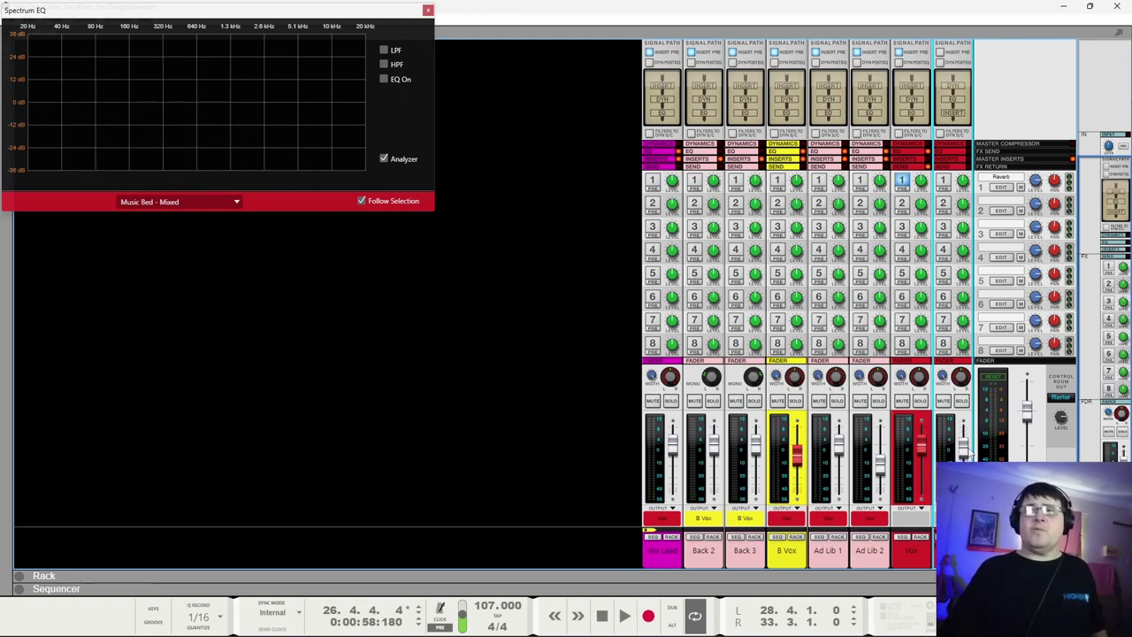
# Play the final freestyle section and adjust the Ad Lib 1 fader to 0.35 dB and the Ad Lib 2 fader by ear.
pyautogui.press('space')
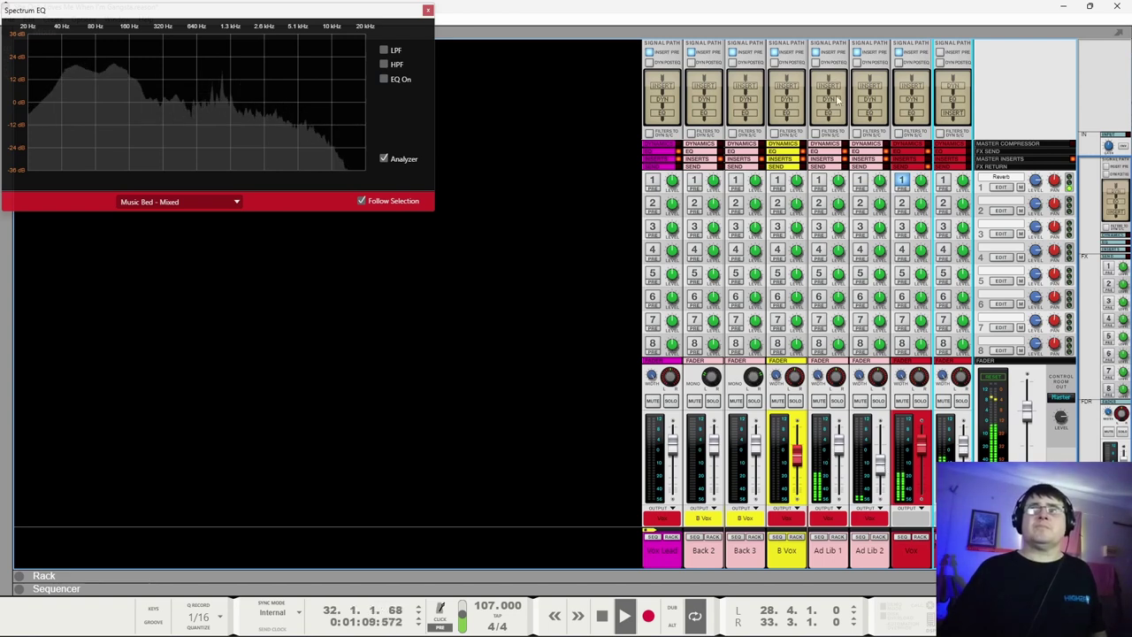
pyautogui.click(840, 449)
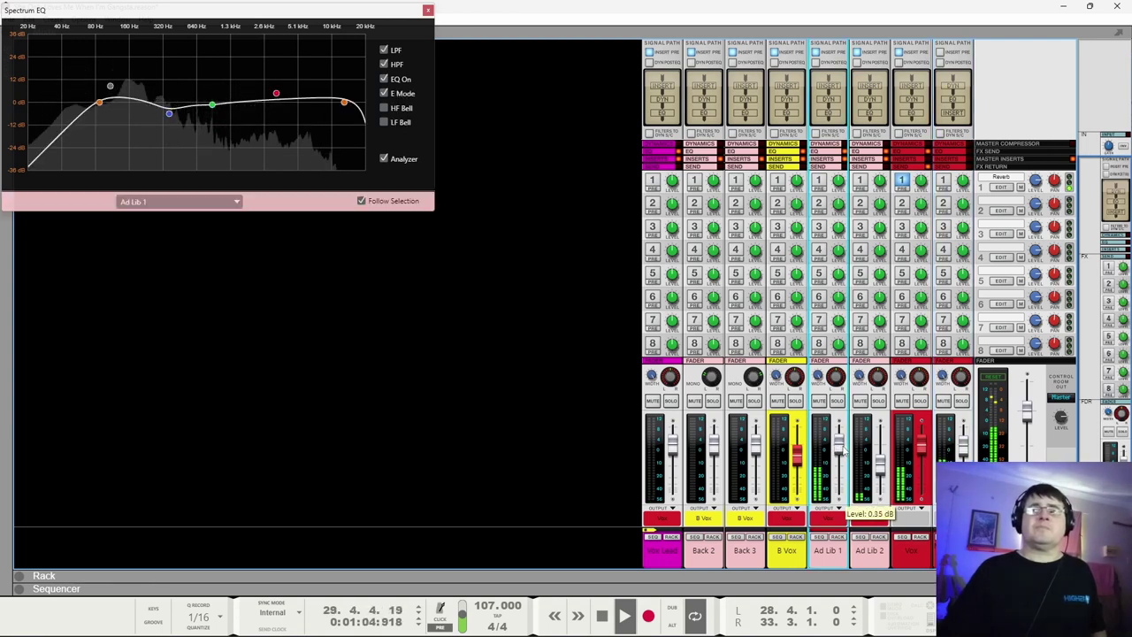
pyautogui.click(883, 470)
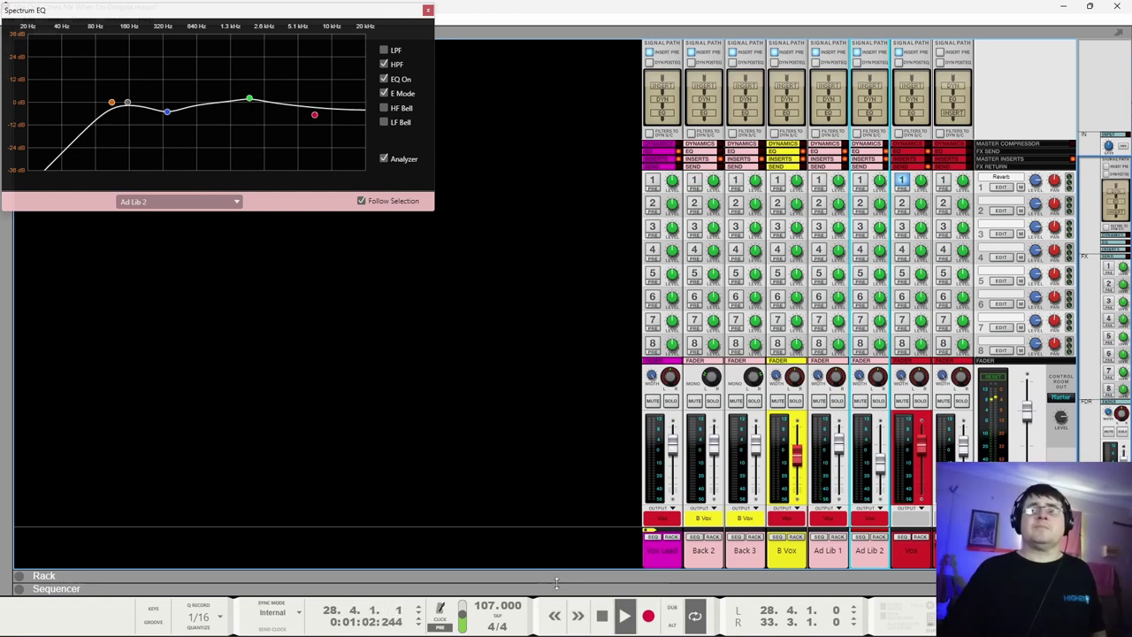
# Show the sequencer below the mixer and set the music bed level to -2.22 dB while playing from 2.1.1.
pyautogui.moveTo(589, 579); pyautogui.dragTo(587, 471)
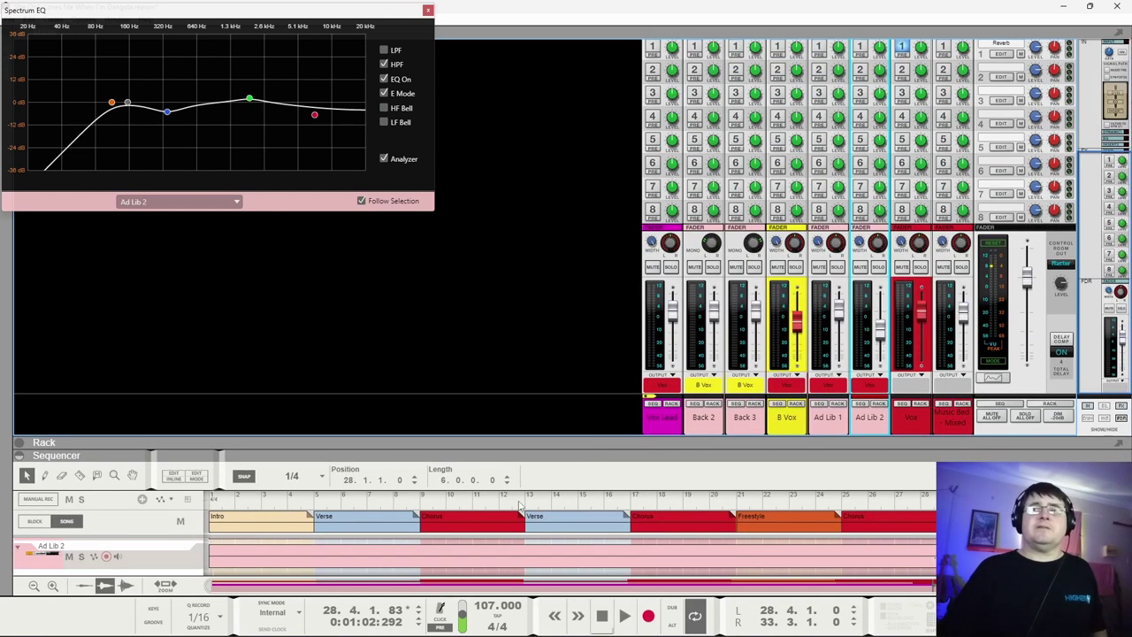
pyautogui.click(241, 502)
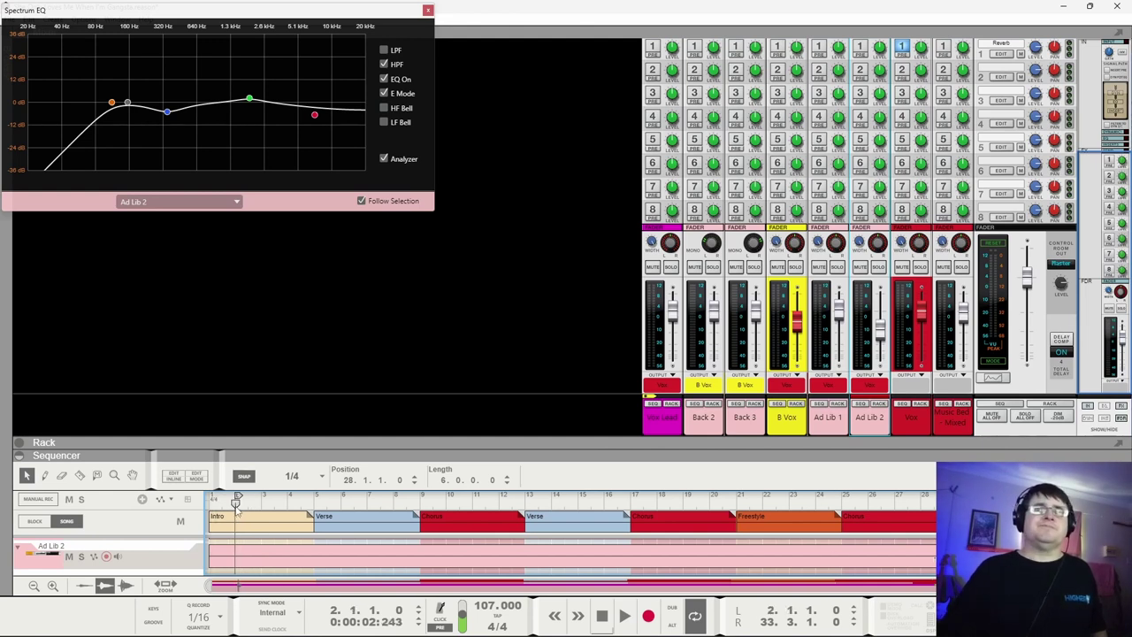
pyautogui.press('space')
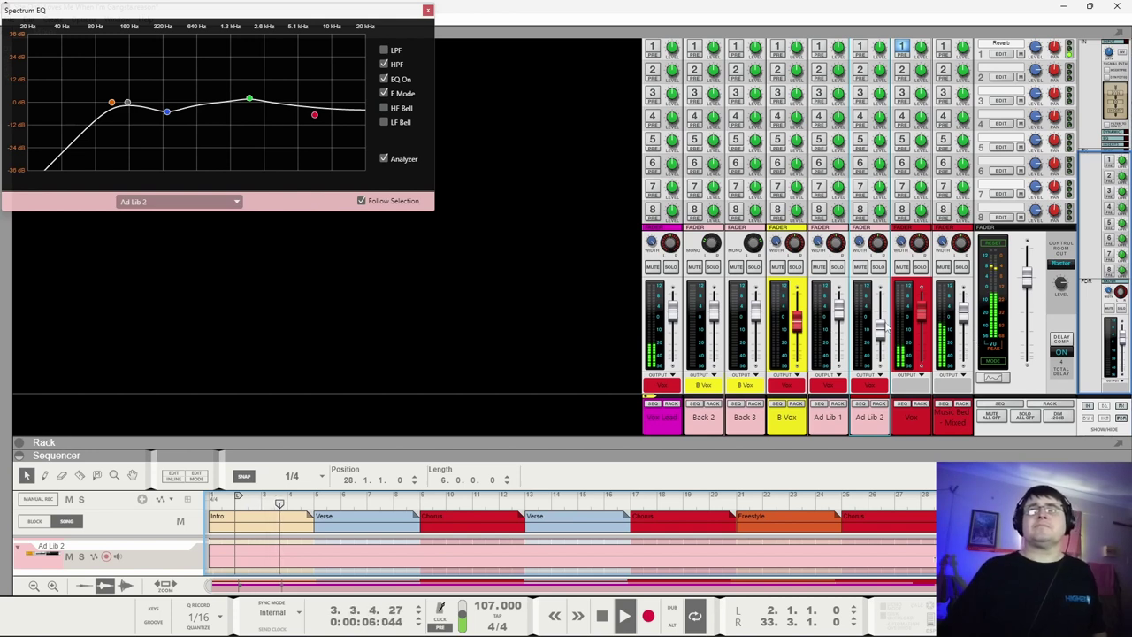
pyautogui.click(964, 320)
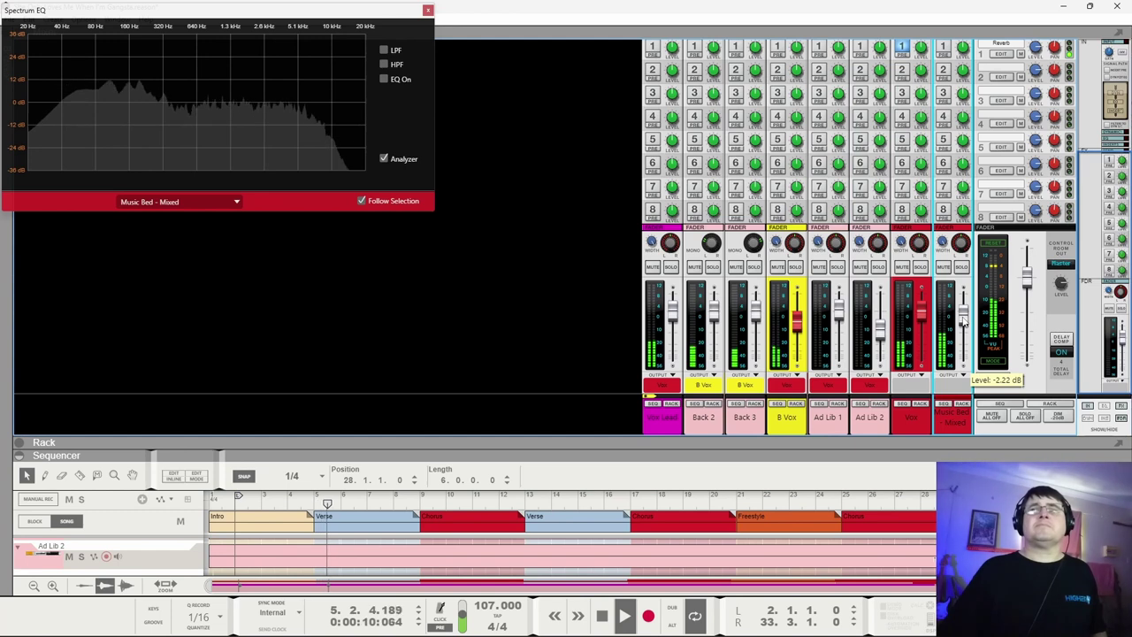
# Set the B Vox bus level to -9.59 dB while the verse and chorus play.
pyautogui.click(800, 329)
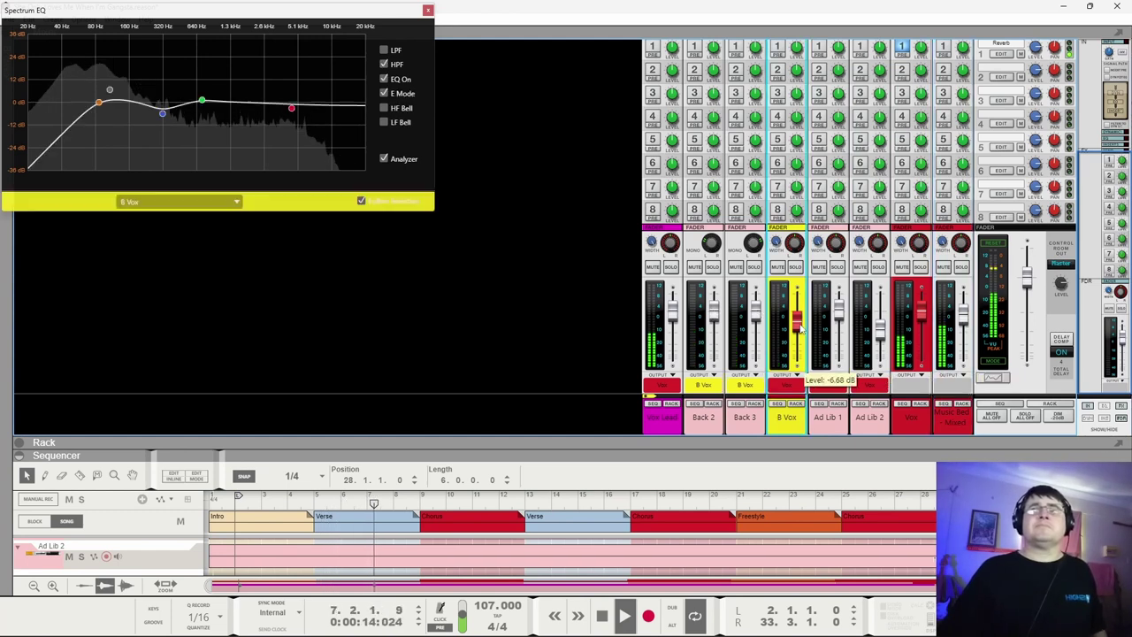
pyautogui.scroll(-1, 801, 329)
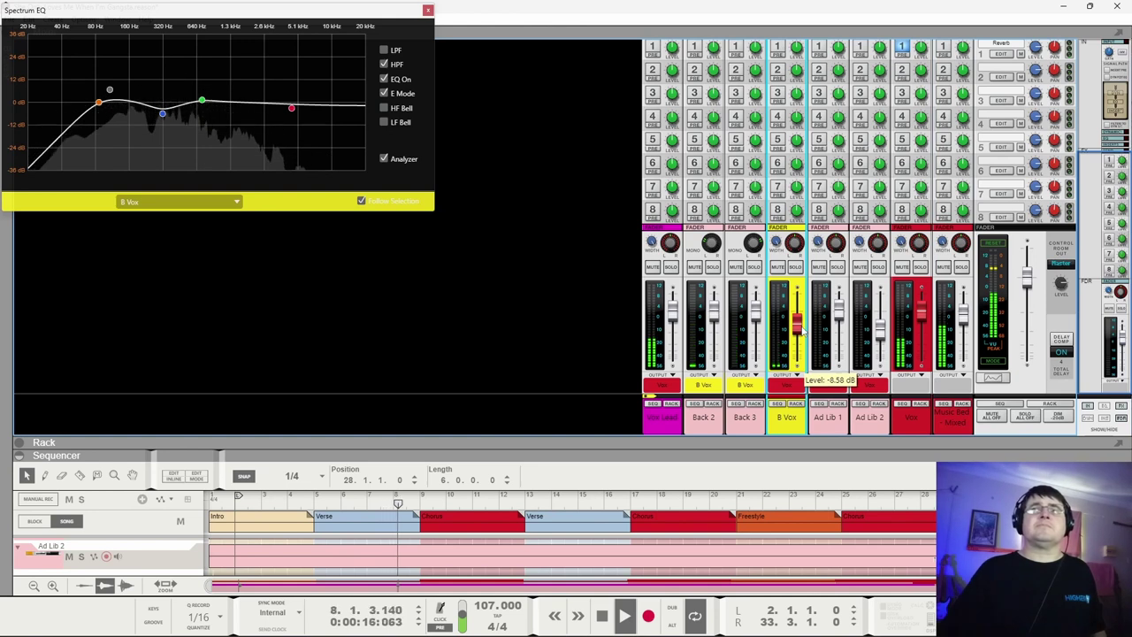
pyautogui.scroll(-4, 801, 329)
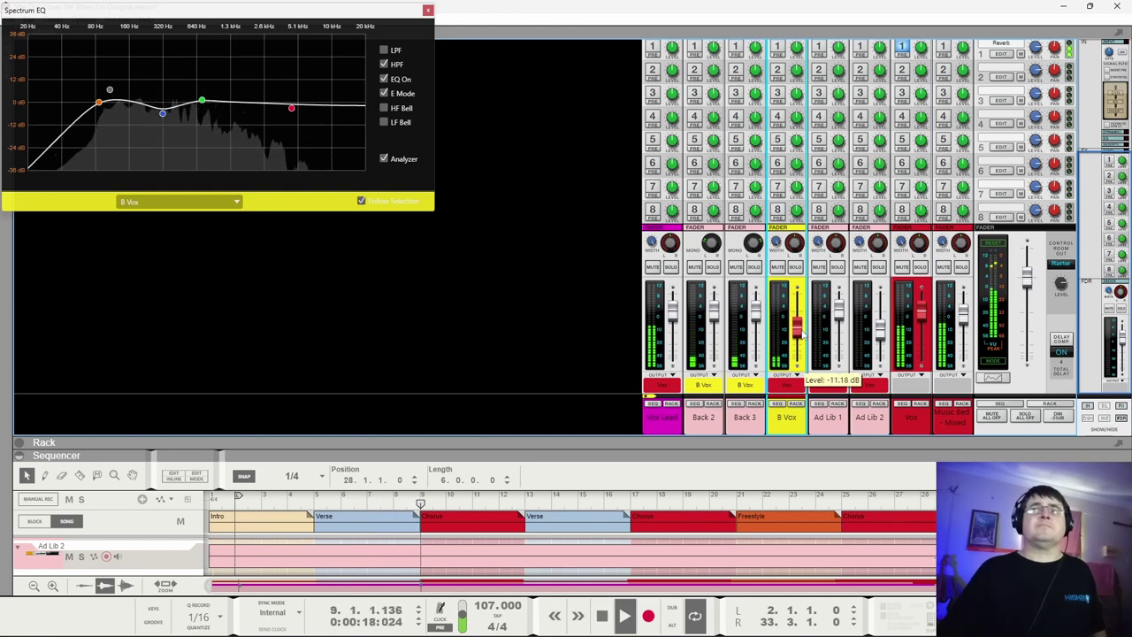
pyautogui.scroll(3, 801, 329)
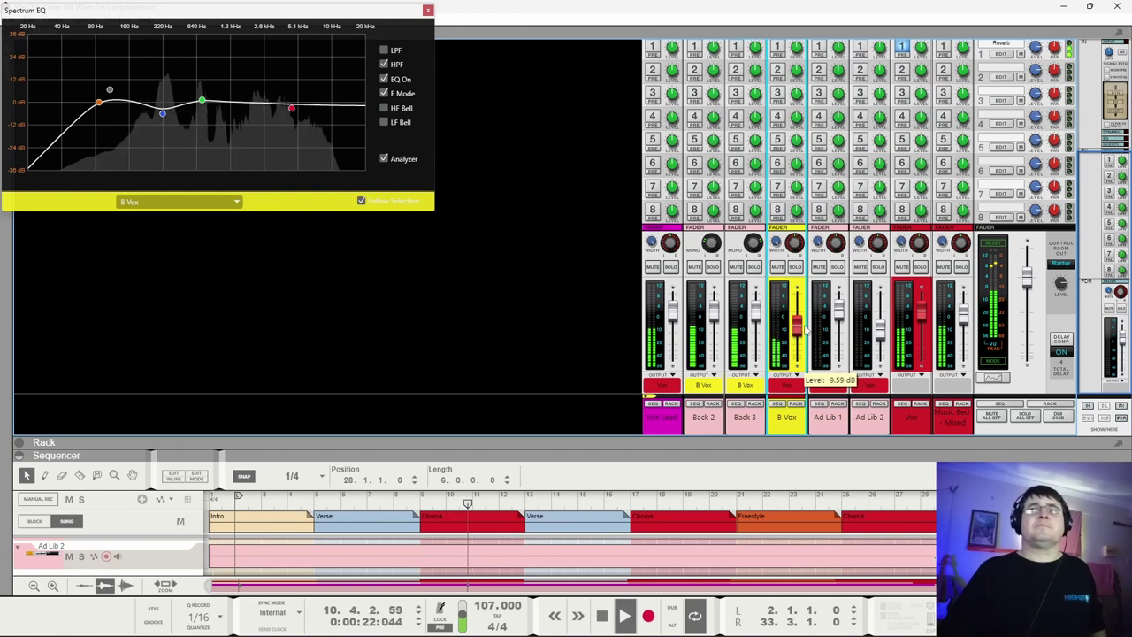
pyautogui.moveTo(841, 319)
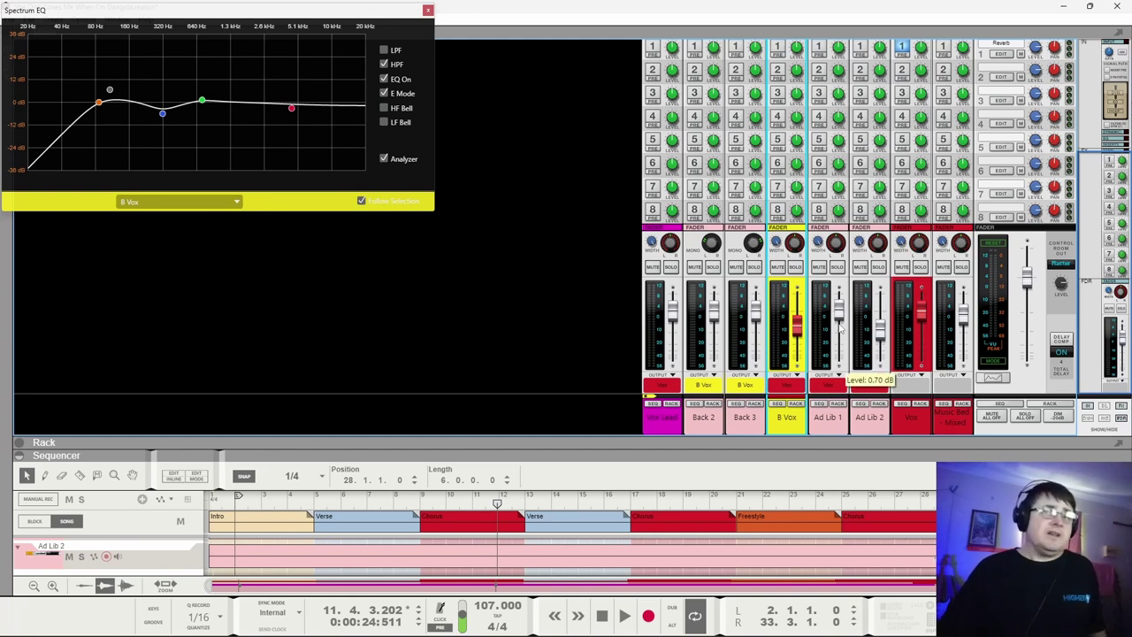
# Play the second verse to check the overall balance, with the Vox bus channel selected.
pyautogui.press('space')
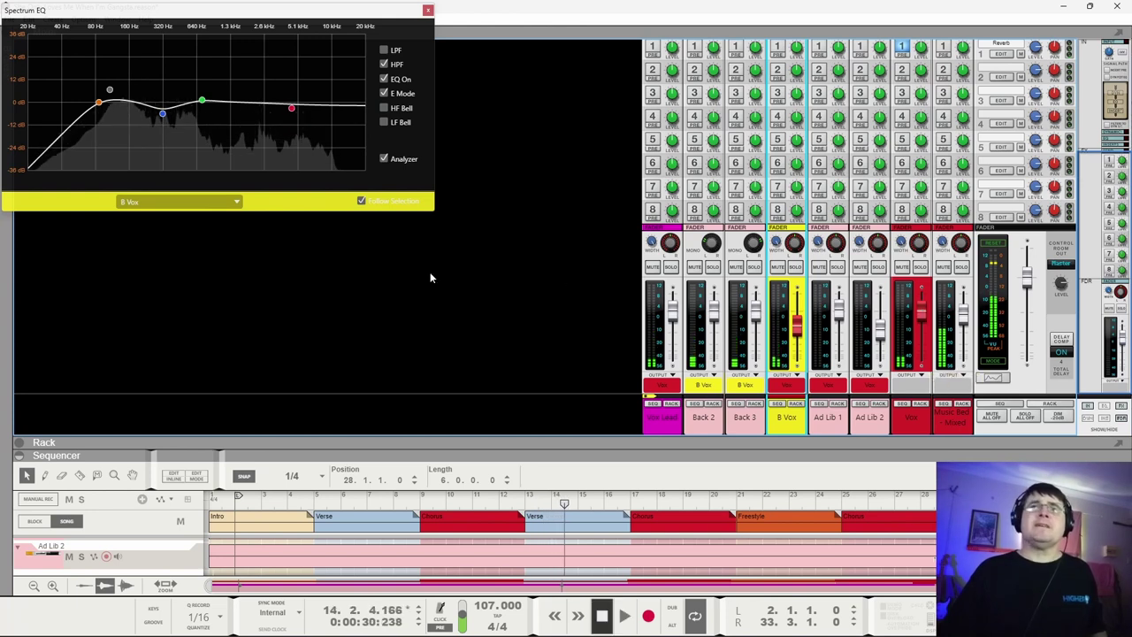
pyautogui.press('space')
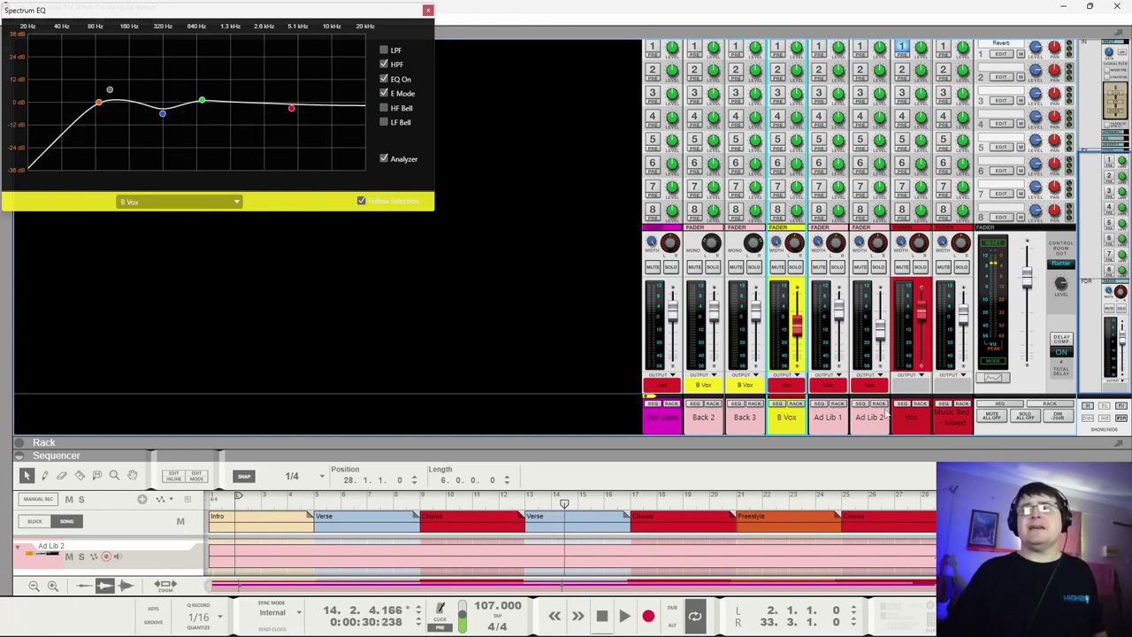
pyautogui.click(914, 428)
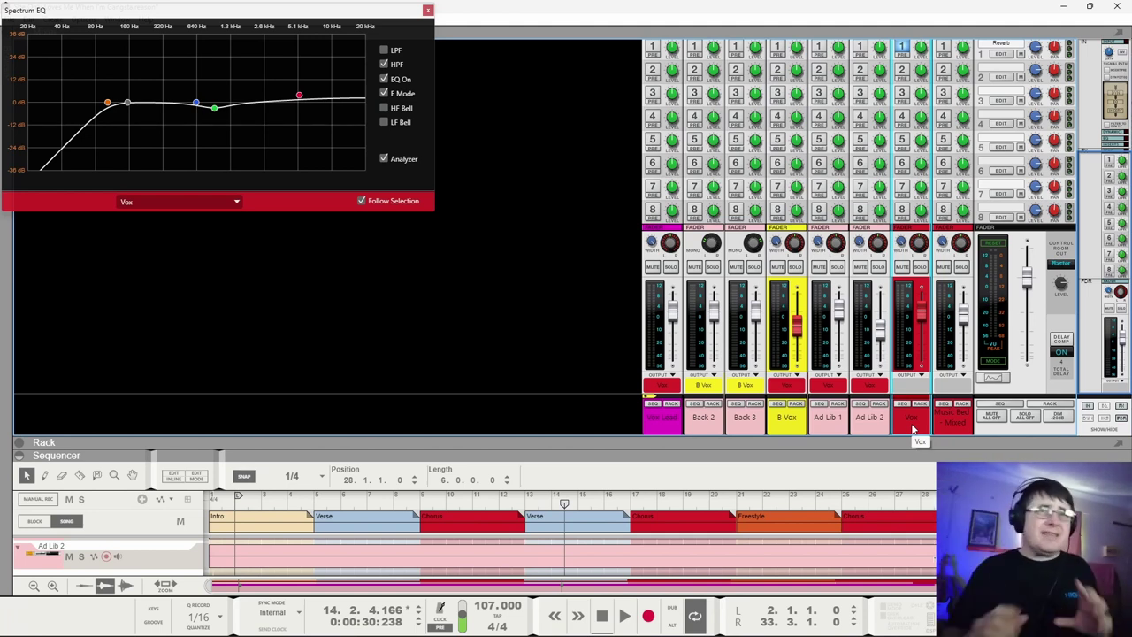
pyautogui.press('space')
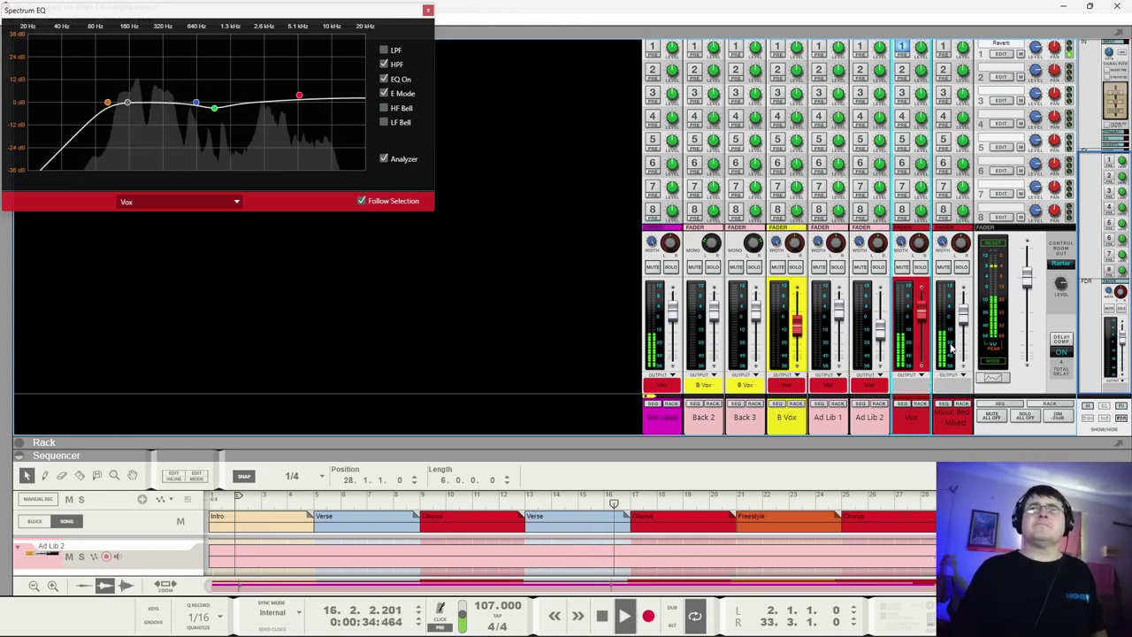
pyautogui.press('space')
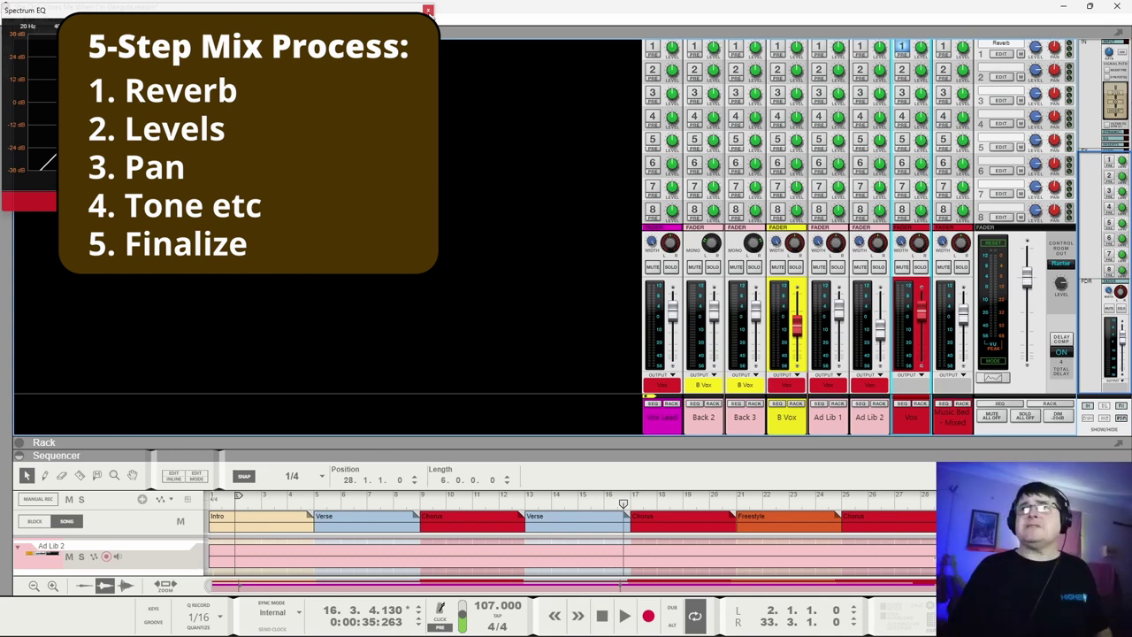
# Compare the mix with the Vox channel's FX1 reverb send off and on during playback.
pyautogui.scroll(2, 977, 144)
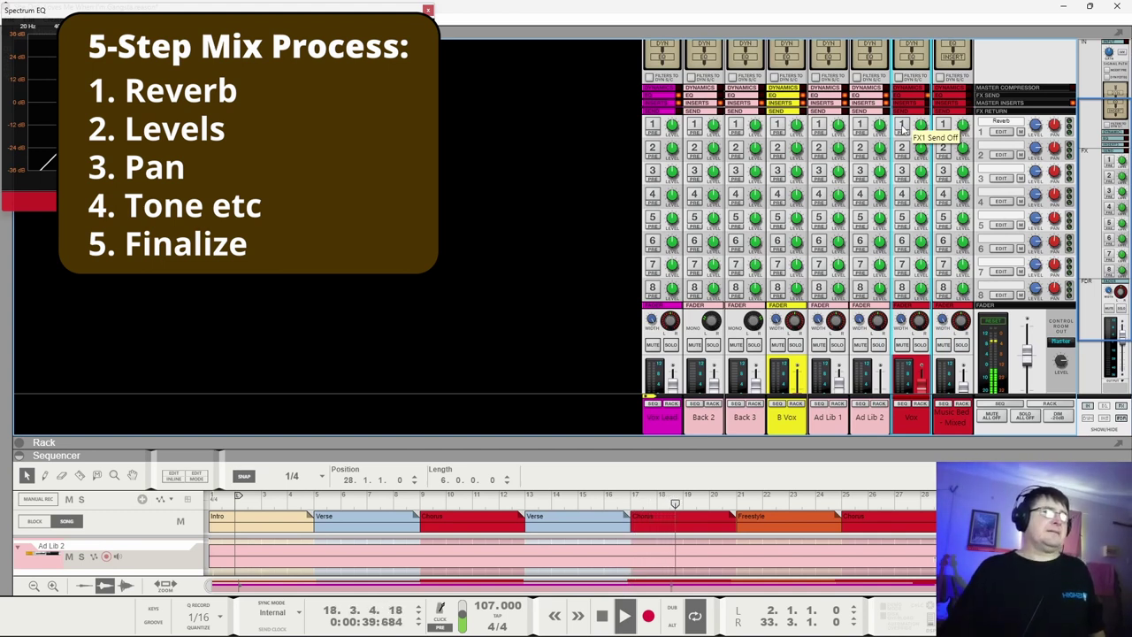
pyautogui.click(902, 127)
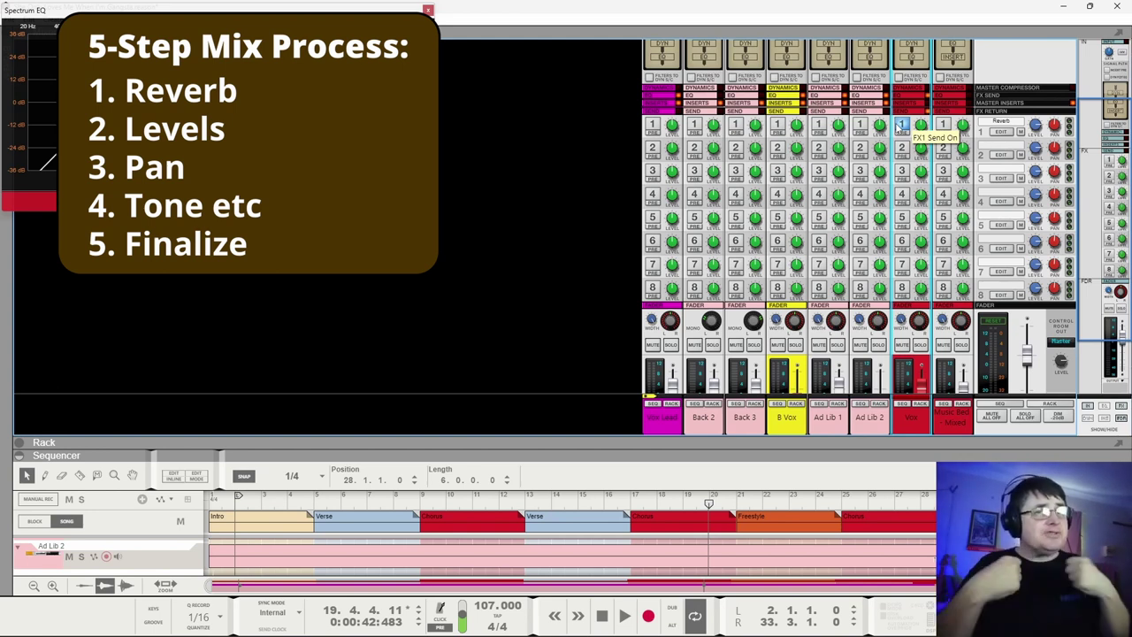
pyautogui.click(900, 125)
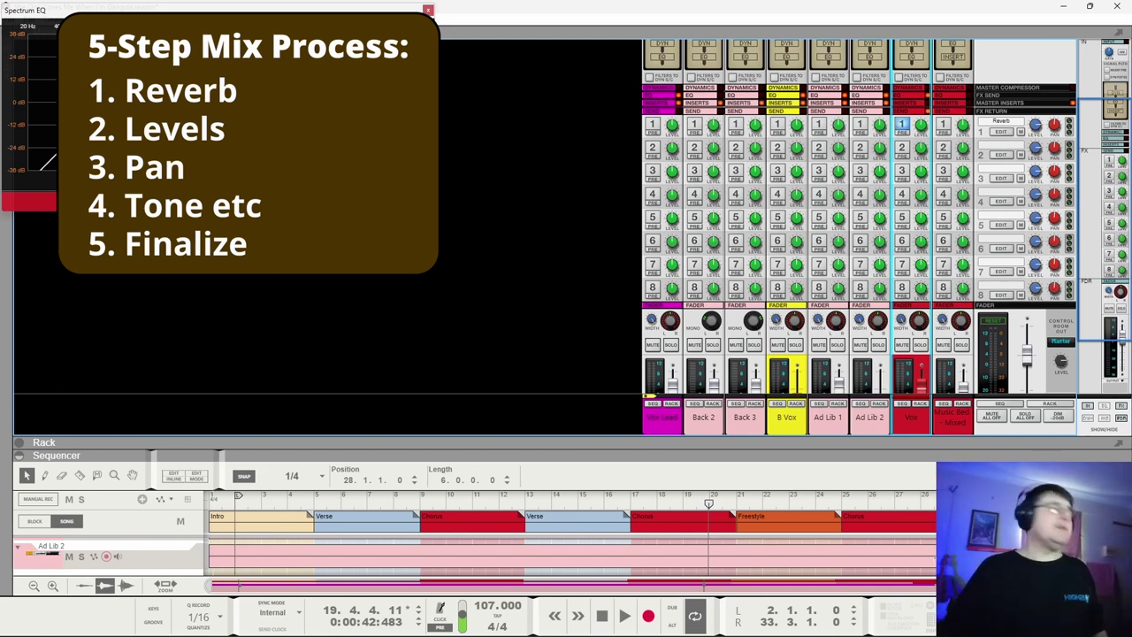
pyautogui.scroll(-3, 739, 338)
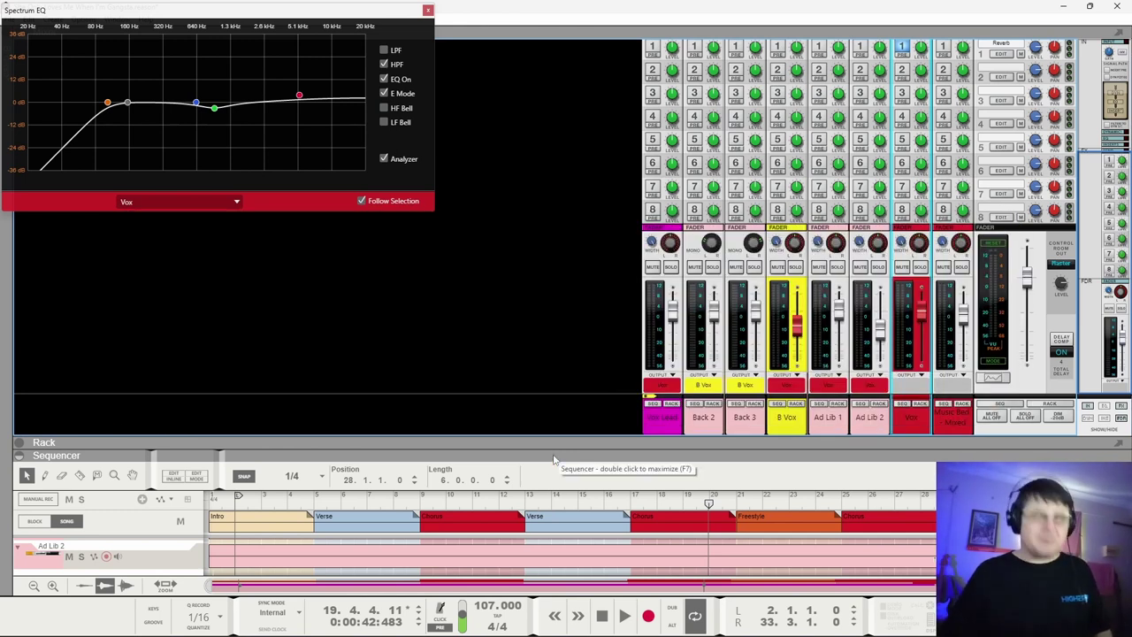
# Close the Spectrum EQ window and show the Master Section's insert effects in the rack.
pyautogui.press('F6')
pyautogui.click(428, 11)
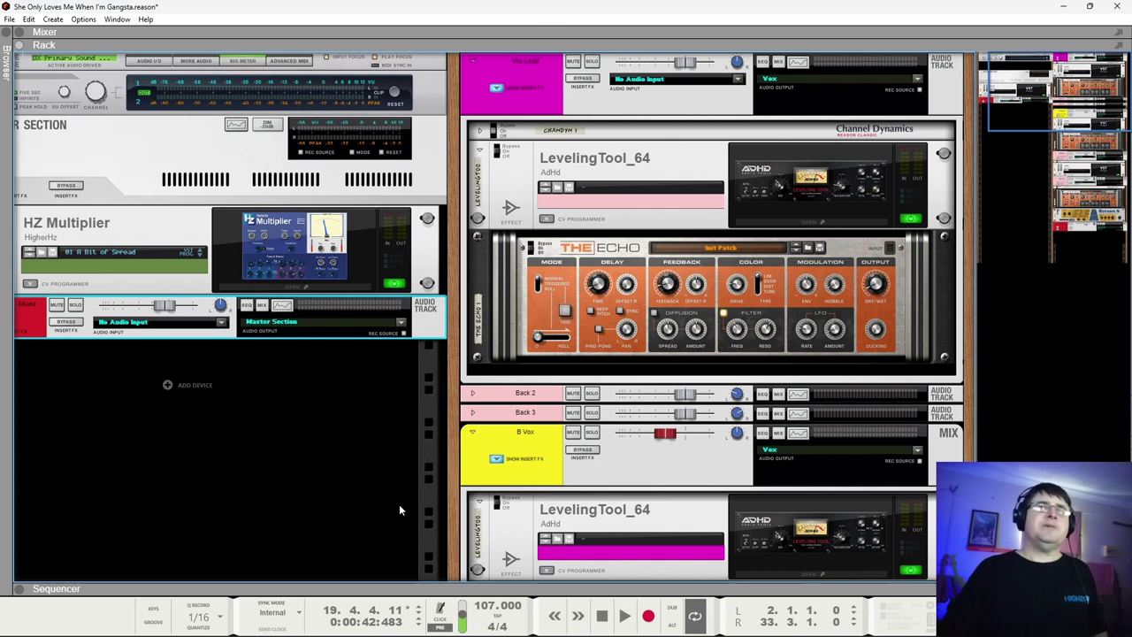
pyautogui.moveTo(454, 548); pyautogui.dragTo(535, 549)
pyautogui.click(79, 184)
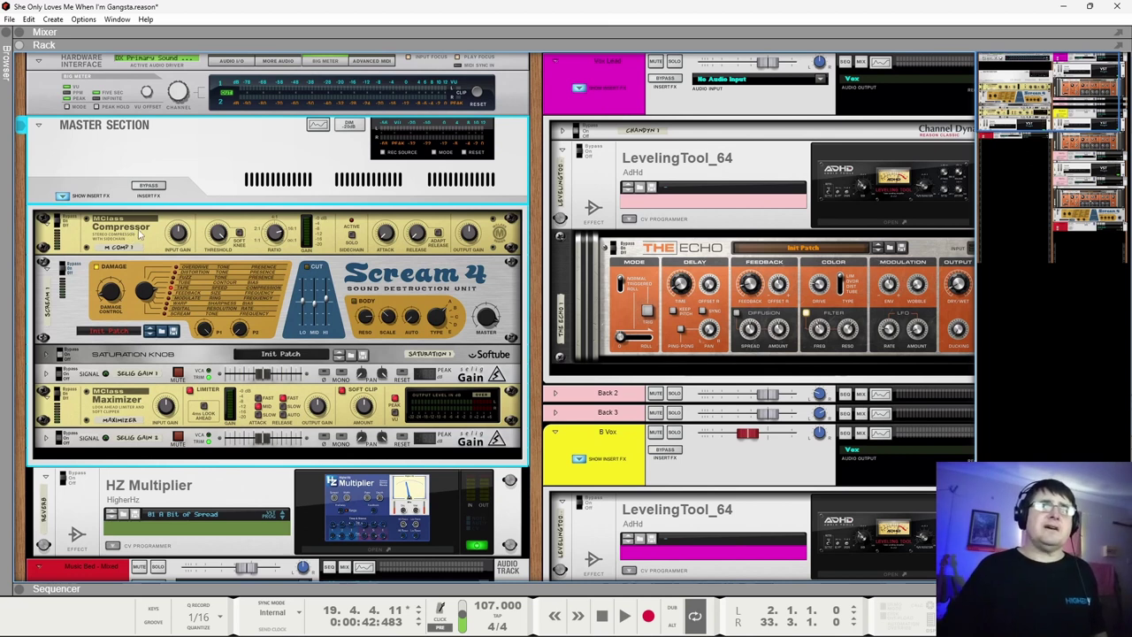
# Lower the MClass Compressor's threshold to -36.0 dB in the master insert chain and audition it in playback.
pyautogui.click(139, 232)
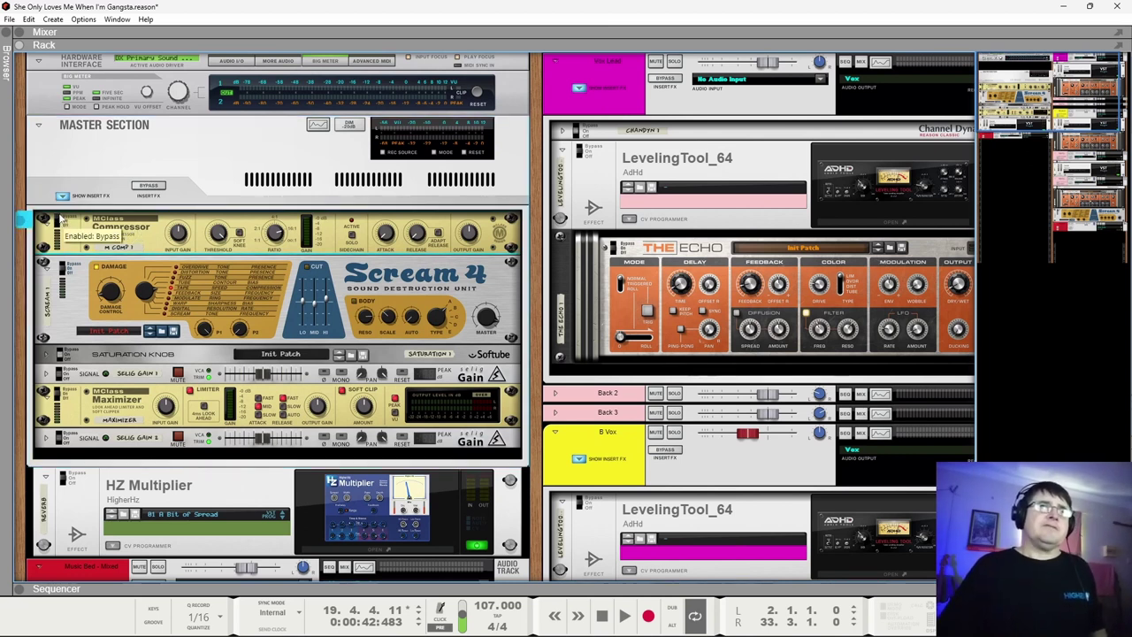
pyautogui.press('space')
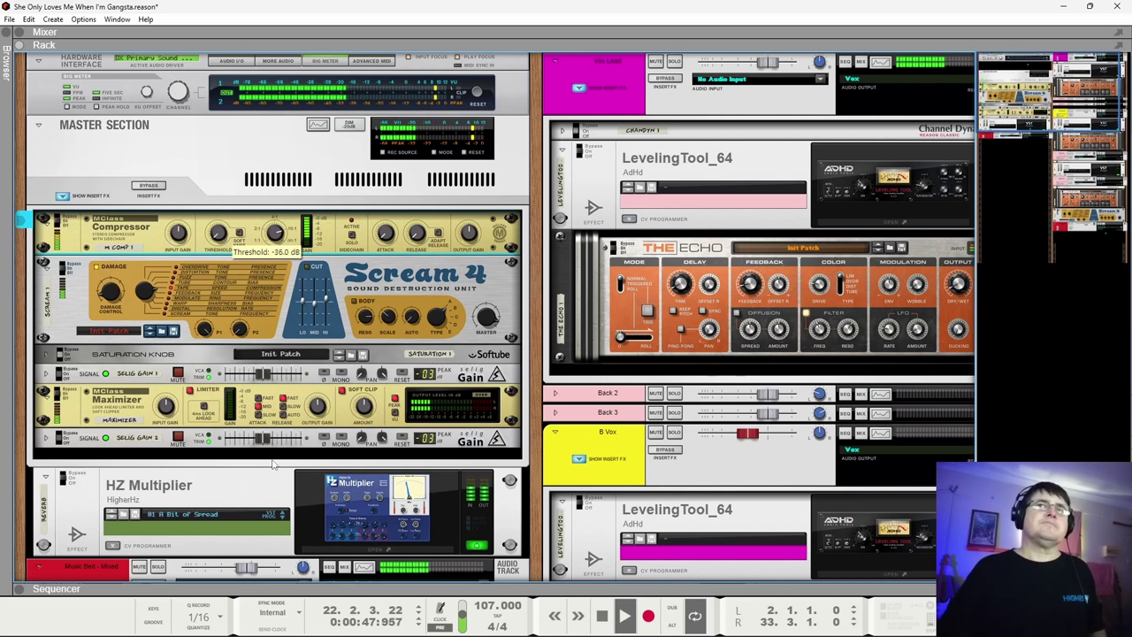
pyautogui.press('space')
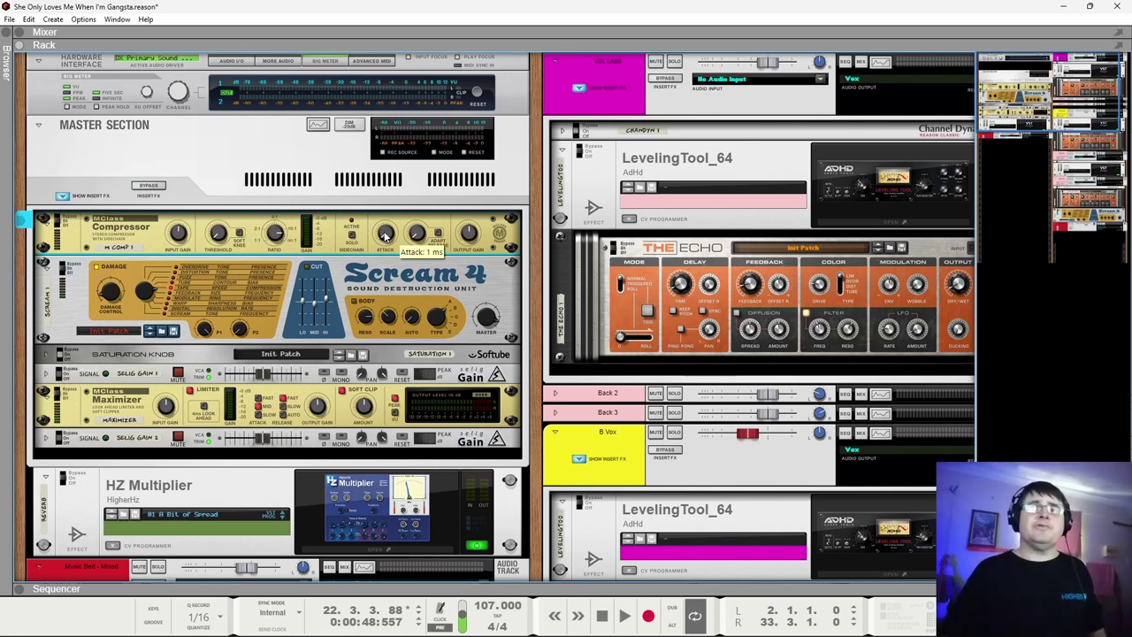
# Set the MClass Compressor's attack to 43 ms and adjust its release while the song plays.
pyautogui.press('space')
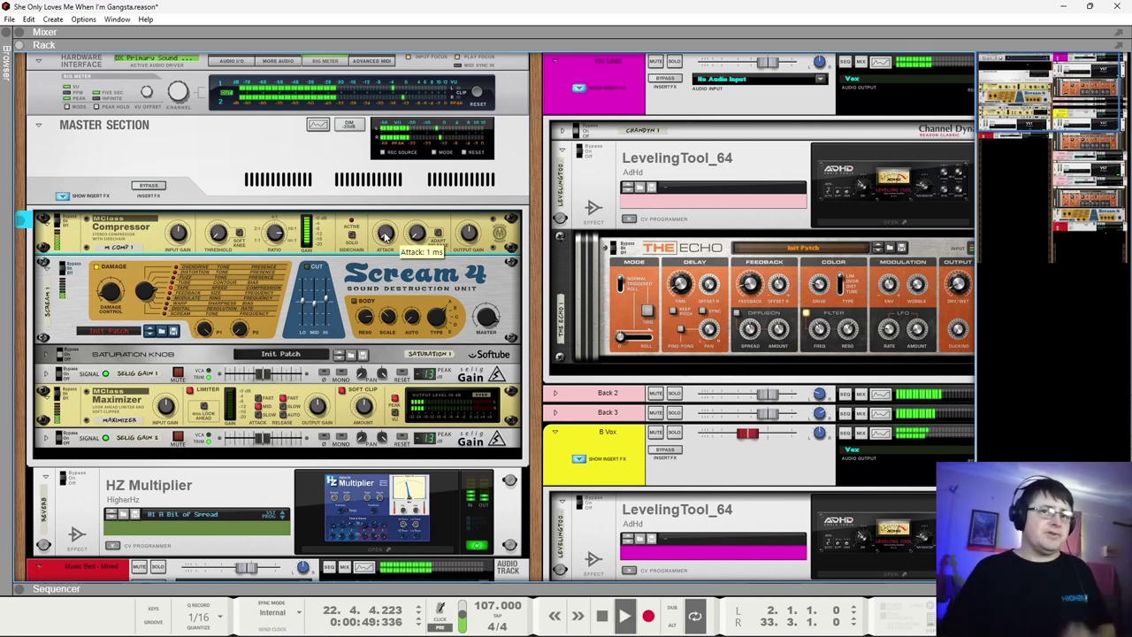
pyautogui.moveTo(386, 235); pyautogui.dragTo(386, 177)
pyautogui.moveTo(386, 130); pyautogui.dragTo(369, 206)
pyautogui.moveTo(378, 168); pyautogui.dragTo(376, 175)
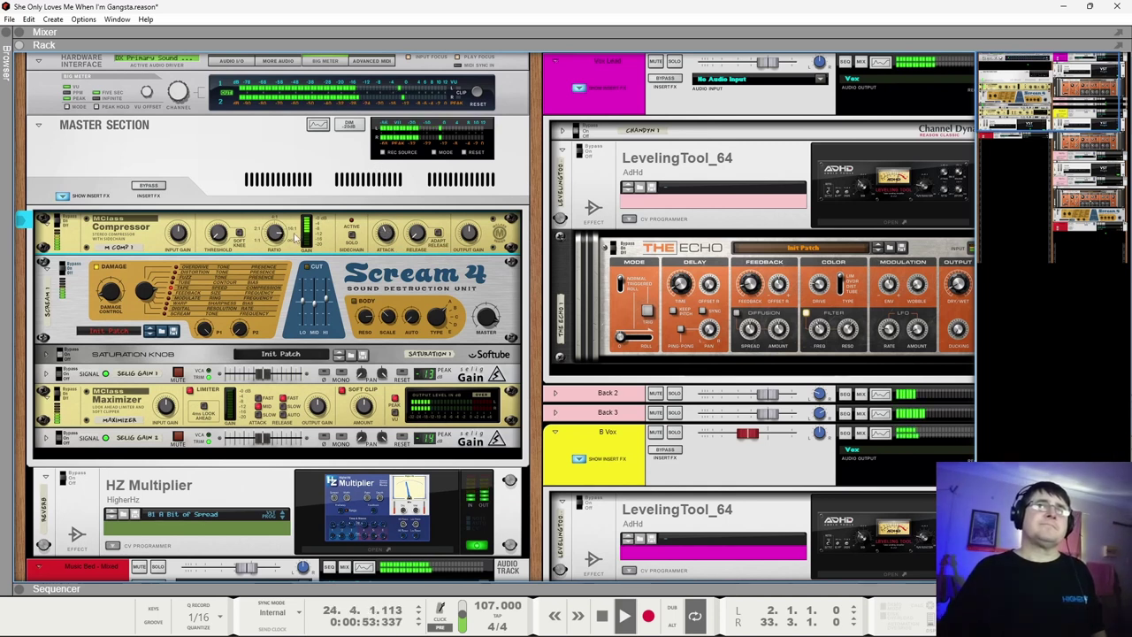
pyautogui.moveTo(395, 229); pyautogui.dragTo(401, 191)
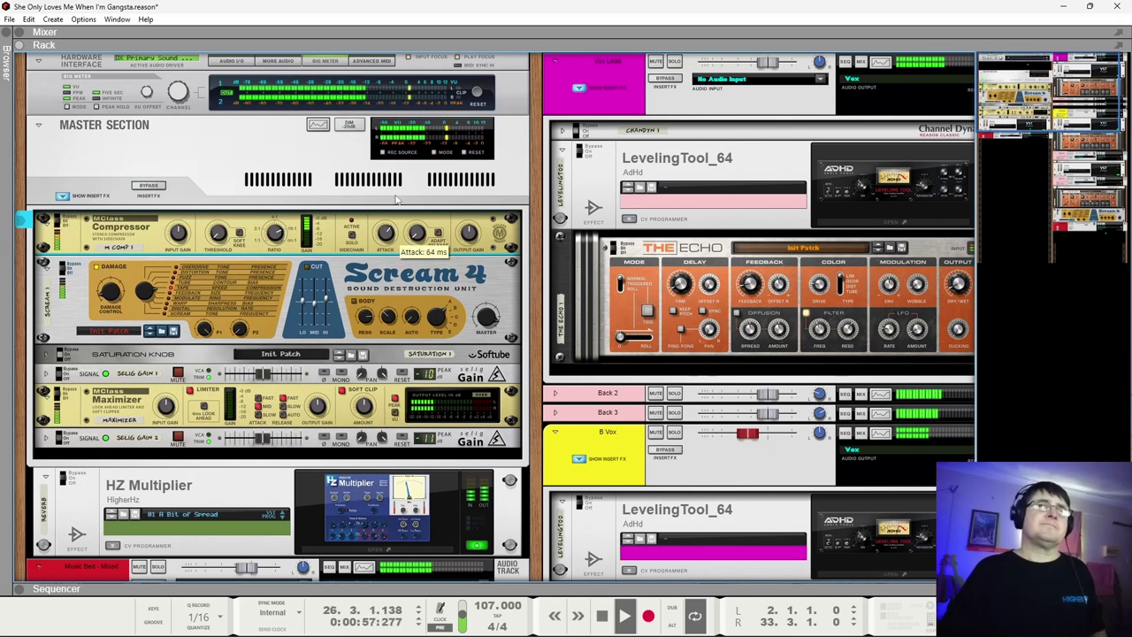
pyautogui.moveTo(416, 232); pyautogui.dragTo(419, 212)
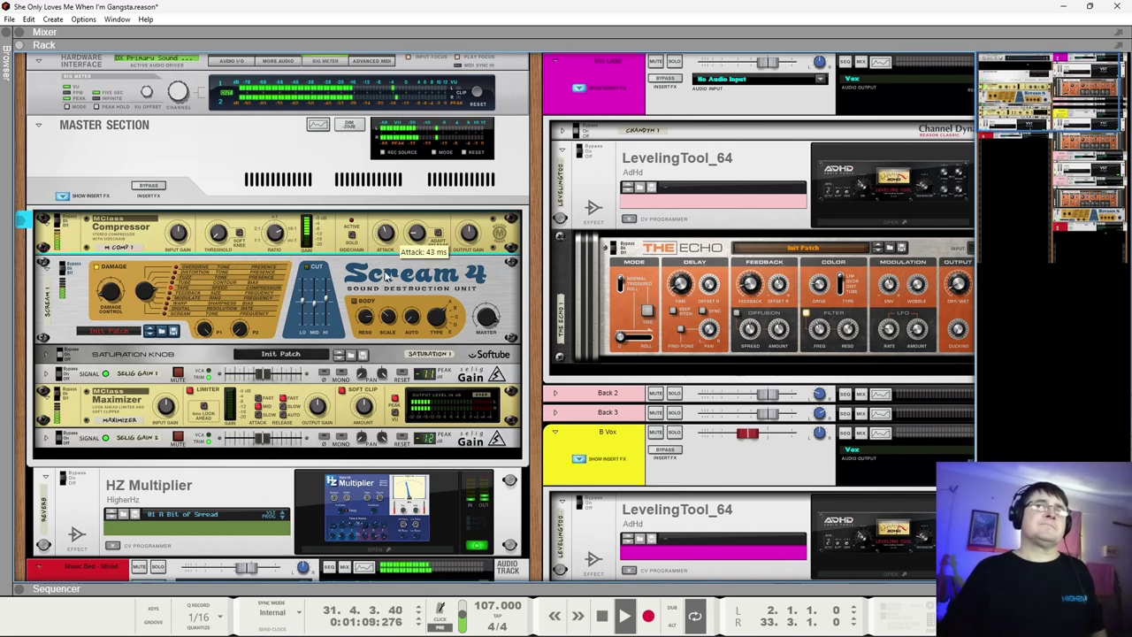
# Show the sequencer, play the first verse while toggling the compressor's bypass, and adjust the compressor's output gain.
pyautogui.click(232, 586)
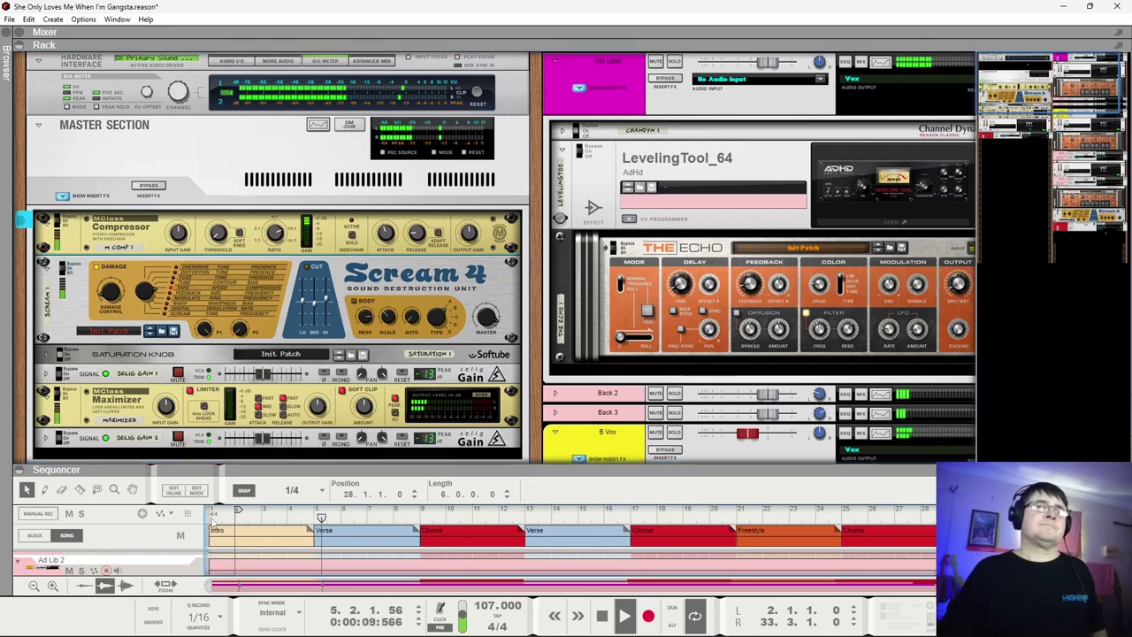
pyautogui.press('Return')
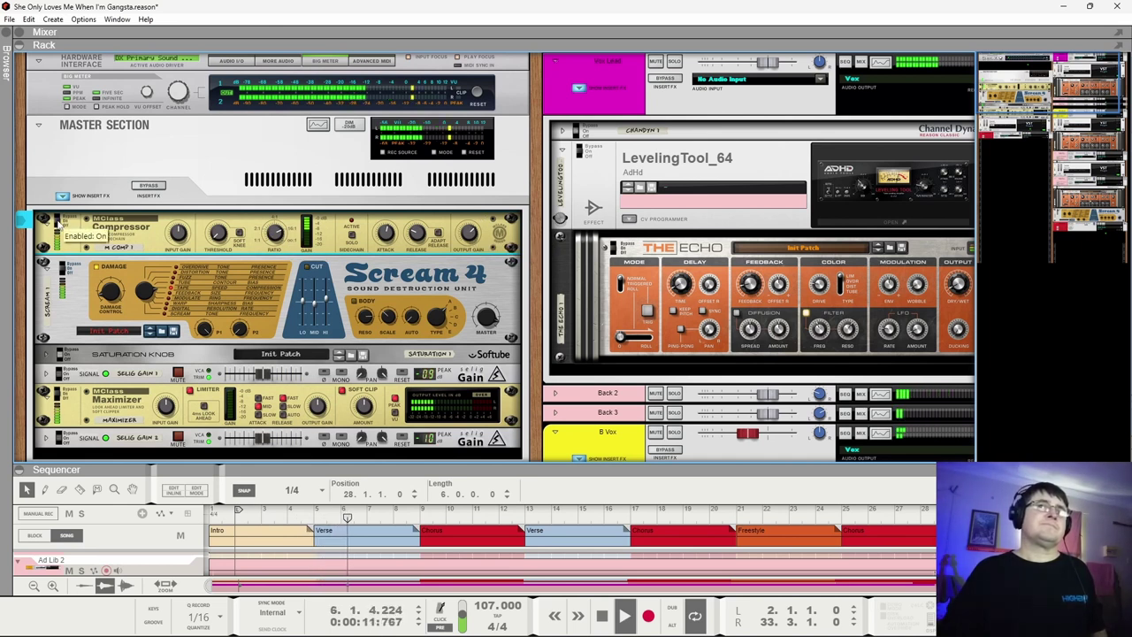
pyautogui.click(63, 221)
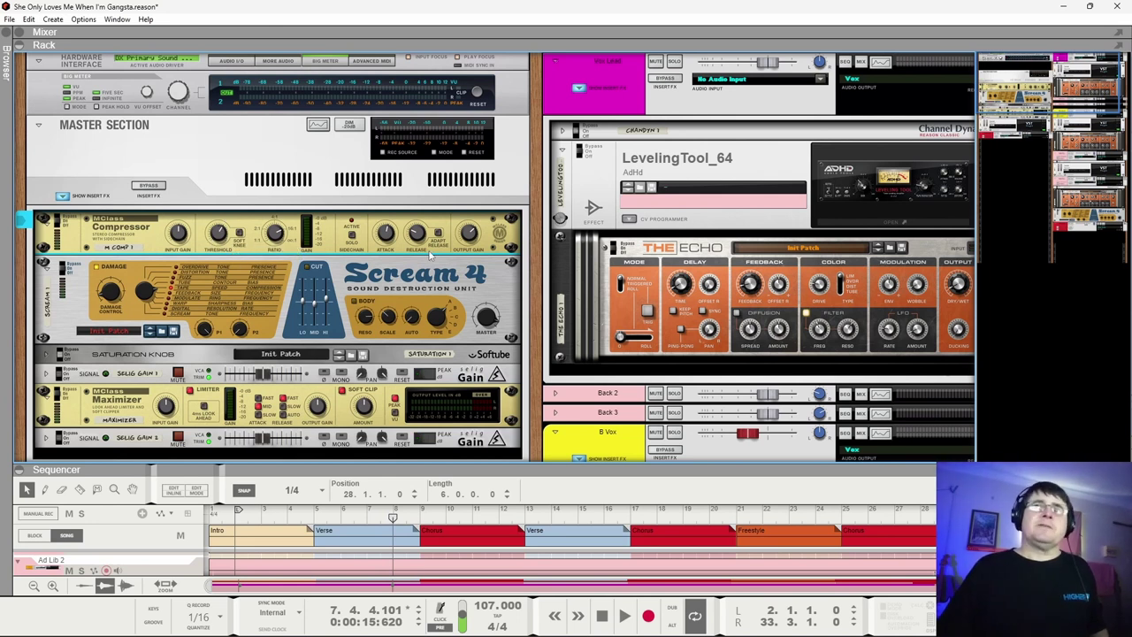
pyautogui.press('super')
pyautogui.keyDown('ctrl'); pyautogui.click(470, 232); pyautogui.keyUp('ctrl')
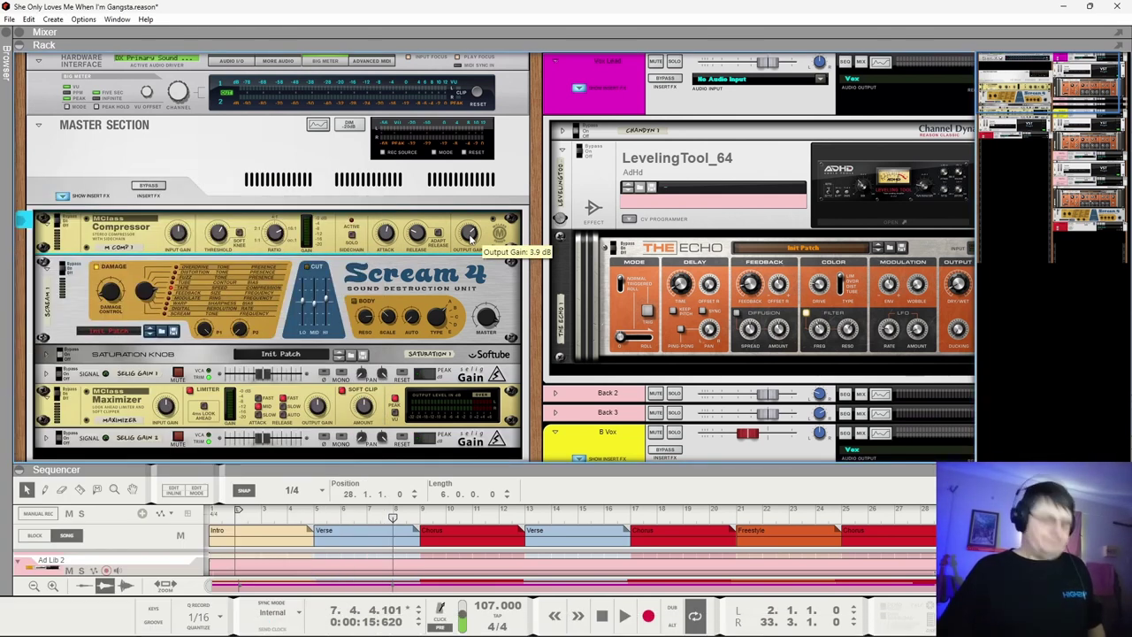
# Set the MClass Compressor's threshold to -17.0 dB and its ratio to 2.23:1 while checking the chorus and verse.
pyautogui.press('space')
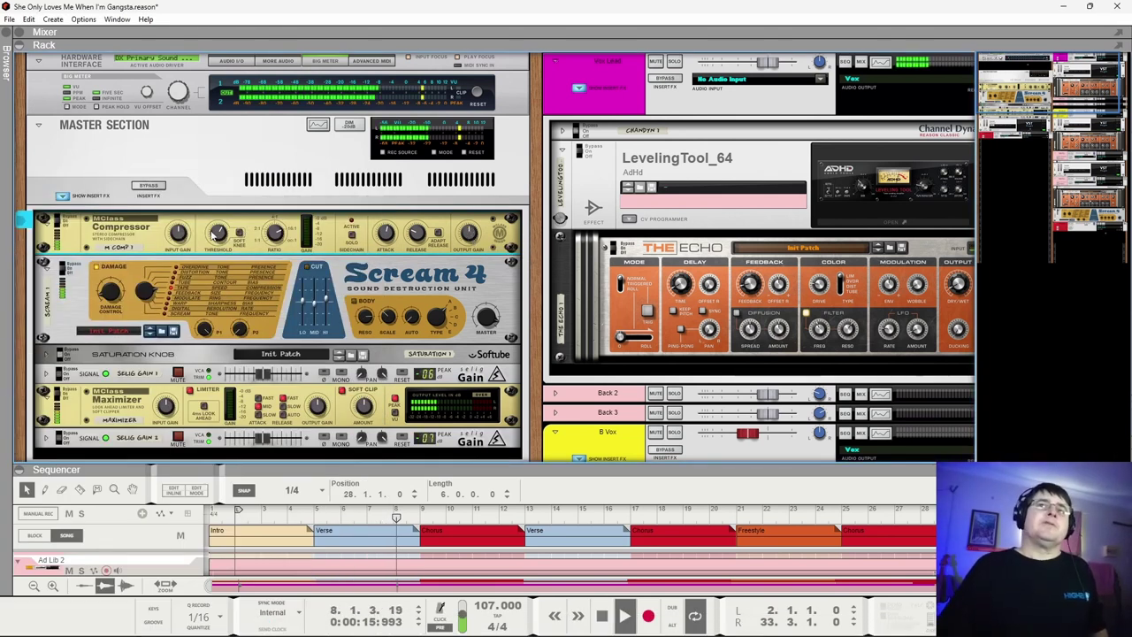
pyautogui.moveTo(217, 233); pyautogui.dragTo(225, 268)
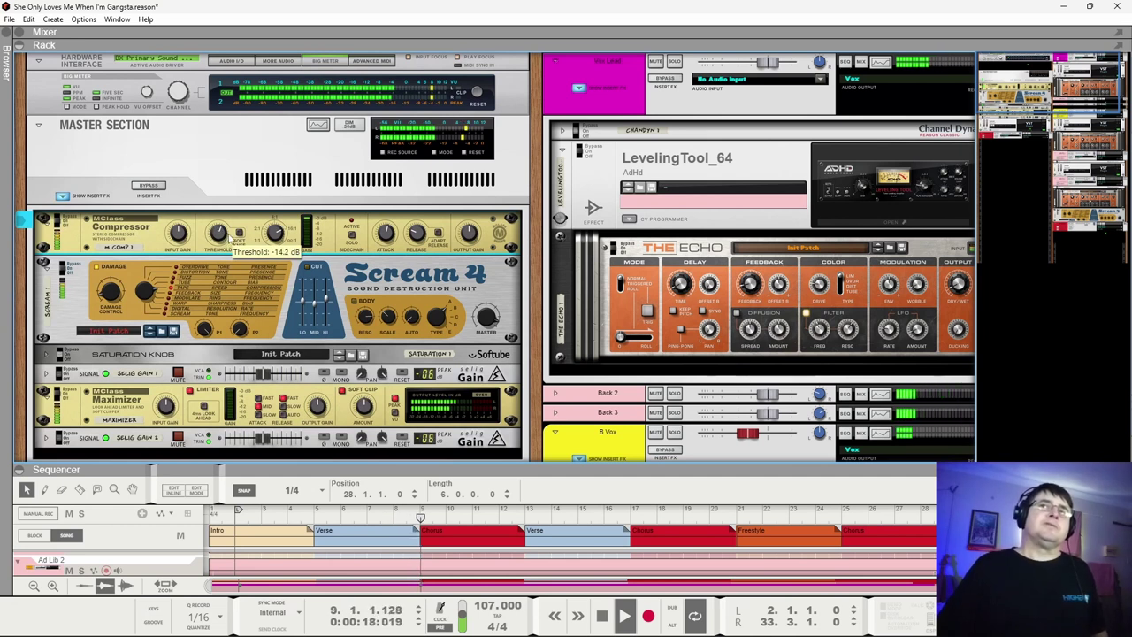
pyautogui.moveTo(274, 232); pyautogui.dragTo(286, 277)
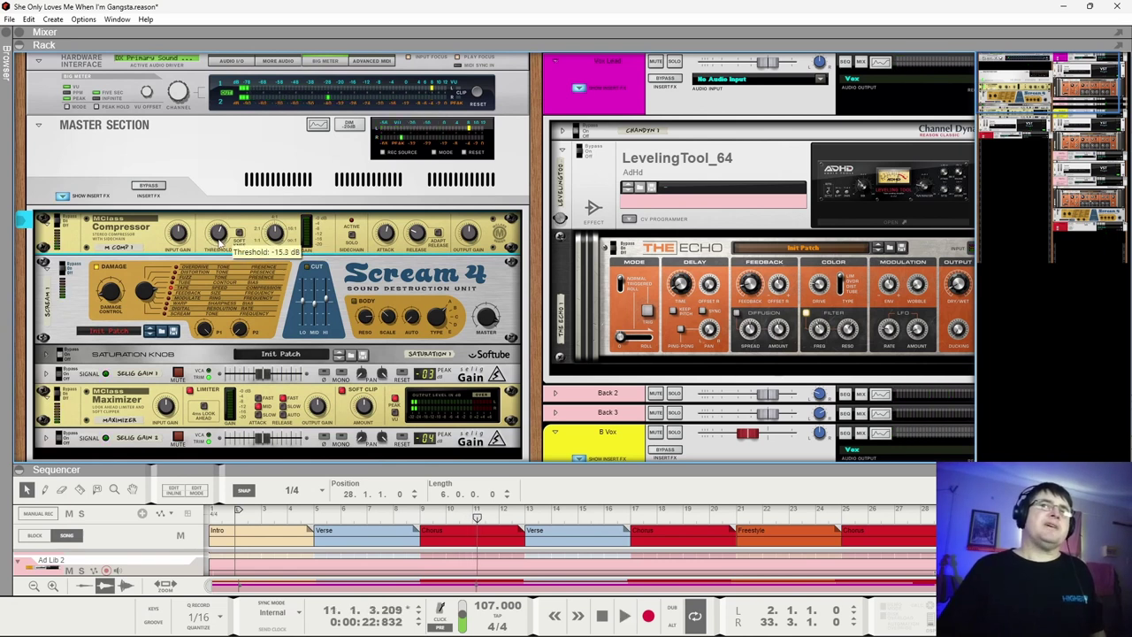
pyautogui.moveTo(222, 250); pyautogui.dragTo(221, 251)
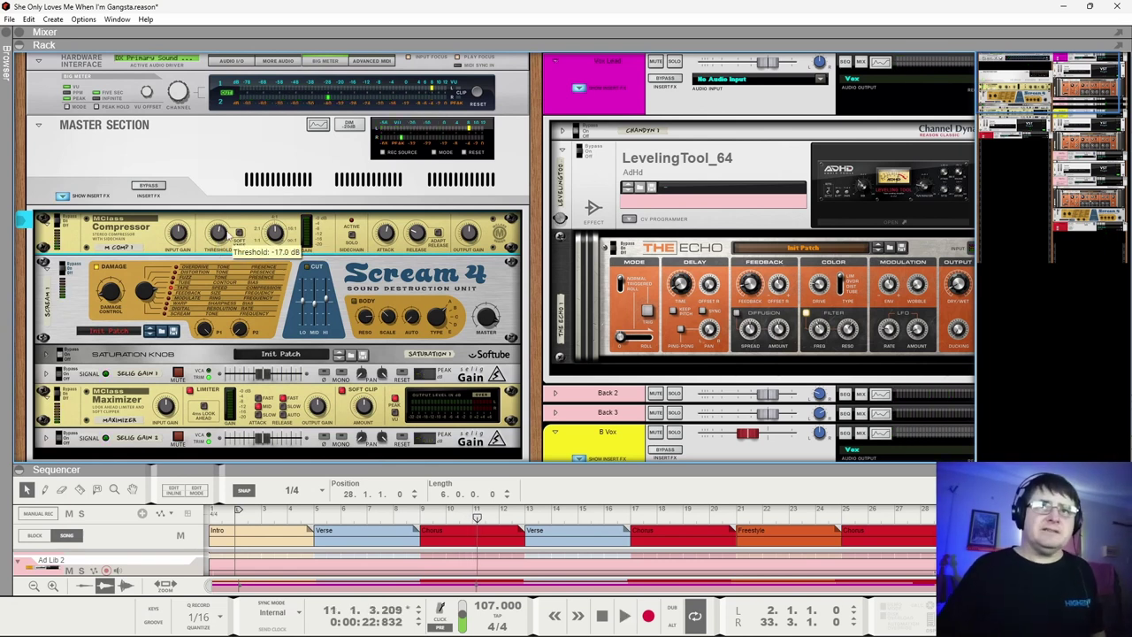
pyautogui.press('space')
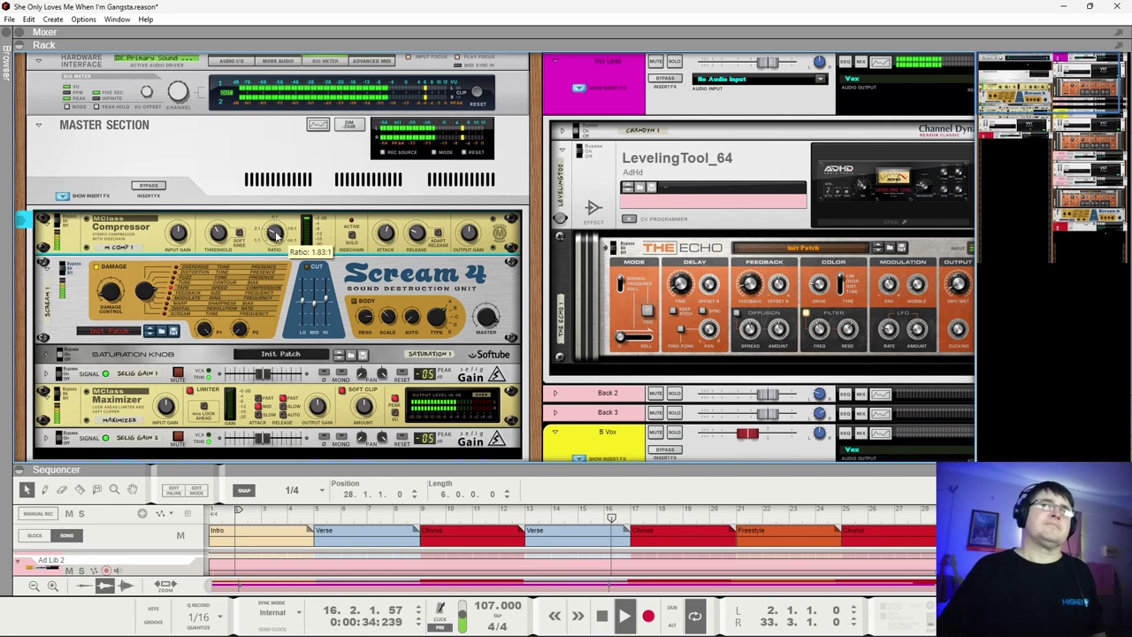
pyautogui.moveTo(285, 210); pyautogui.dragTo(275, 229)
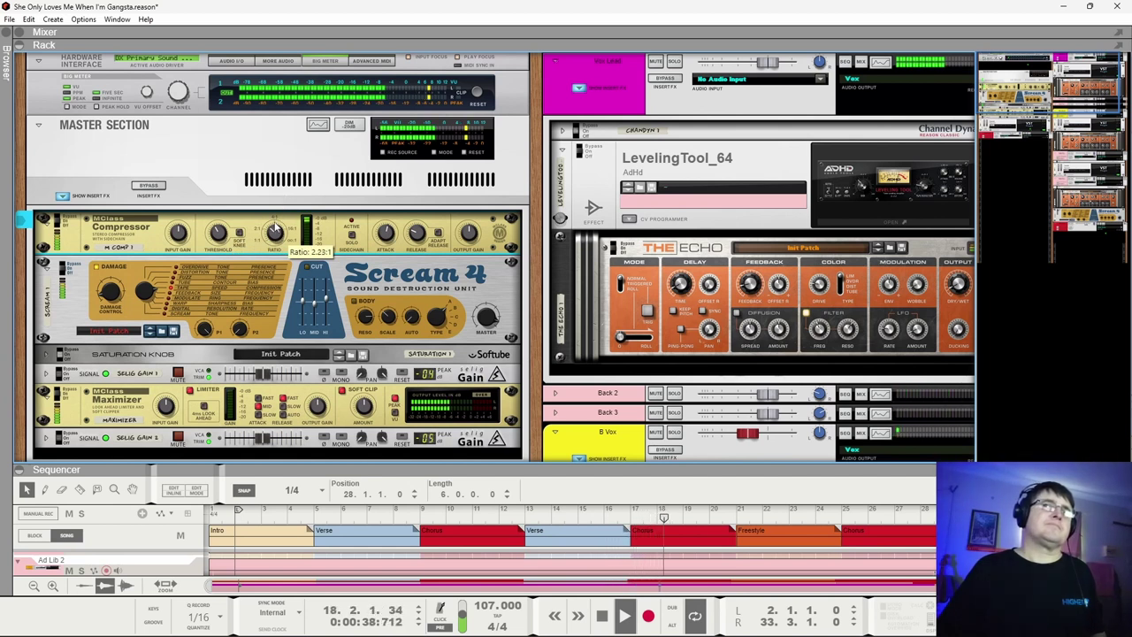
# Set the compressor's output gain to 1.5 dB and compare the mix with the compressor bypassed and on.
pyautogui.click(67, 221)
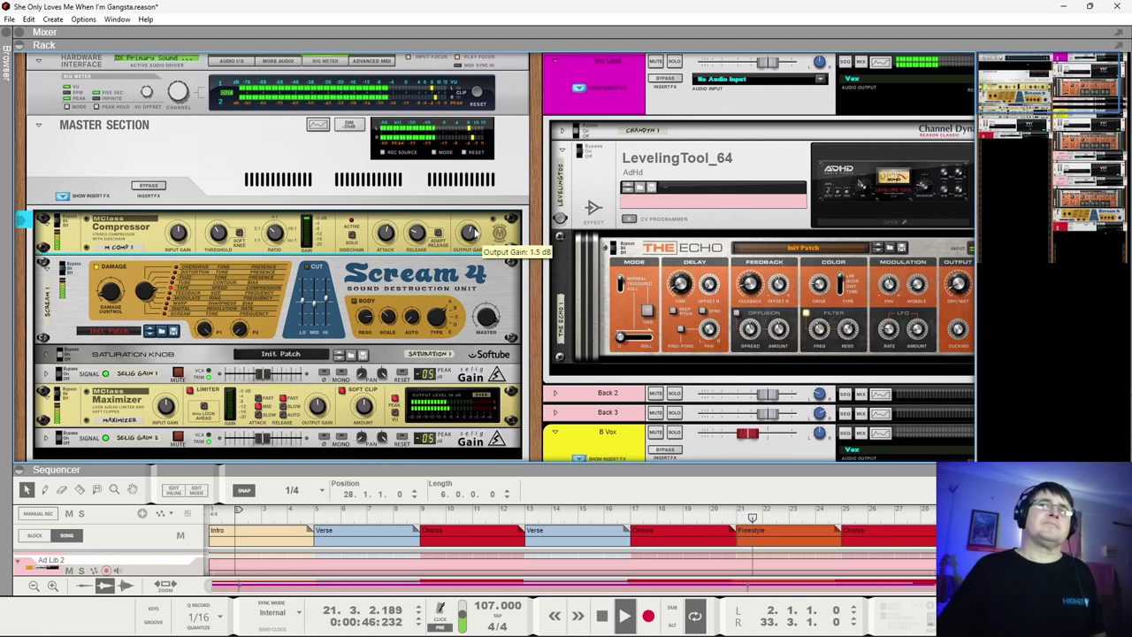
pyautogui.click(66, 219)
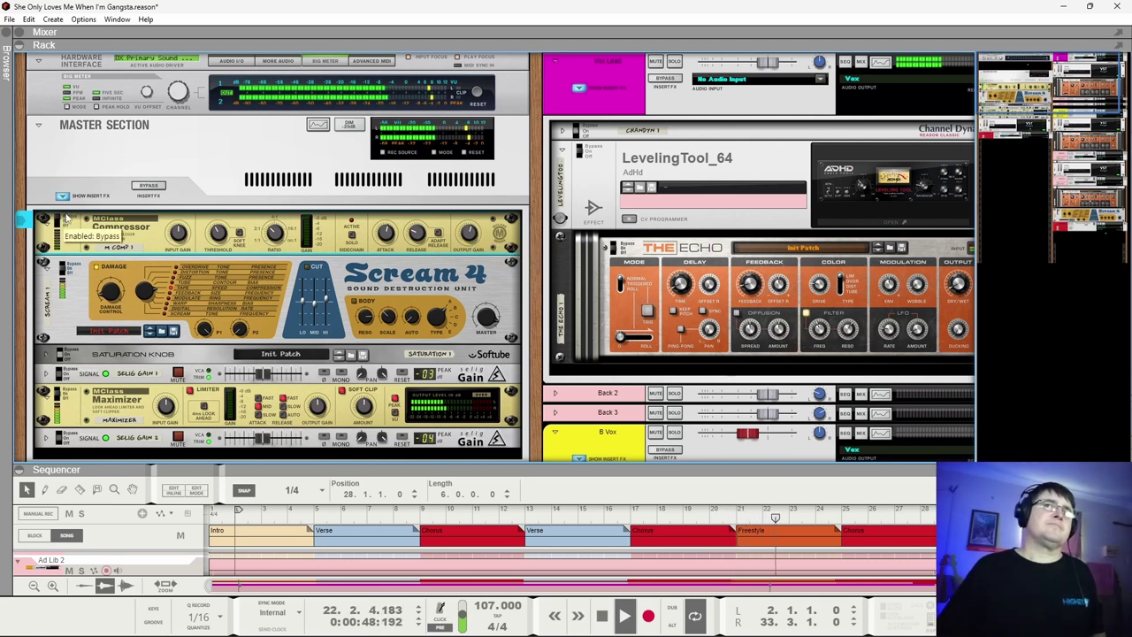
pyautogui.click(65, 221)
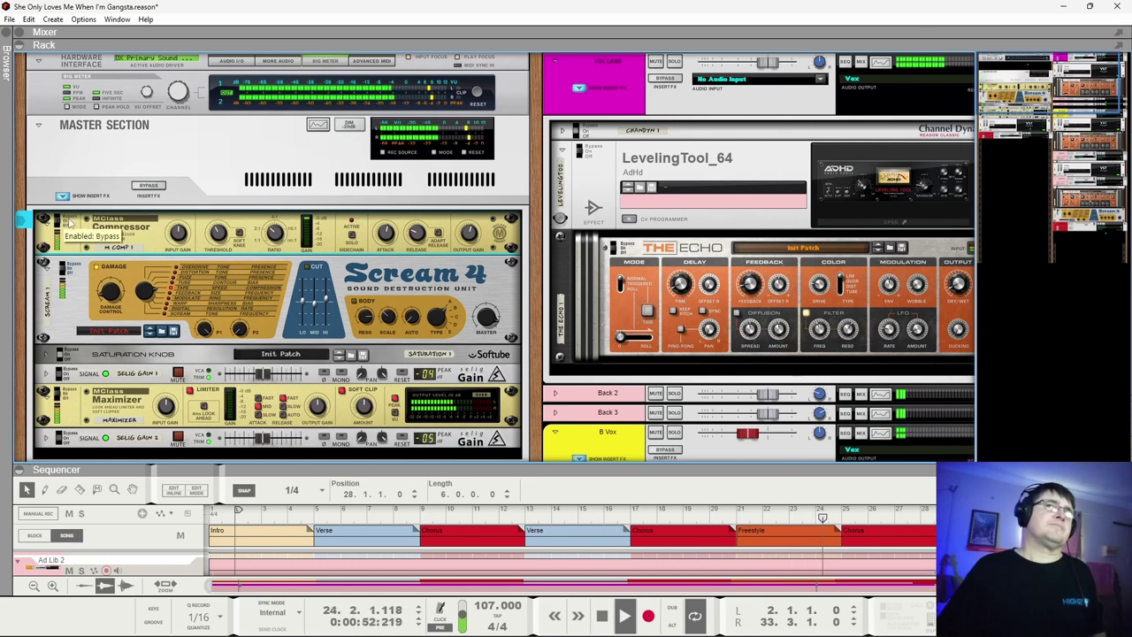
pyautogui.press('space')
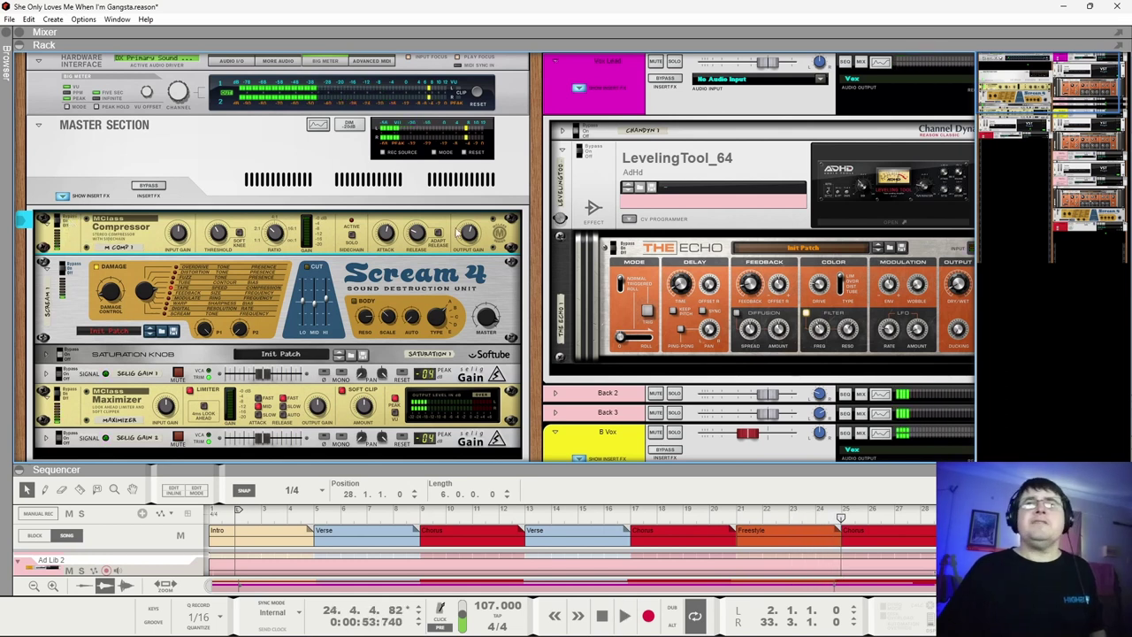
# Play the last chorus with Scream 4 selected and check the peak levels on the Selig Gain devices.
pyautogui.click(66, 269)
pyautogui.press('space')
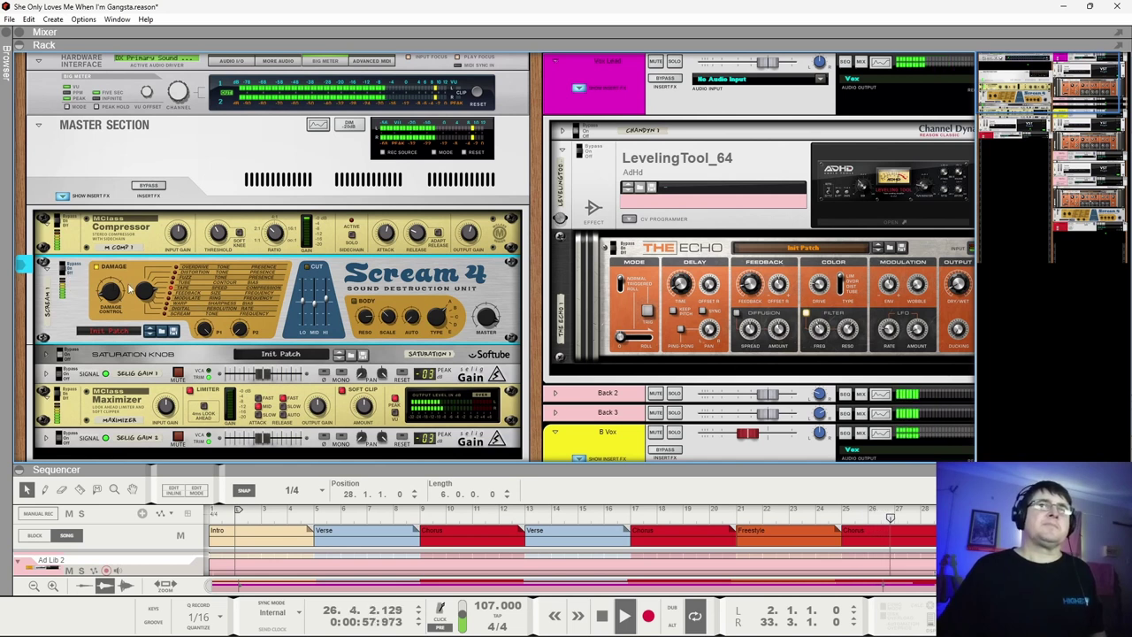
pyautogui.scroll(-3, 217, 206)
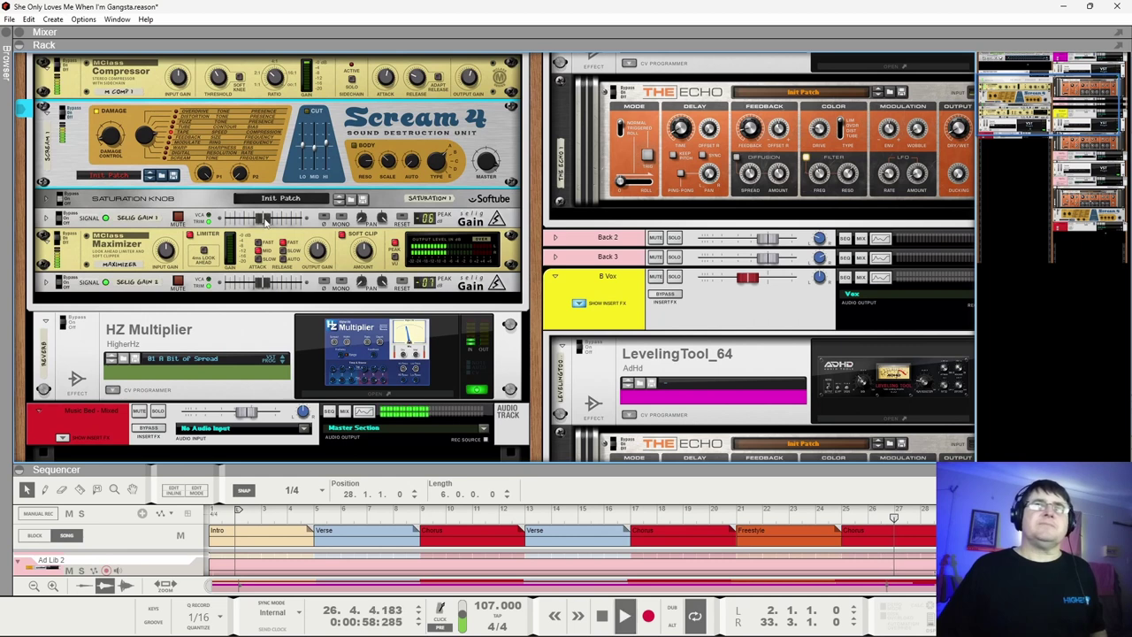
pyautogui.press('space')
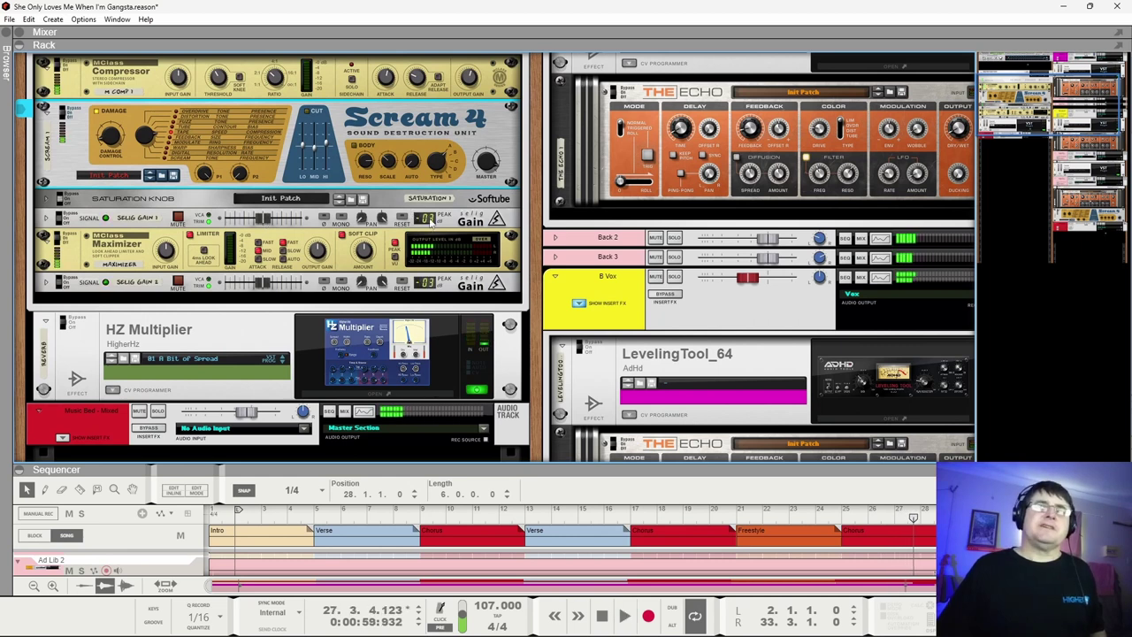
pyautogui.scroll(3, 301, 323)
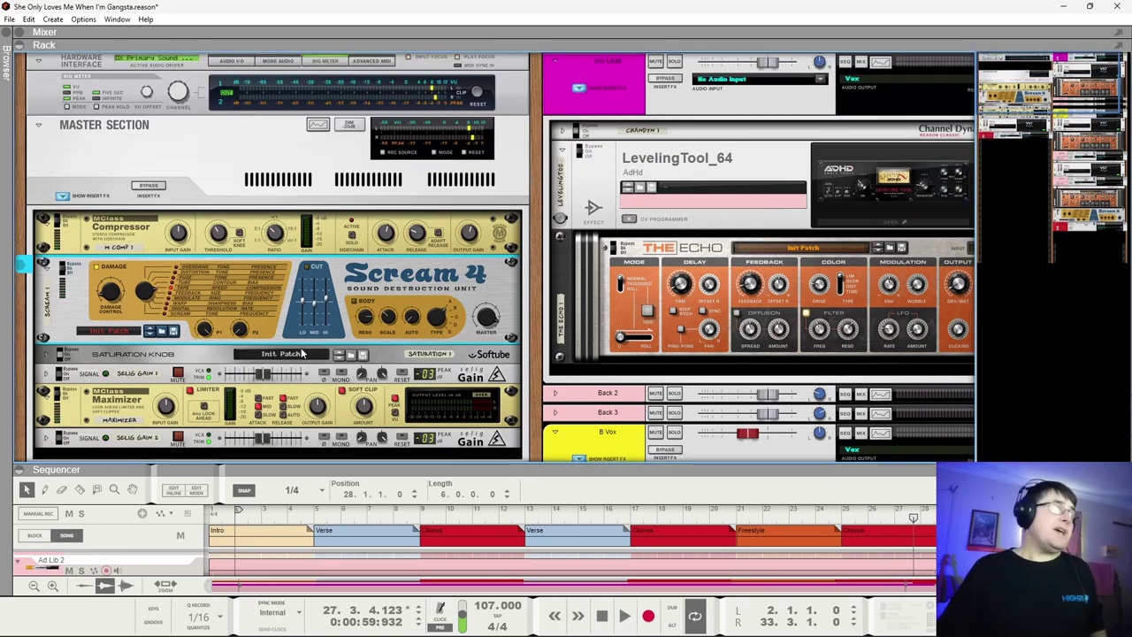
# Raise the trim gain on Selig Gain 1, ahead of the Maximizer, to 3.1 dB.
pyautogui.scroll(-3, 301, 353)
pyautogui.scroll(-2, 297, 331)
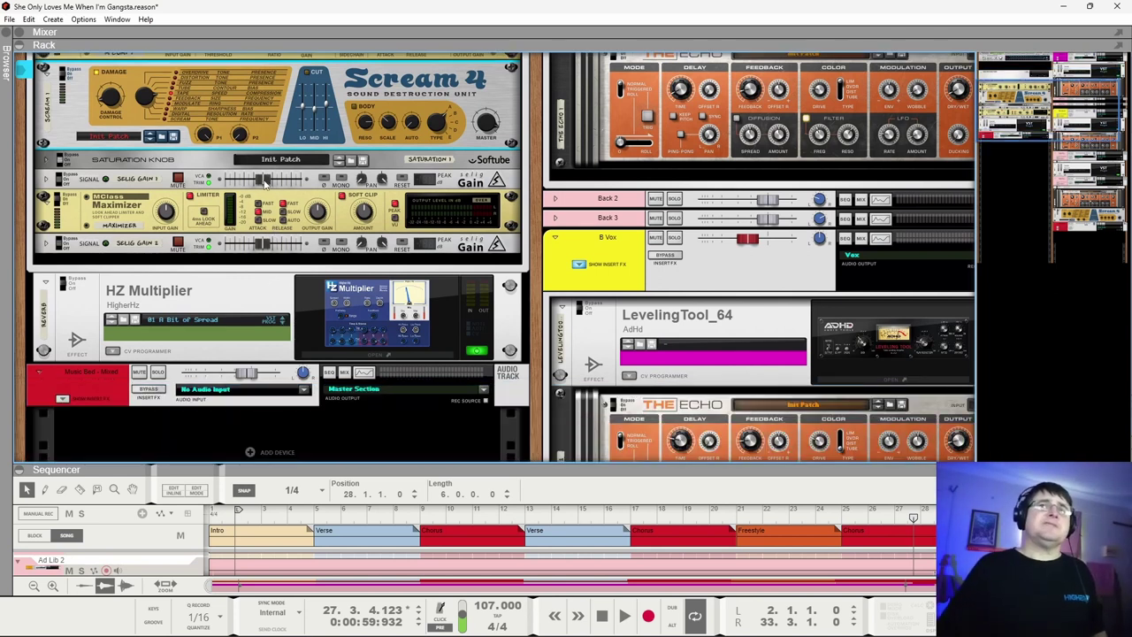
pyautogui.moveTo(265, 180); pyautogui.dragTo(270, 182)
pyautogui.press('space')
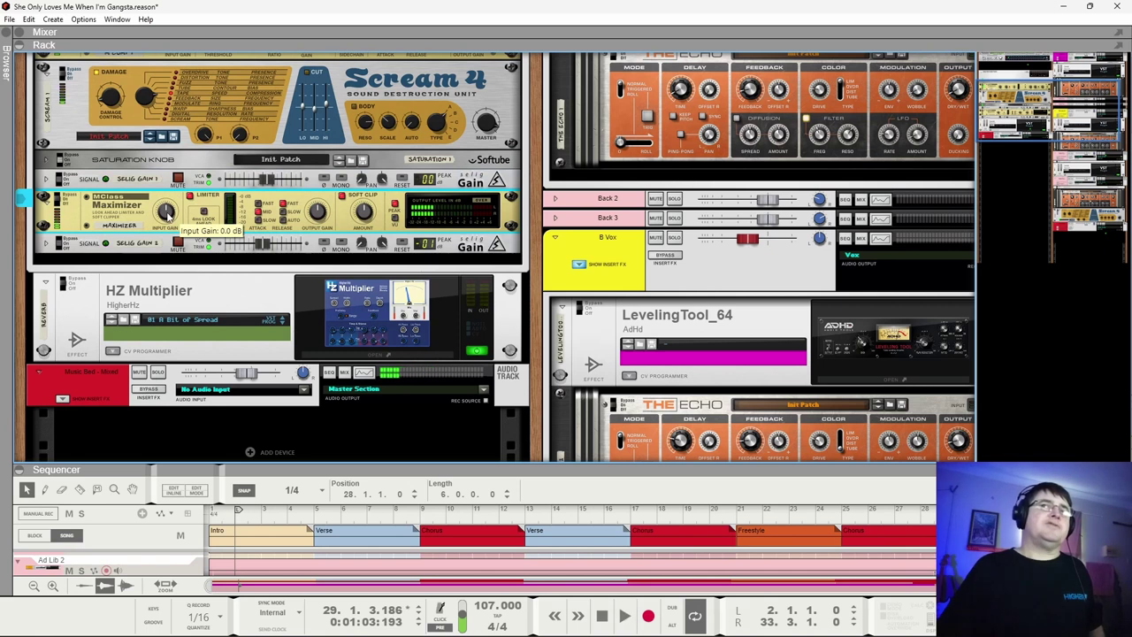
pyautogui.click(273, 179)
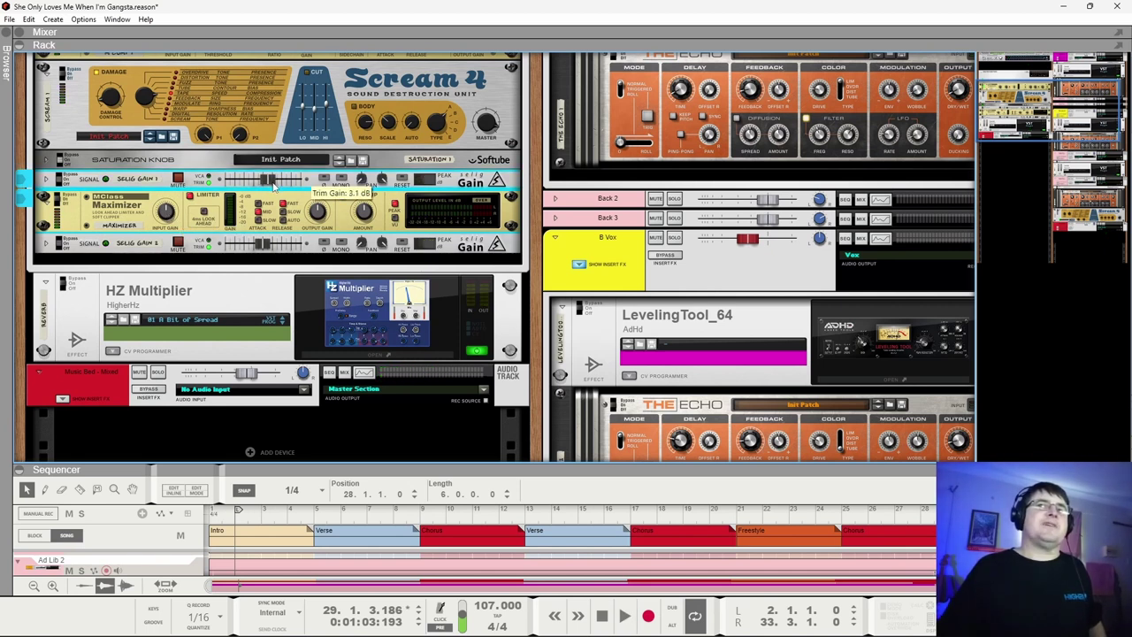
# Audition different verse and chorus sections and raise the trim gain on Selig Gain 1 to about 3.8 dB.
pyautogui.press('space')
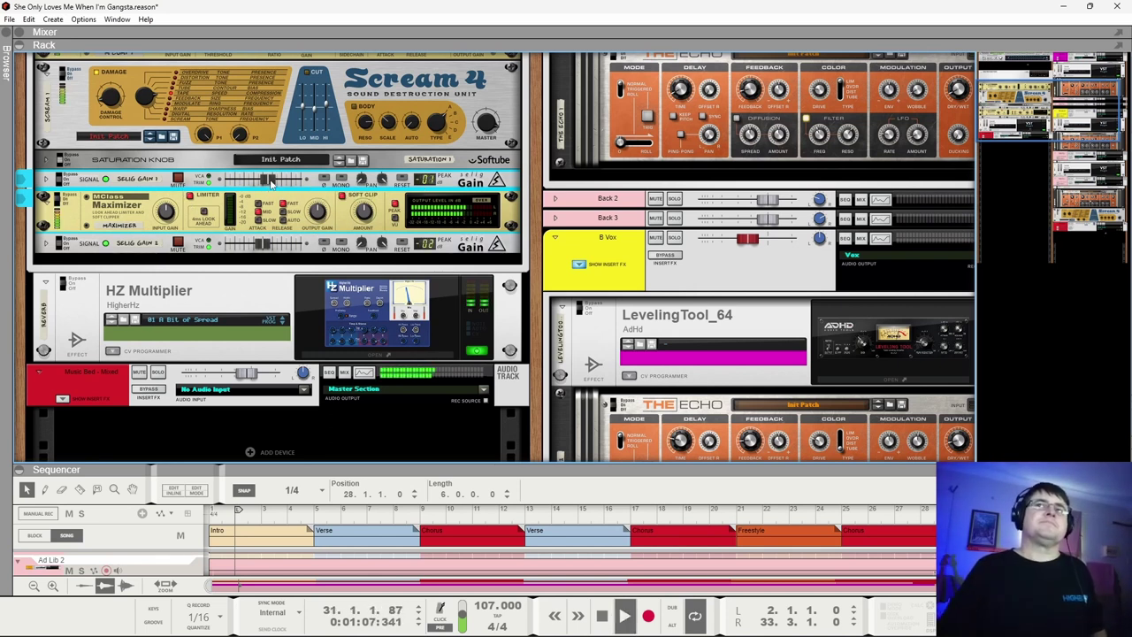
pyautogui.click(327, 528)
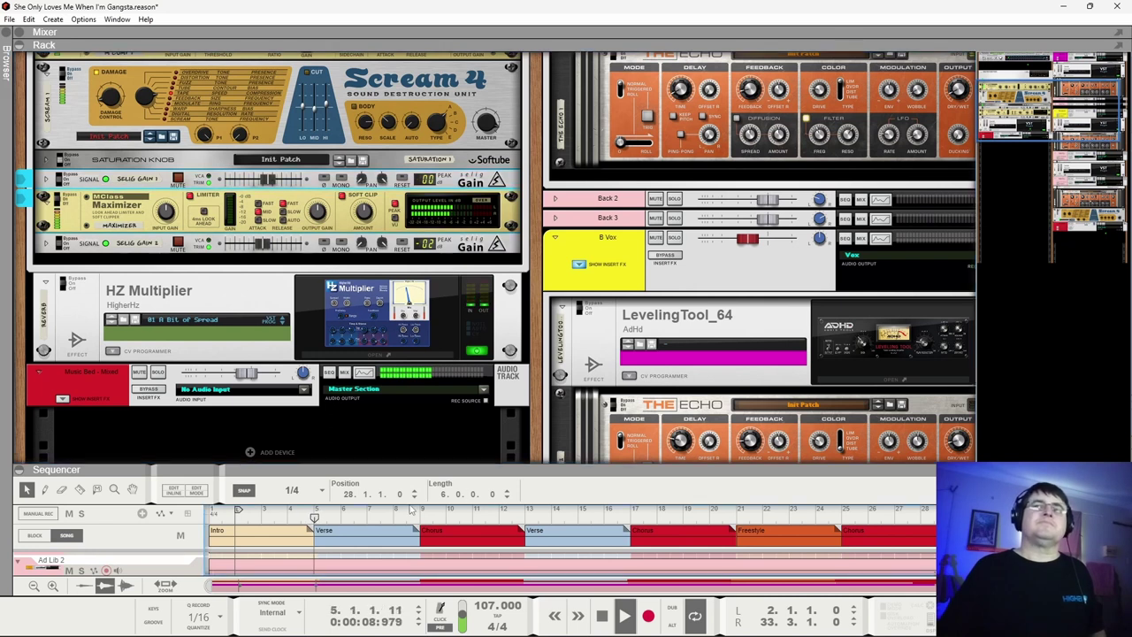
pyautogui.click(515, 528)
pyautogui.click(527, 529)
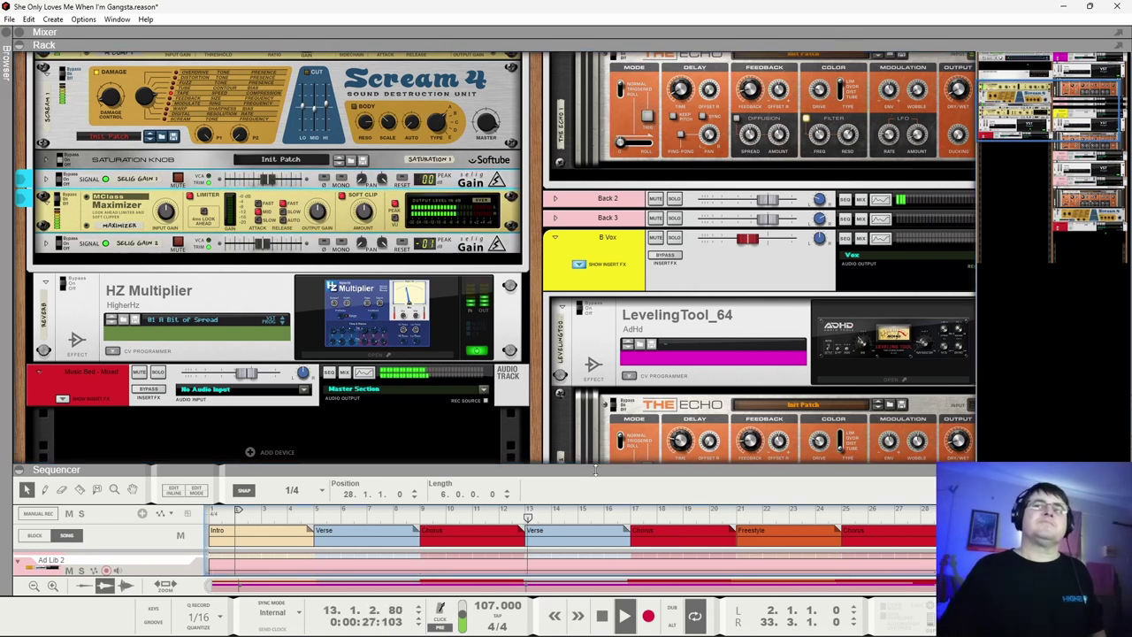
pyautogui.click(421, 529)
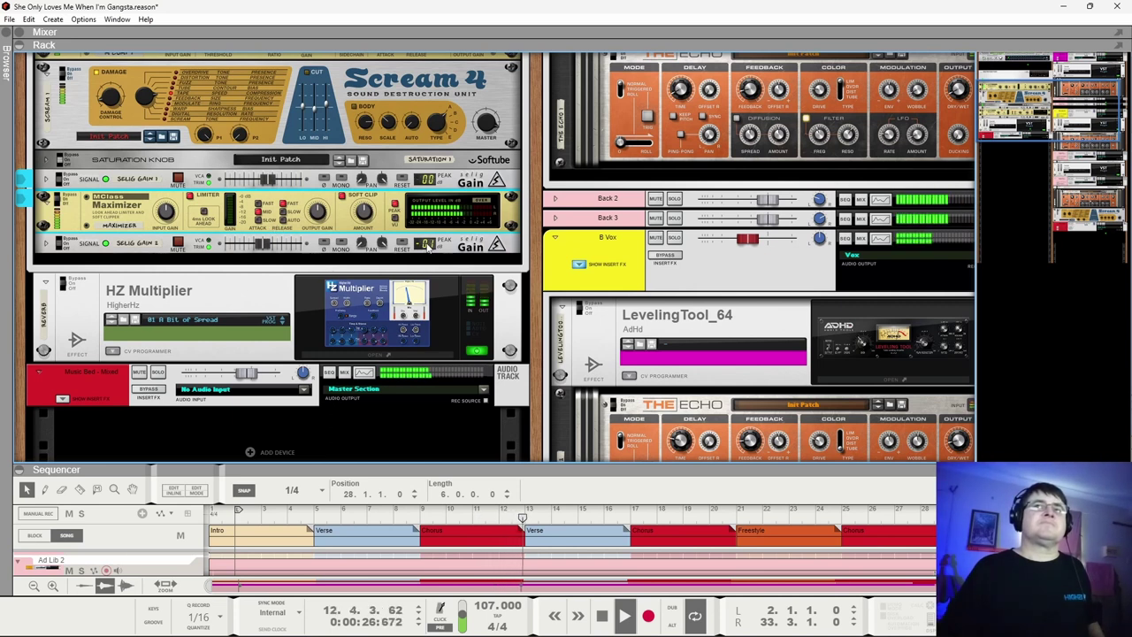
pyautogui.click(269, 182)
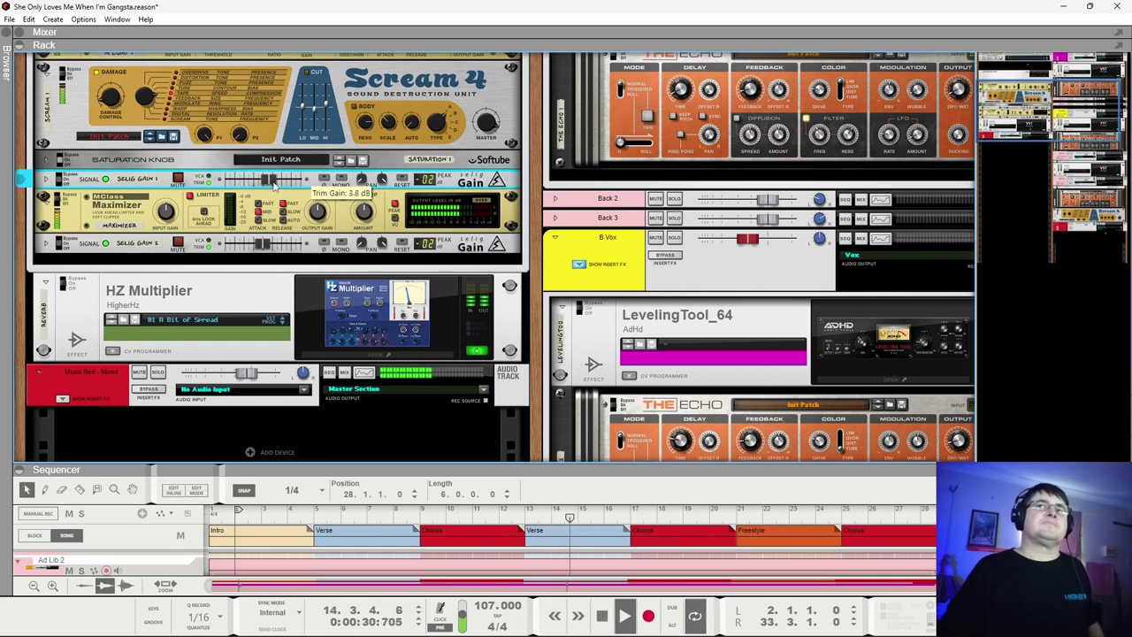
pyautogui.moveTo(270, 182); pyautogui.dragTo(275, 184)
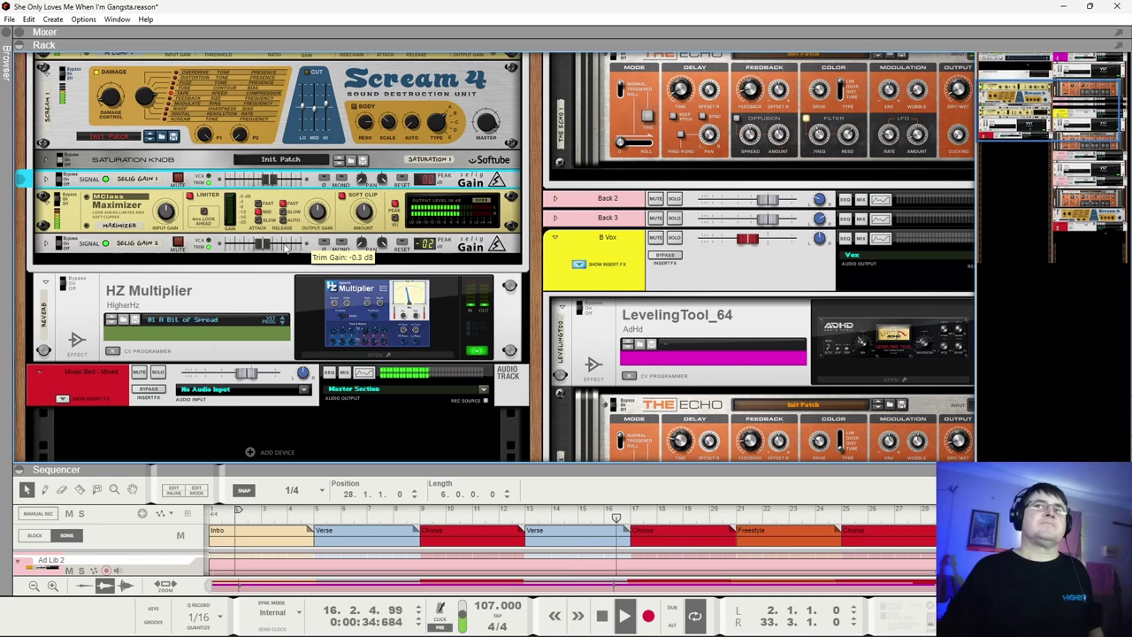
# Check the meters along the master insert chain while the second chorus and freestyle section play.
pyautogui.scroll(1, 243, 314)
pyautogui.scroll(4, 243, 314)
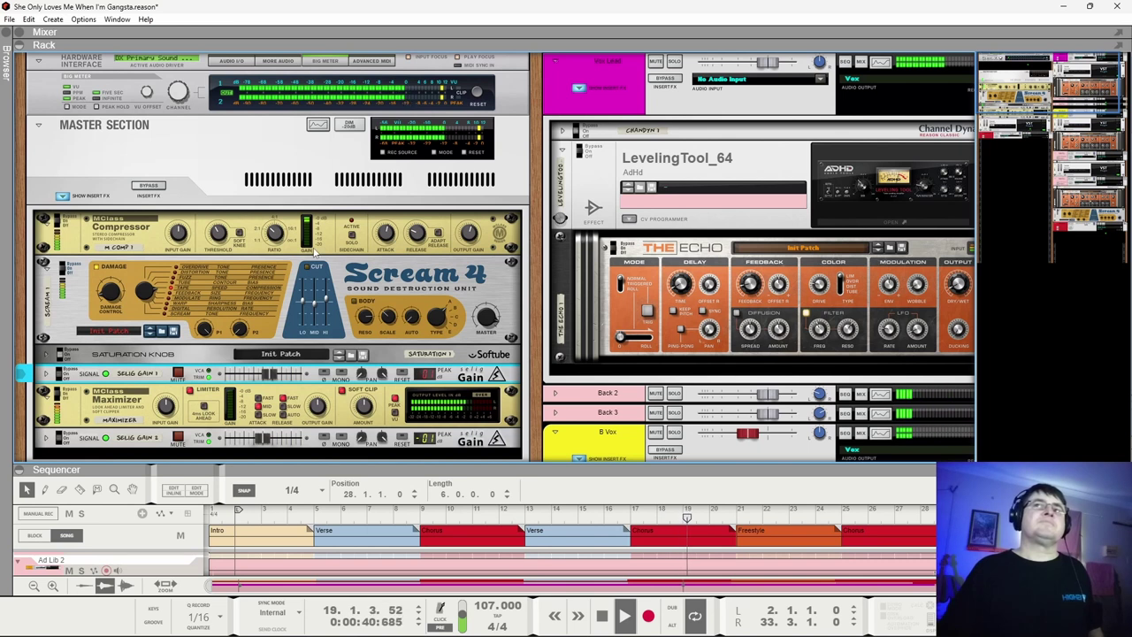
pyautogui.scroll(-6, 314, 254)
pyautogui.scroll(6, 313, 254)
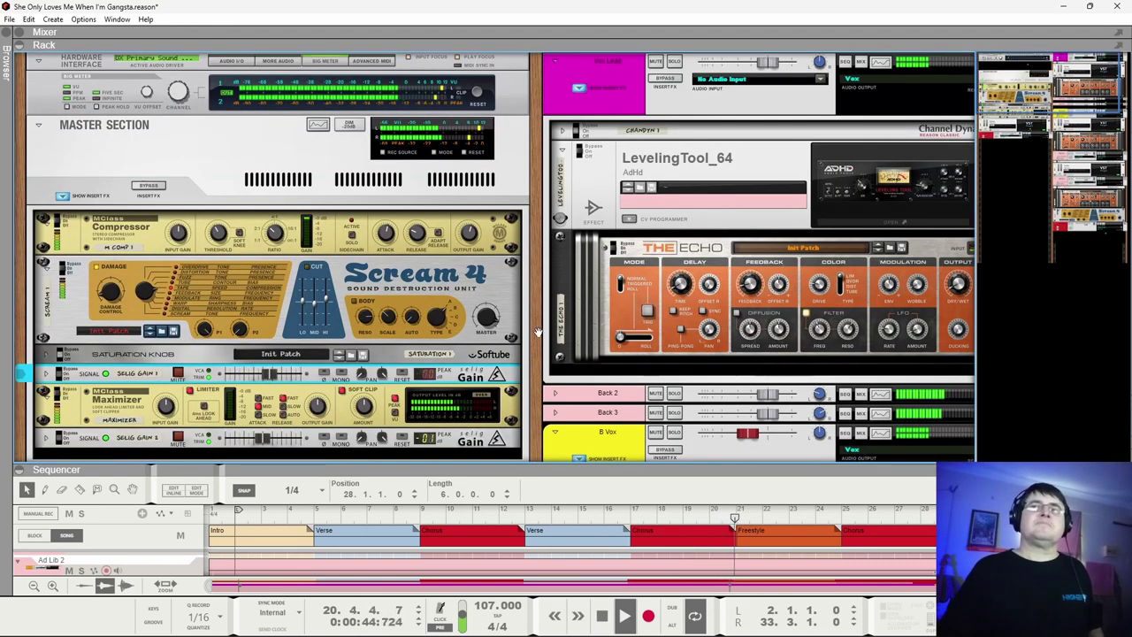
pyautogui.scroll(-5, 819, 393)
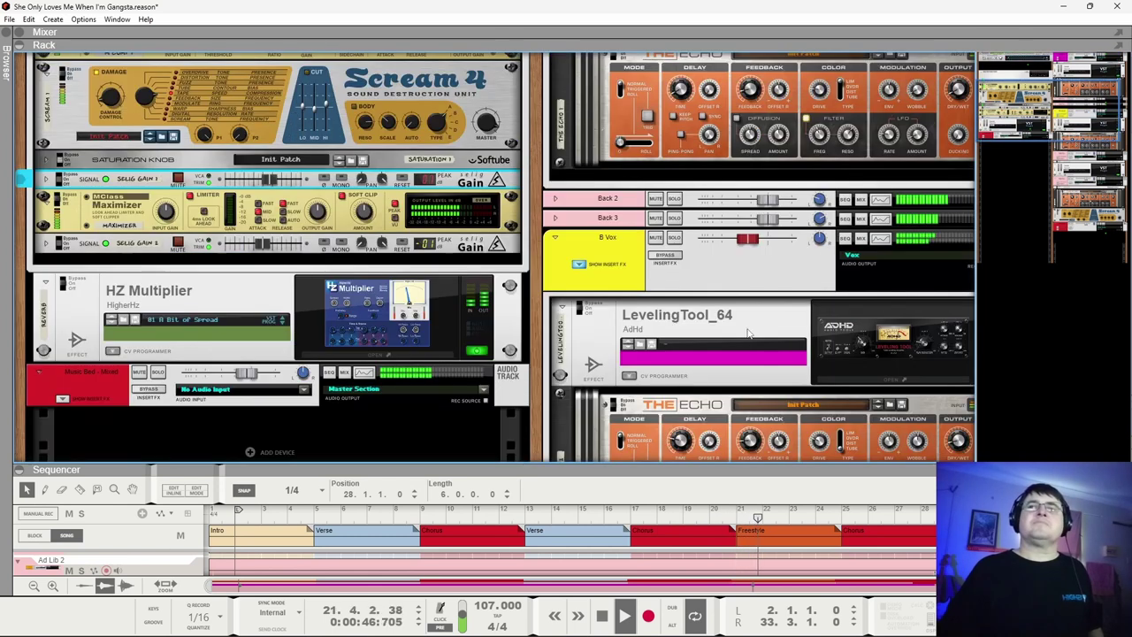
# Hide the sequencer and reveal the mixer channels above the rack with the playback stopped.
pyautogui.moveTo(813, 464); pyautogui.dragTo(783, 603)
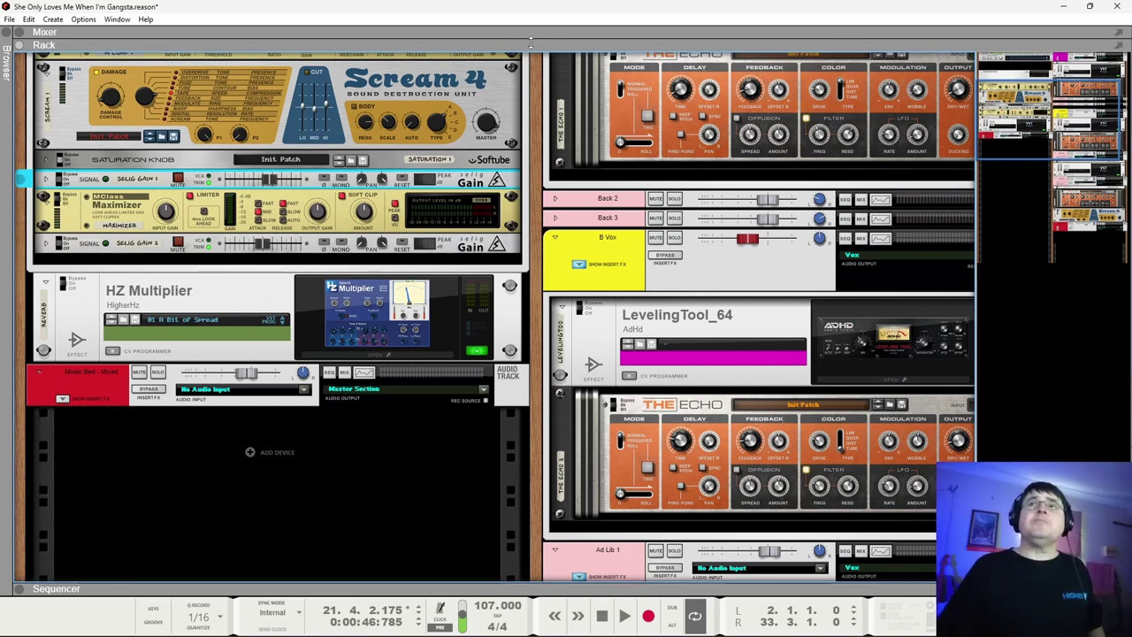
pyautogui.moveTo(530, 42); pyautogui.dragTo(573, 249)
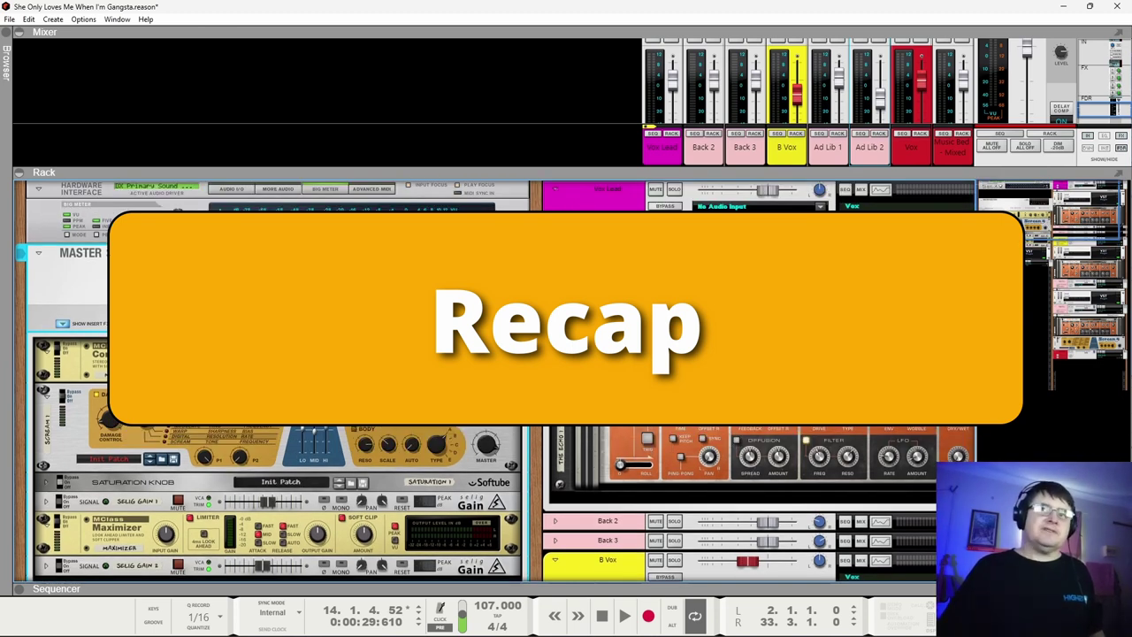
pyautogui.scroll(-3, 582, 358)
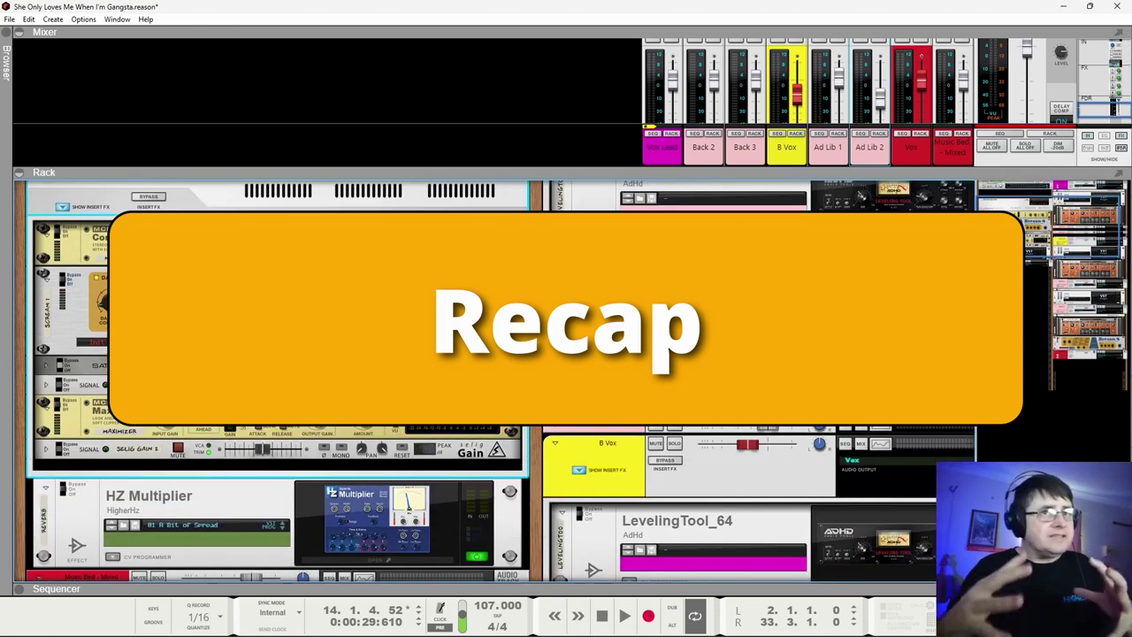